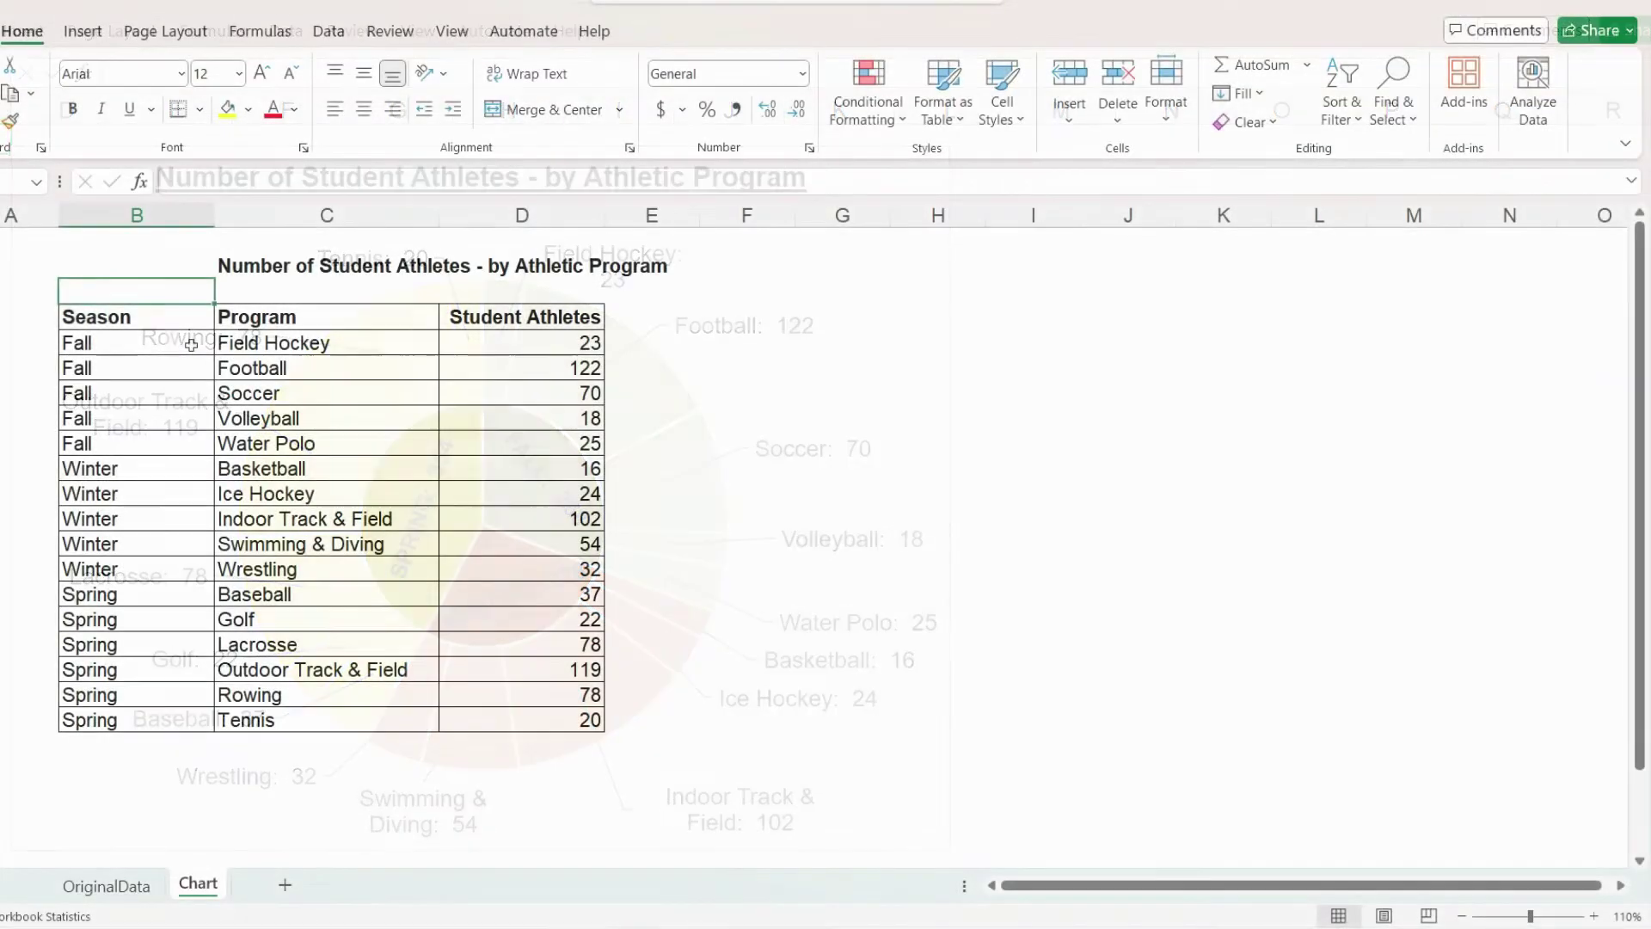
Shade the five Fall rows (B5:D9) with a light grey fill.
click(191, 344)
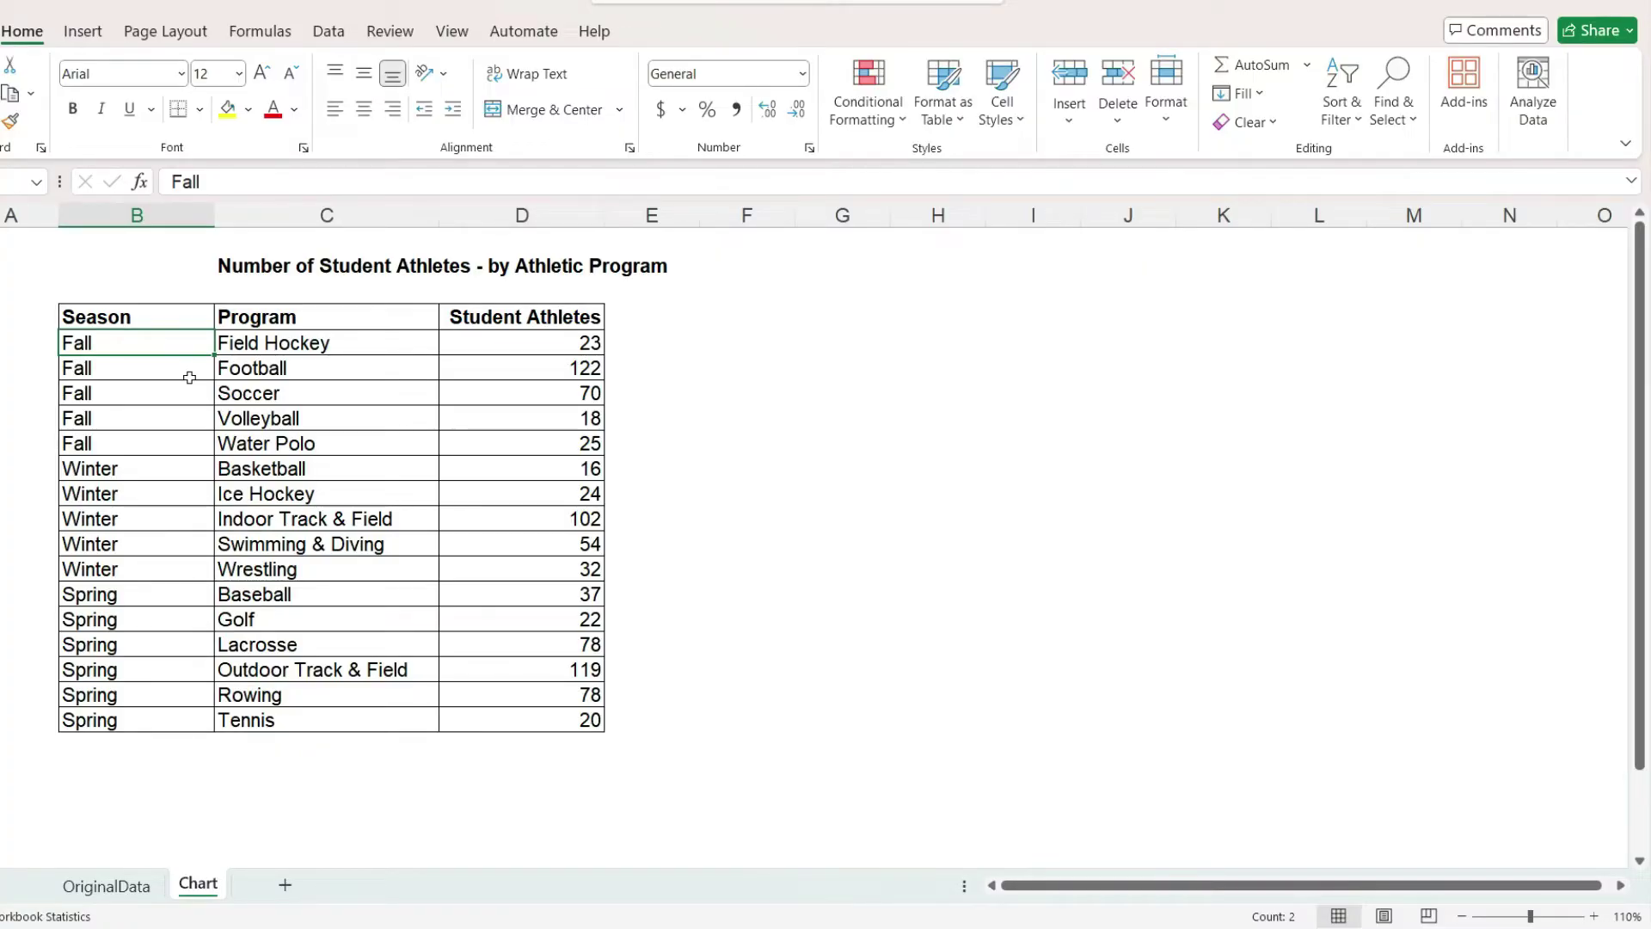
drag(189, 377, 472, 438)
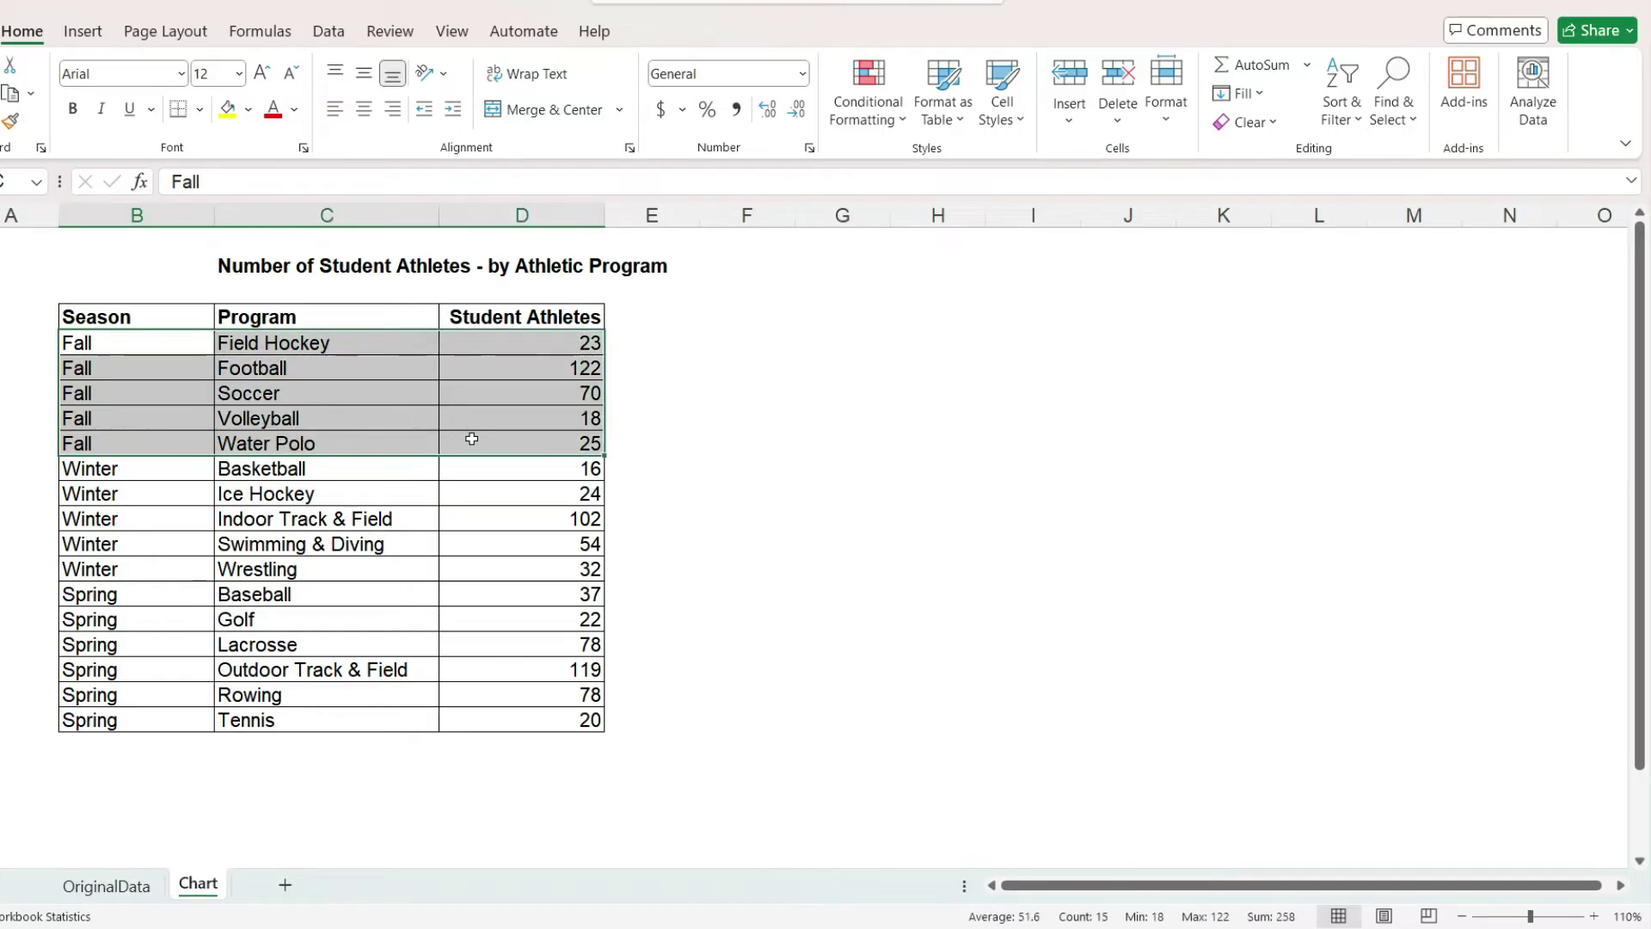
click(249, 111)
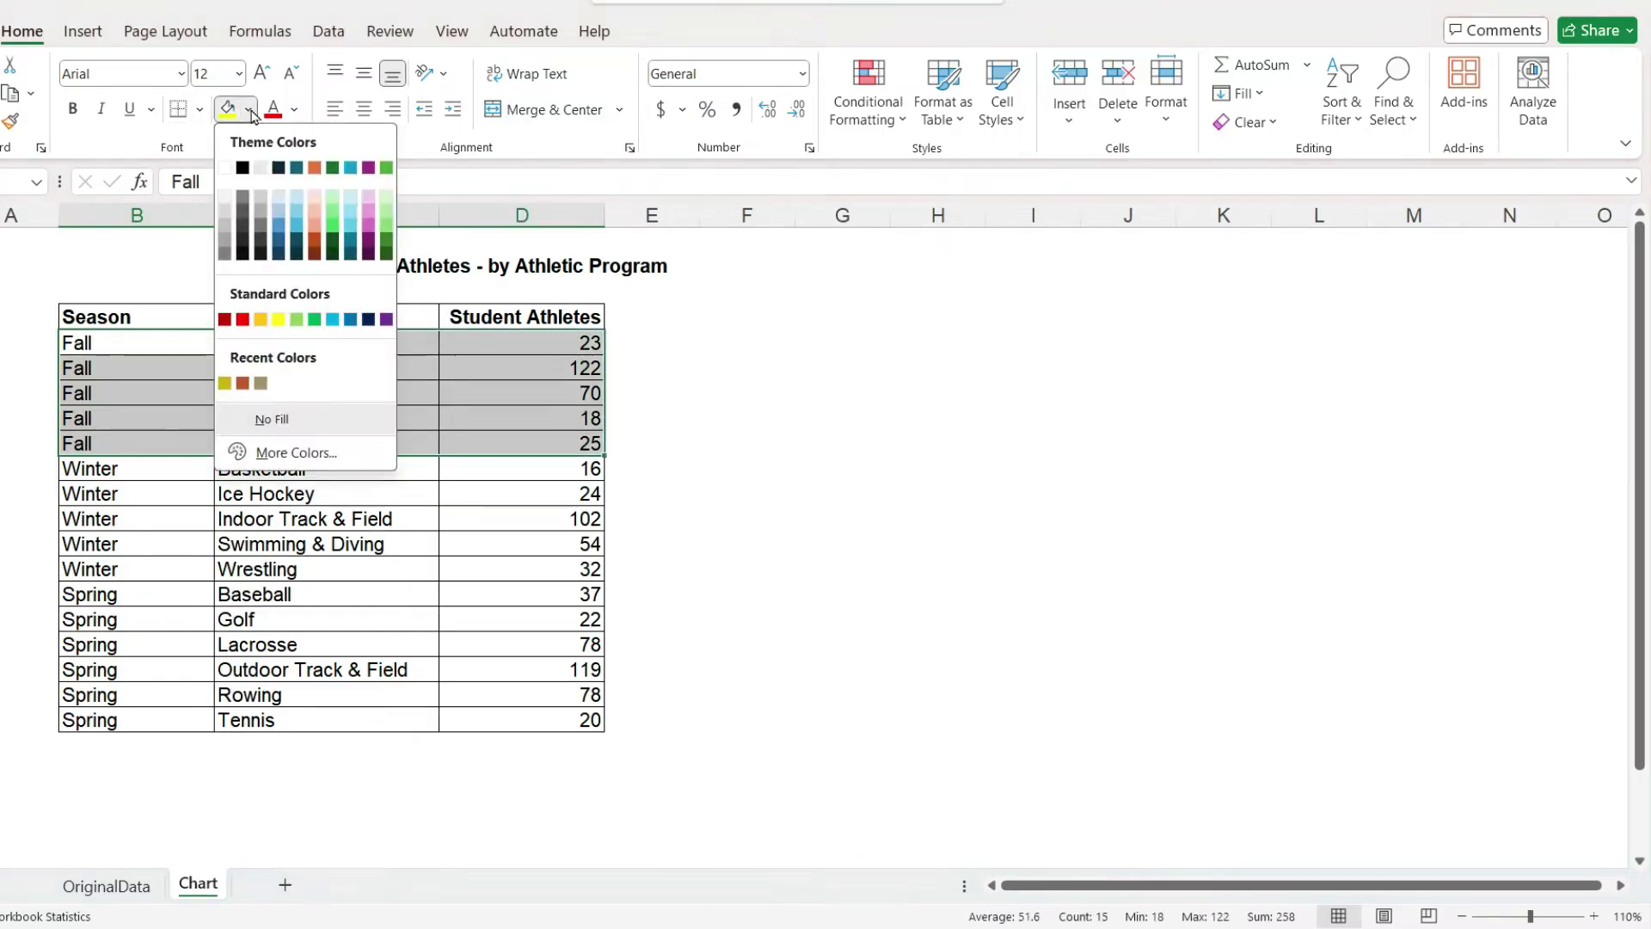
click(258, 177)
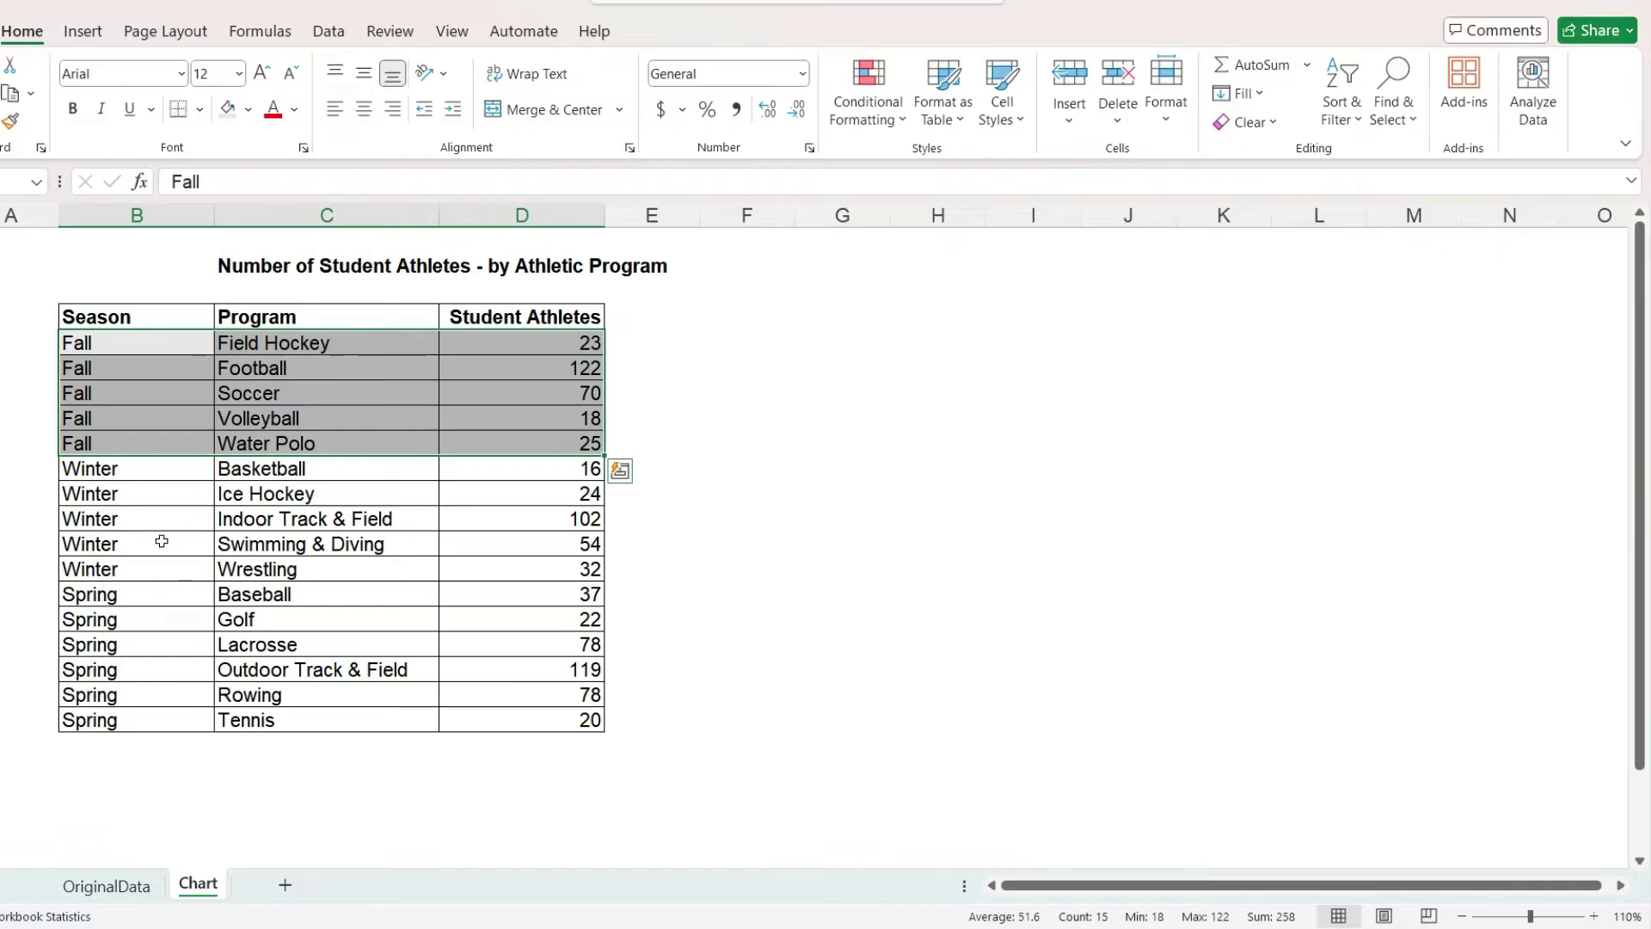
Apply the same light grey fill to the six Spring rows (B12:D17).
click(142, 595)
drag(142, 595, 512, 718)
click(222, 110)
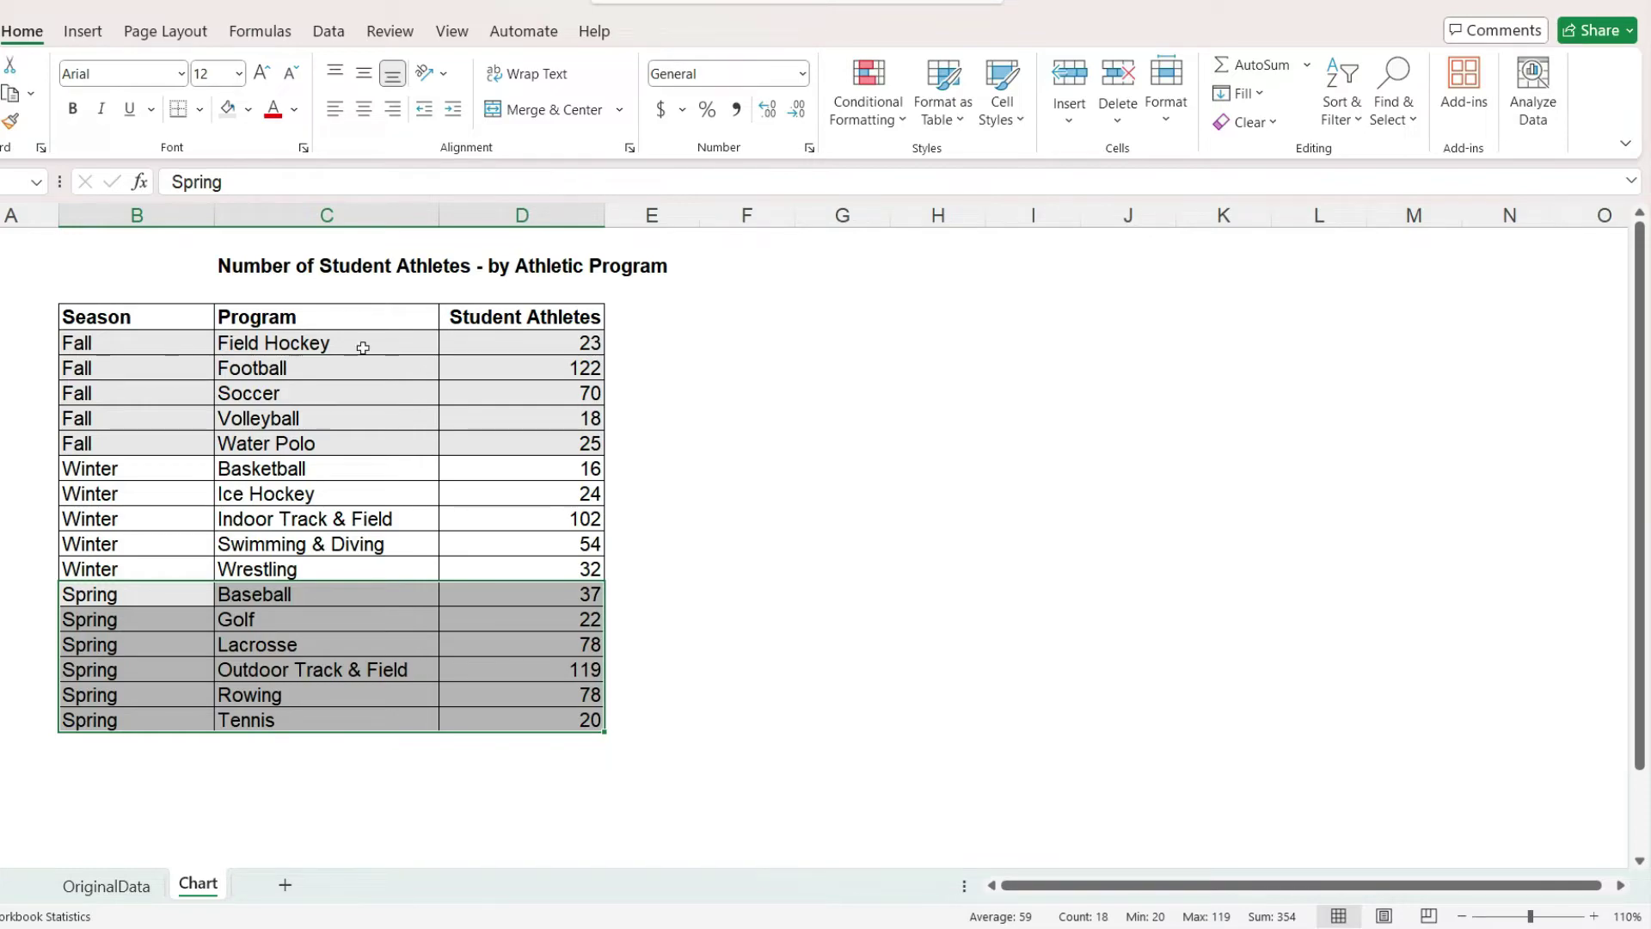
click(522, 215)
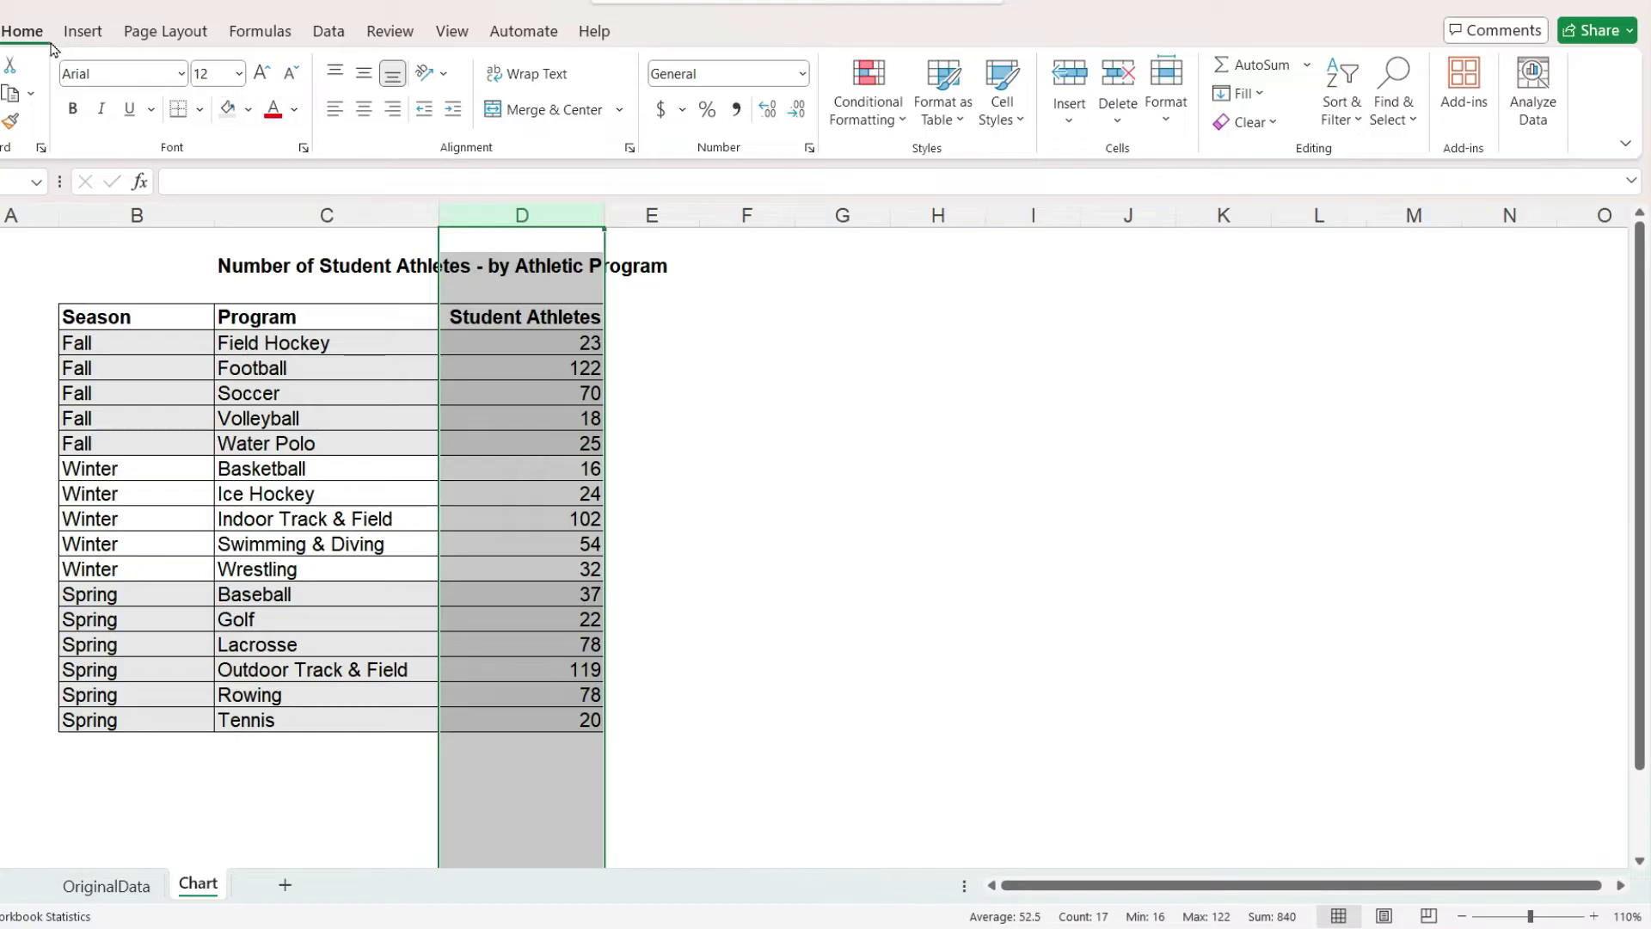
Insert a column before Student Athletes headed 'Season Total' and make it narrower.
click(1068, 121)
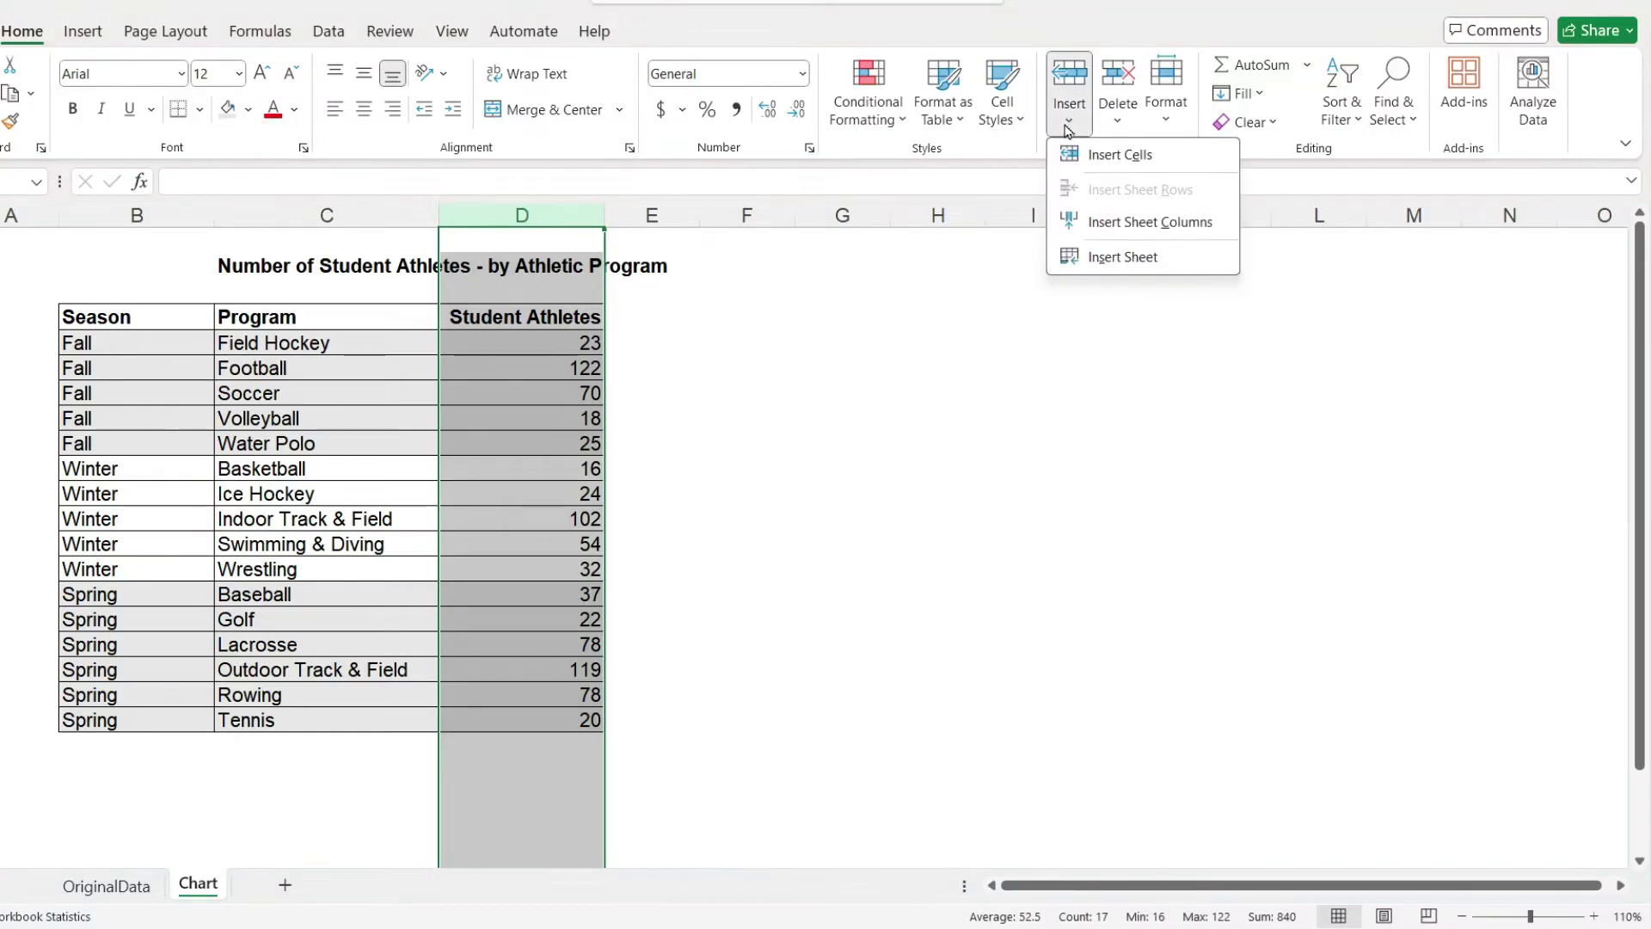
click(1098, 224)
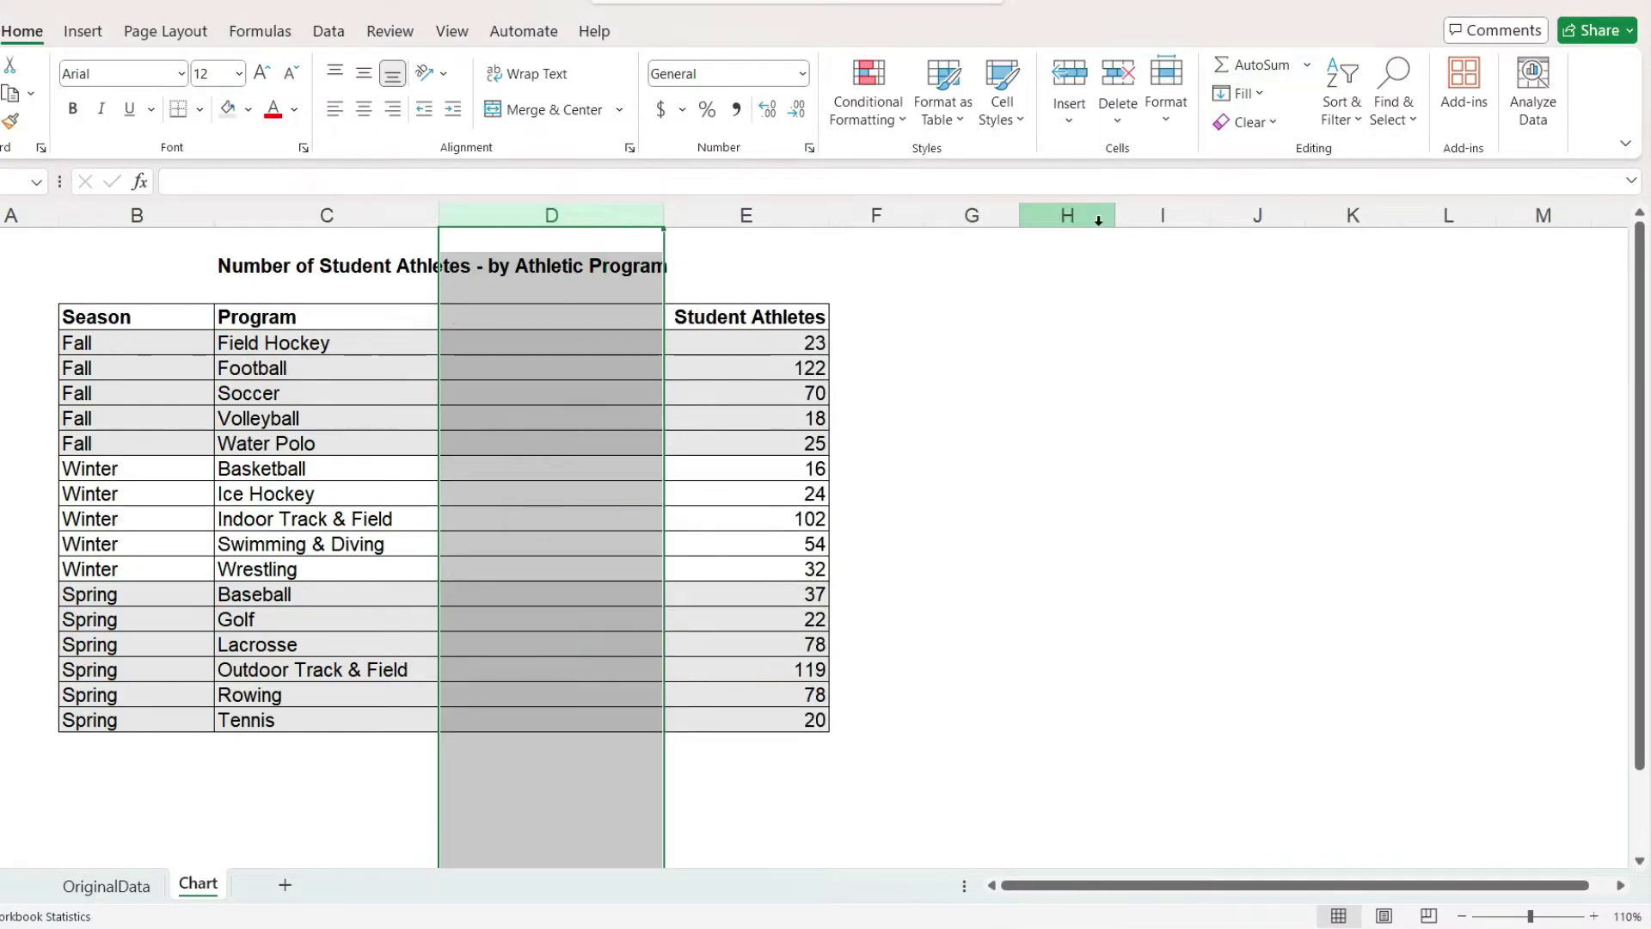
click(516, 316)
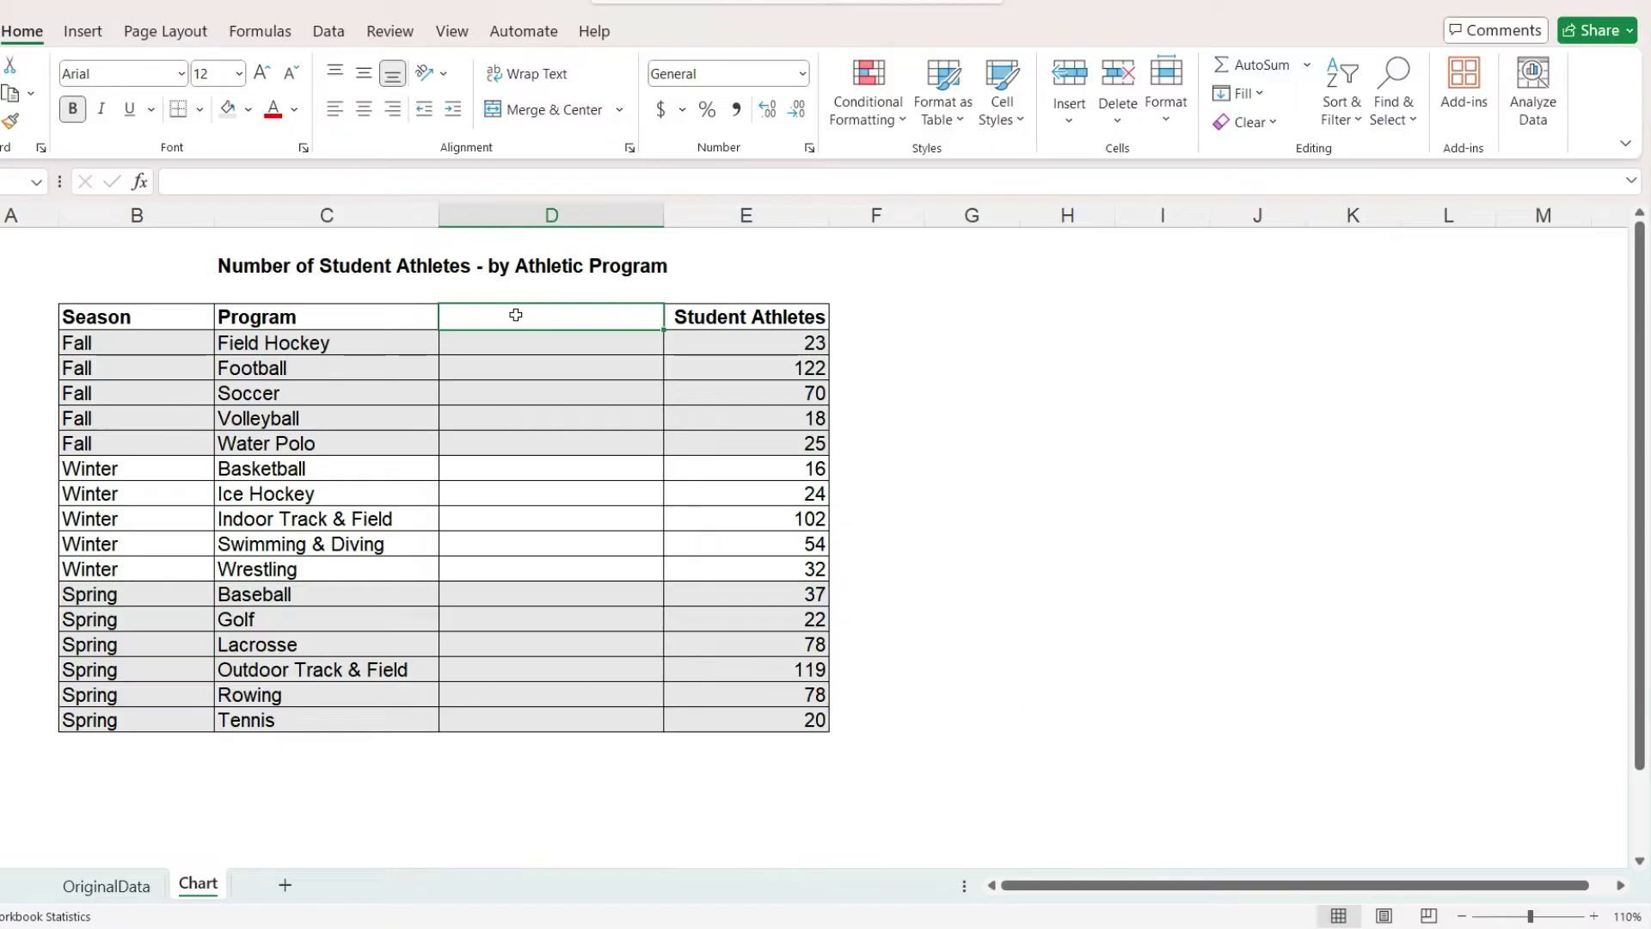
text(Season)
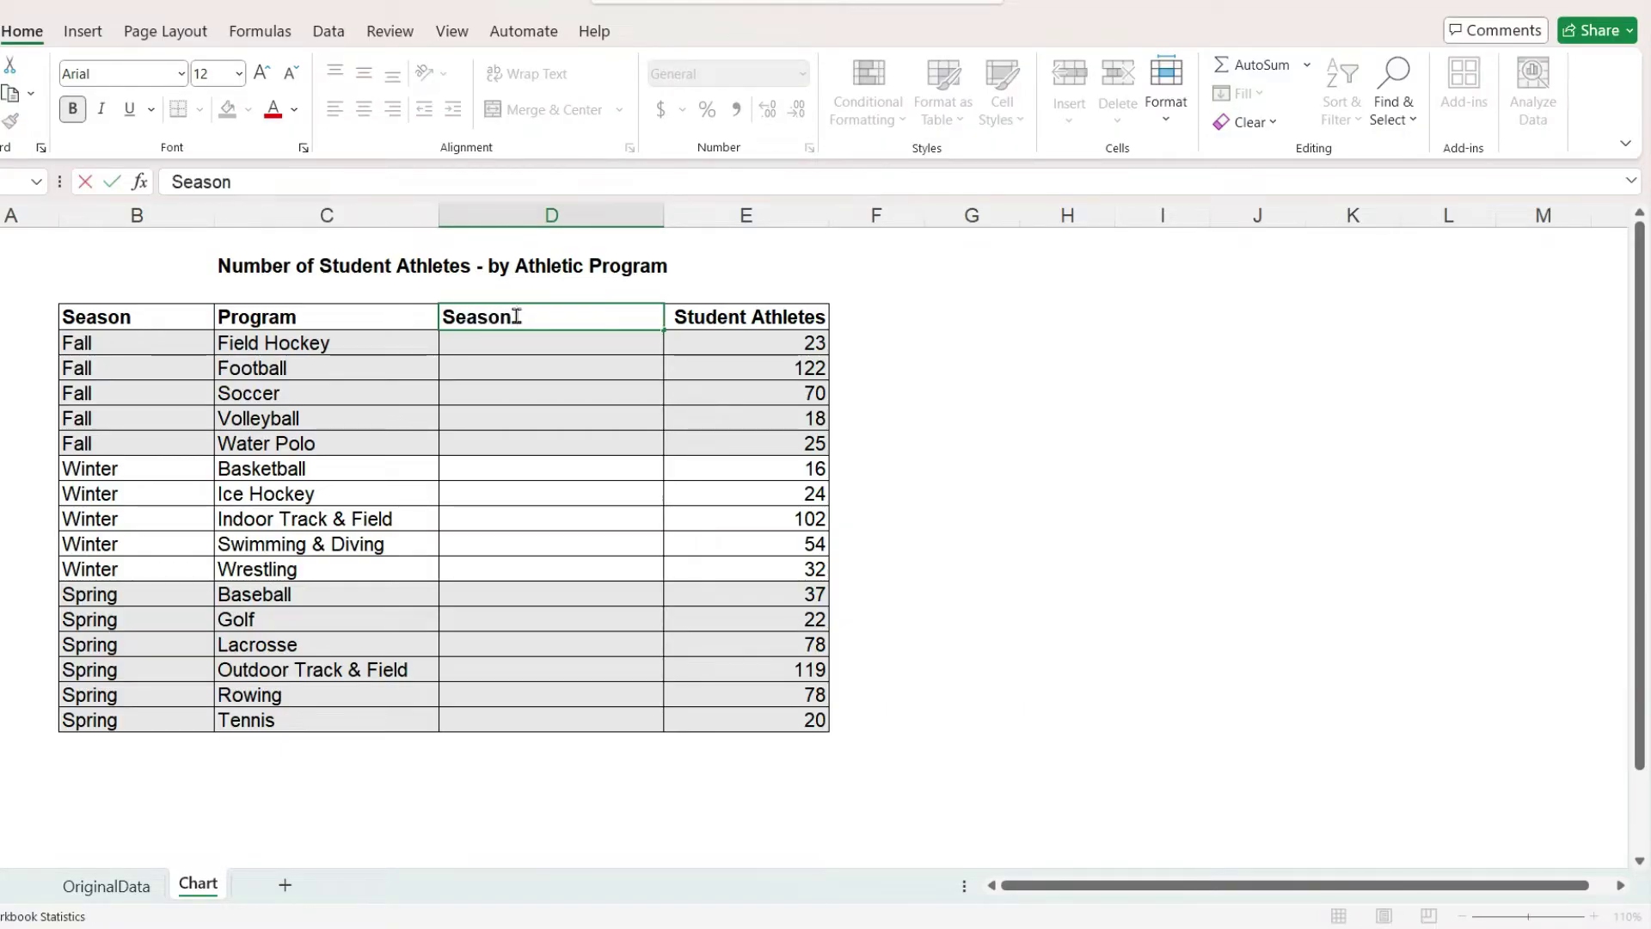
text( Total)
key(Return)
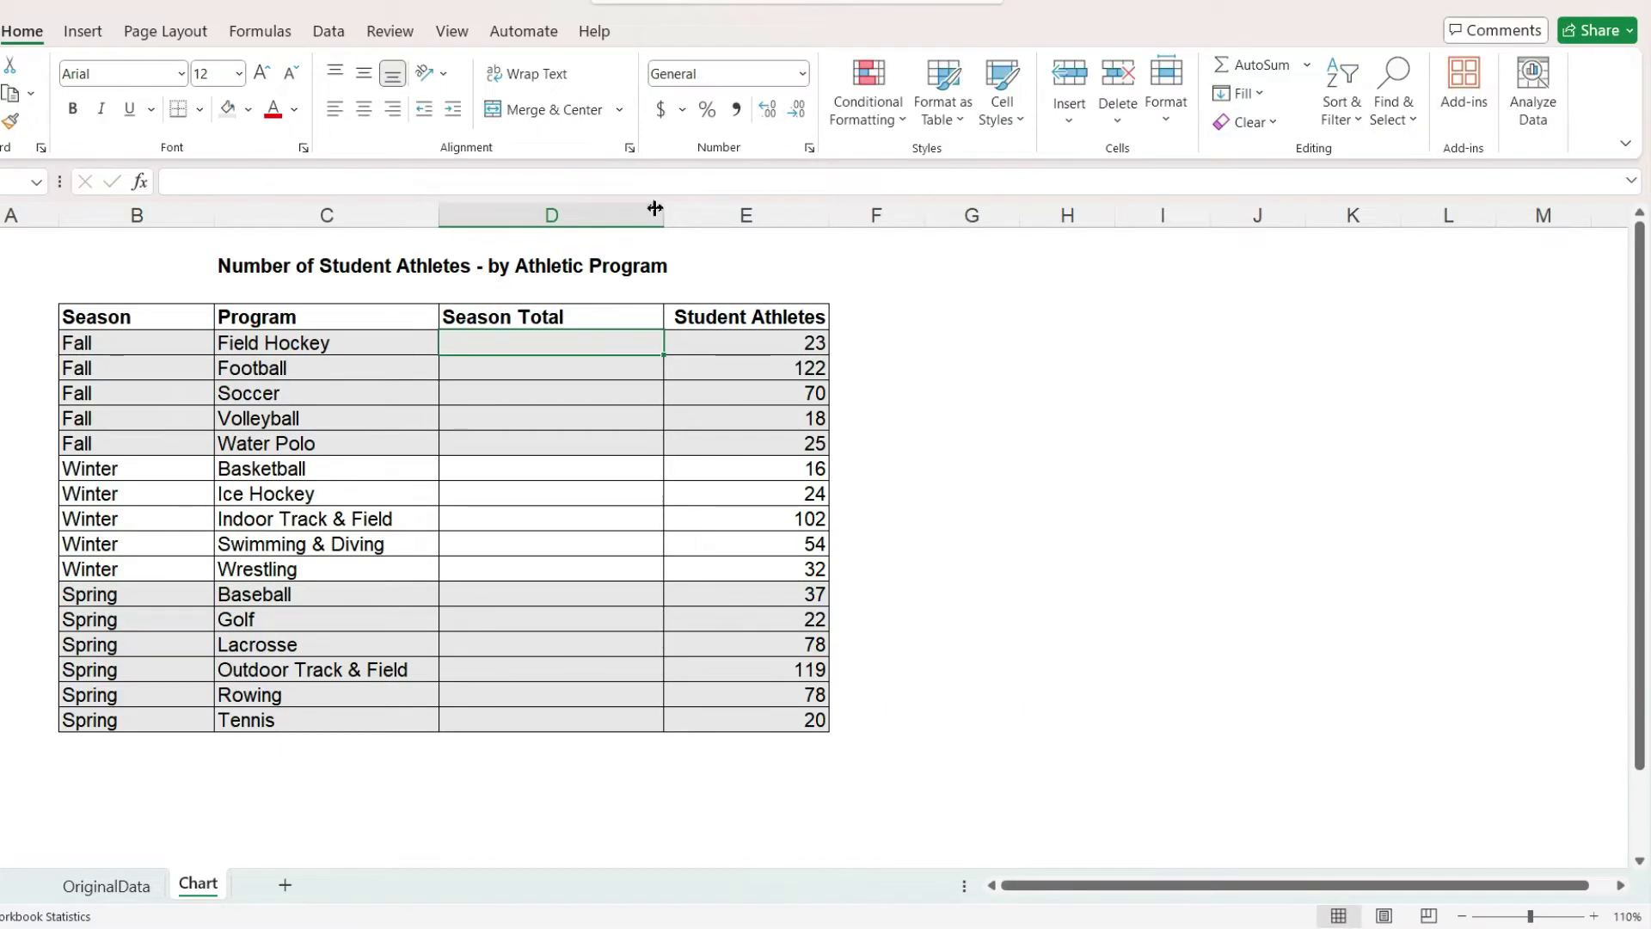
drag(655, 208, 586, 231)
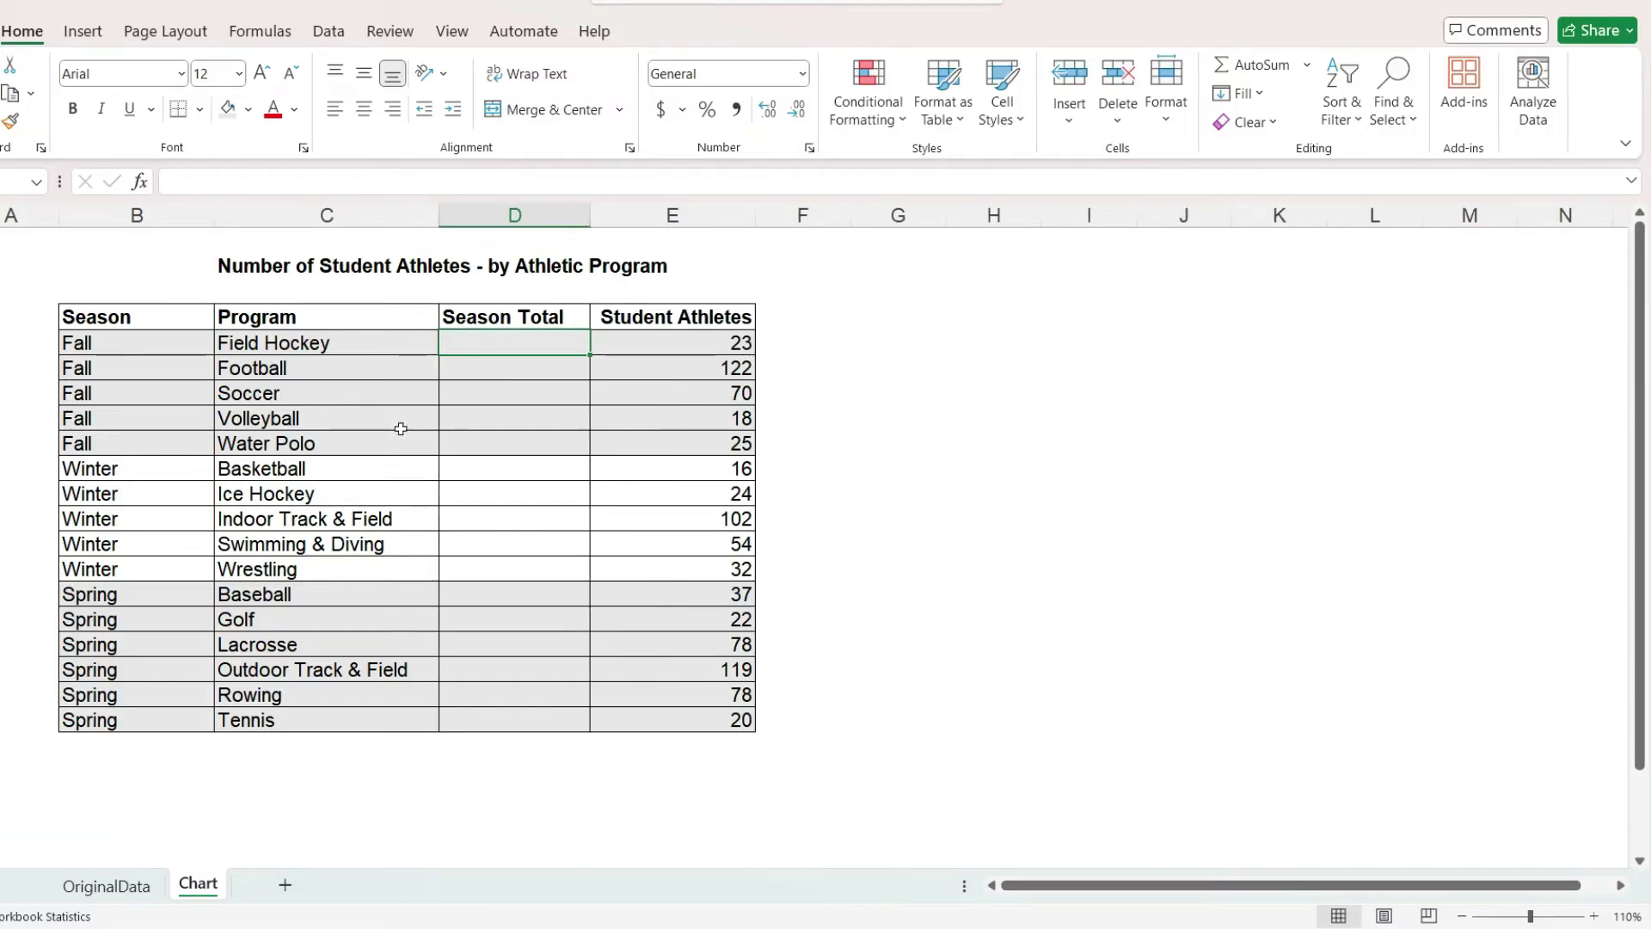
click(0, 468)
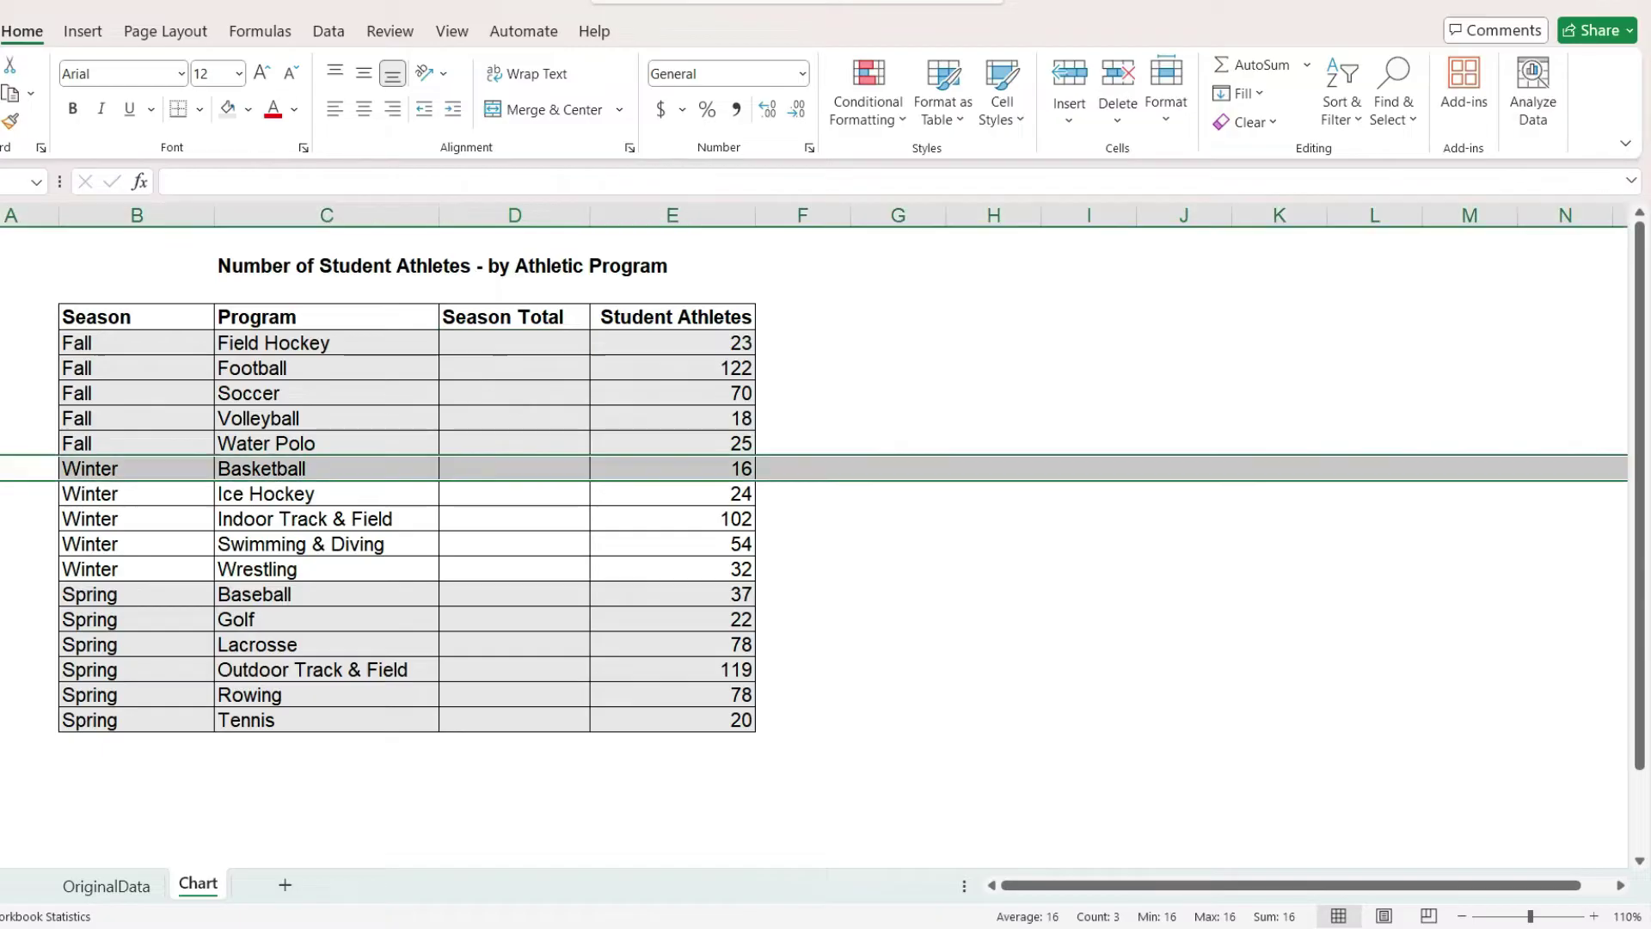
Insert subtotal rows and enter SUM formulas for the Fall (258) and Winter (228) totals.
key(ctrl+plus)
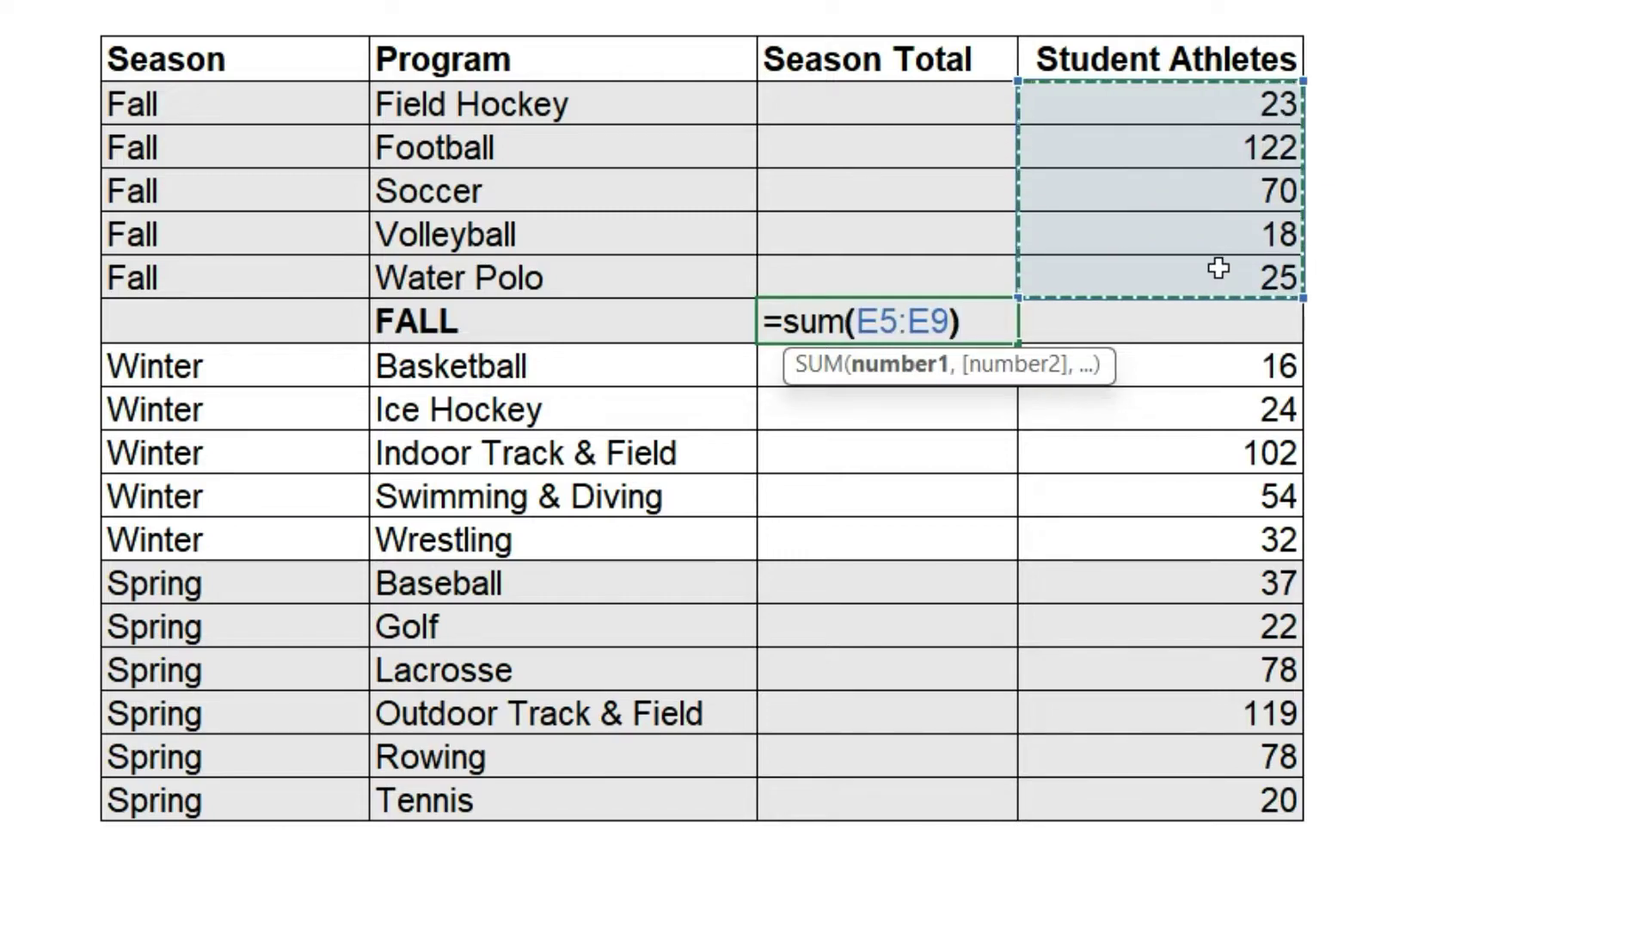
key(Return)
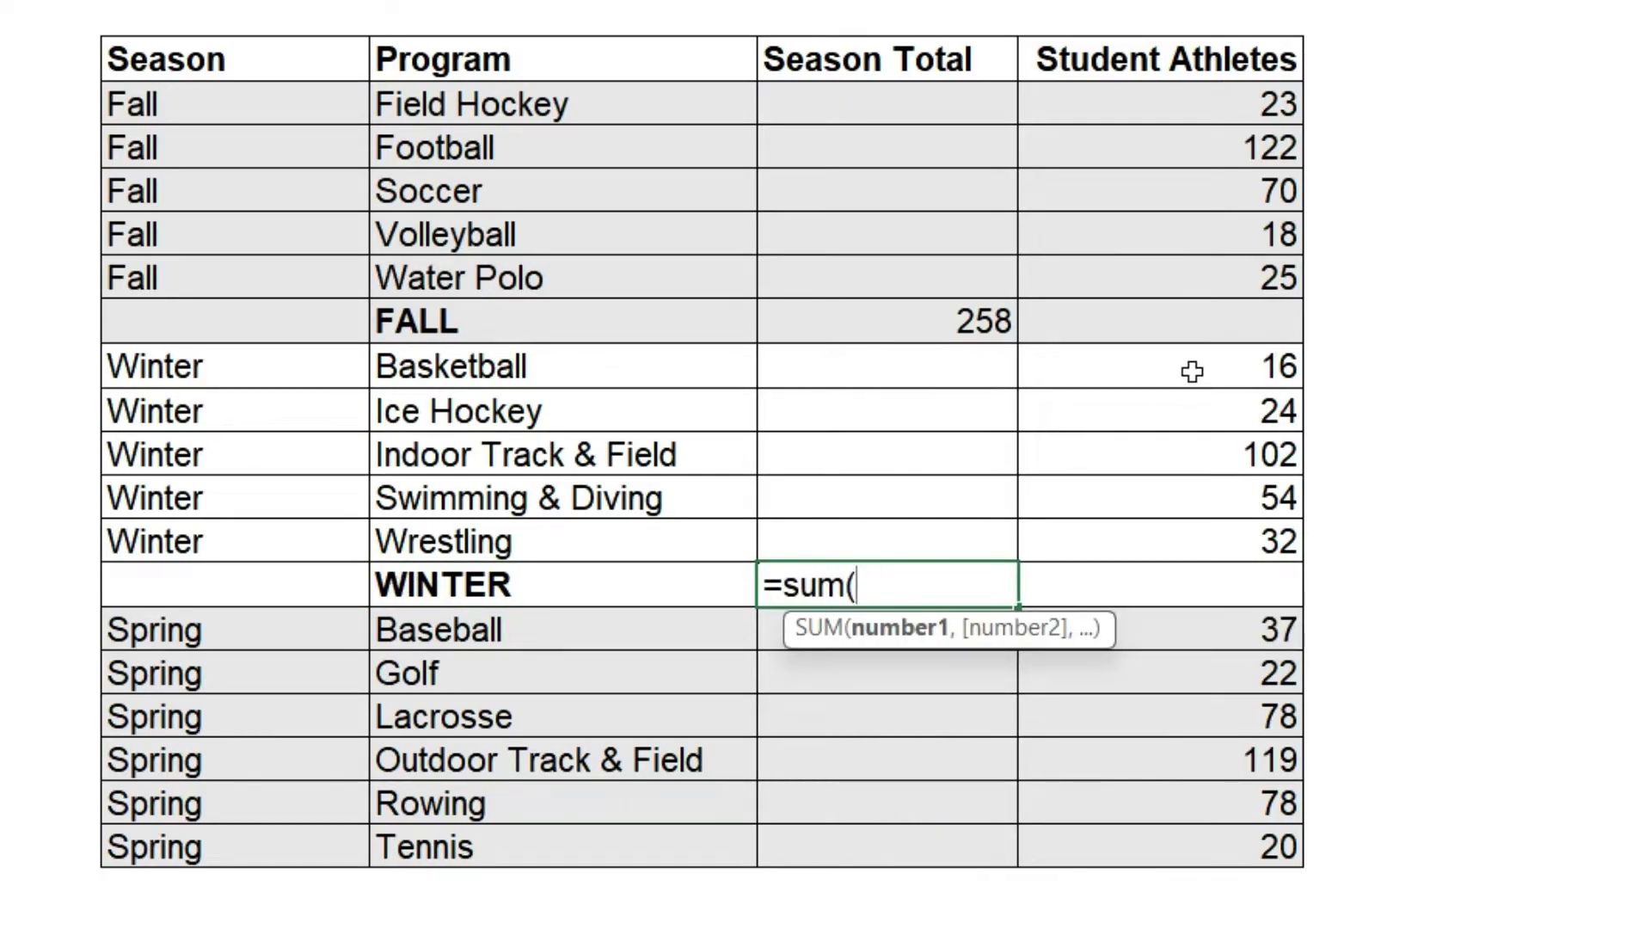
drag(1192, 372, 1169, 529)
text())
key(Return)
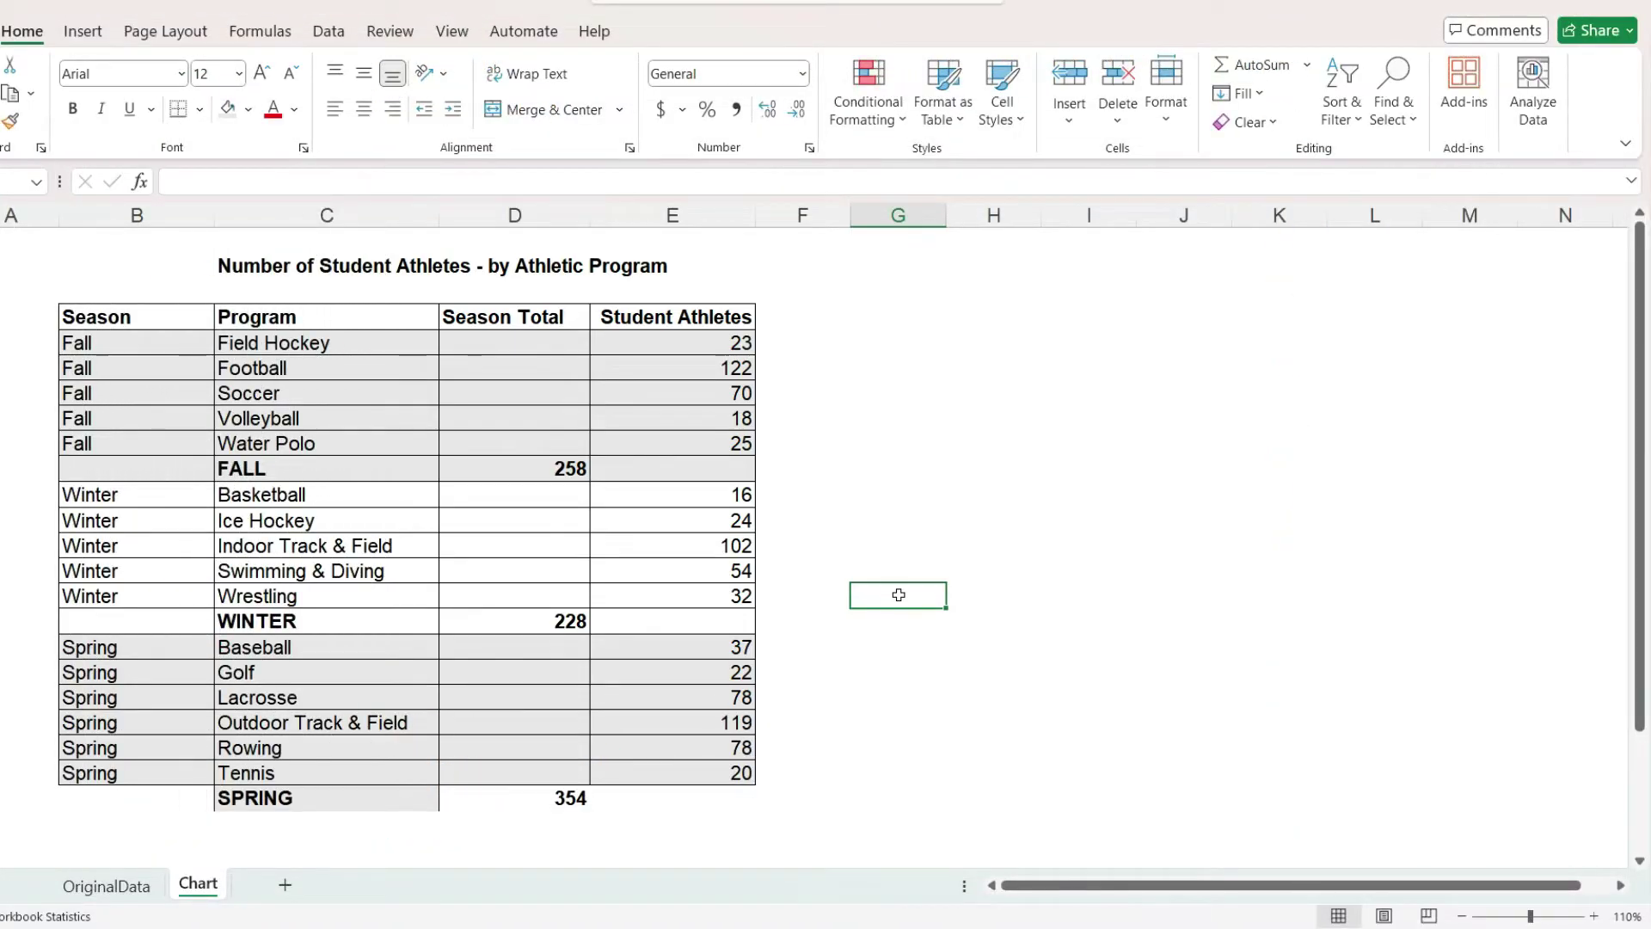
Insert a column before Season Total and add a 'Grand Total' label below SPRING.
click(524, 215)
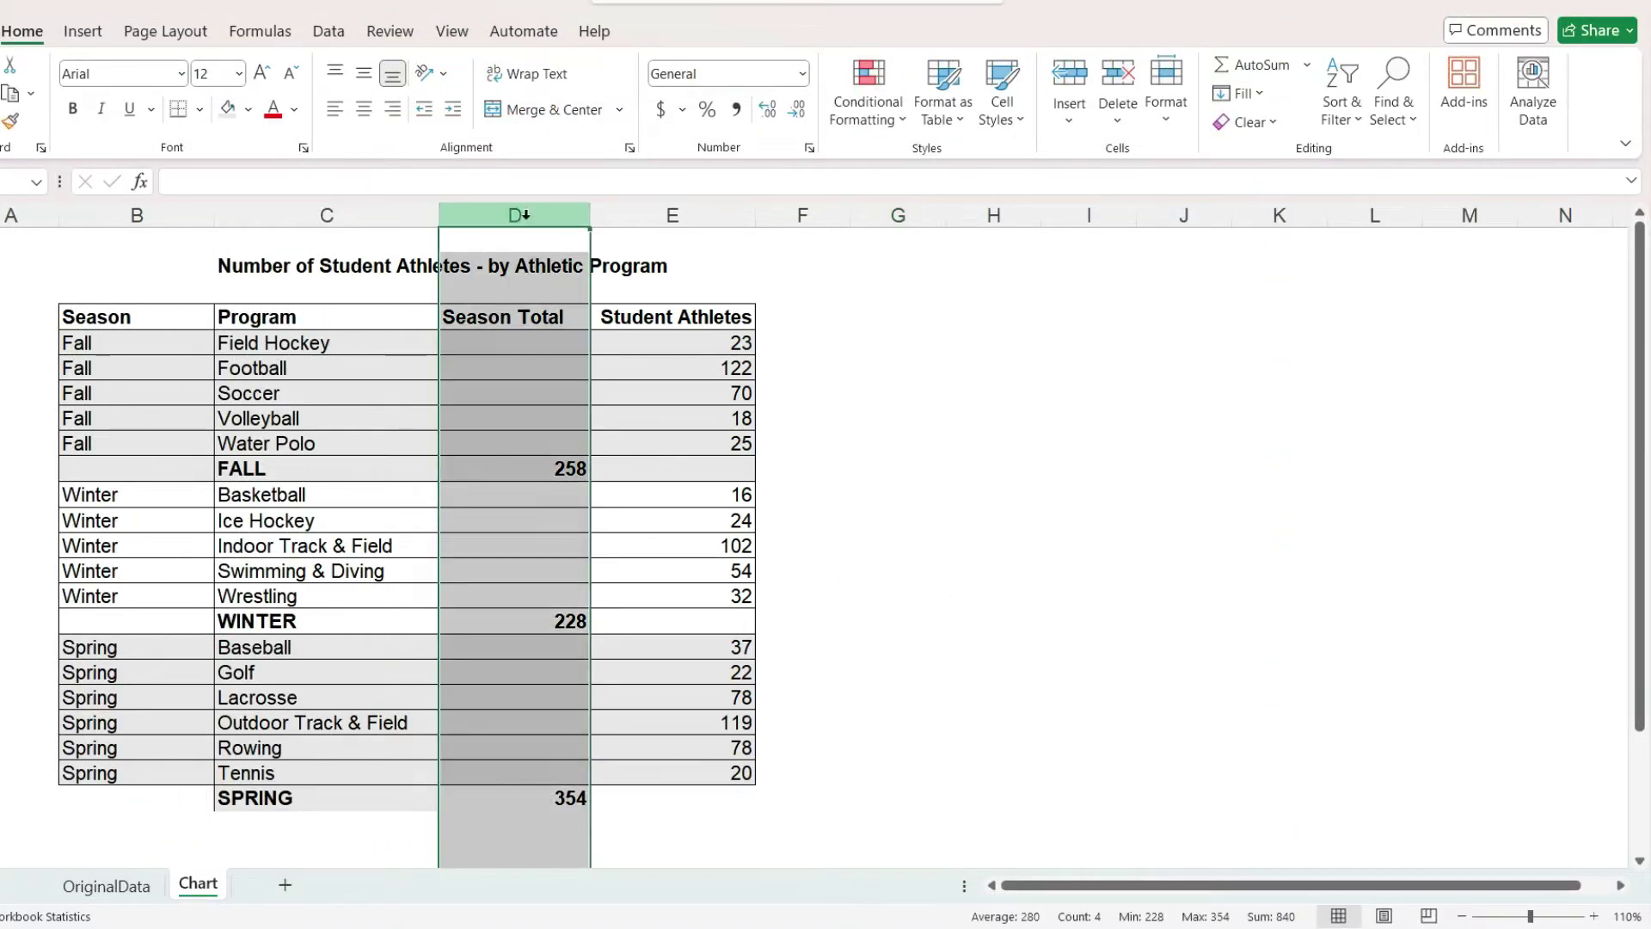
key(ctrl+shift+equal)
scroll(519, 232, down, 2)
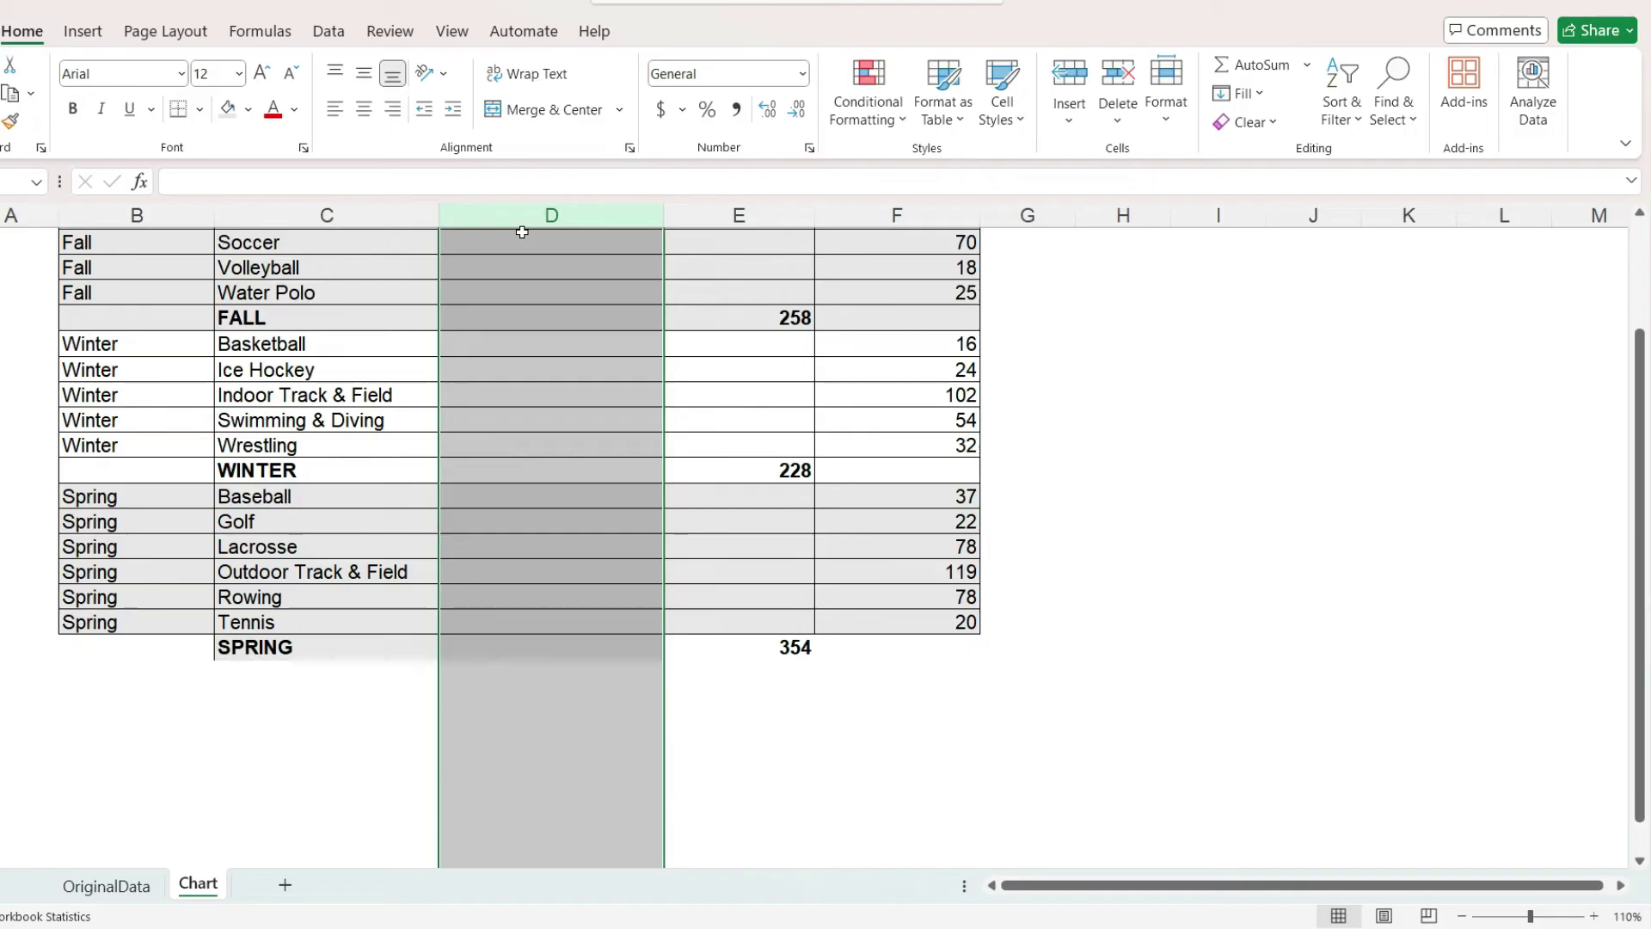
click(333, 676)
text(Gra)
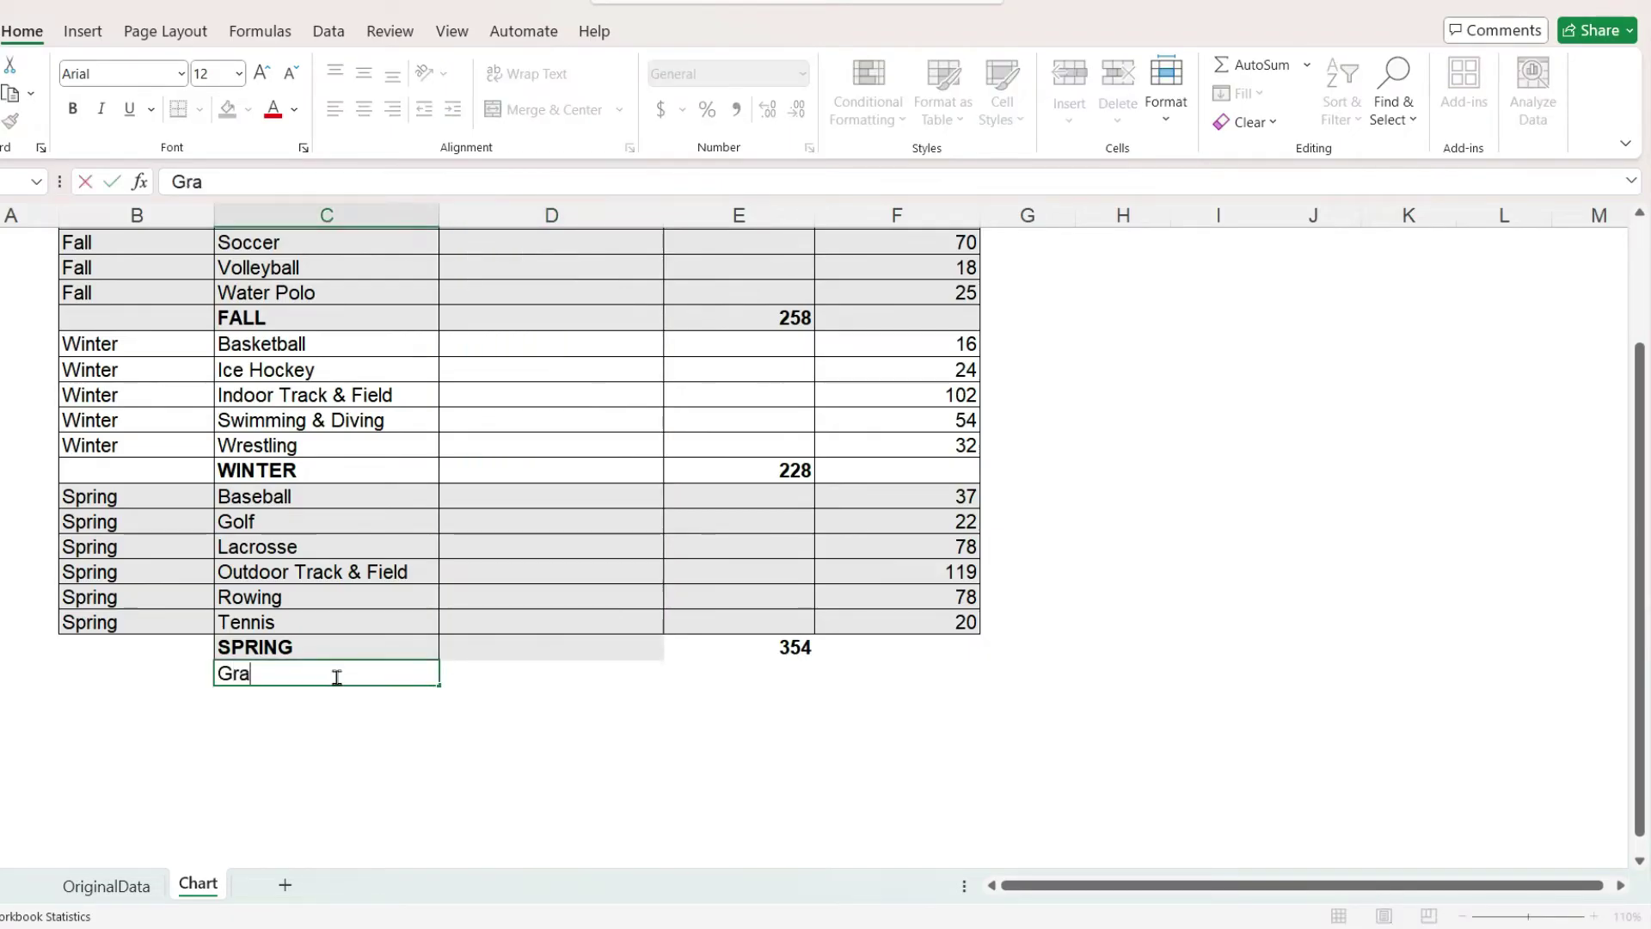
text(nd Total)
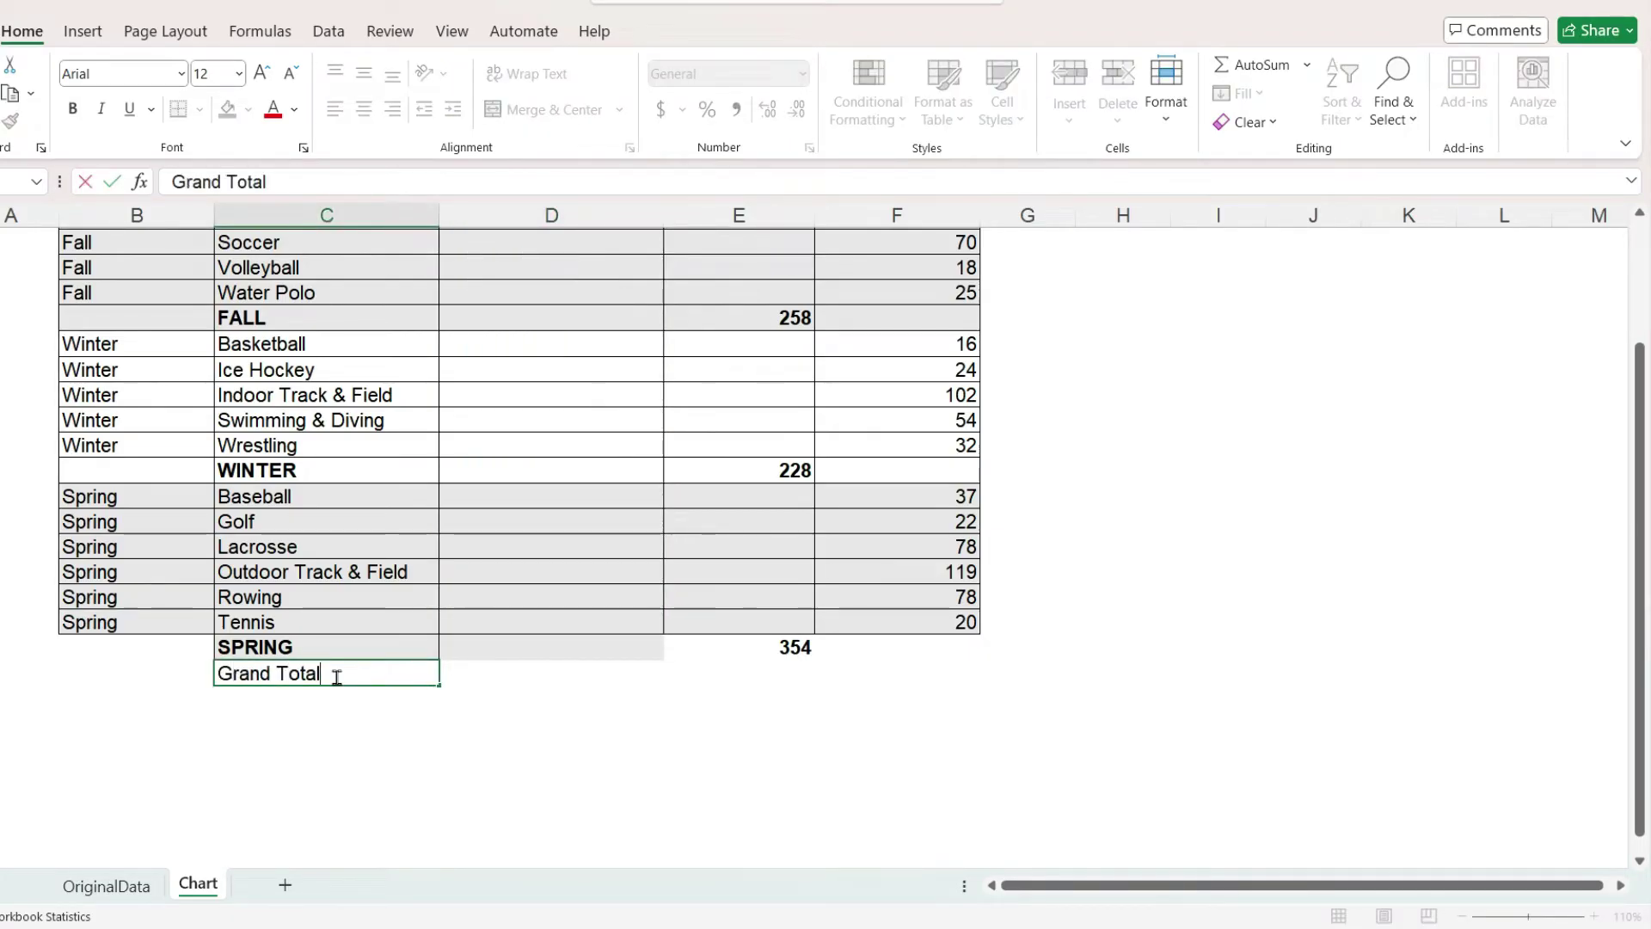
key(Return)
key(Up)
key(Right)
Enter =SUM over all athlete counts beside Grand Total, giving 840.
text(=)
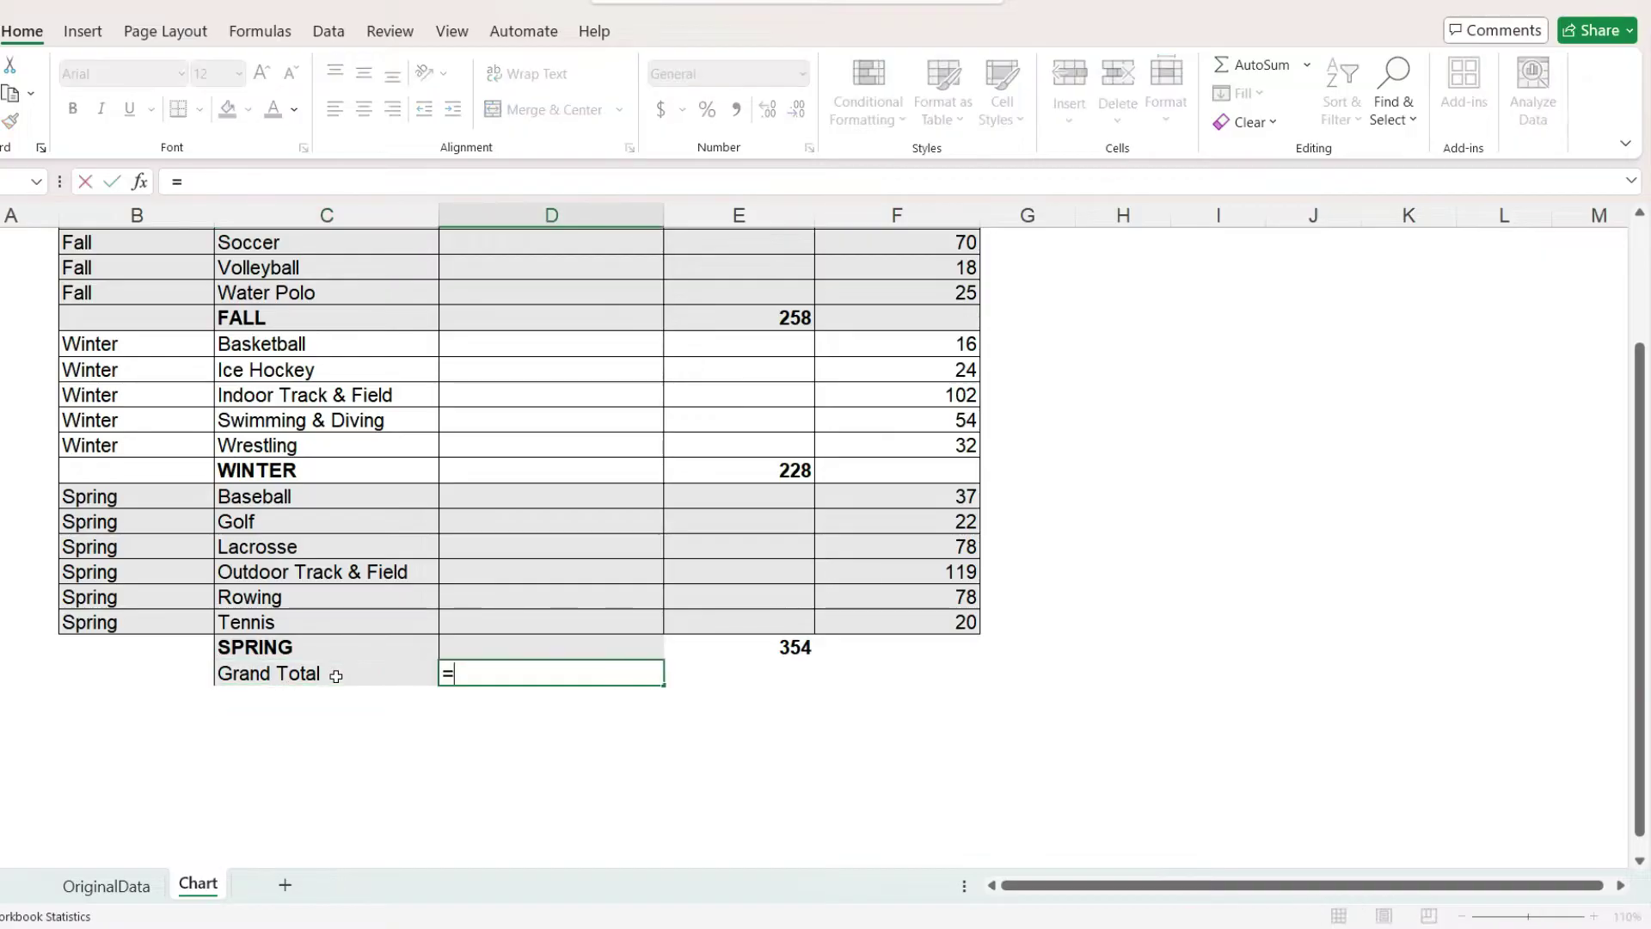
text(sum()
scroll(988, 515, up, 2)
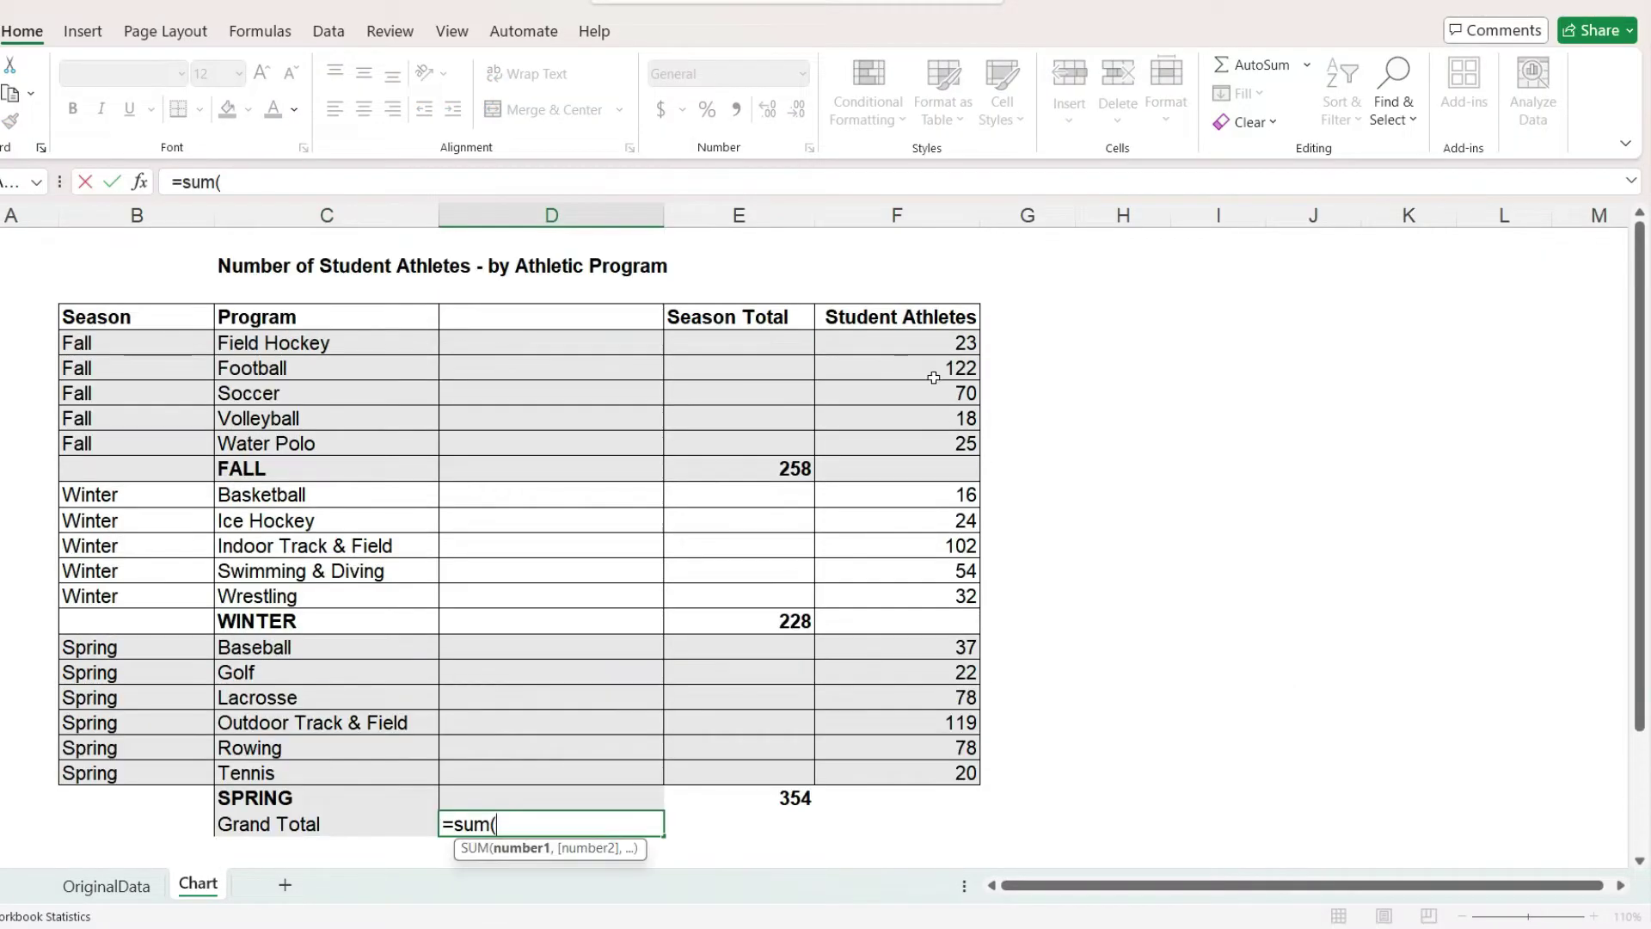
click(920, 342)
drag(918, 358, 892, 766)
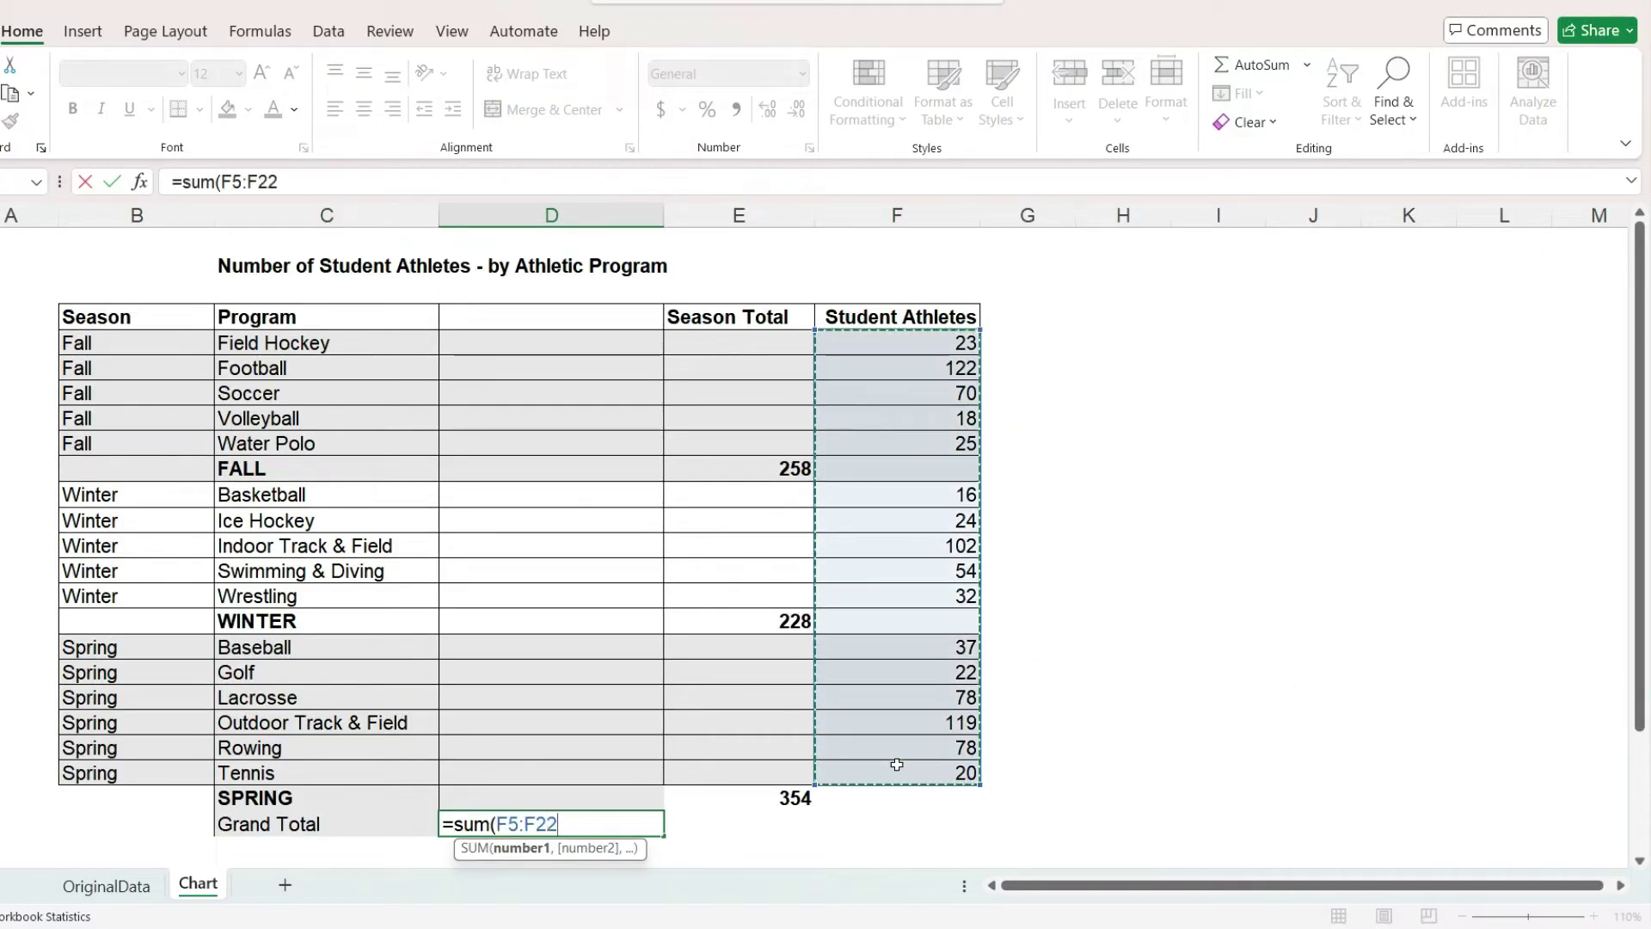
text())
key(Return)
key(Up)
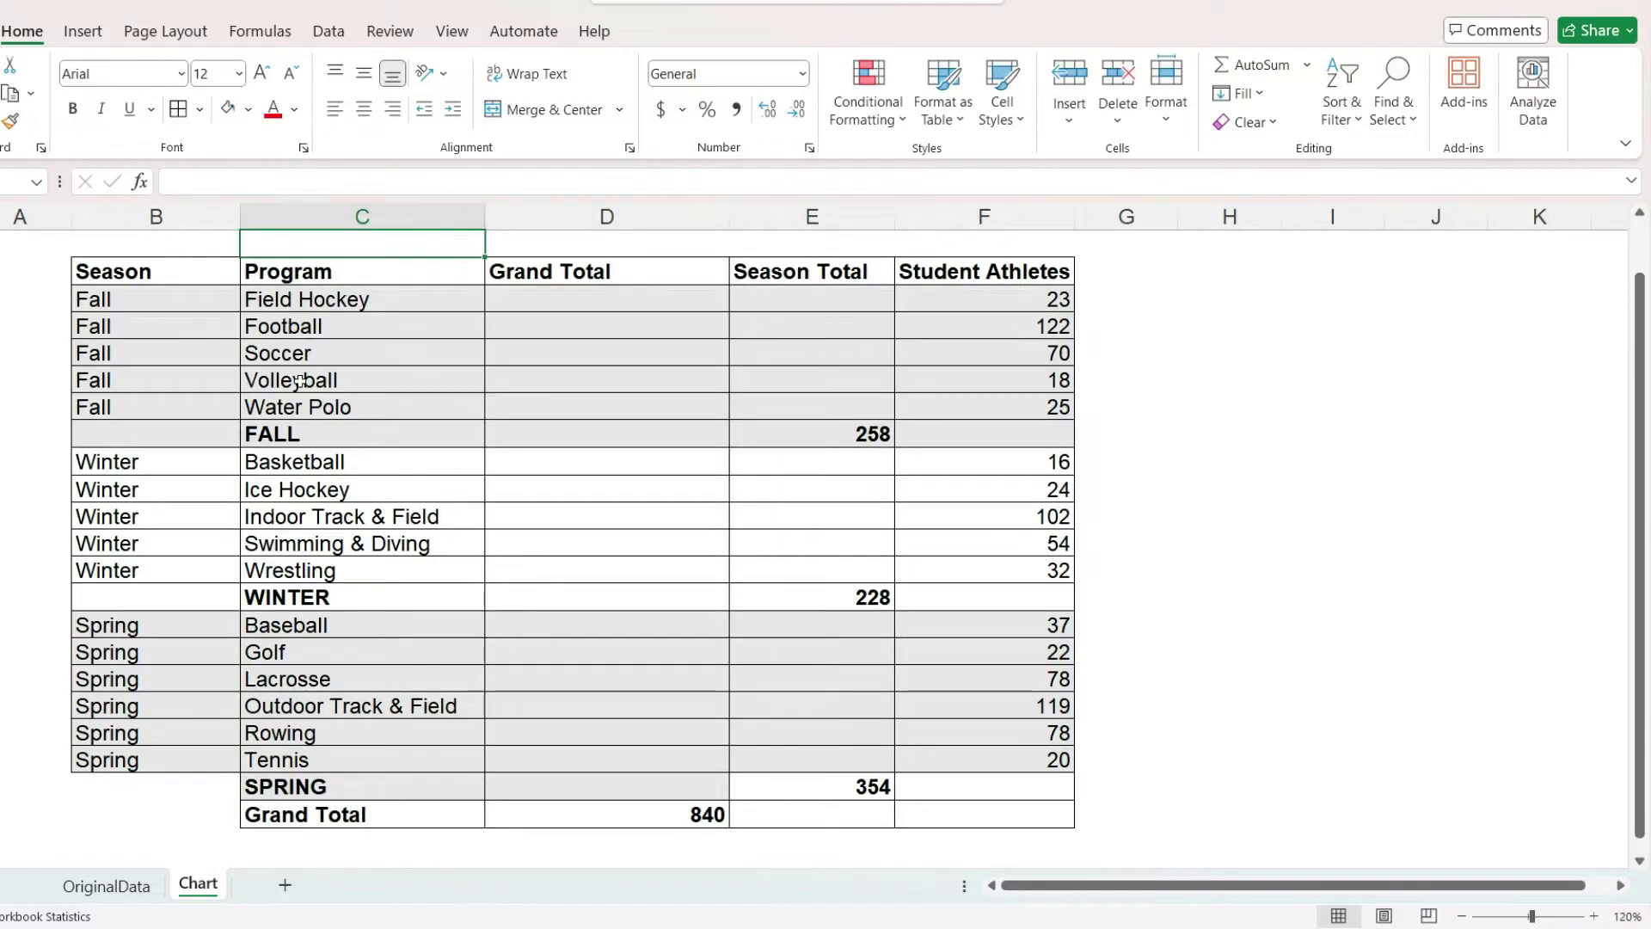
click(87, 207)
Select the table from Program down to Grand Total and insert a Doughnut chart.
click(320, 274)
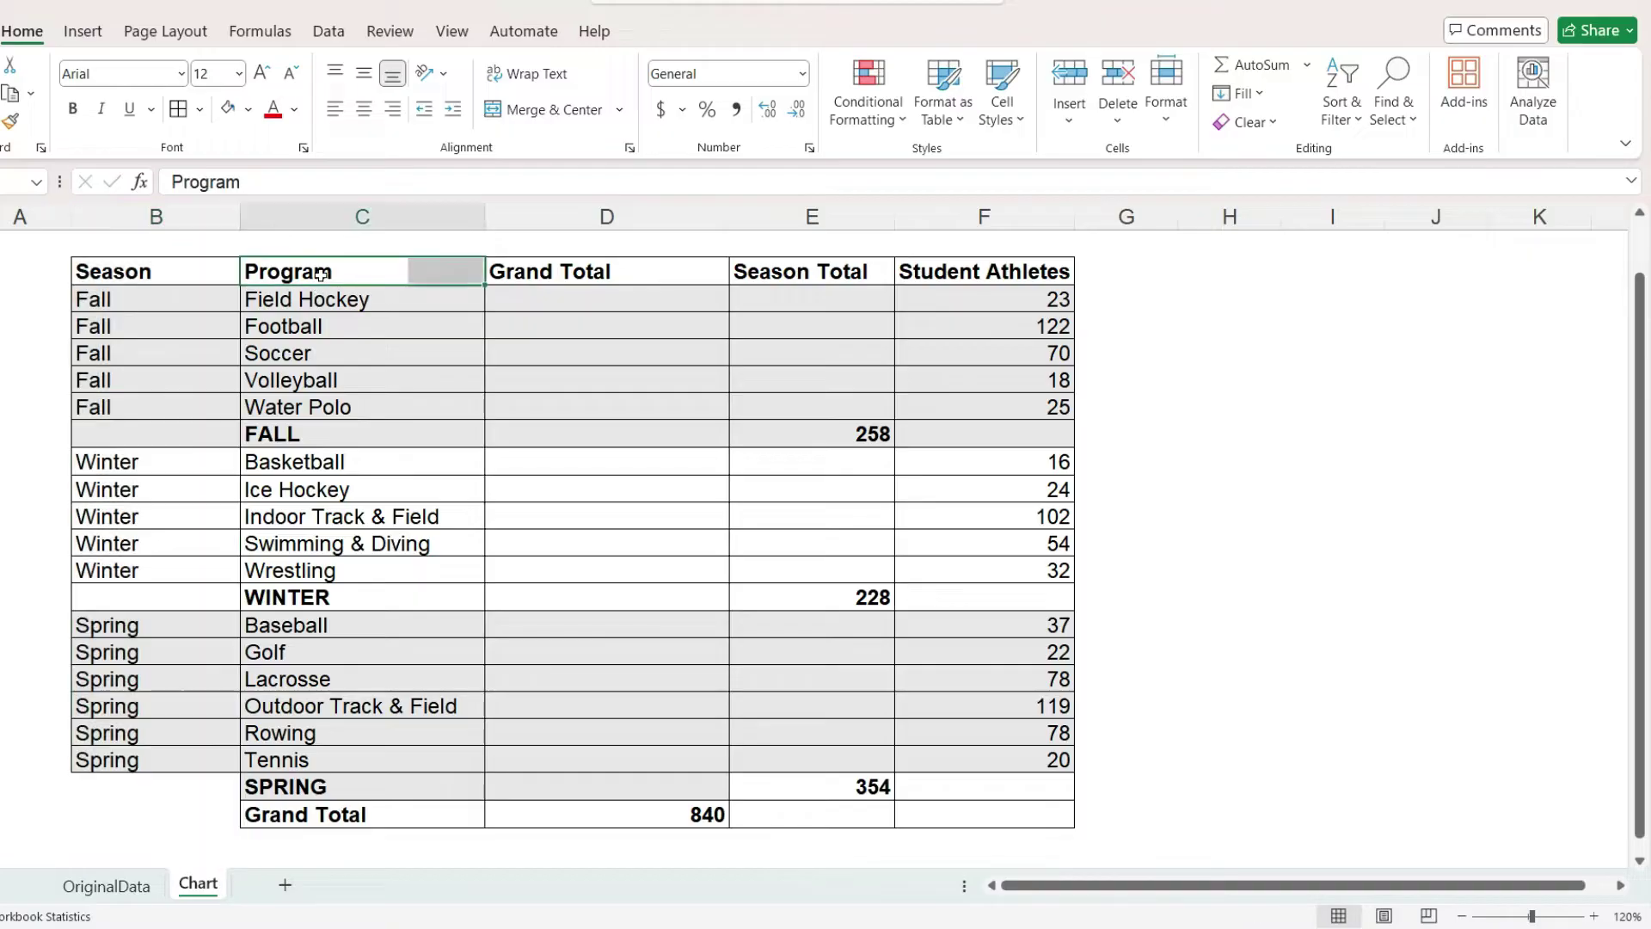
drag(319, 274, 940, 823)
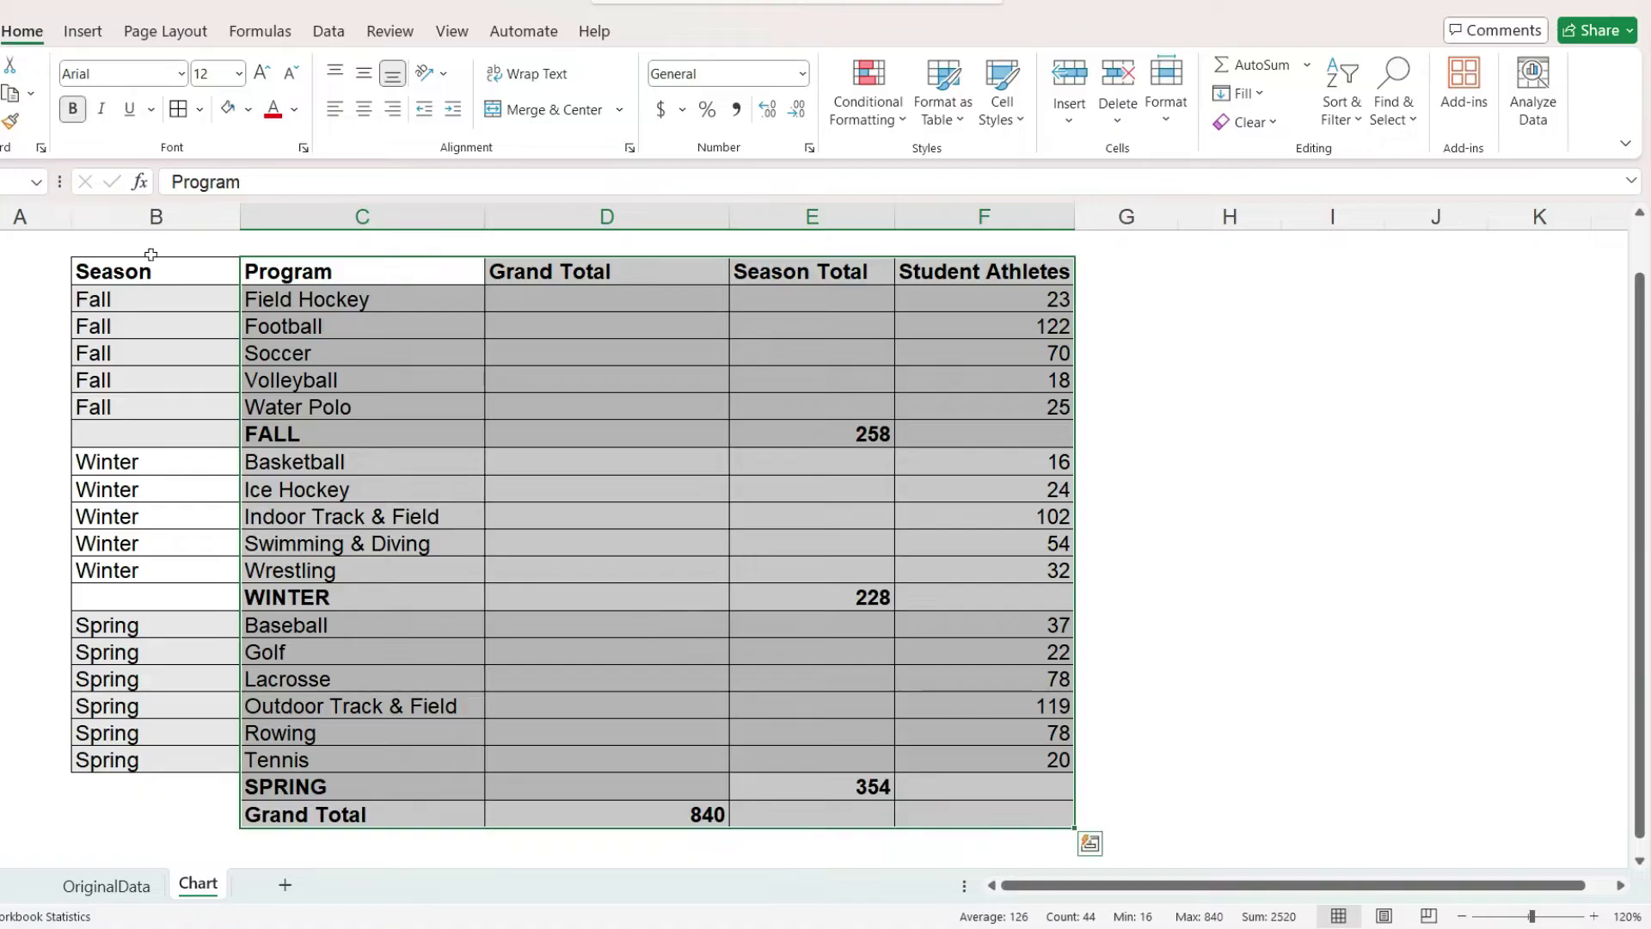
click(83, 31)
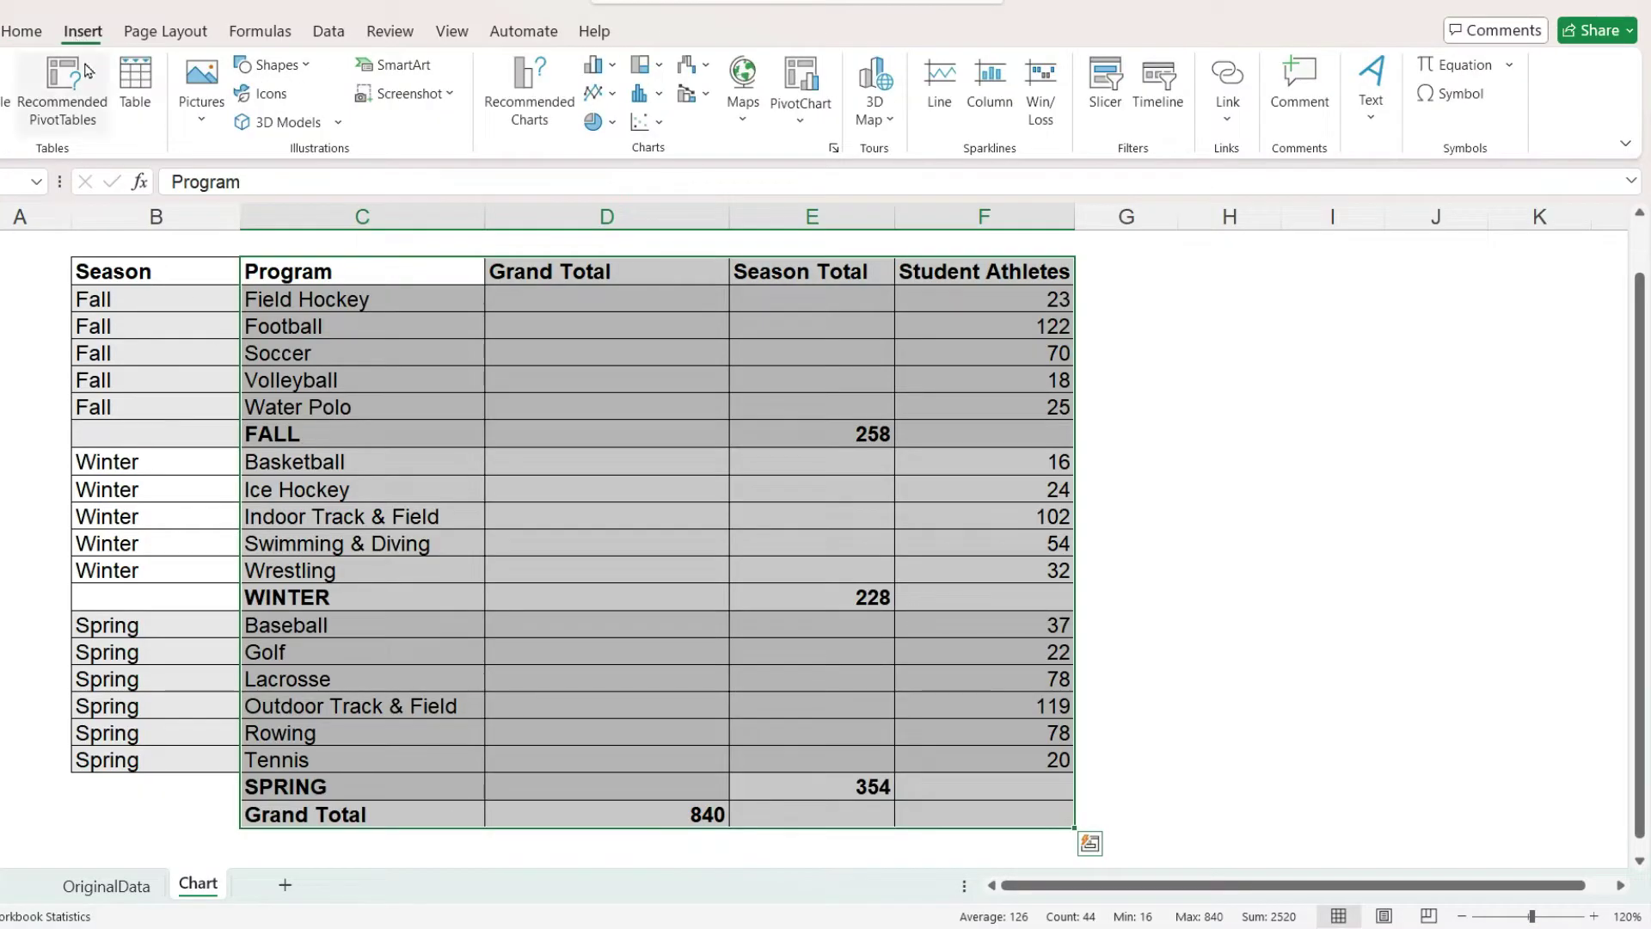
click(657, 72)
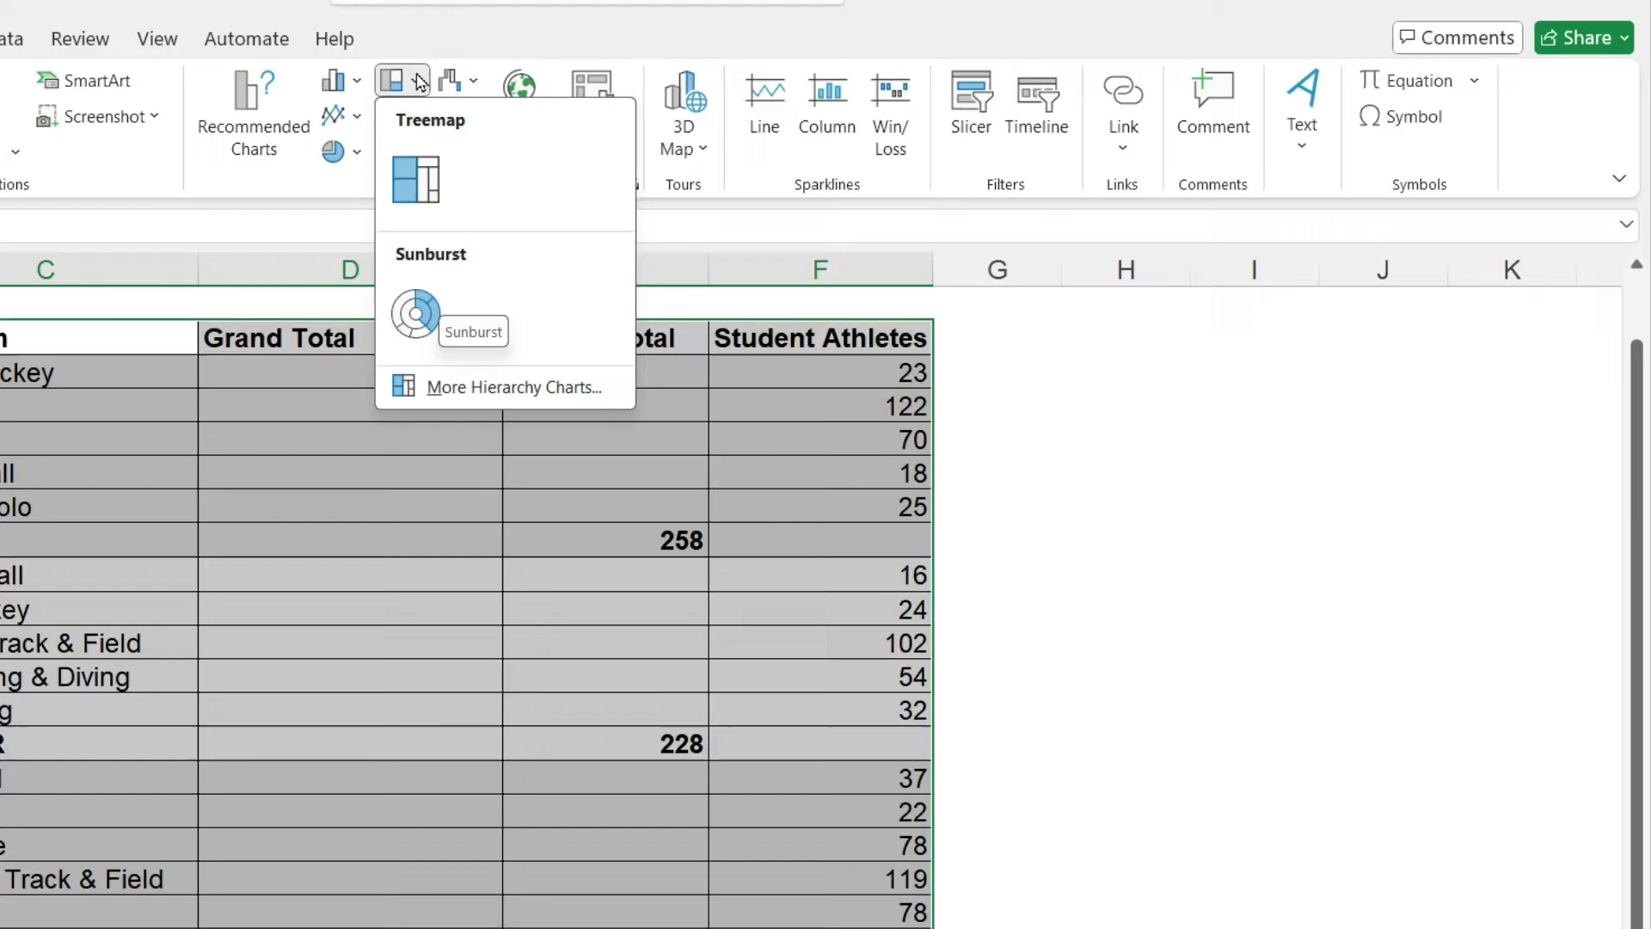
click(415, 81)
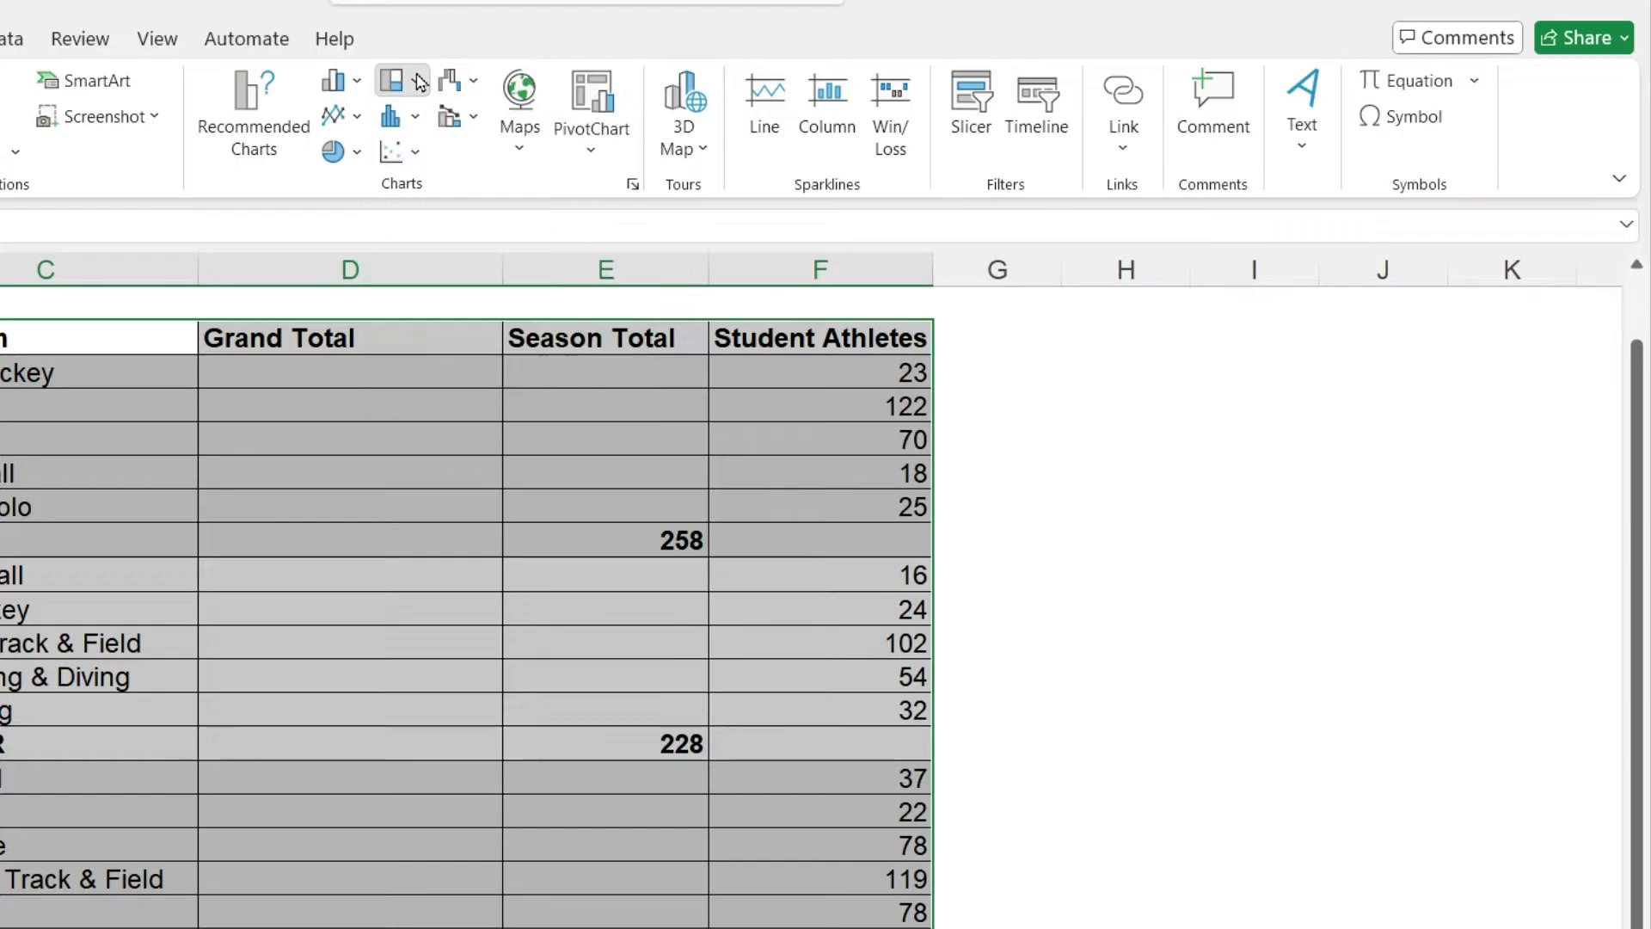
click(339, 152)
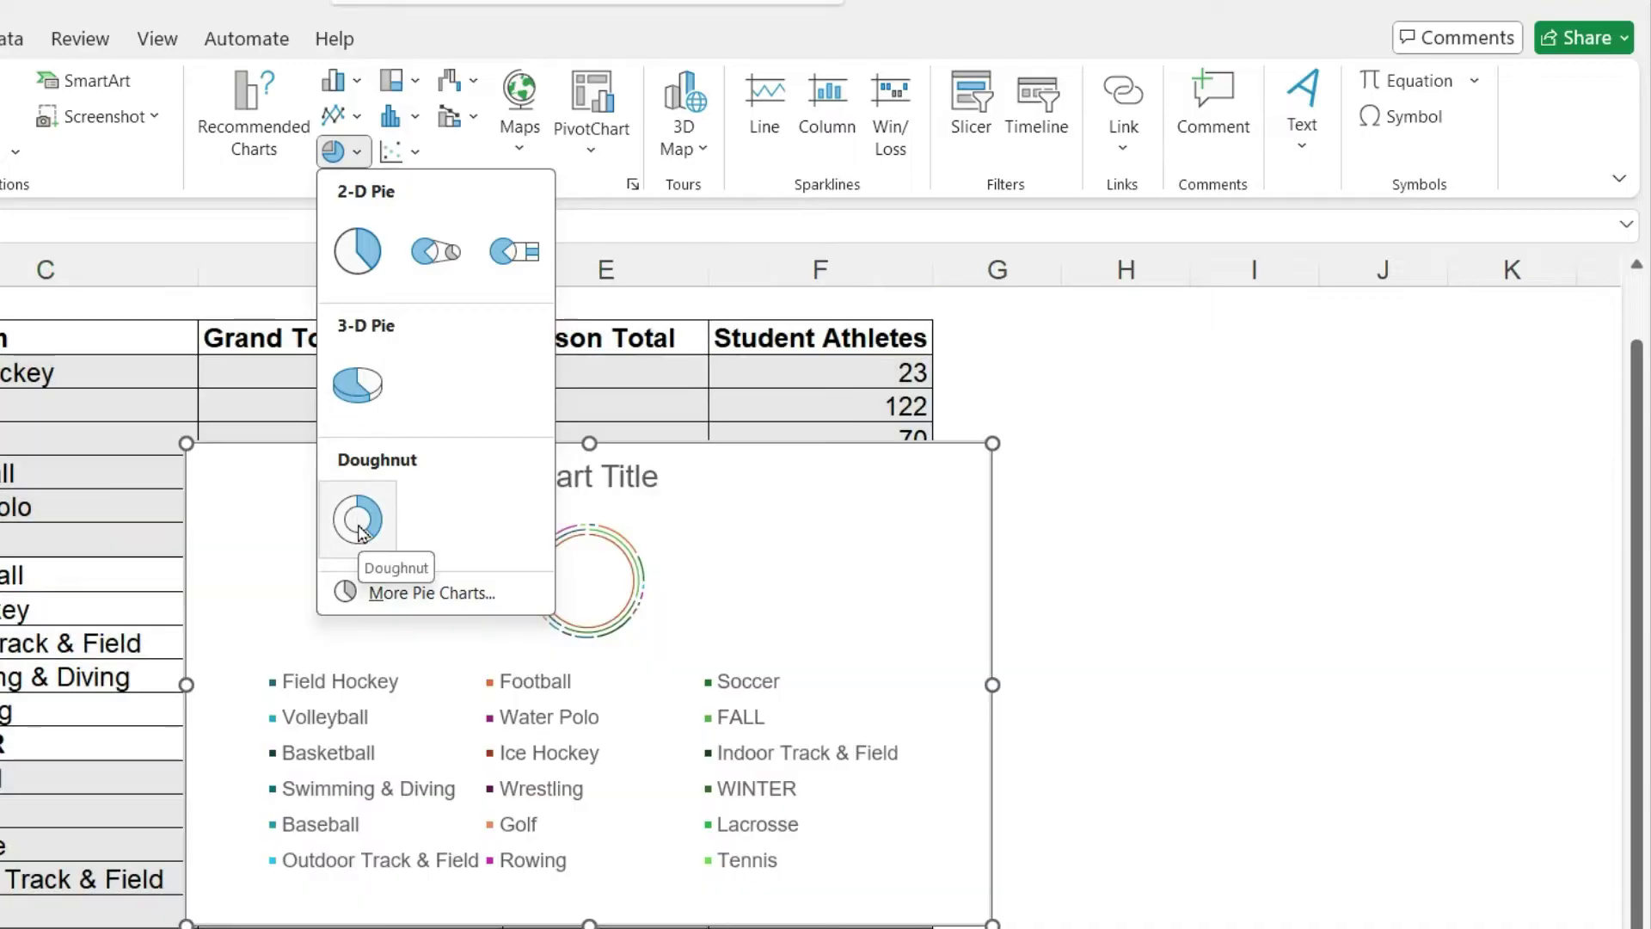
click(359, 526)
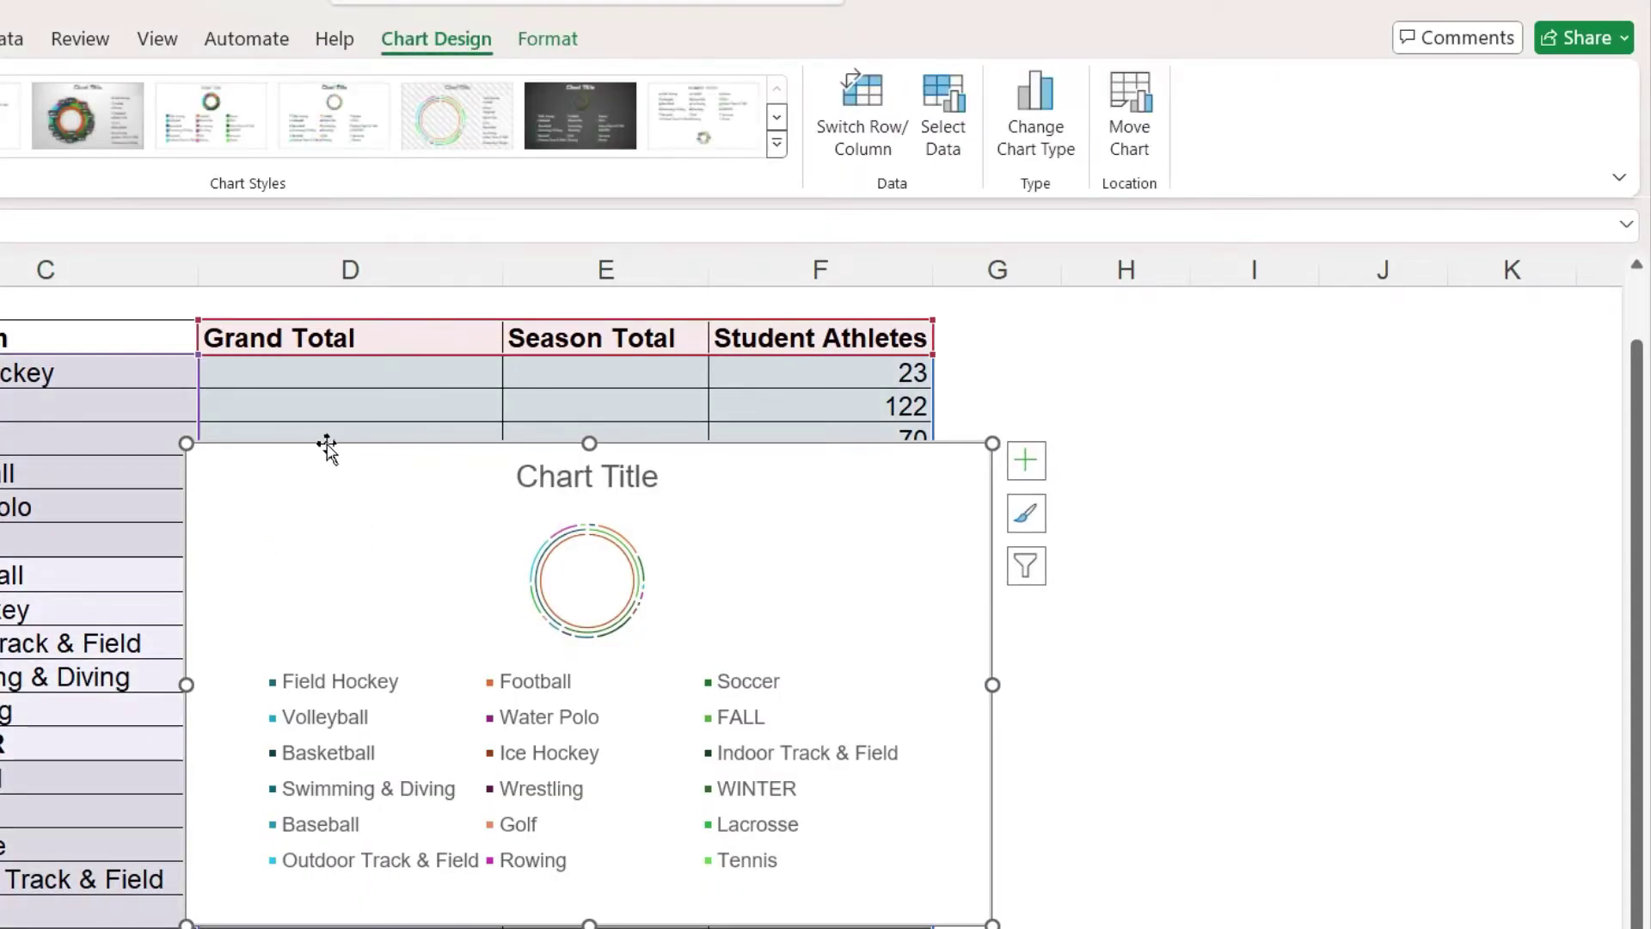
Move the chart beside the table and delete its legend.
drag(325, 444, 1091, 383)
click(1014, 602)
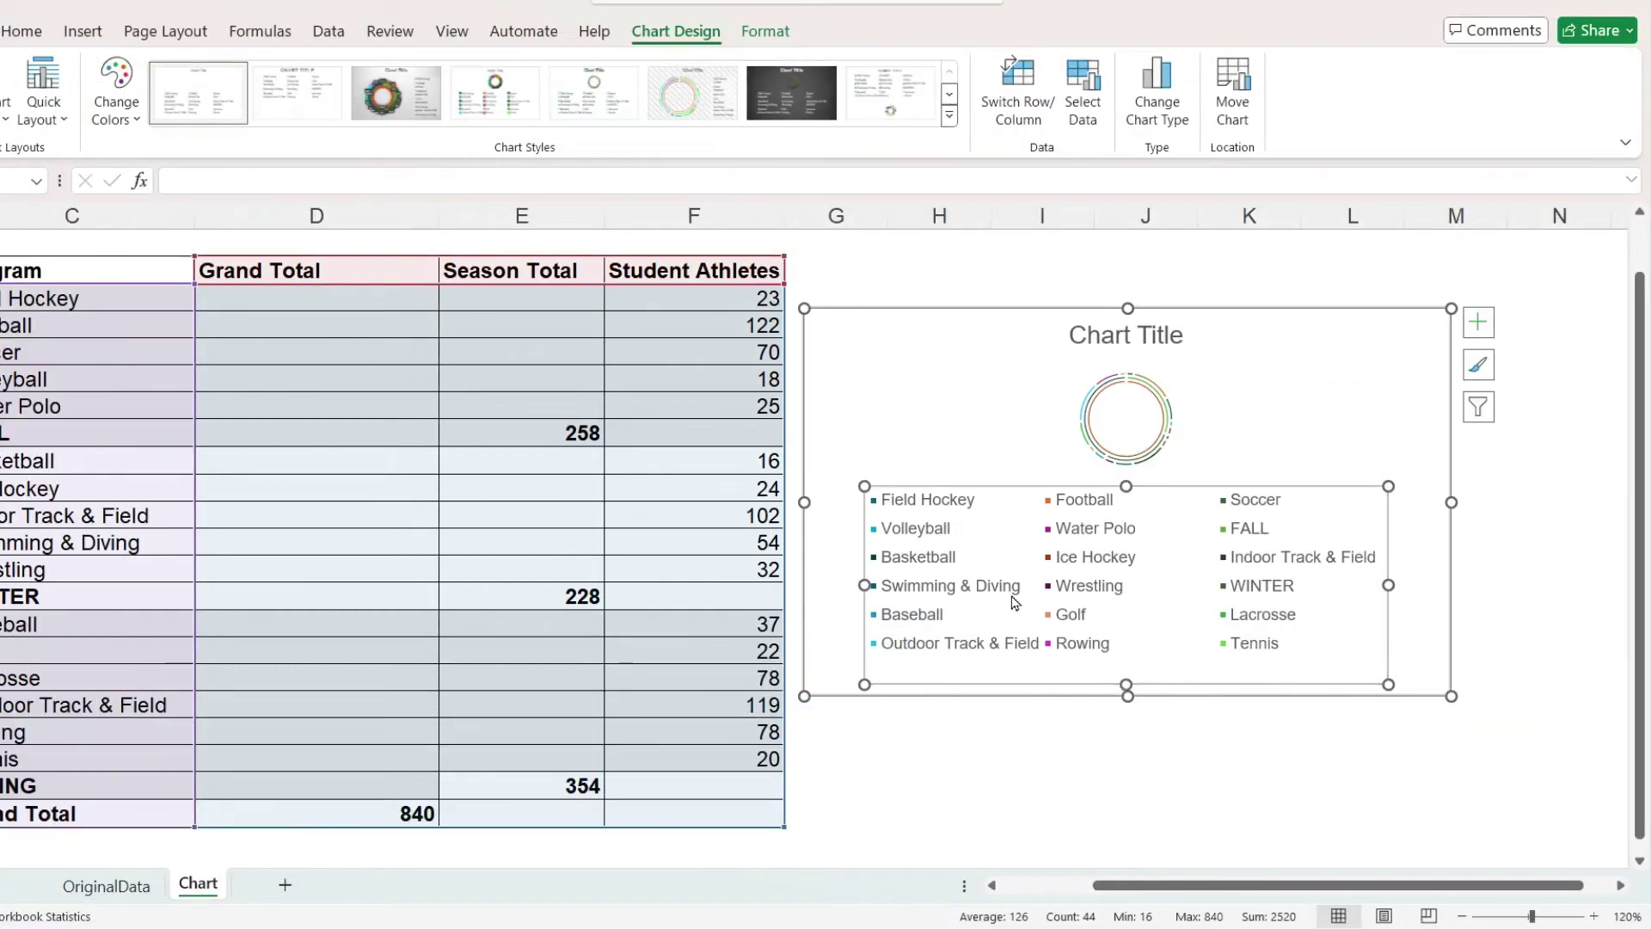
key(Delete)
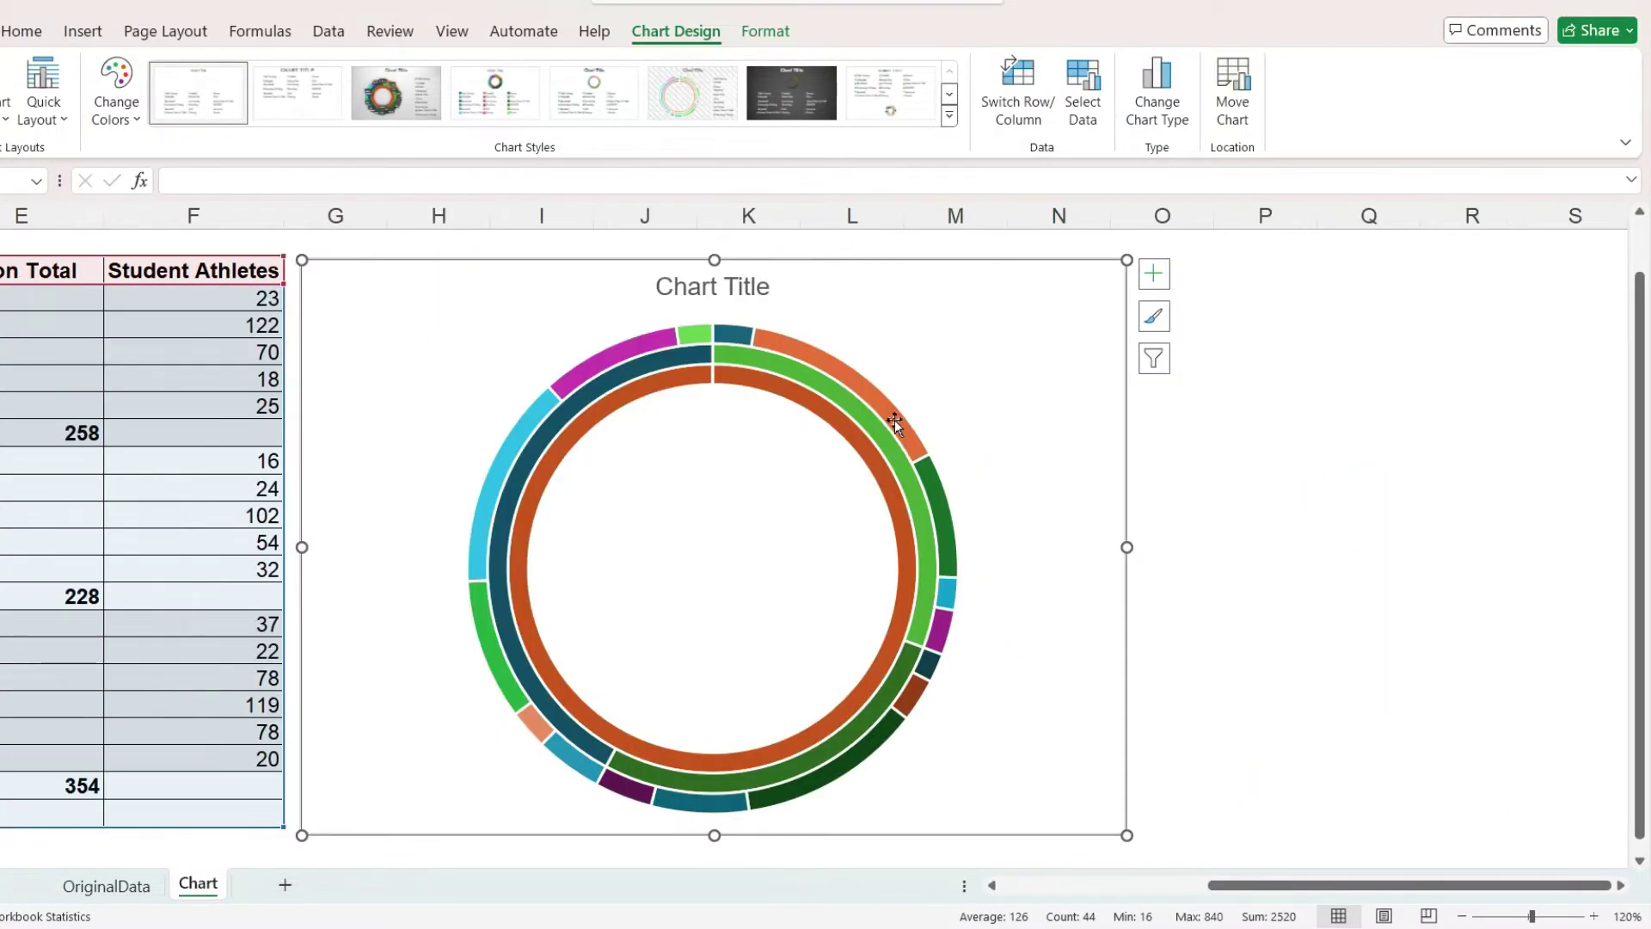
Set the outer ring series' Doughnut Hole Size to 54%.
click(887, 412)
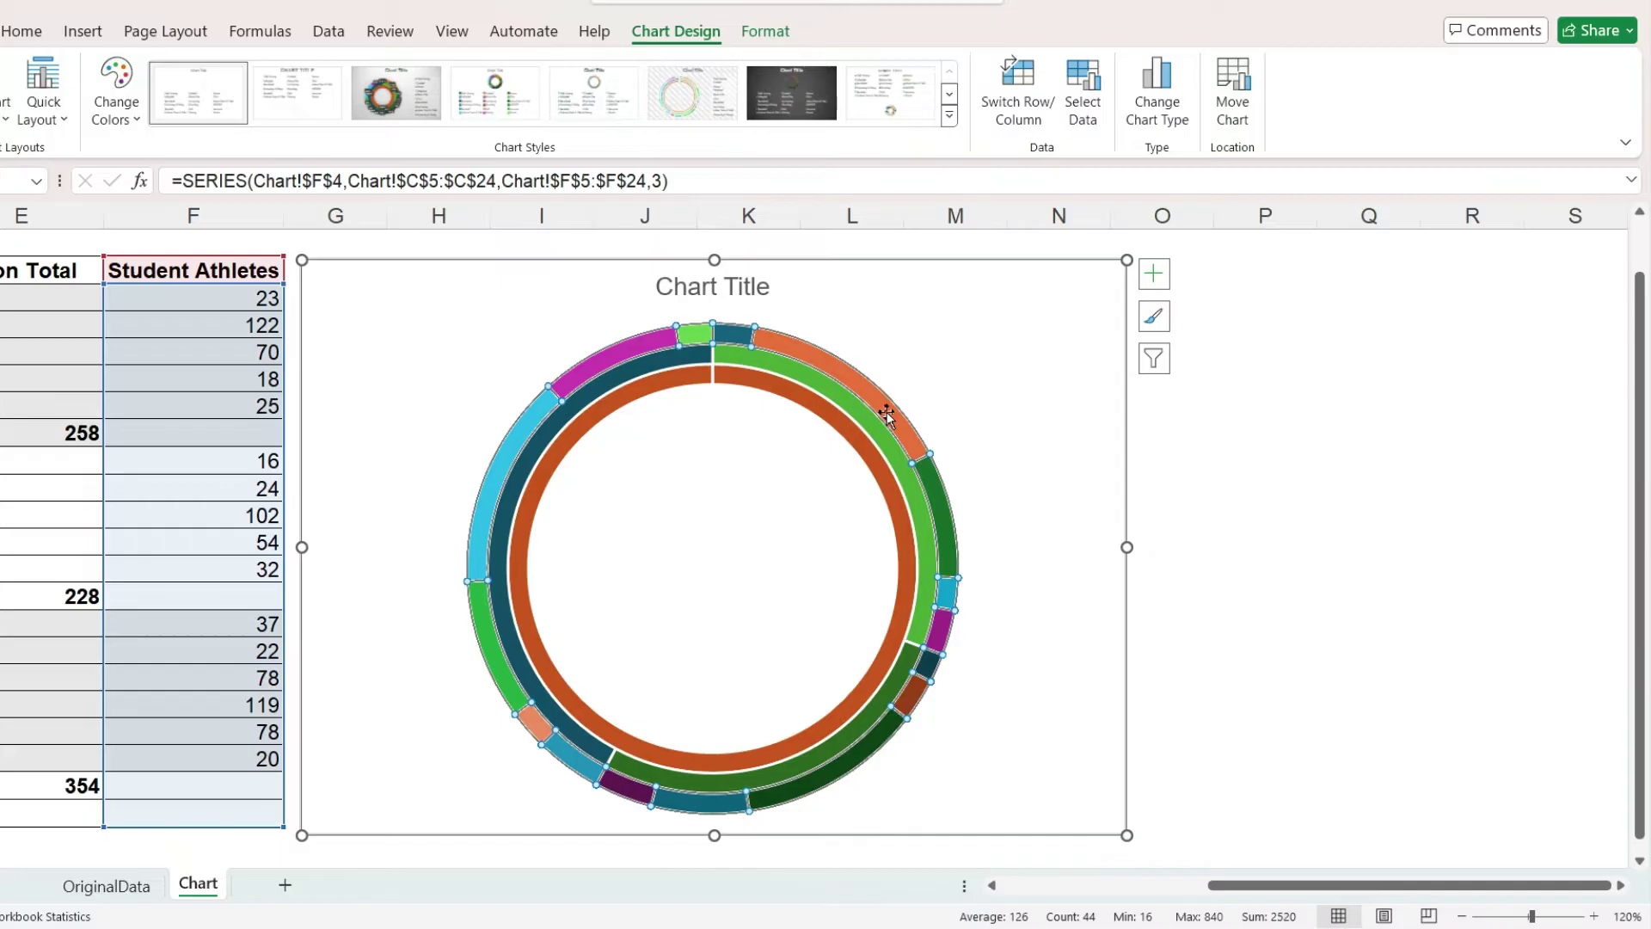
right_click(886, 413)
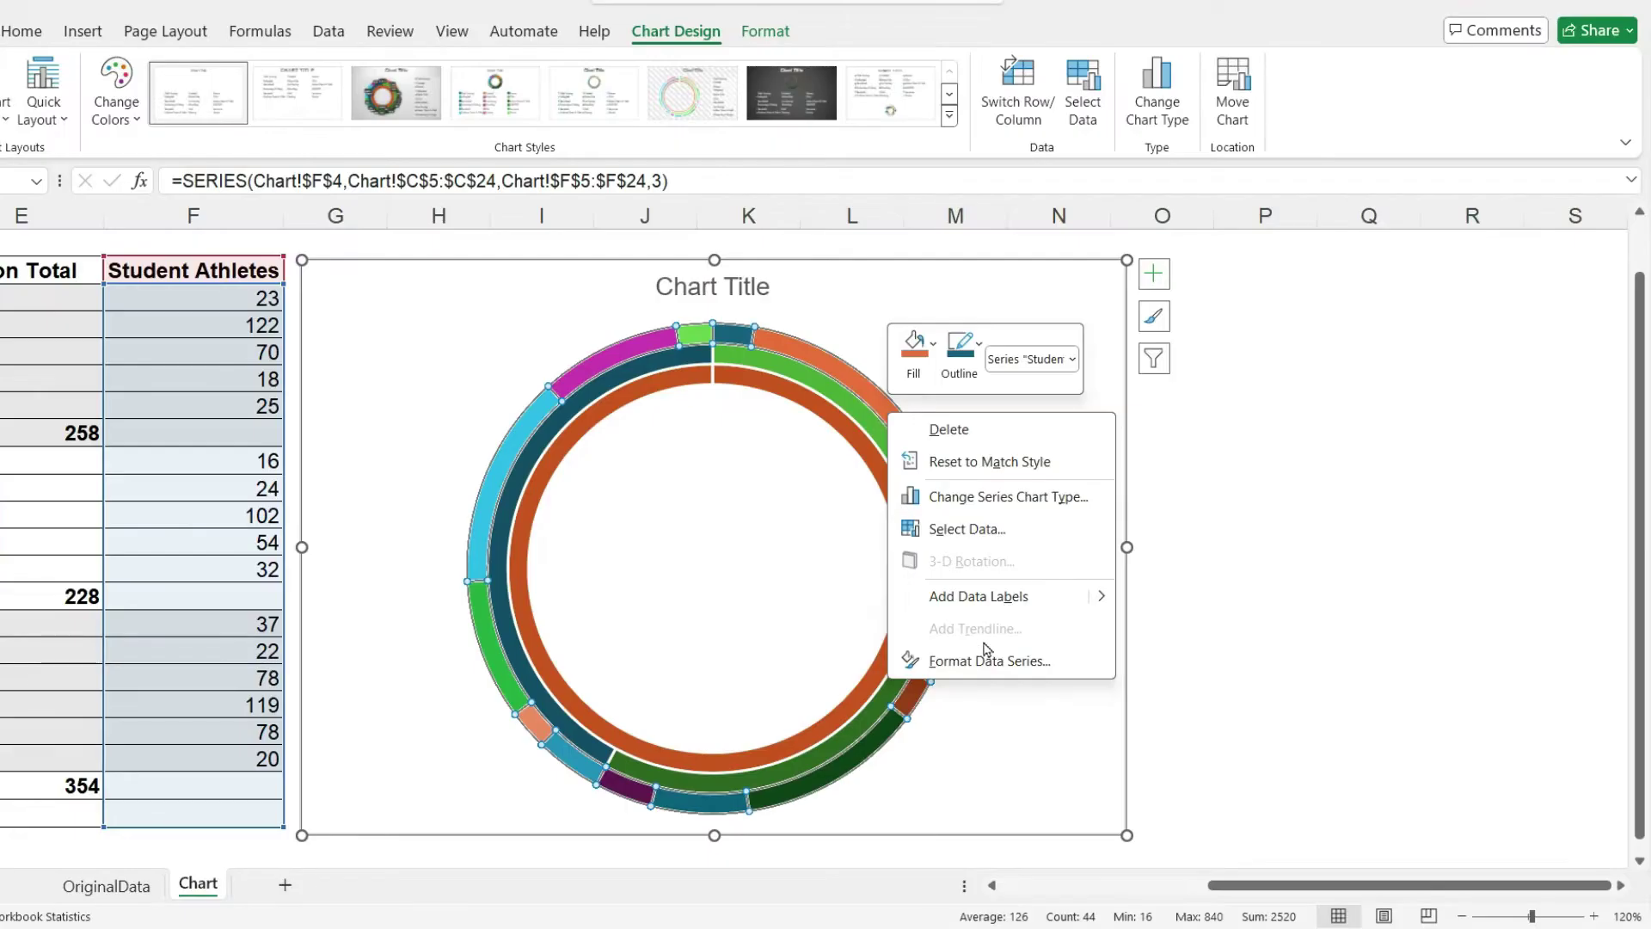
click(1263, 654)
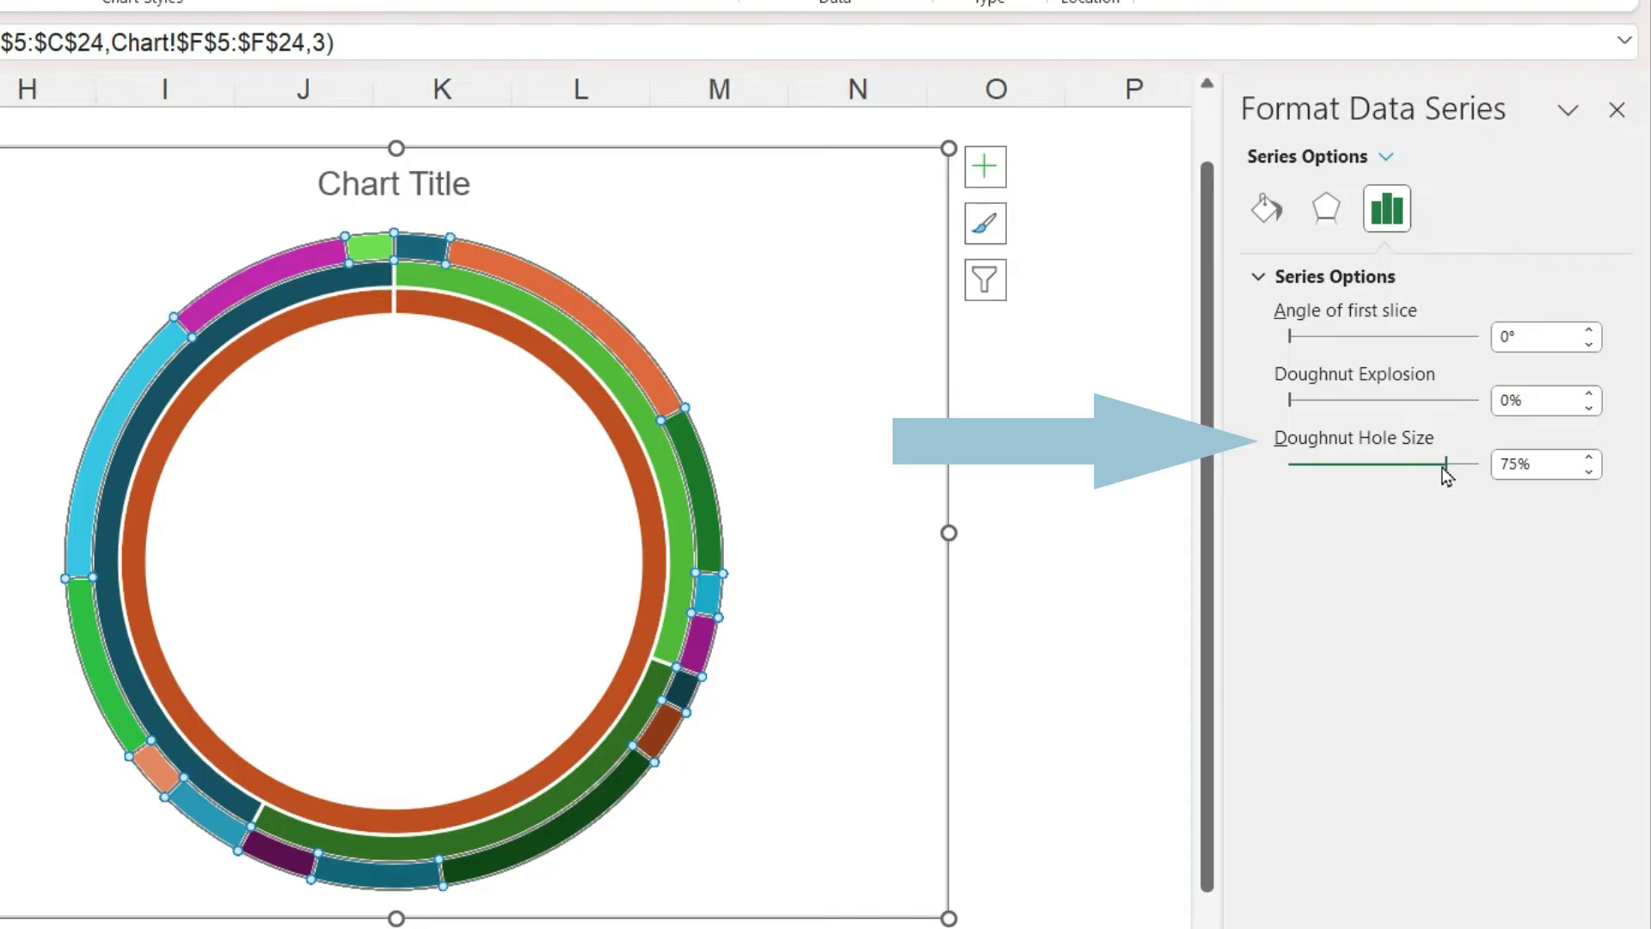
drag(1446, 465, 1368, 471)
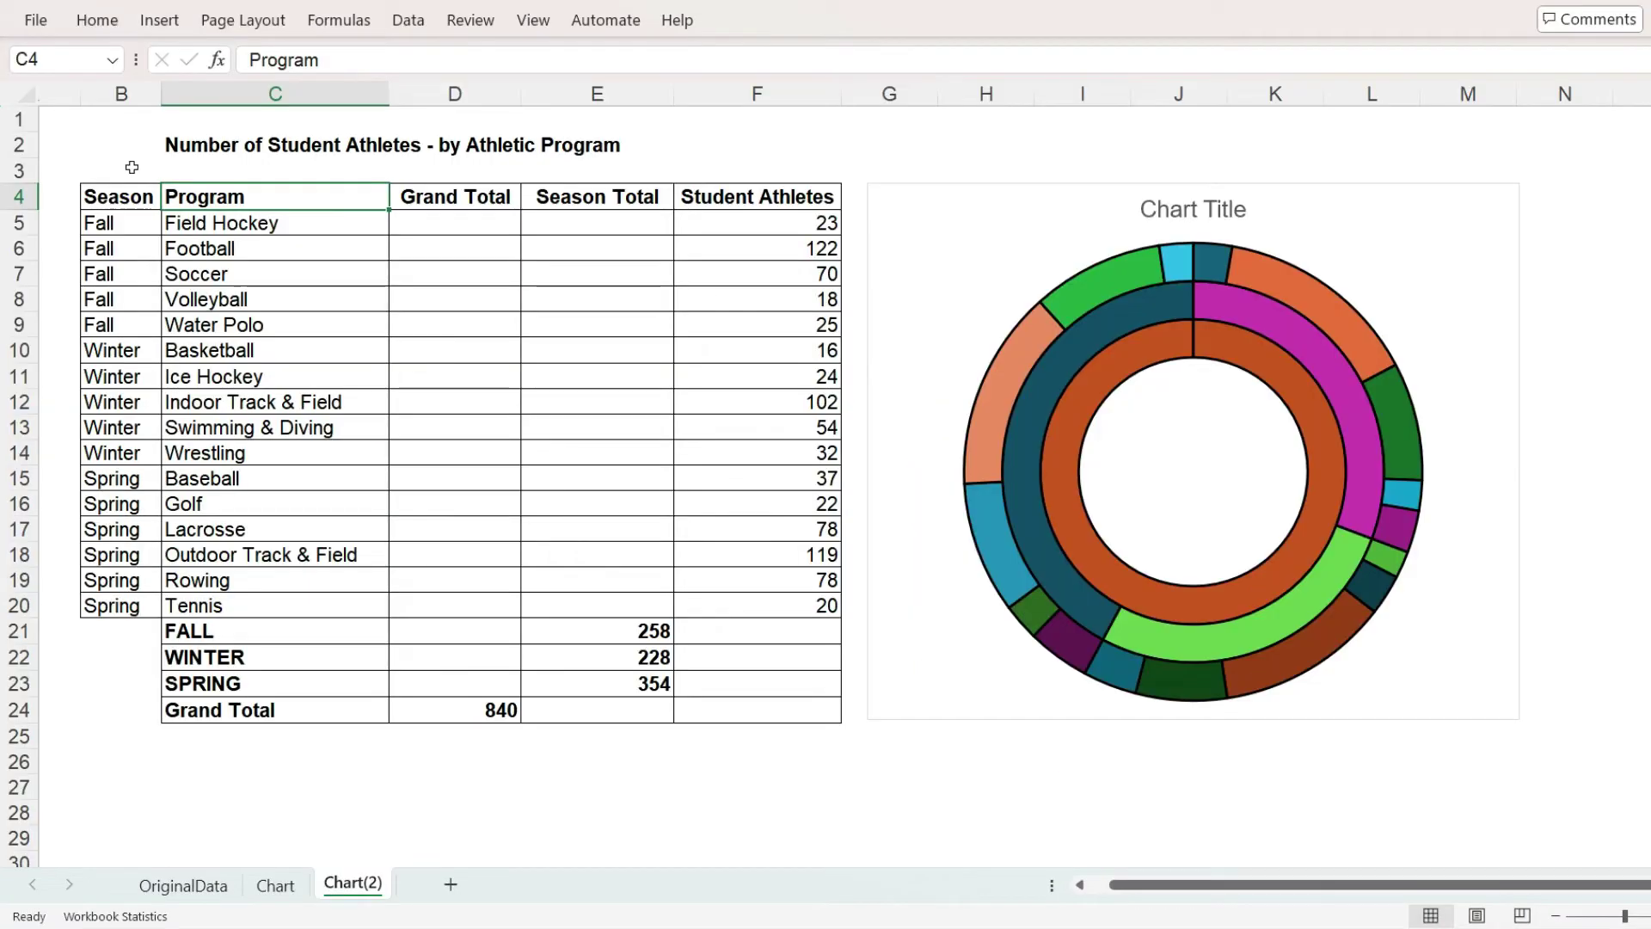
click(450, 86)
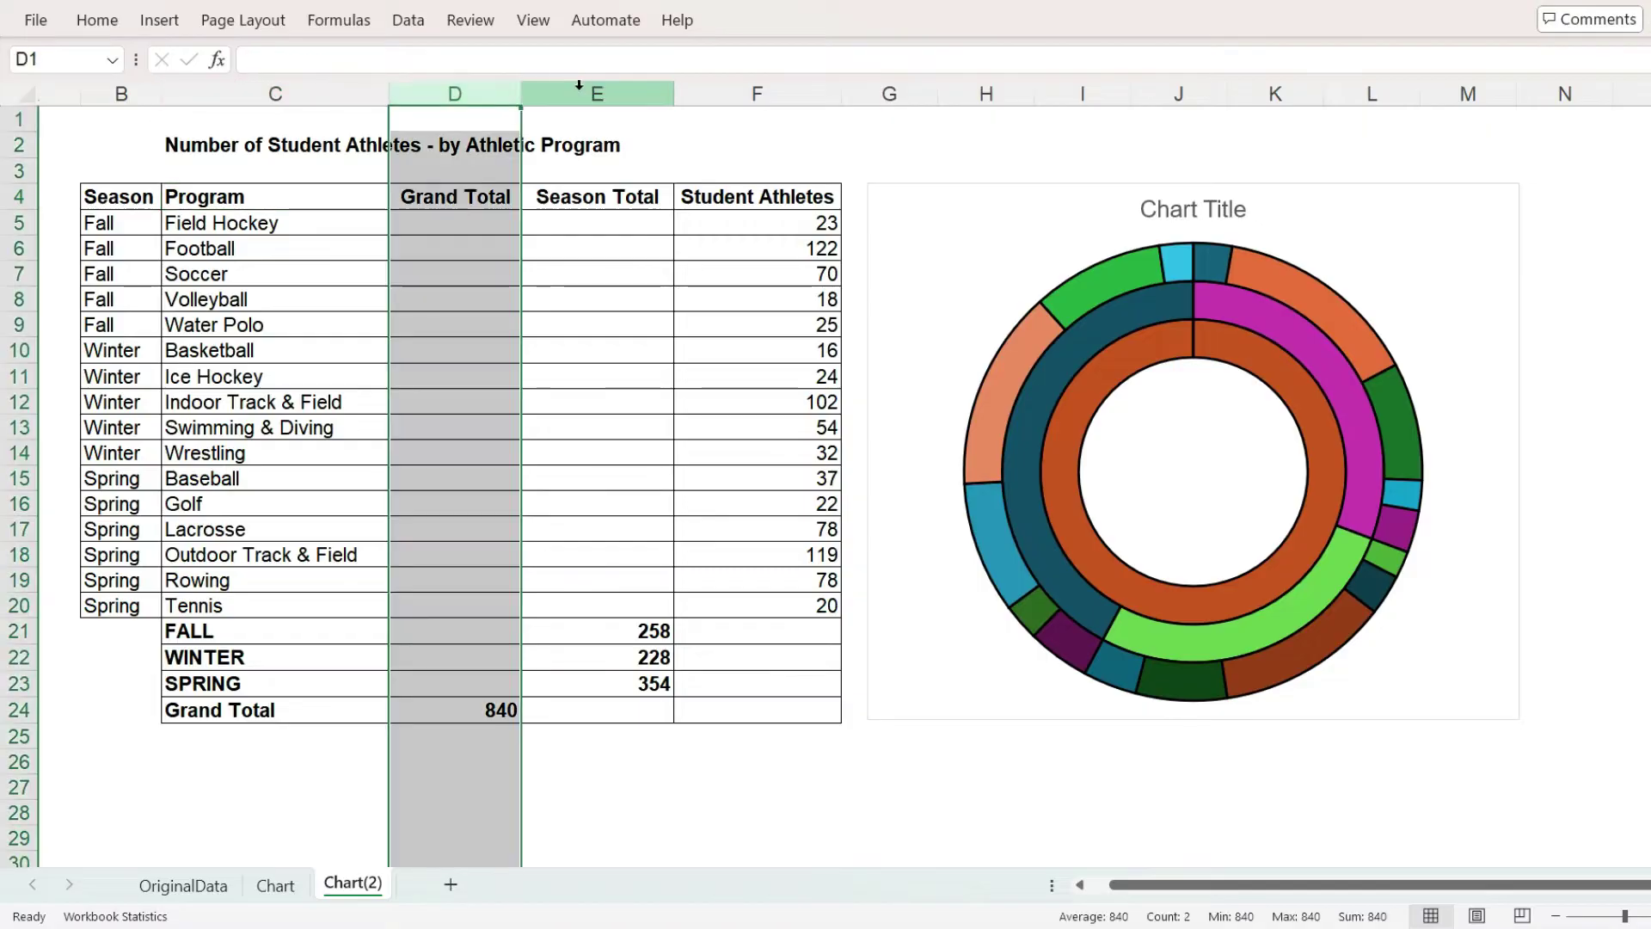
click(649, 86)
click(750, 86)
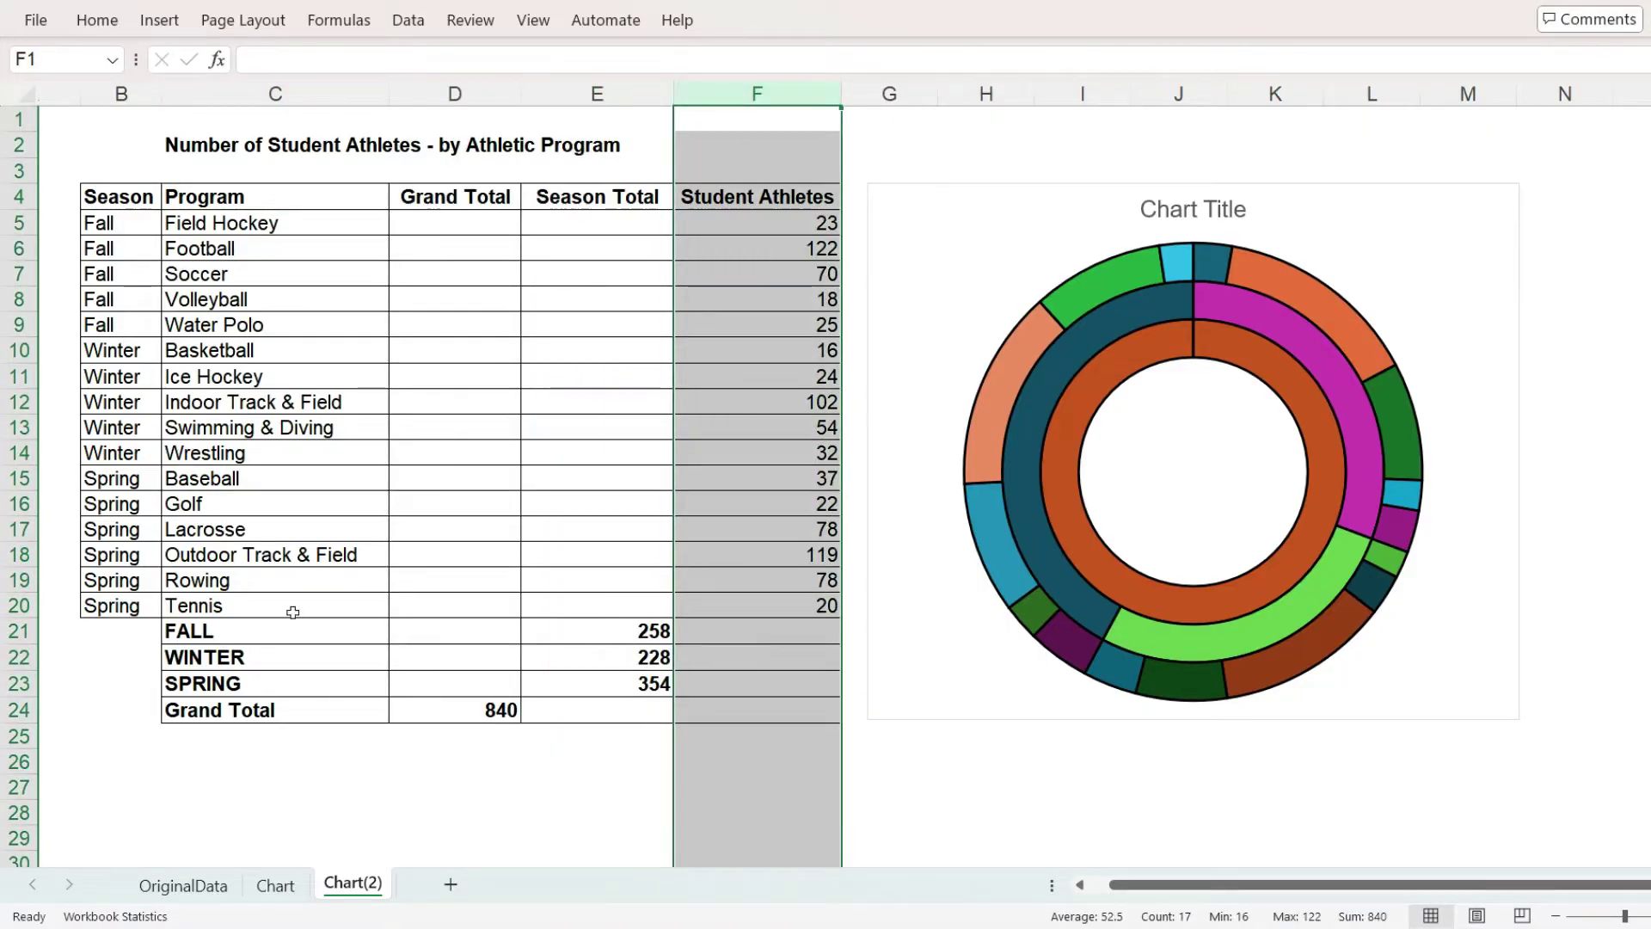
drag(282, 632, 636, 683)
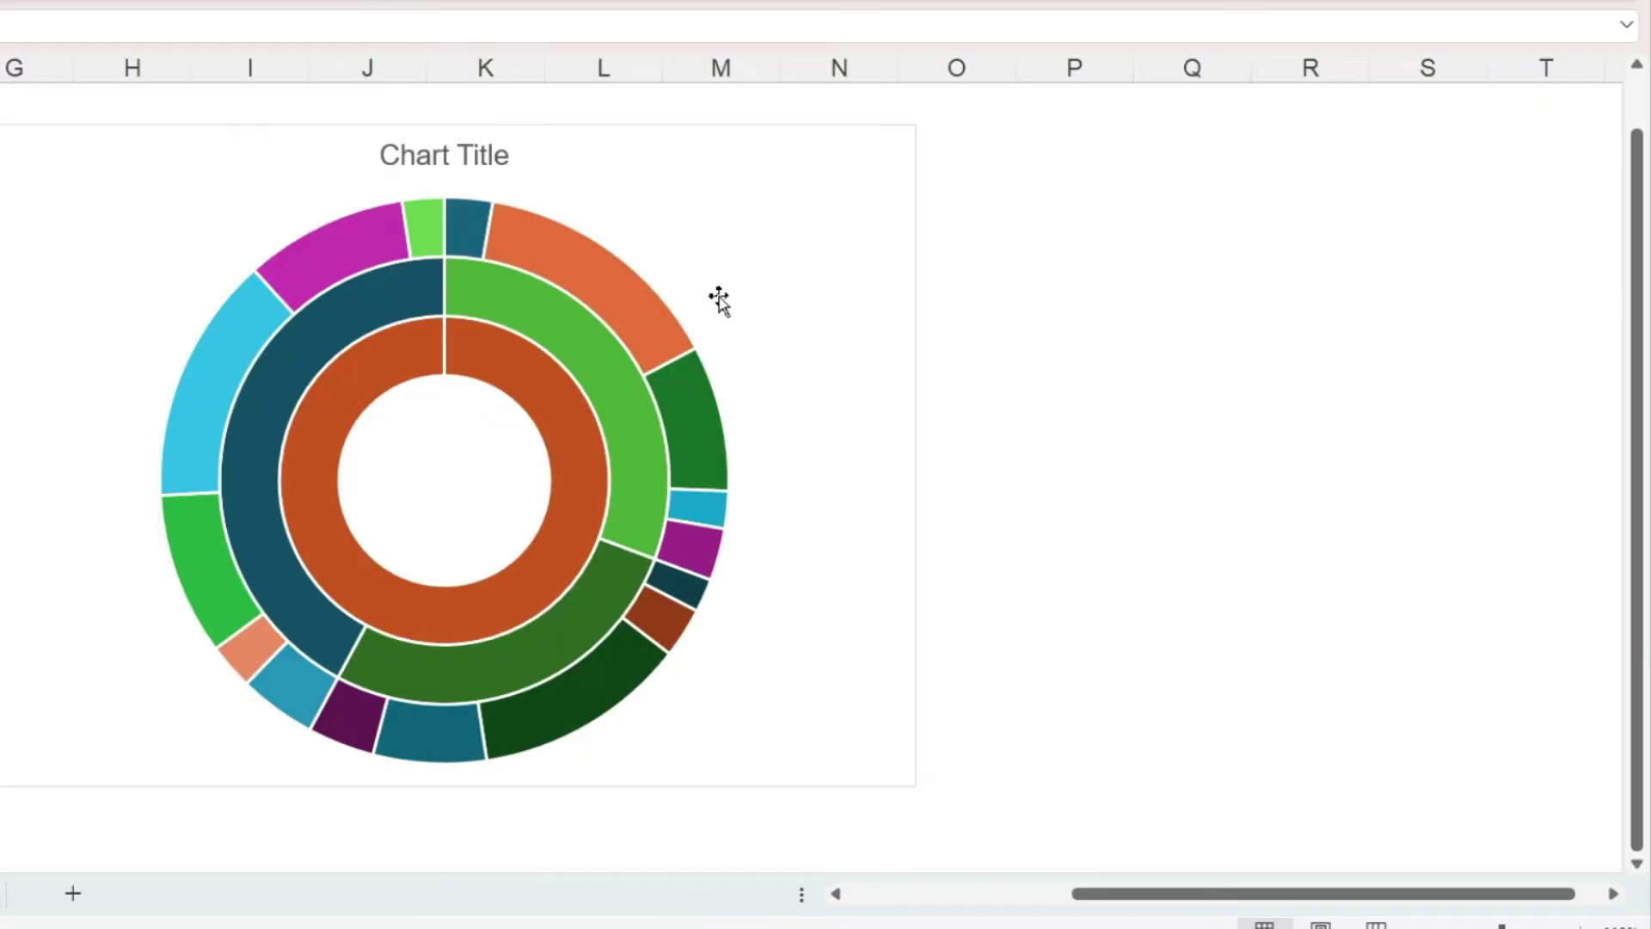
Reduce the Doughnut Hole Size to 0% so the centre closes.
click(718, 299)
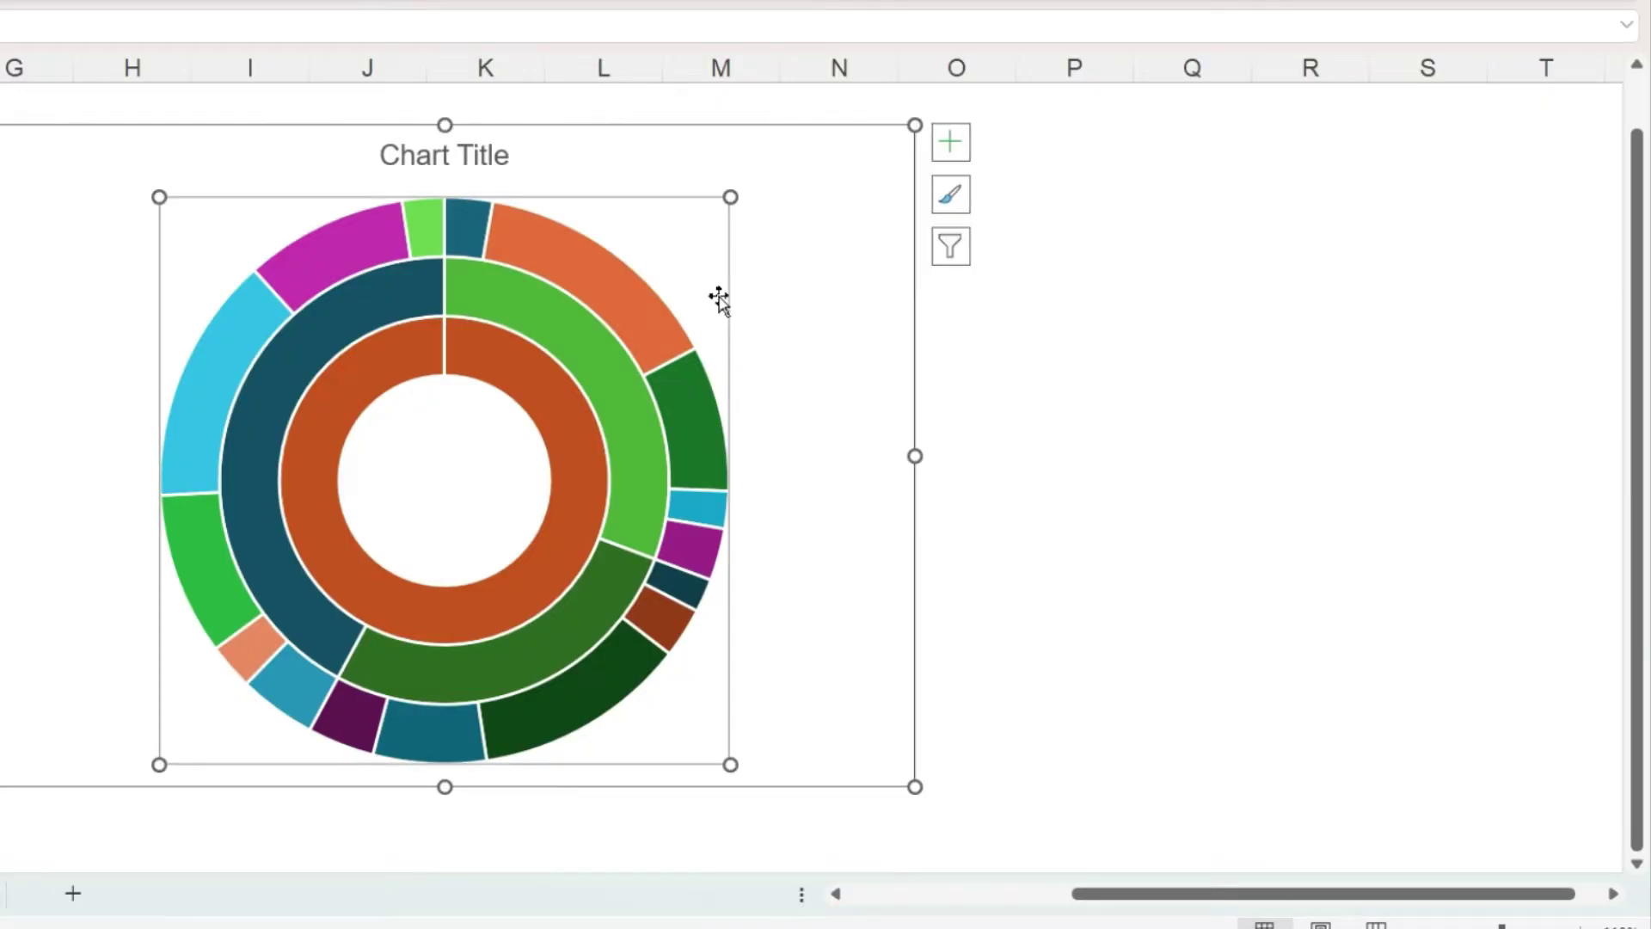
right_click(633, 313)
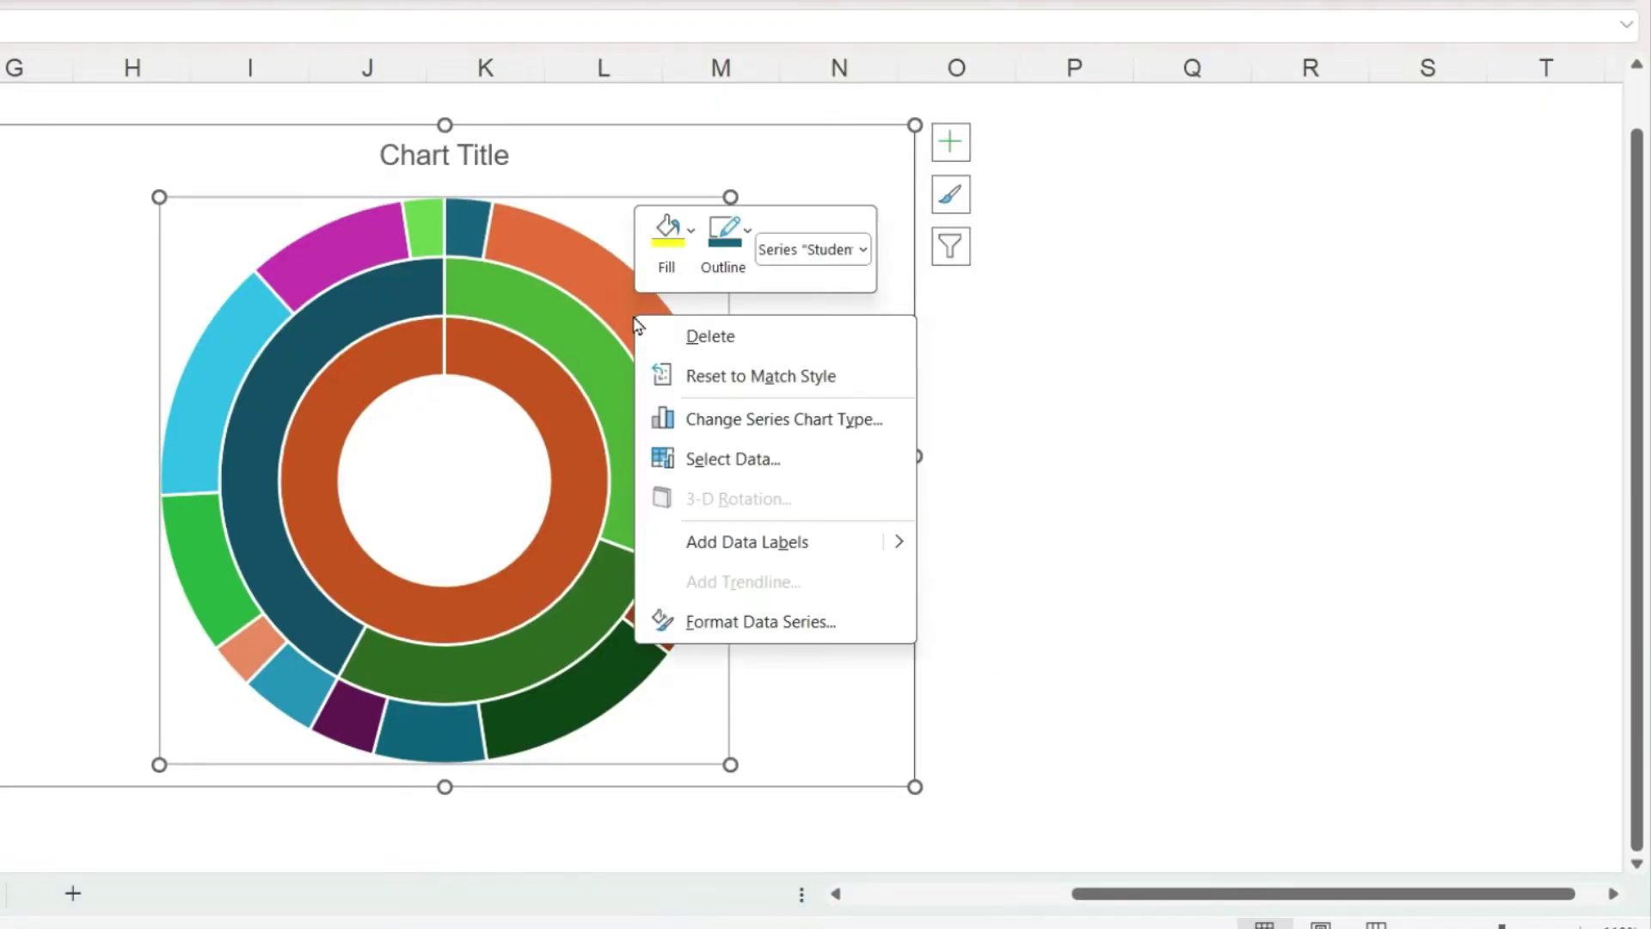
click(758, 628)
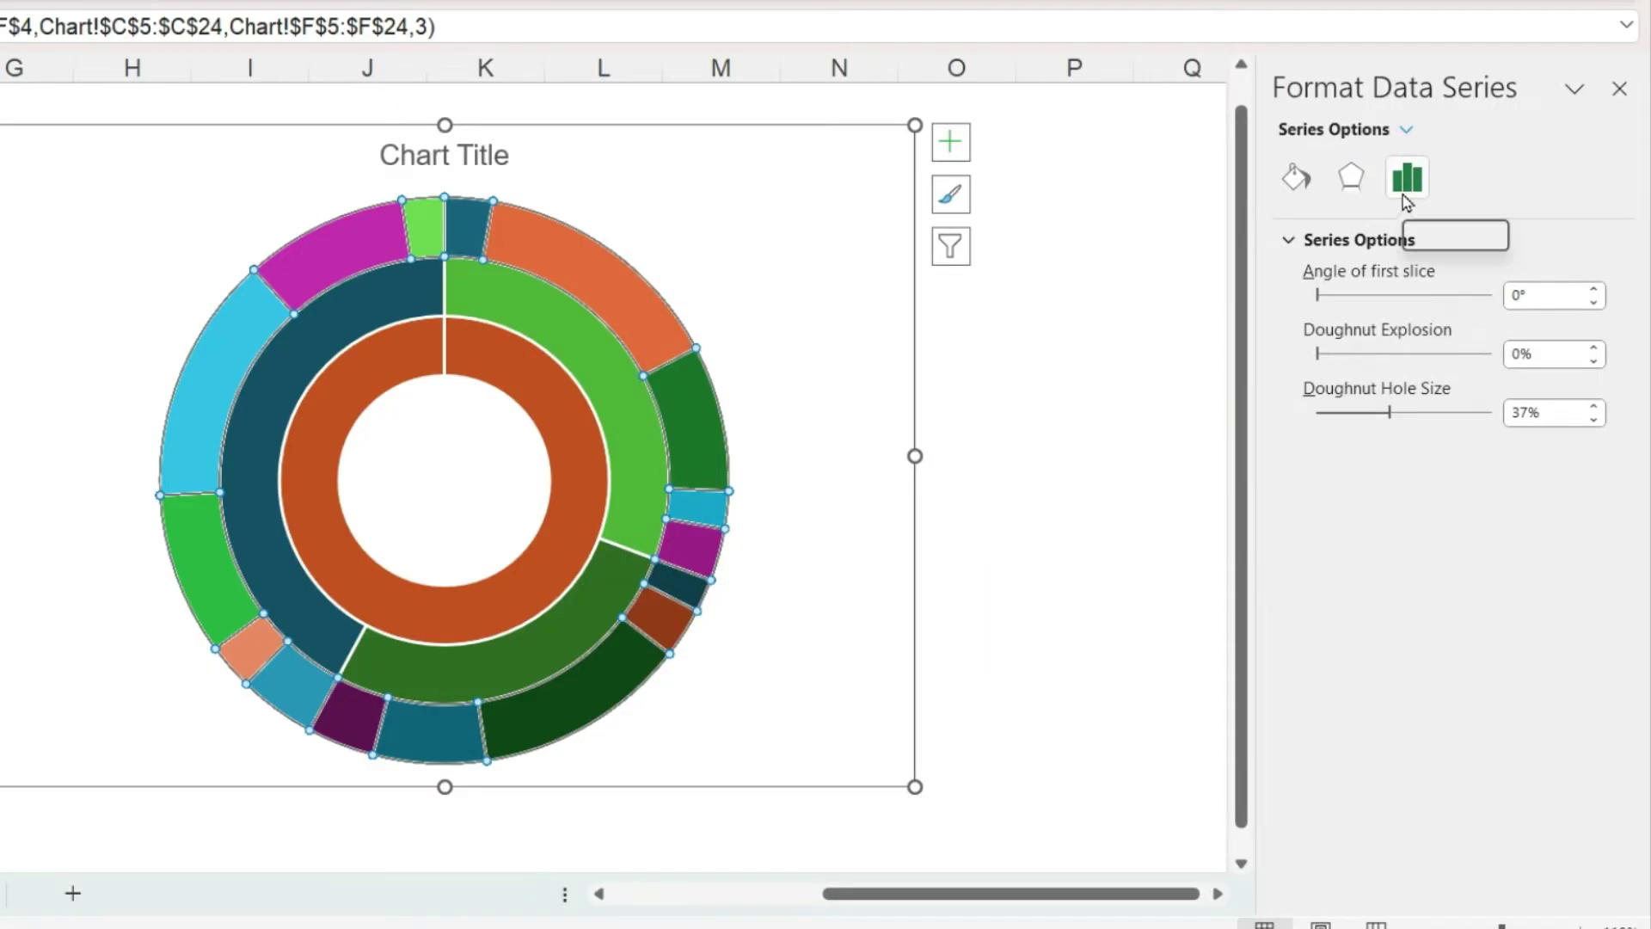
drag(1390, 414, 1315, 414)
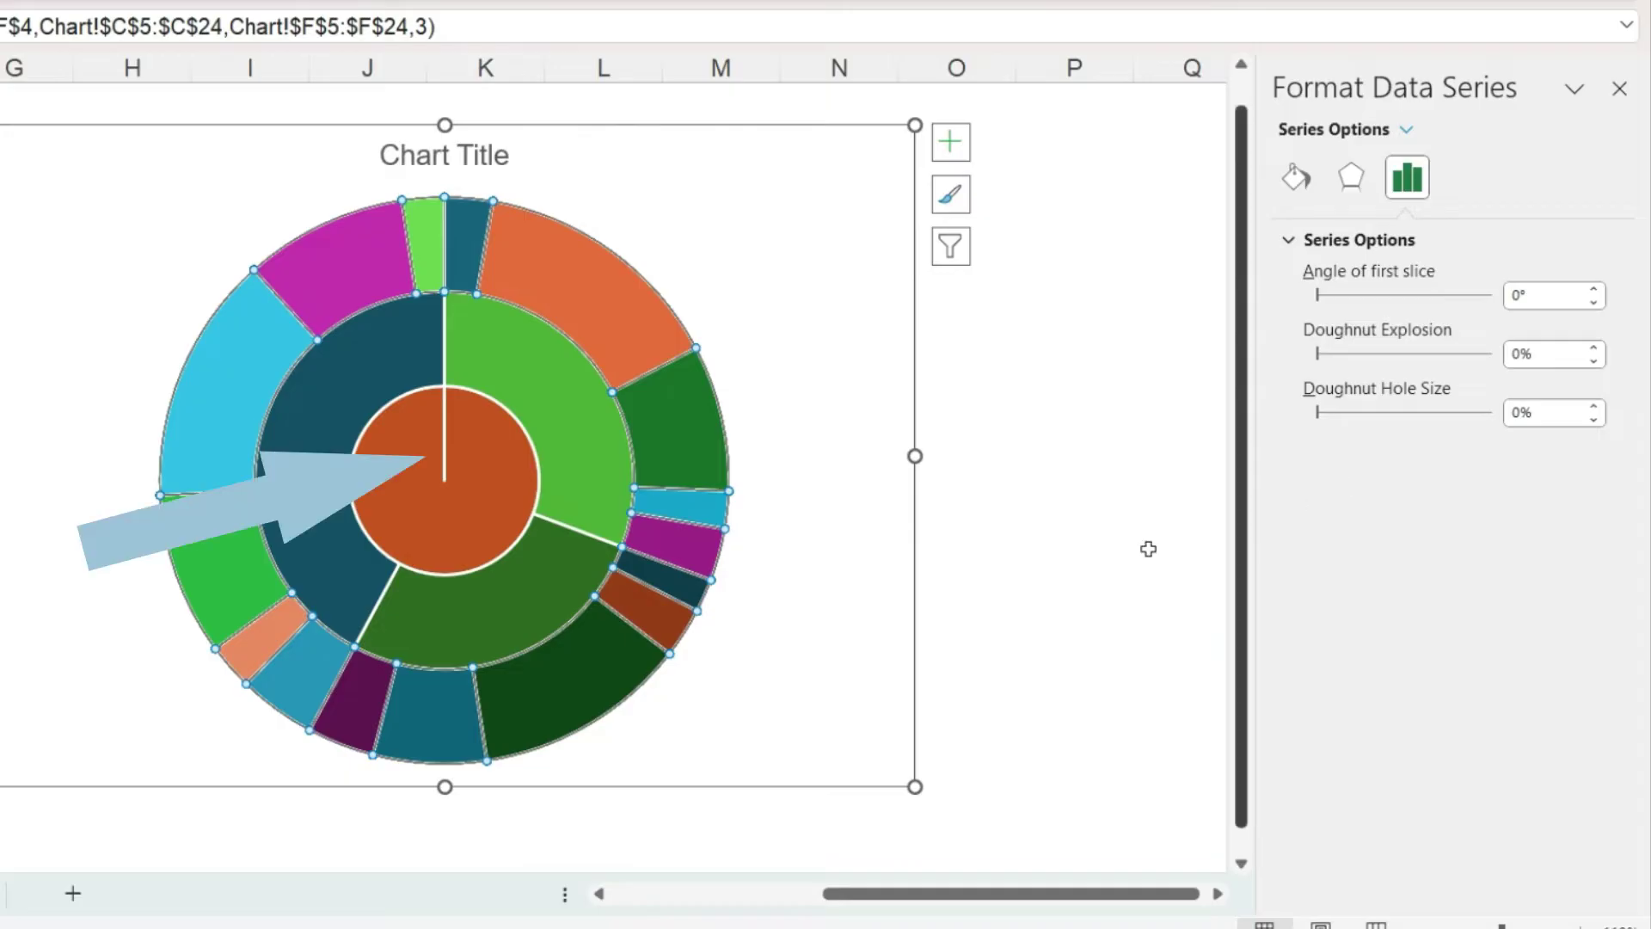
click(982, 544)
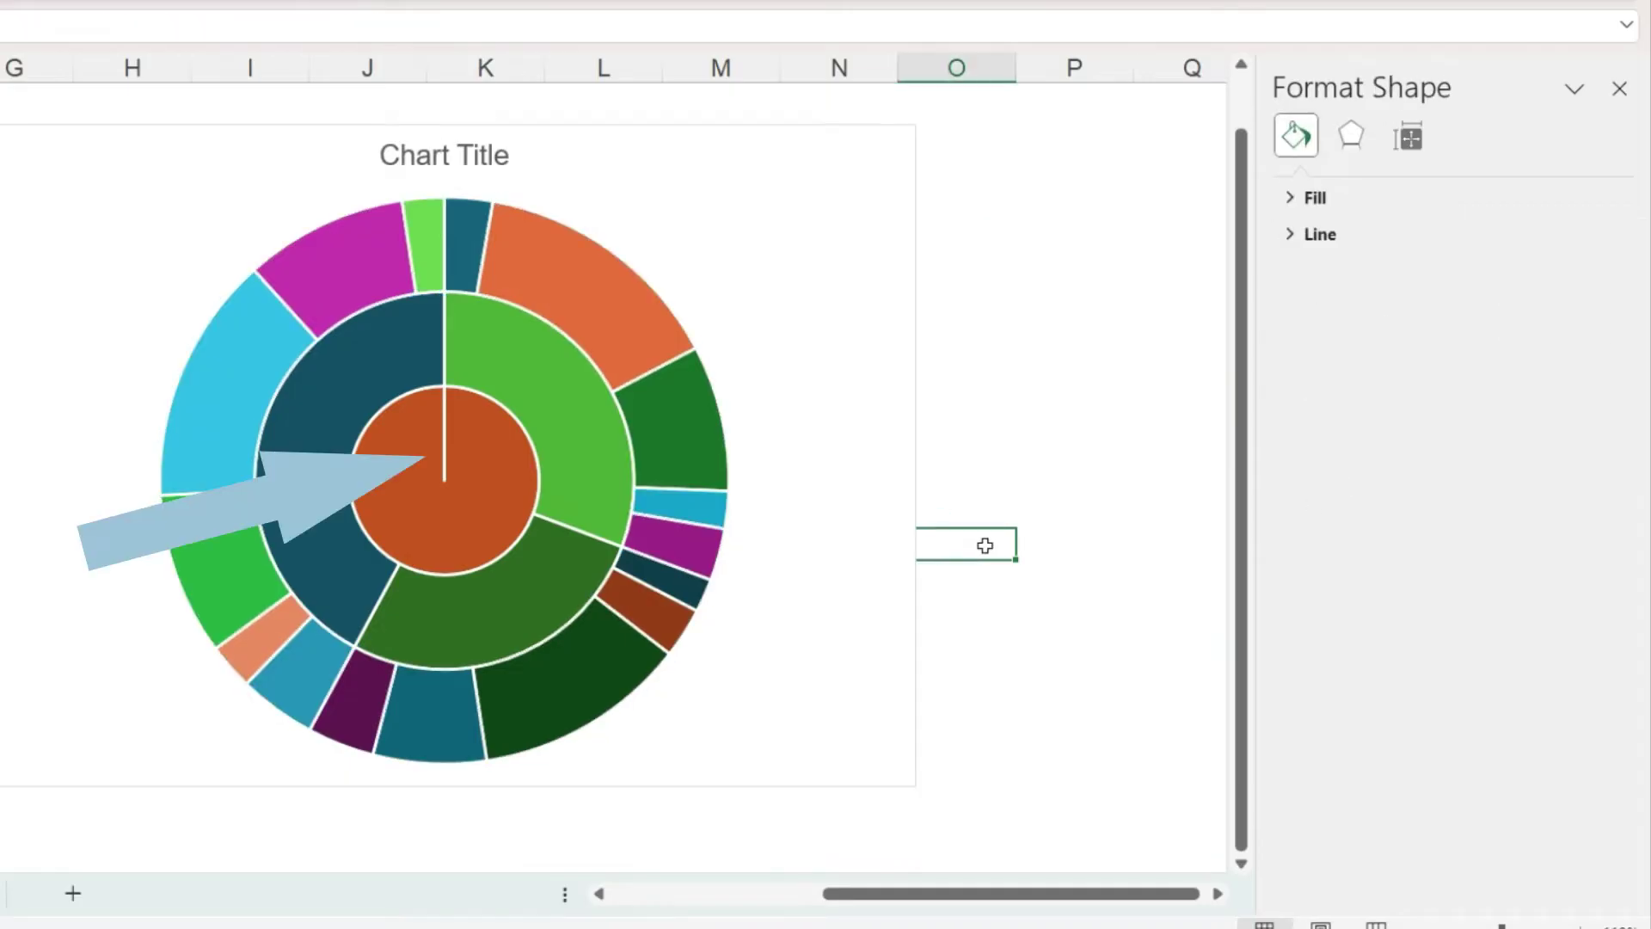
Give the centre Grand Total circle no border and a solid white fill.
click(475, 469)
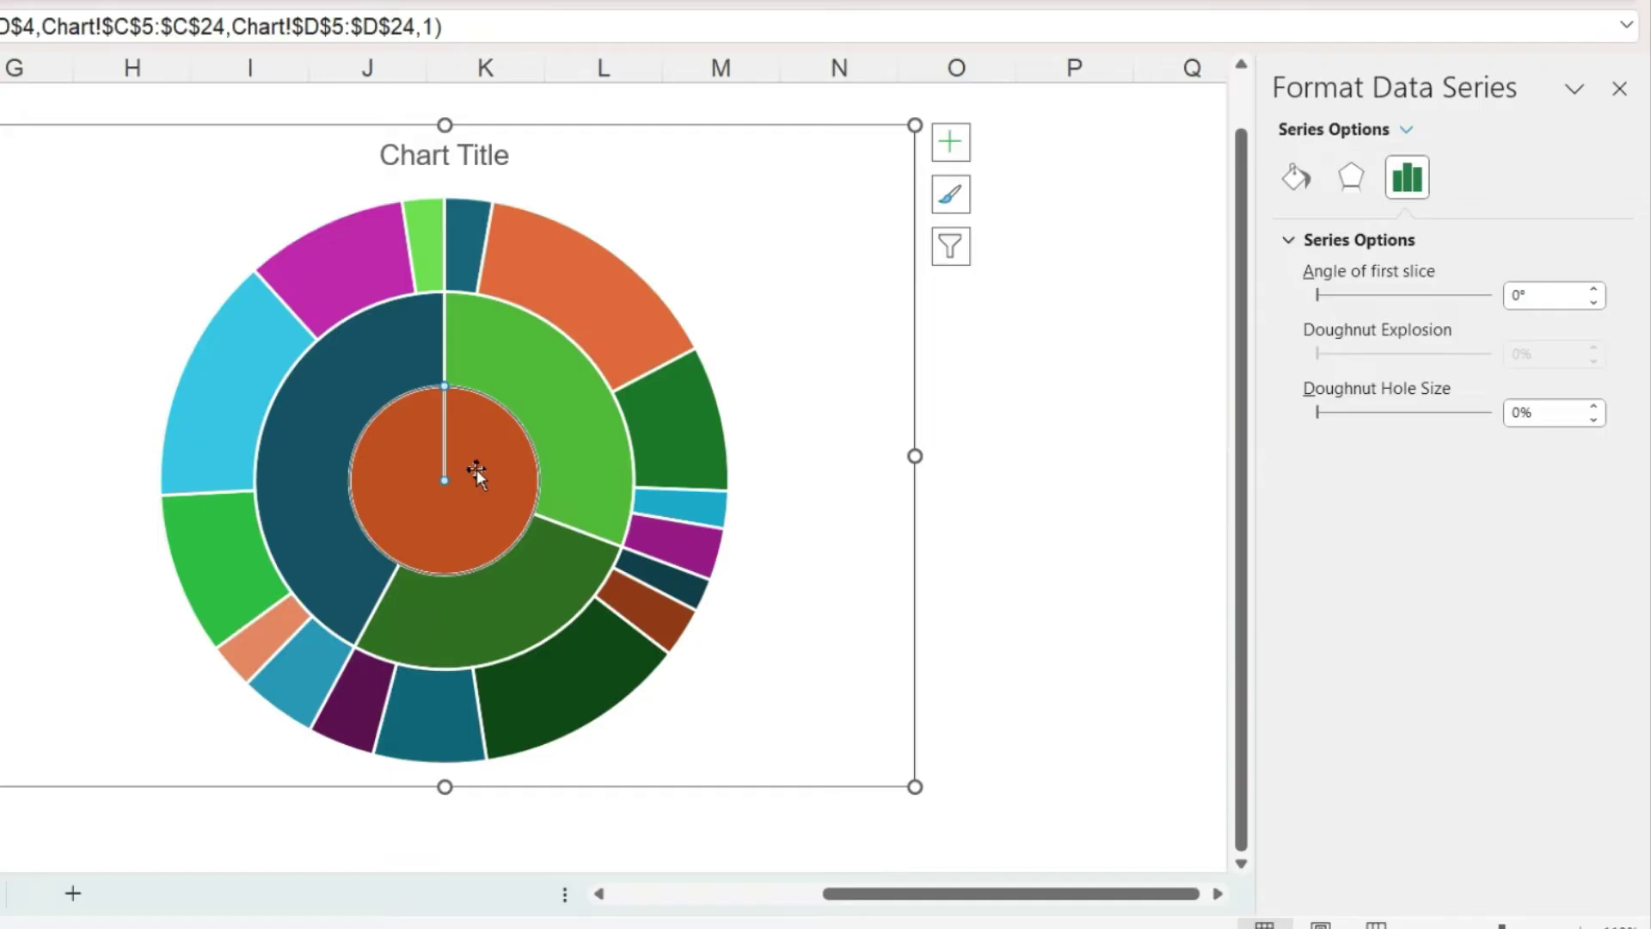
click(1296, 177)
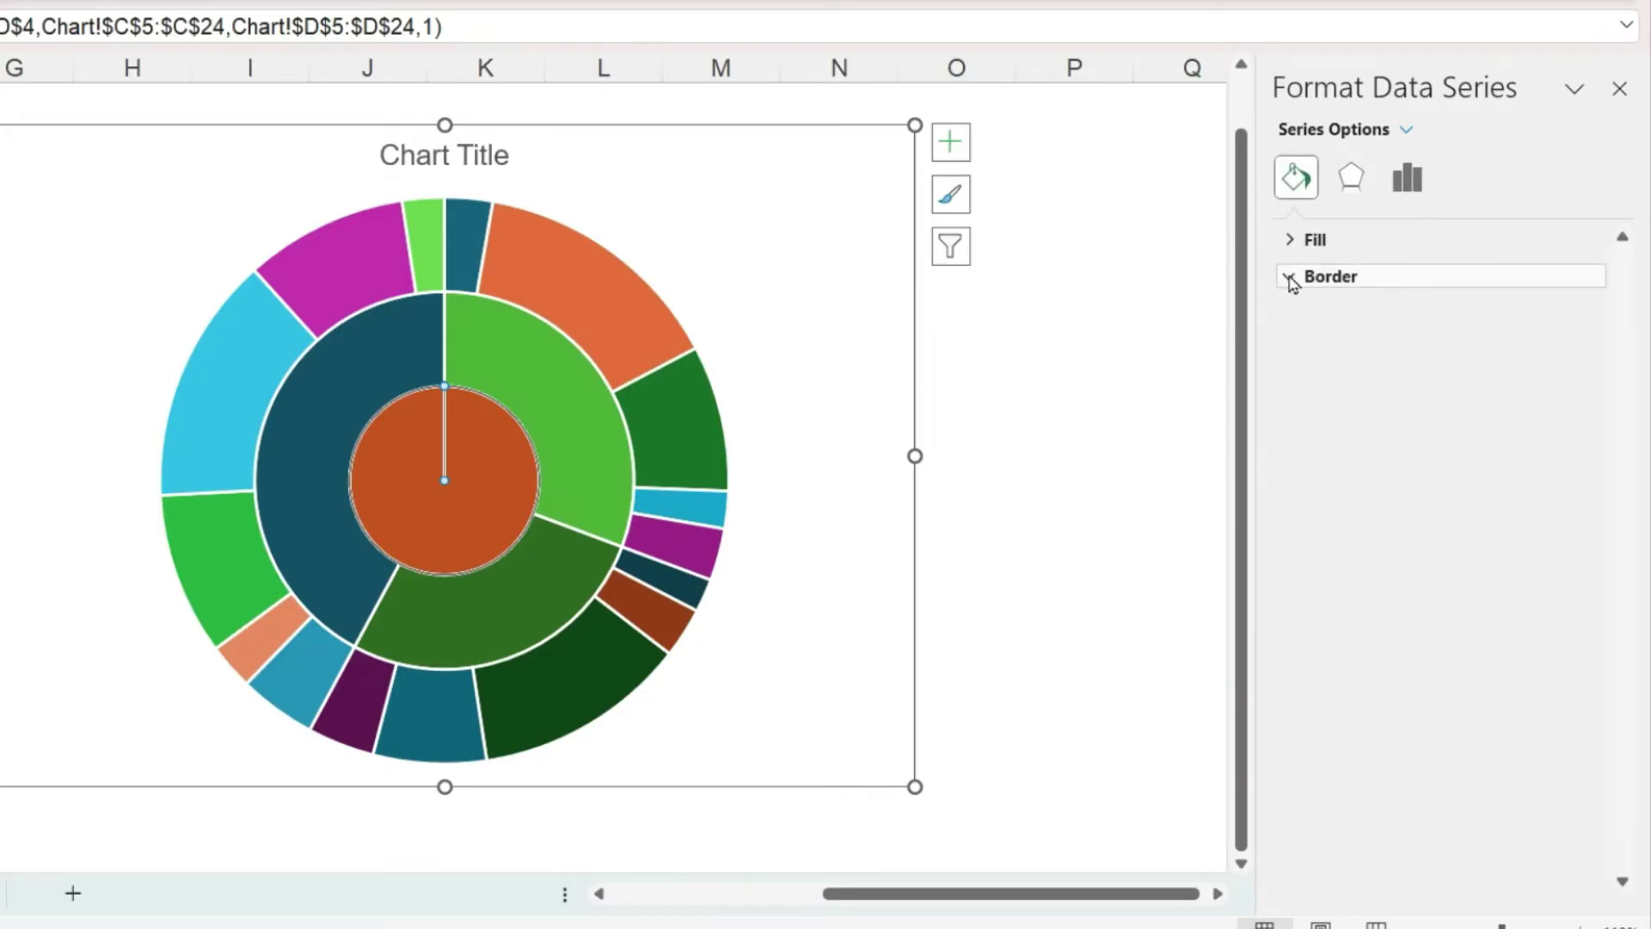
click(1292, 280)
click(1312, 318)
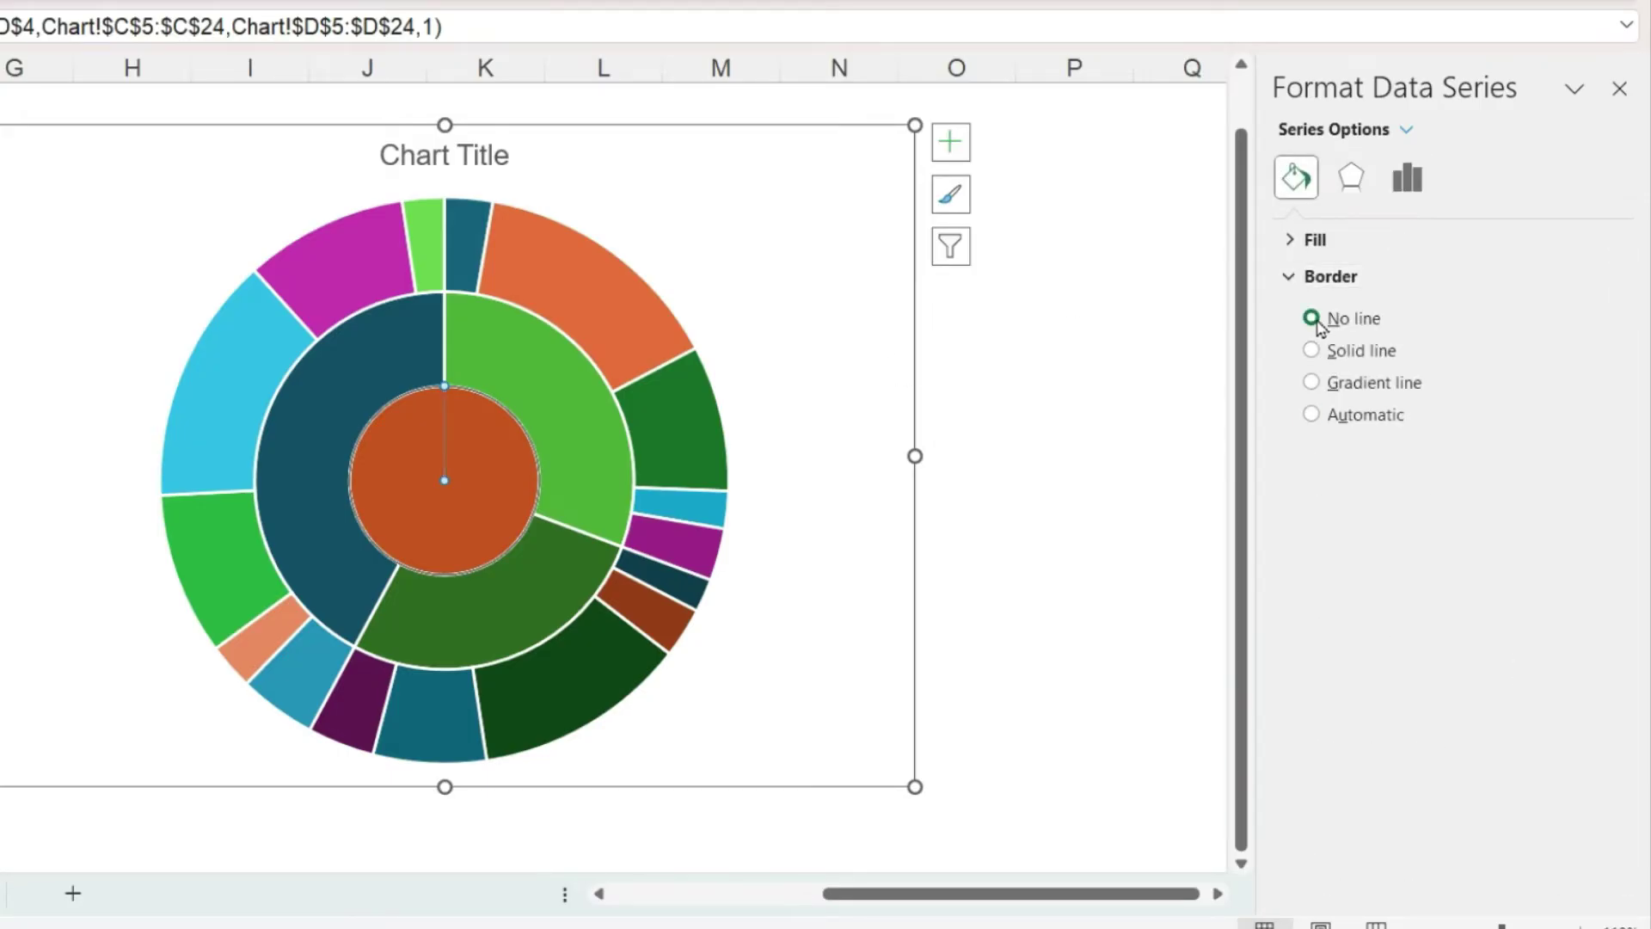
click(954, 545)
click(489, 510)
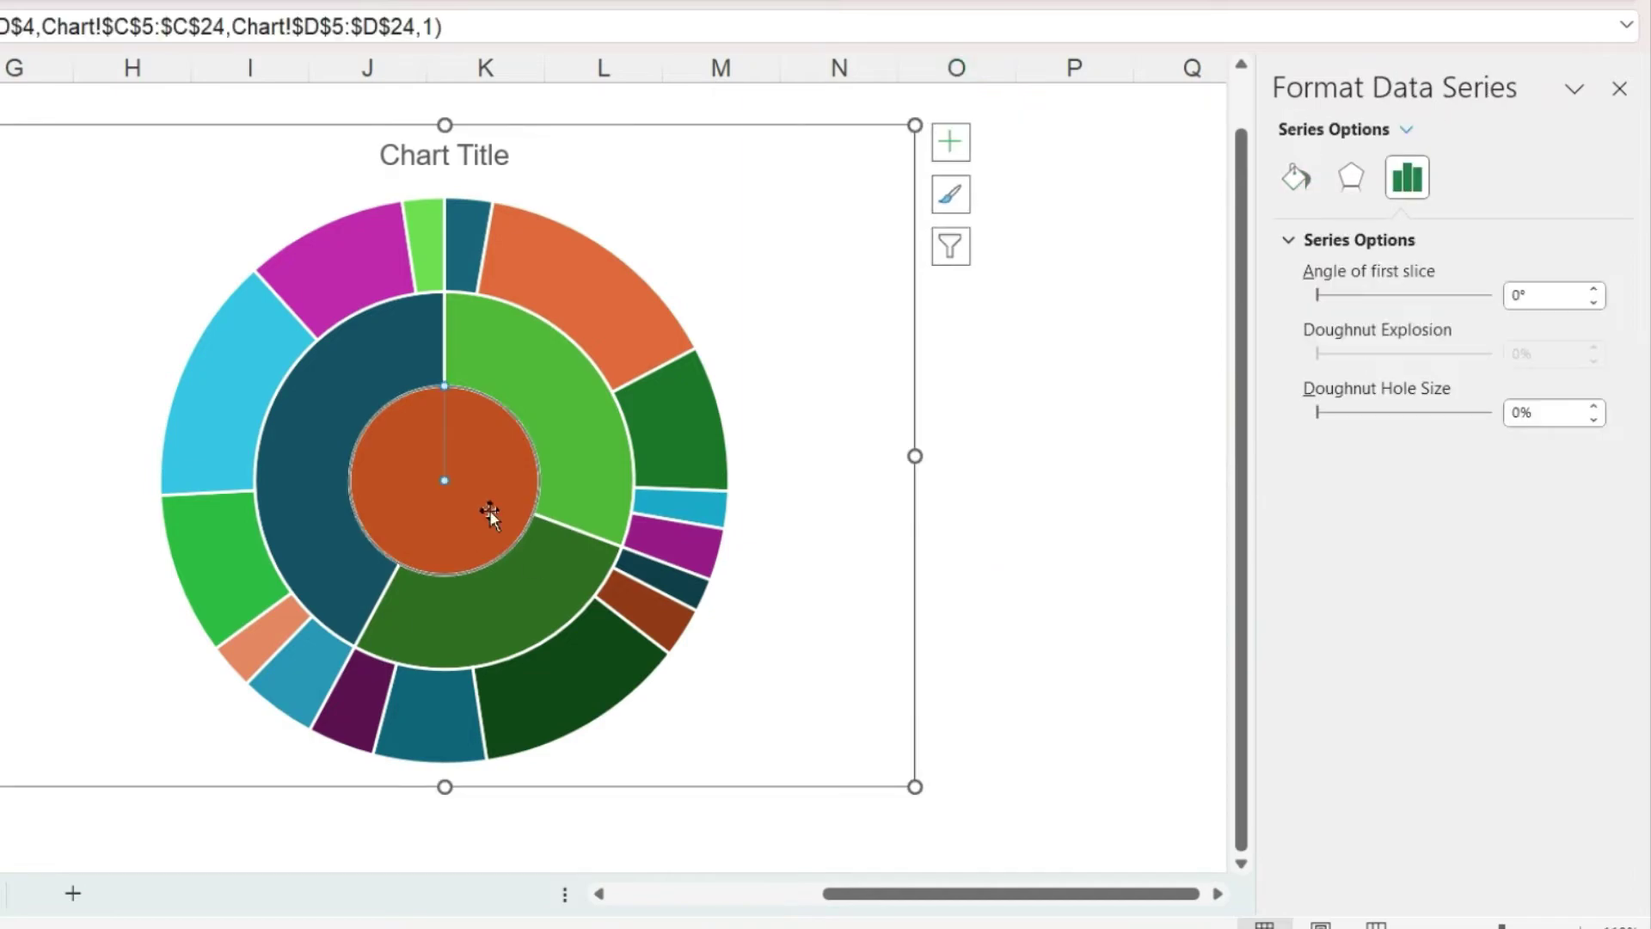
click(1290, 189)
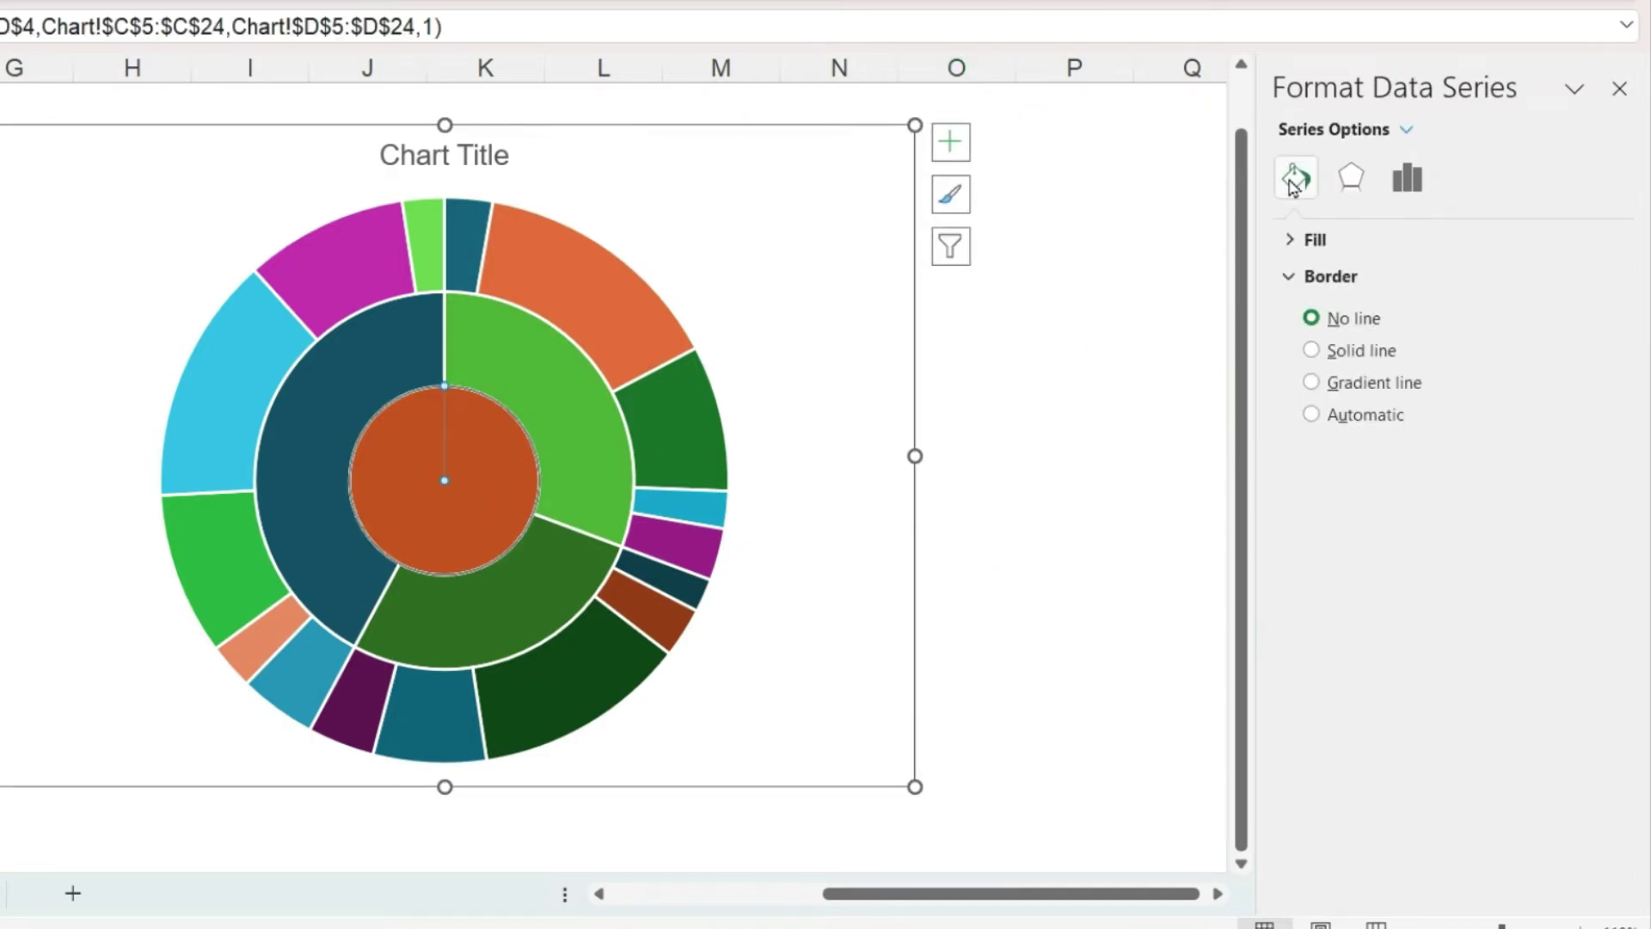
click(1290, 239)
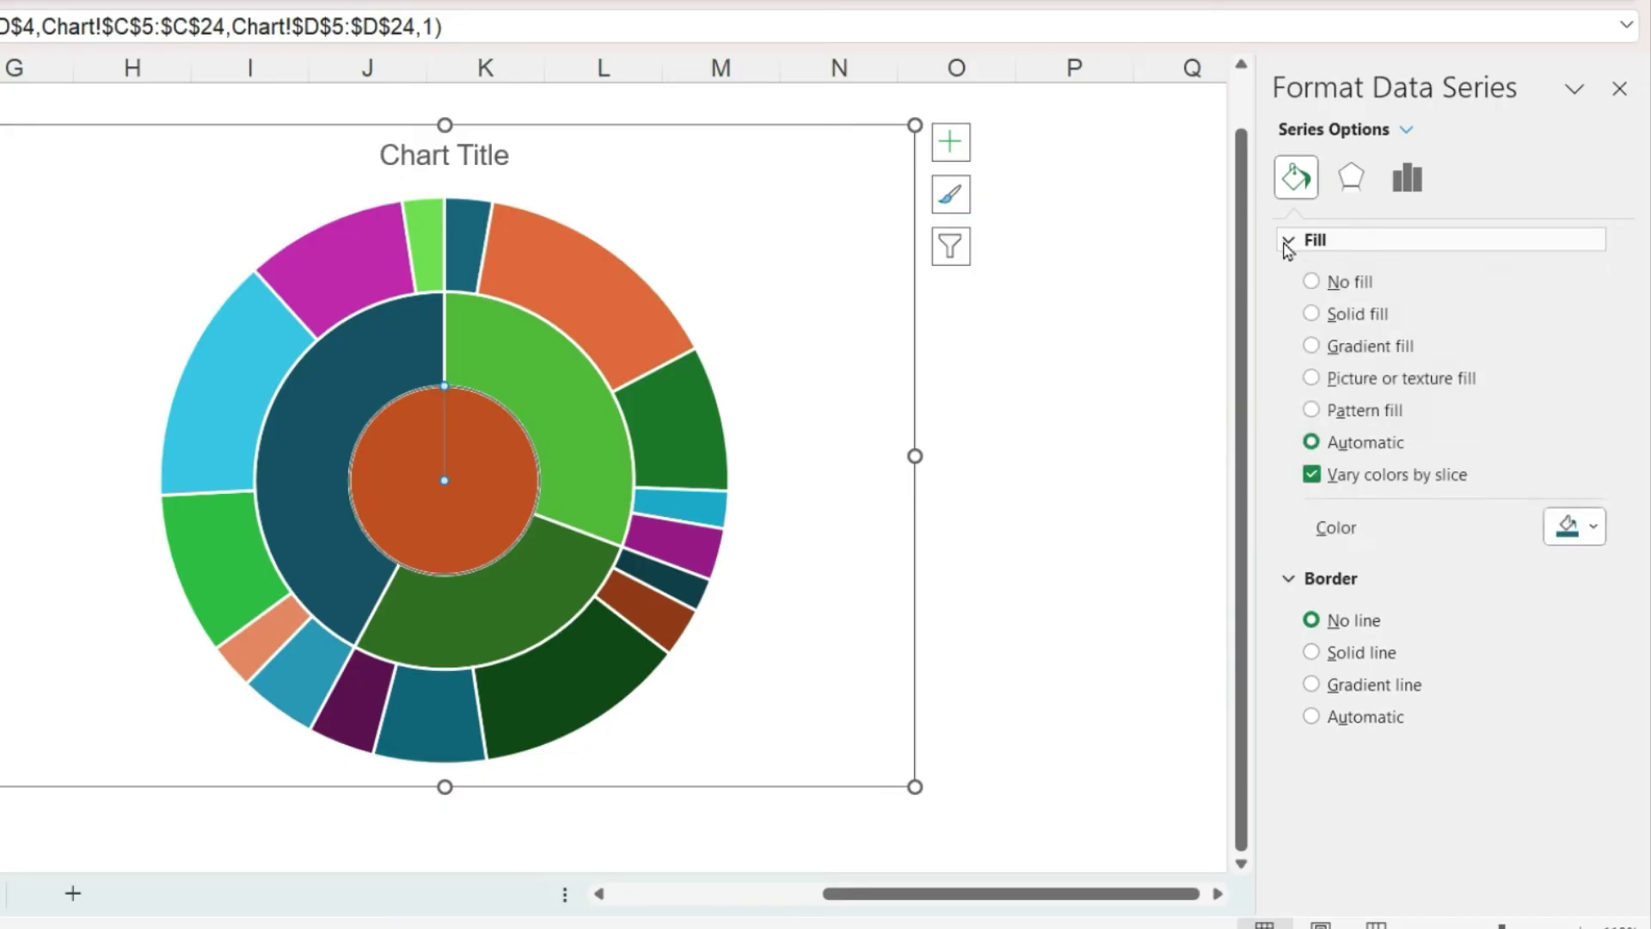
click(1581, 527)
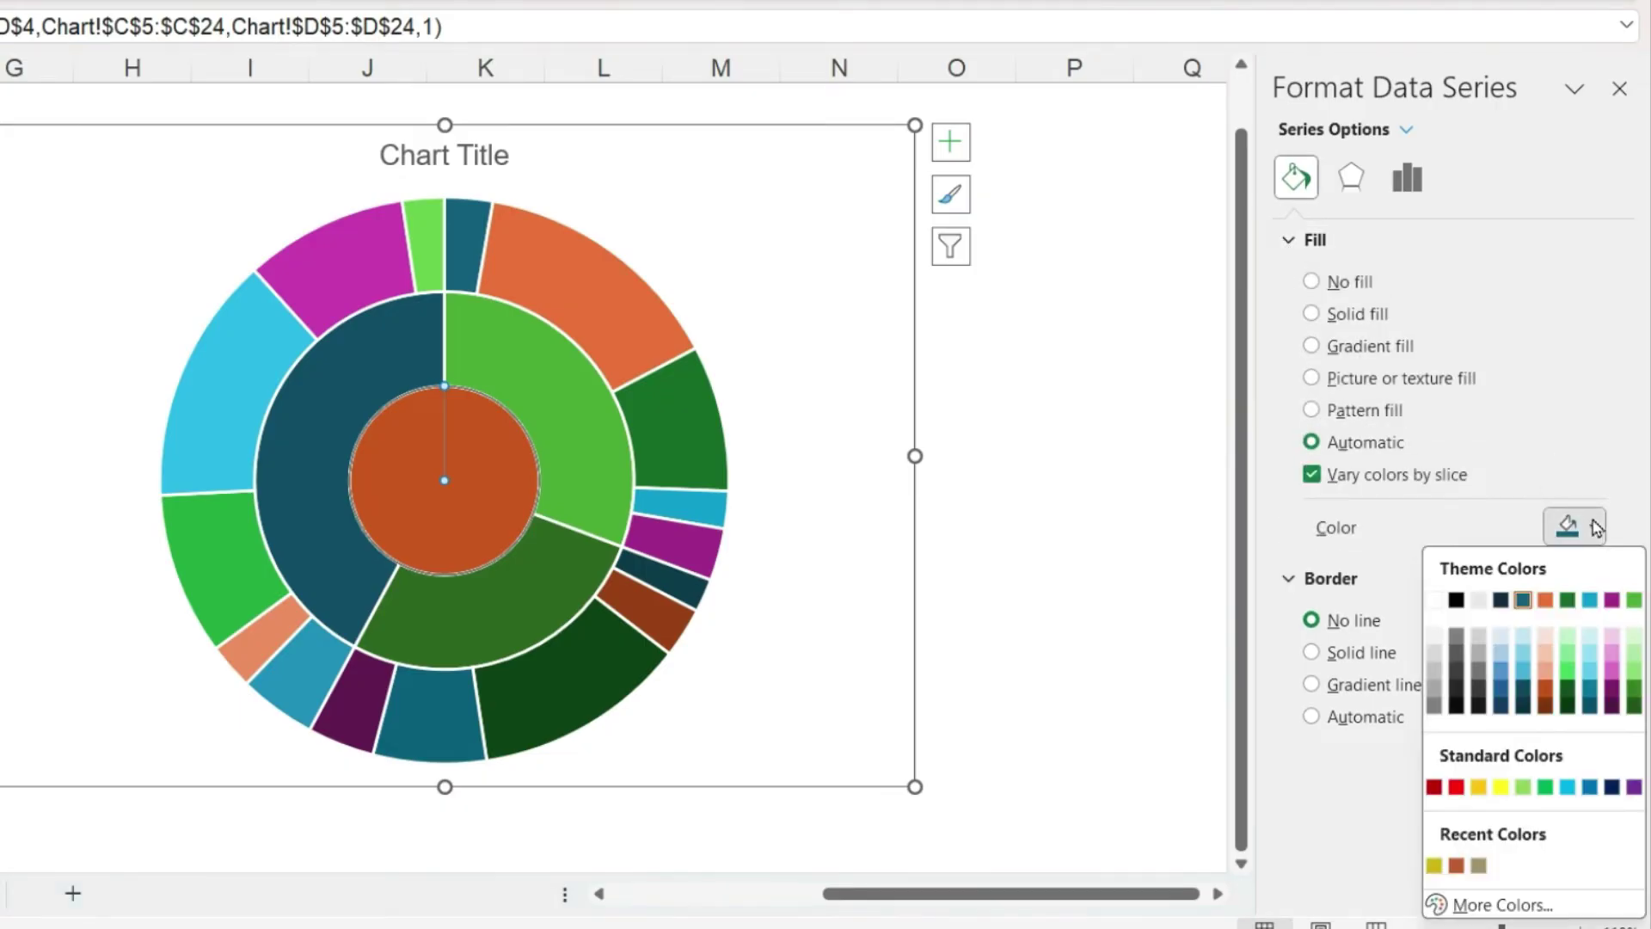
click(1433, 600)
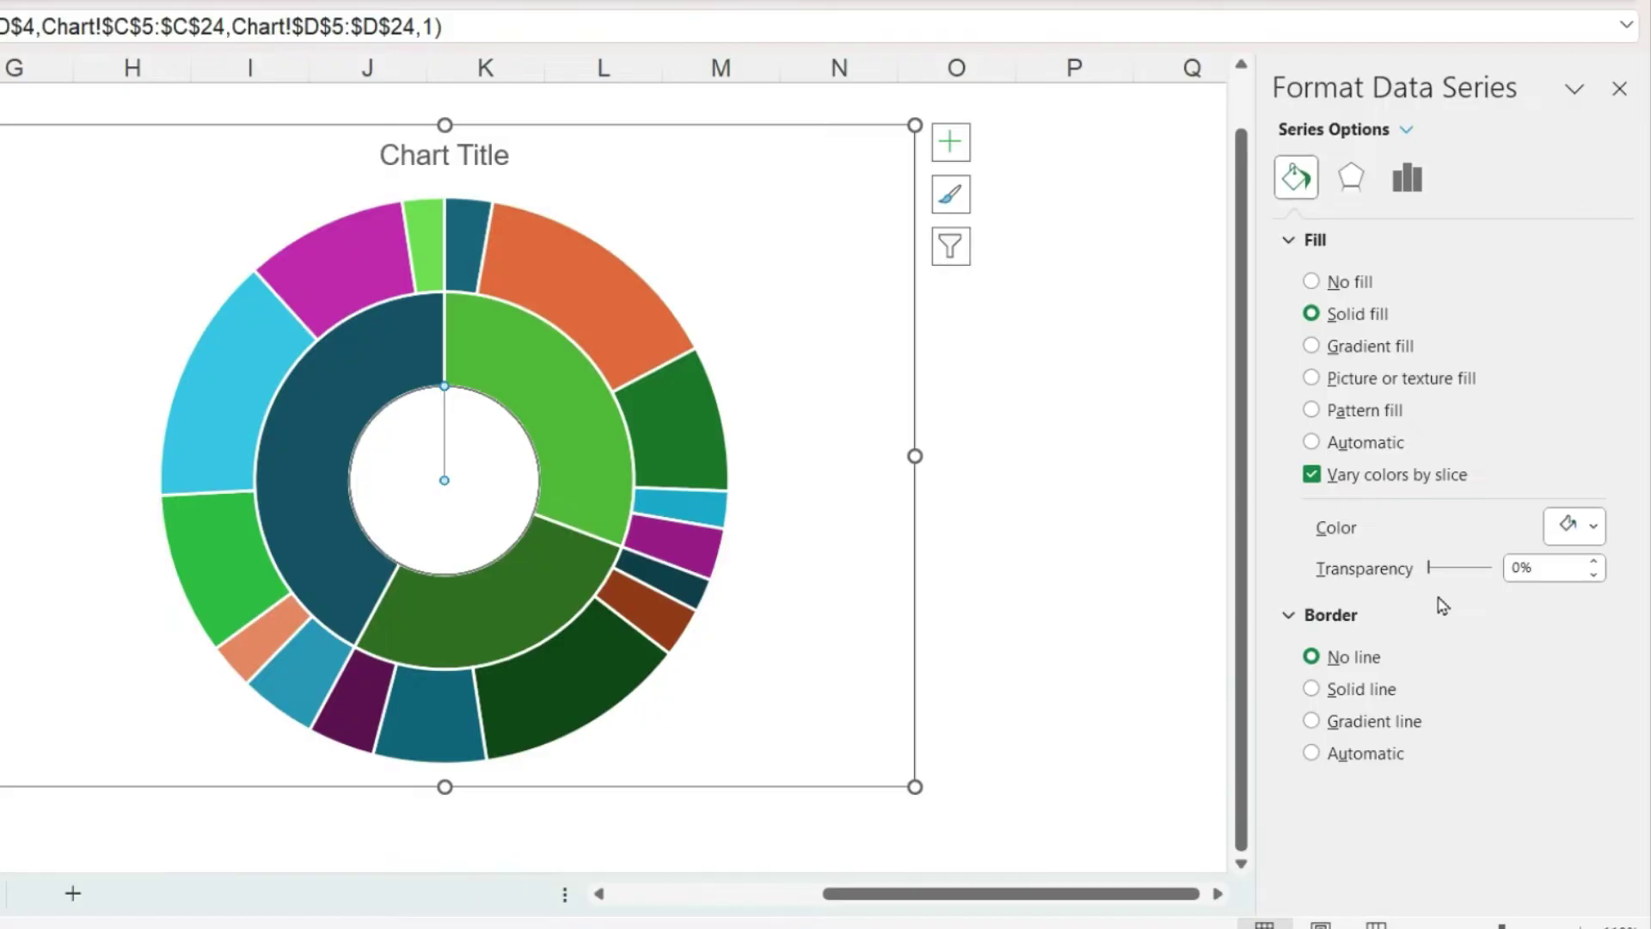
click(920, 328)
Add data labels showing values to every ring segment of the chart.
click(914, 318)
click(956, 148)
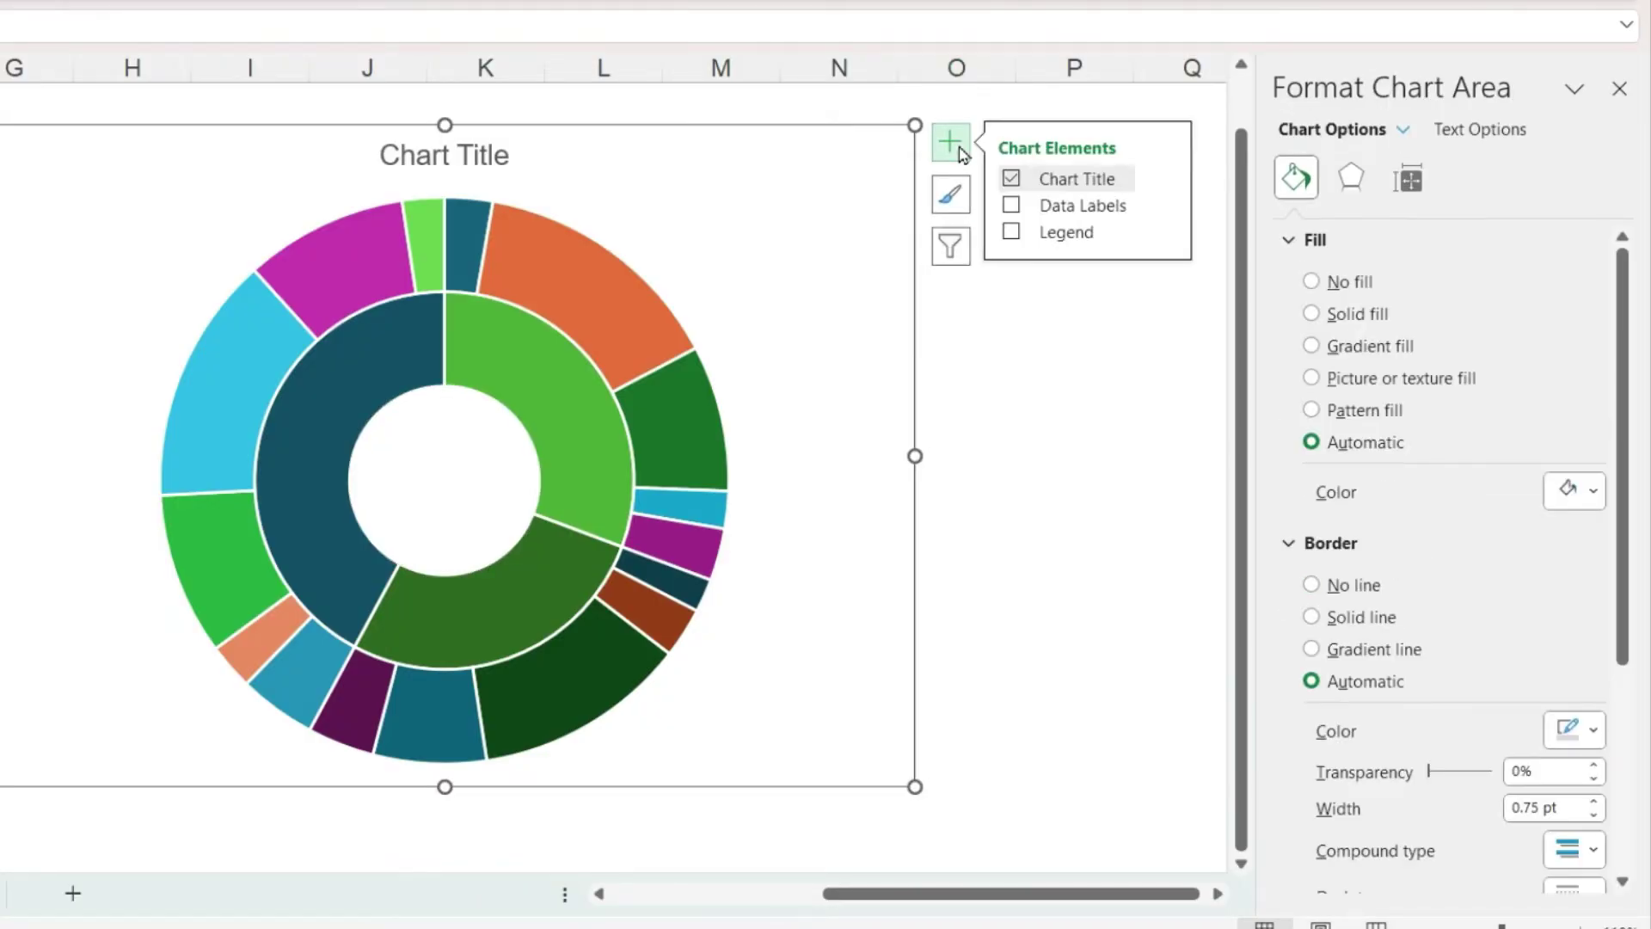
click(1012, 207)
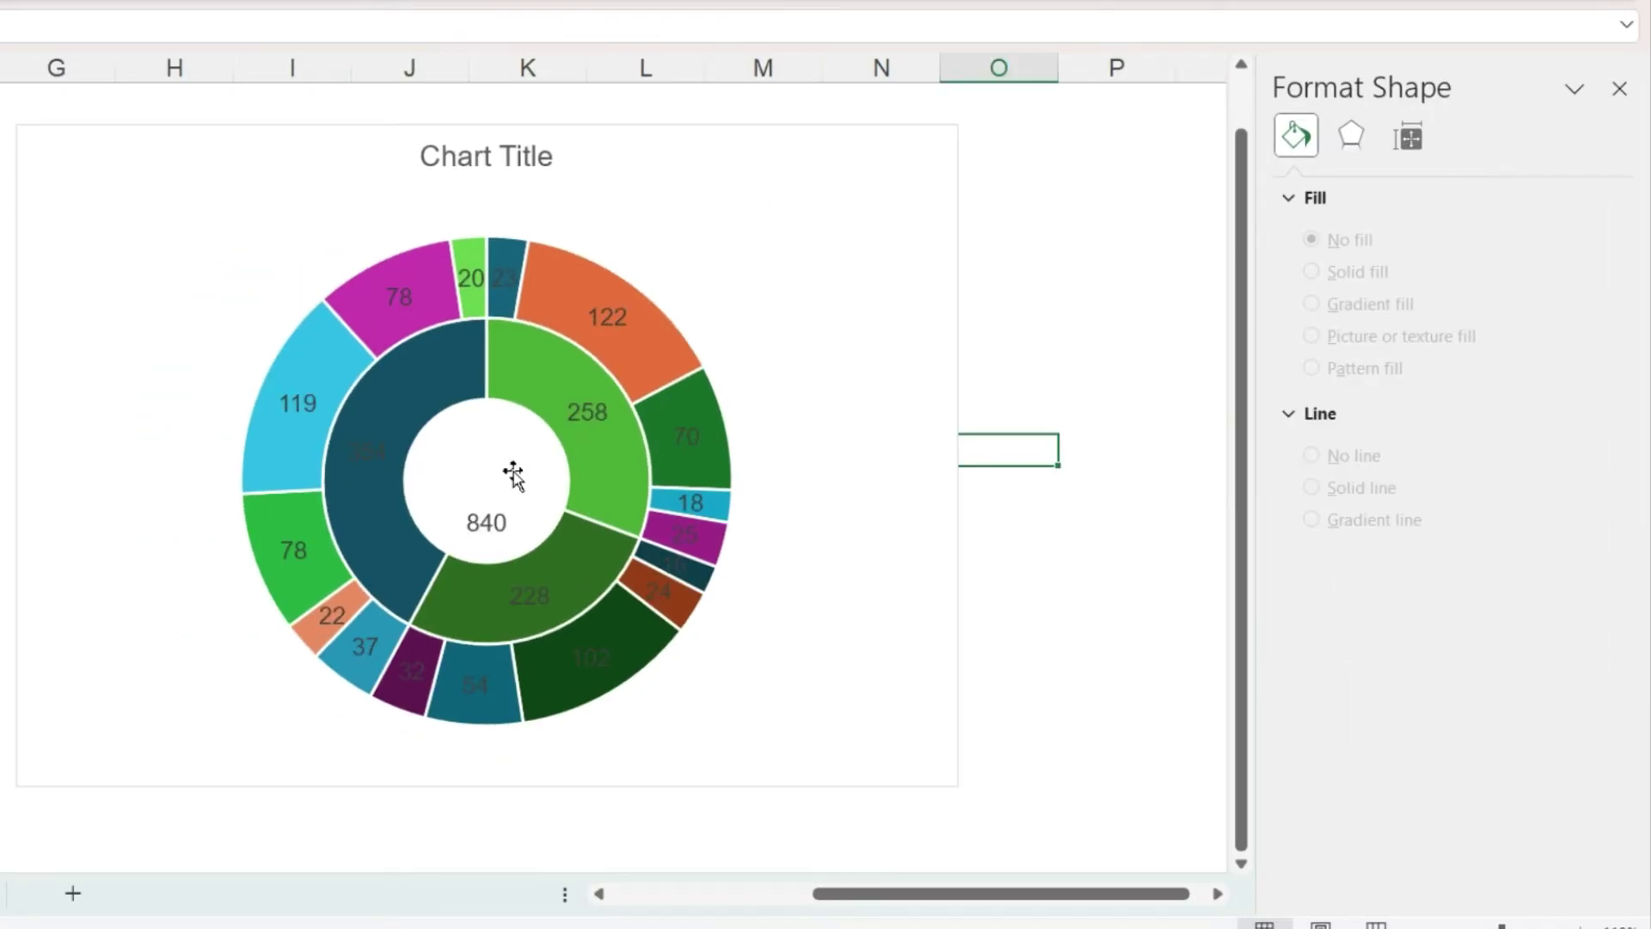
click(488, 518)
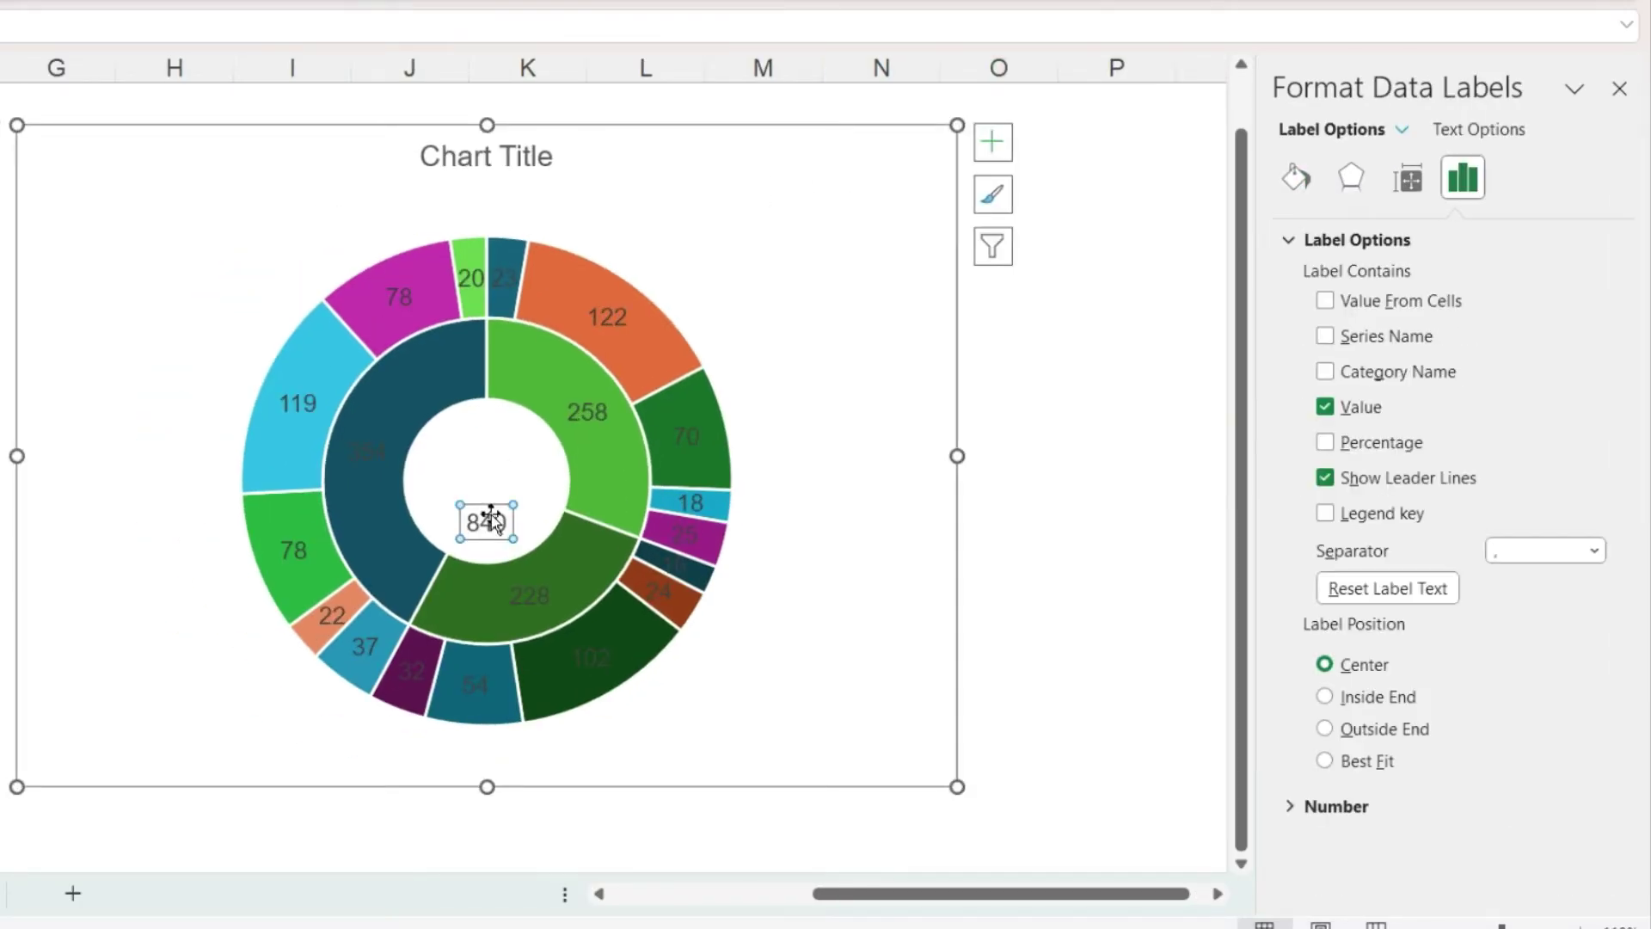
click(1619, 88)
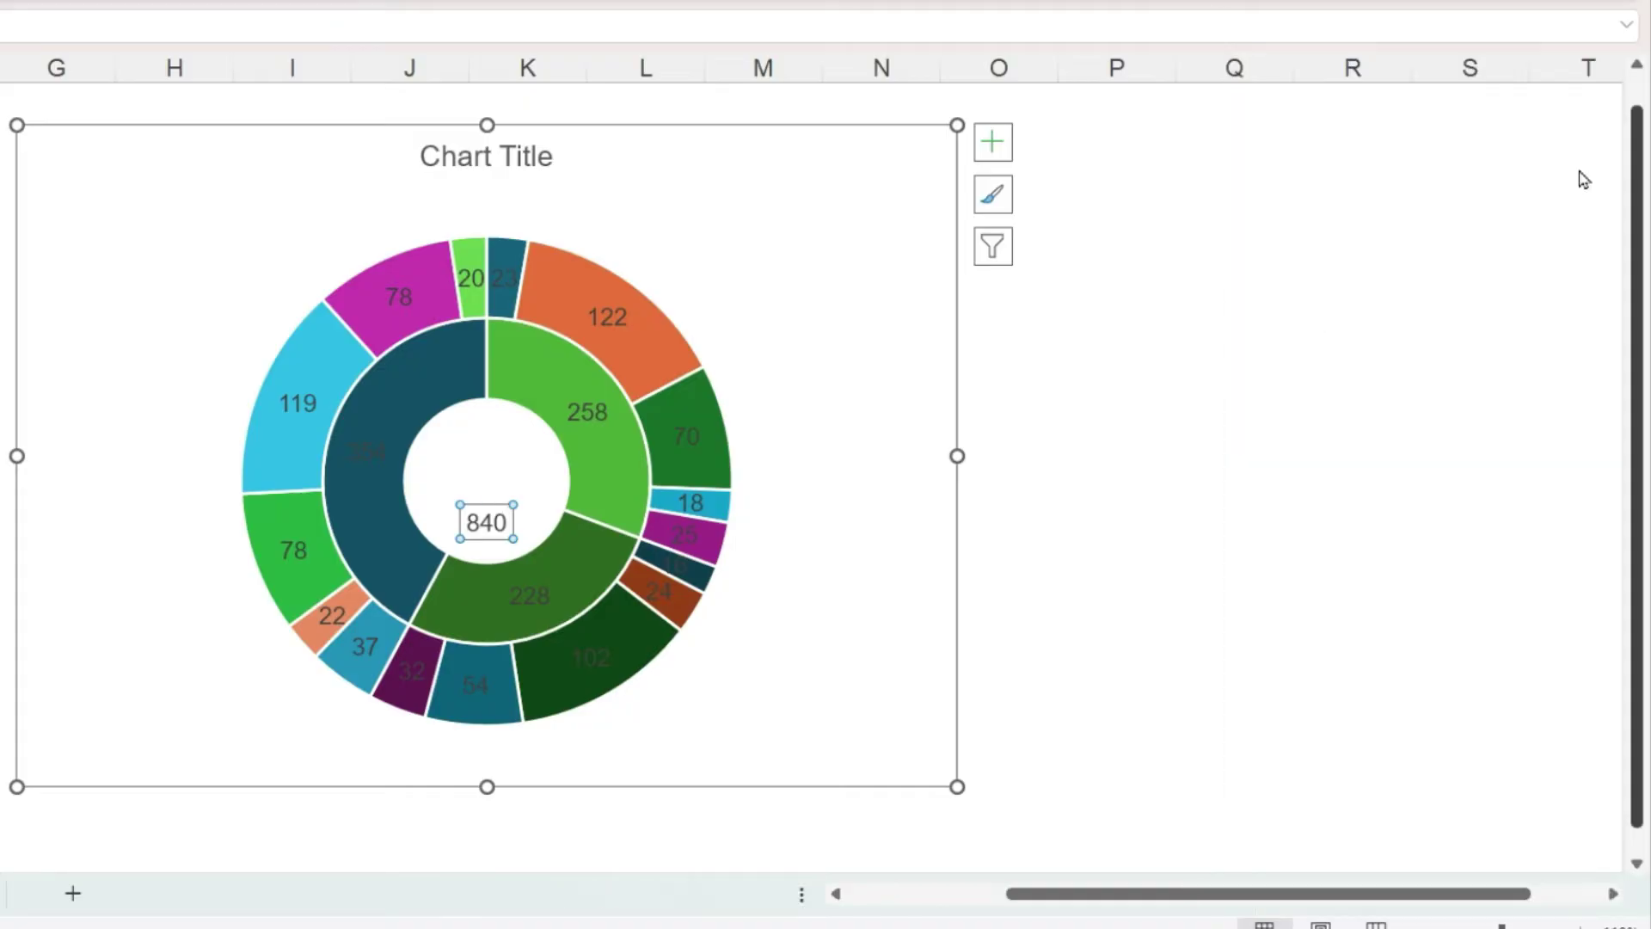
Show the category name on the centre 840 label, separated by (New Line), in bold.
right_click(488, 516)
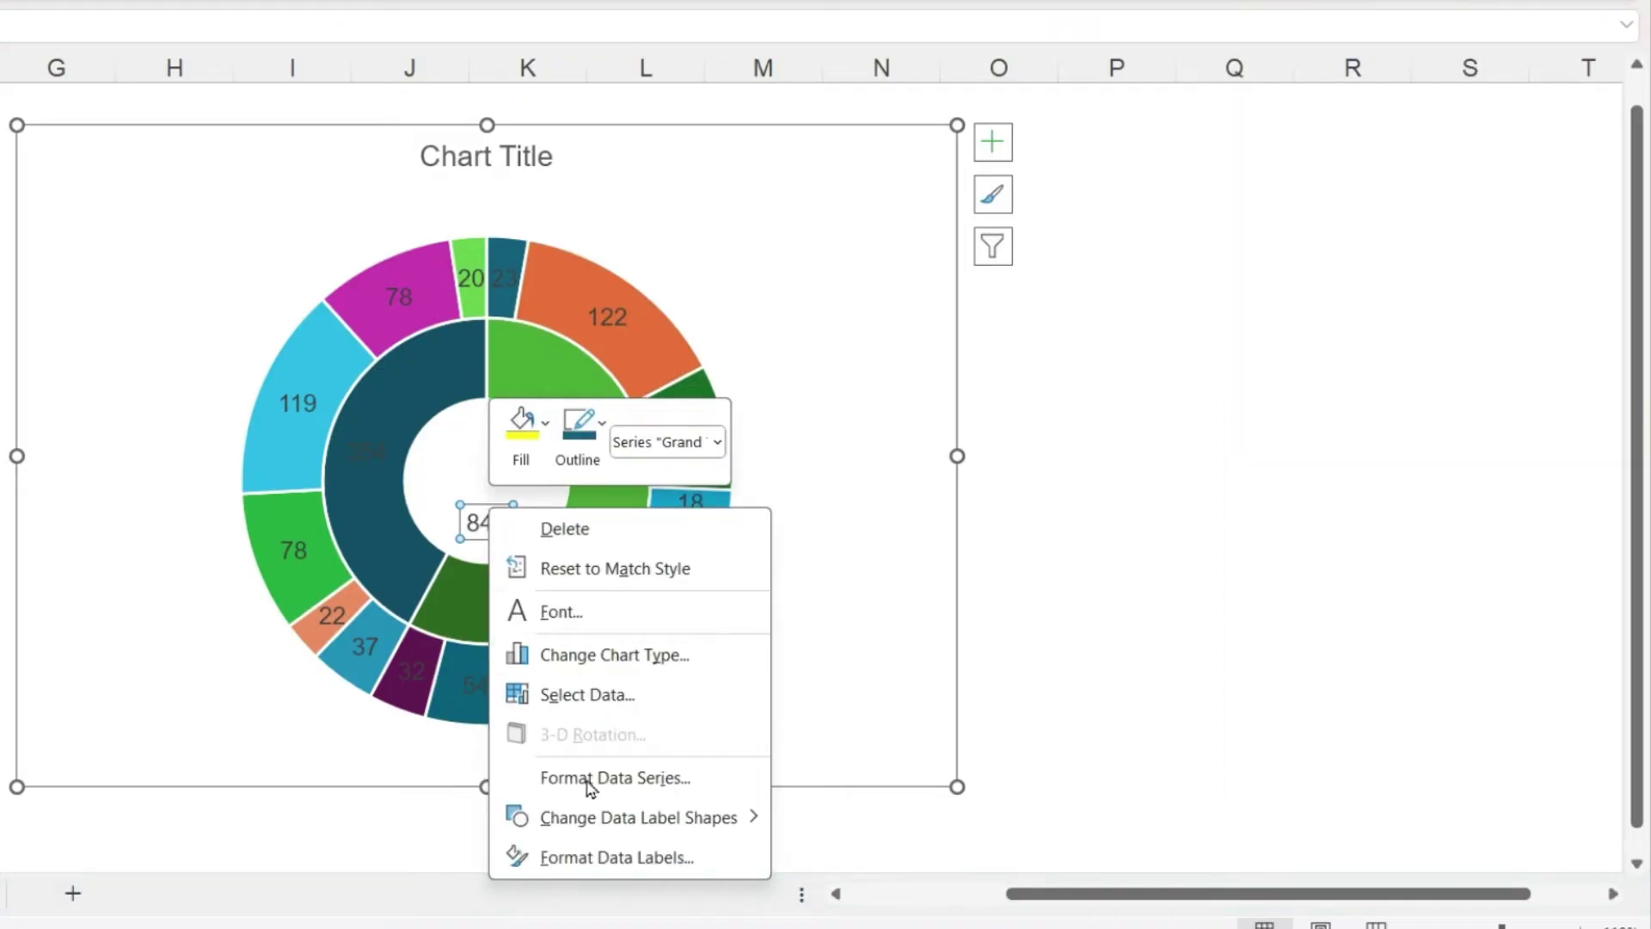
click(607, 854)
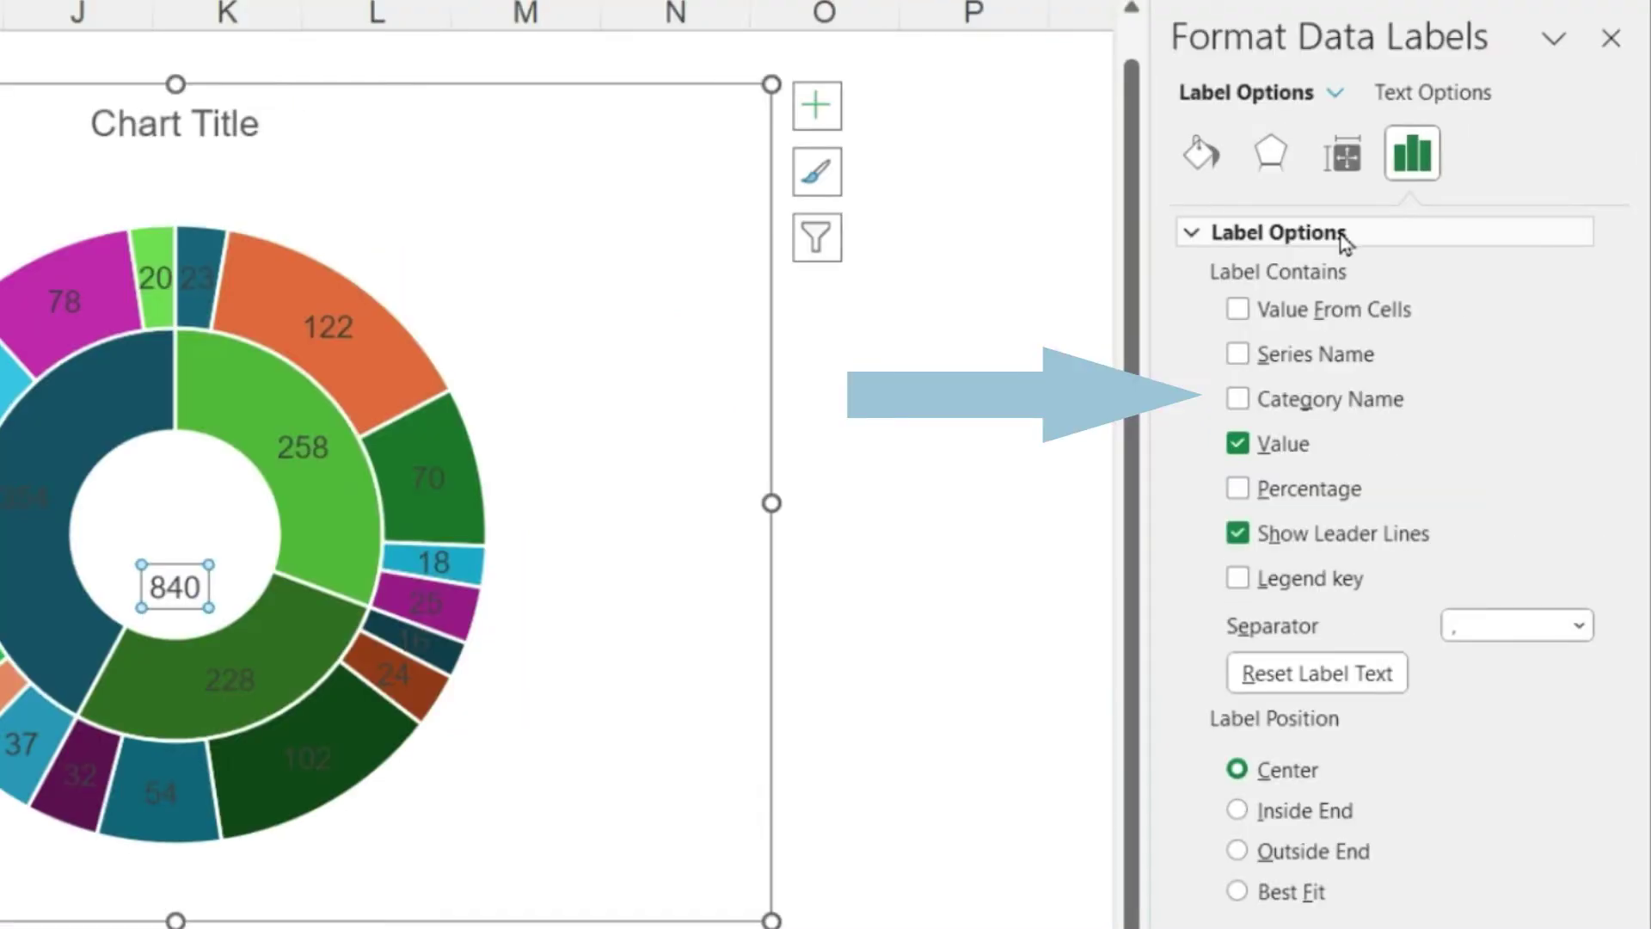
click(1238, 401)
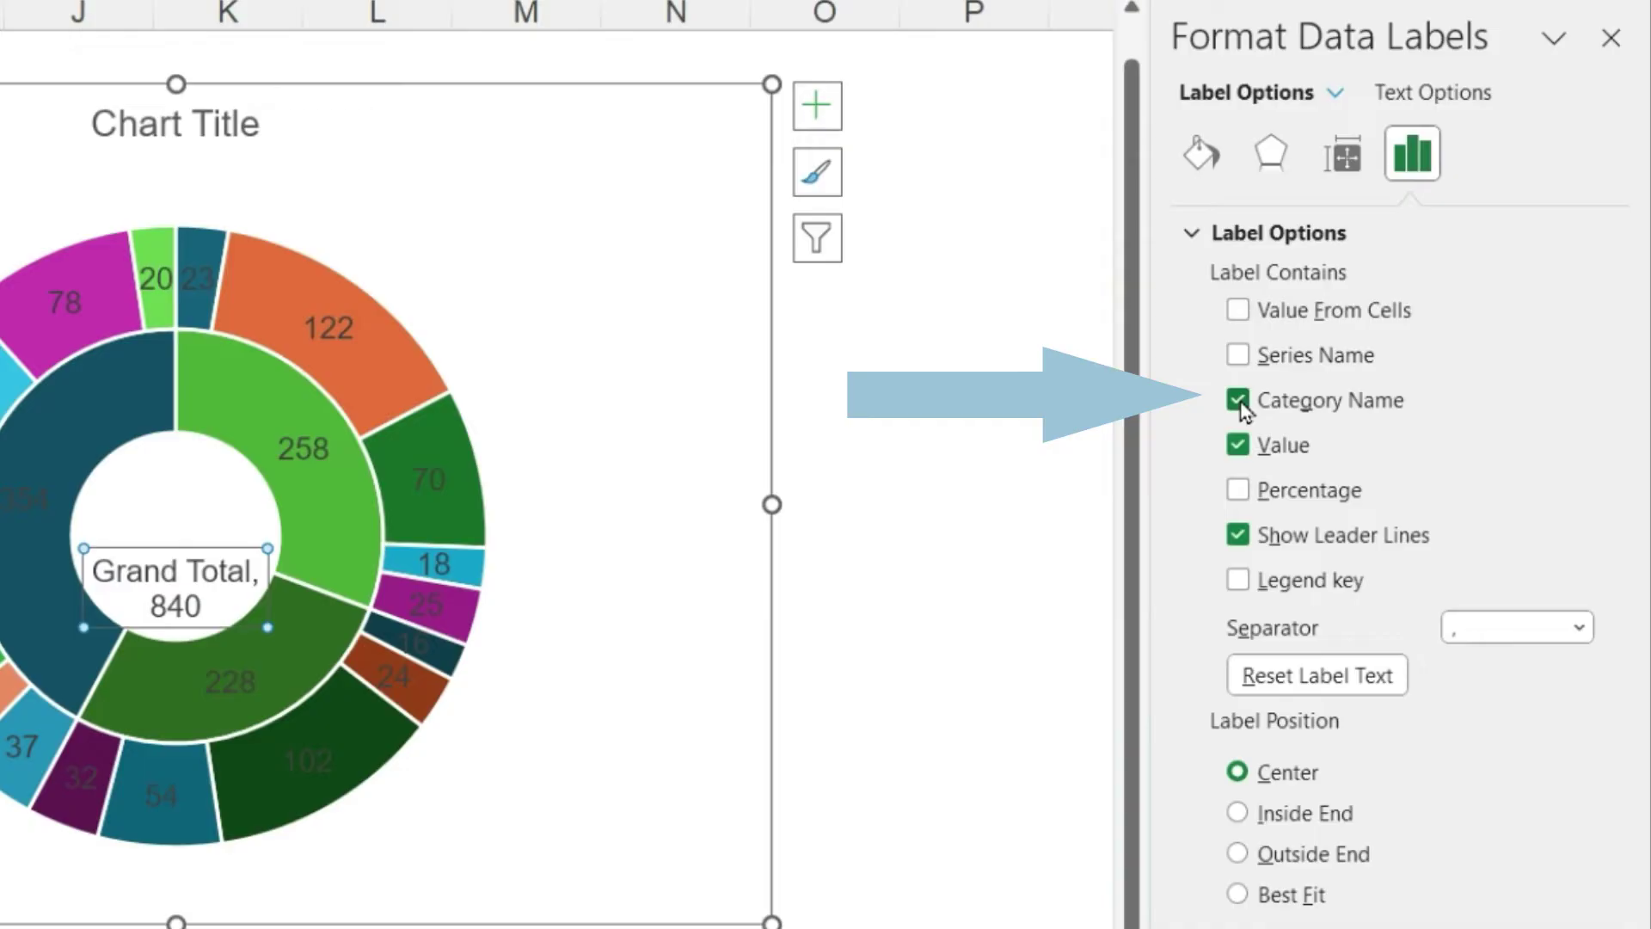
drag(162, 560, 162, 499)
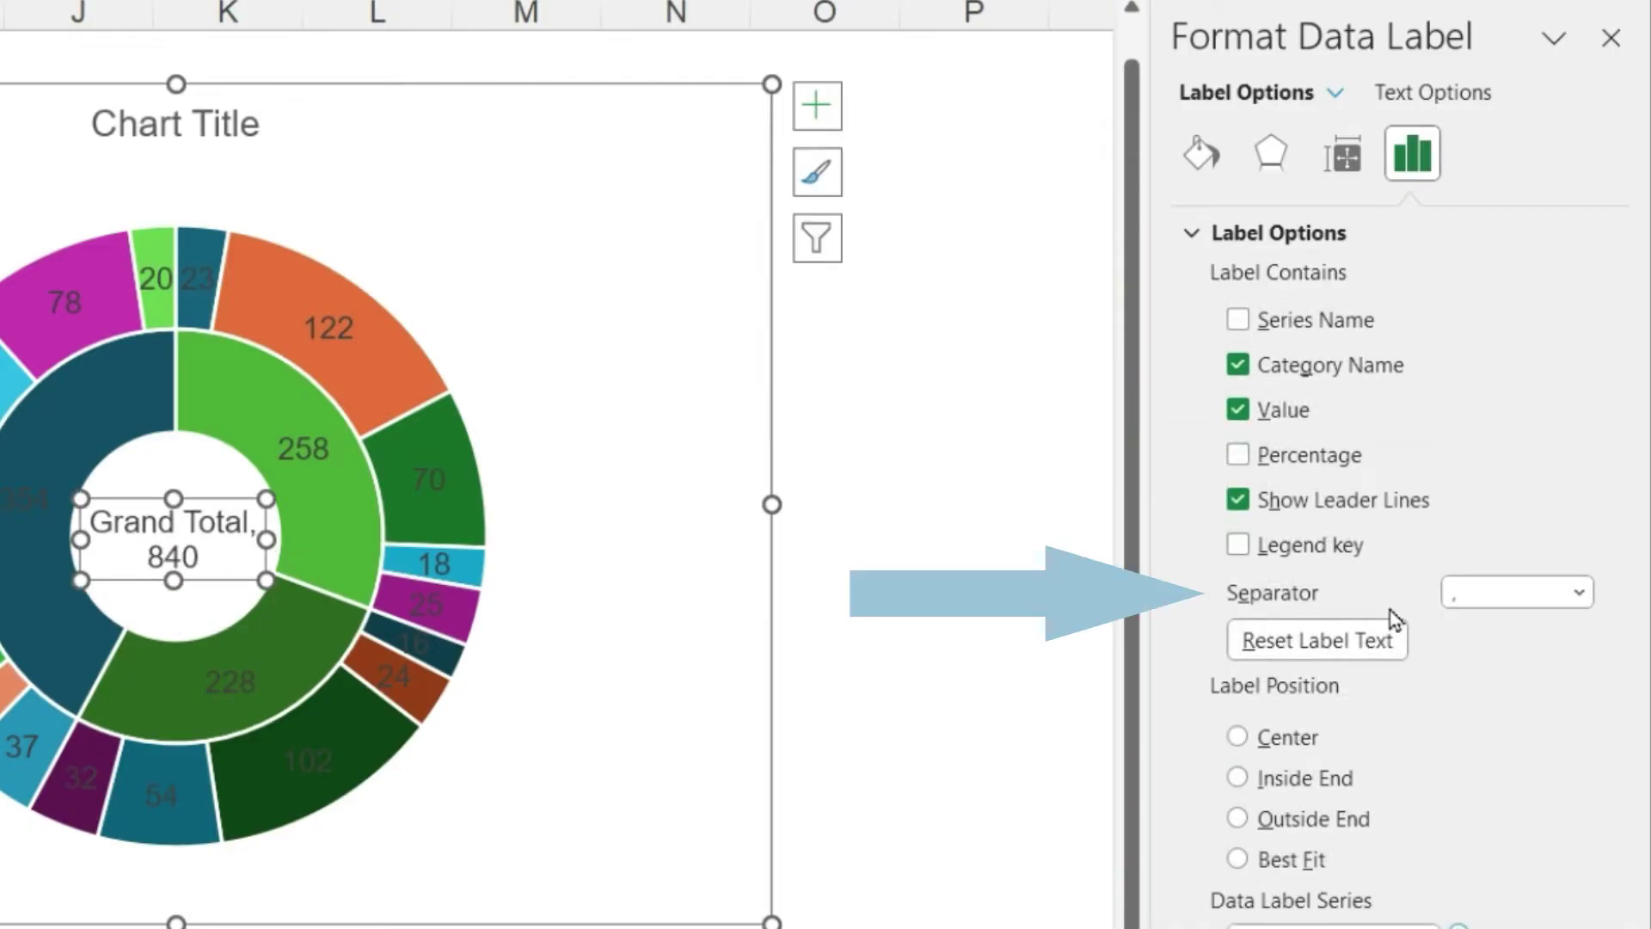
click(1579, 591)
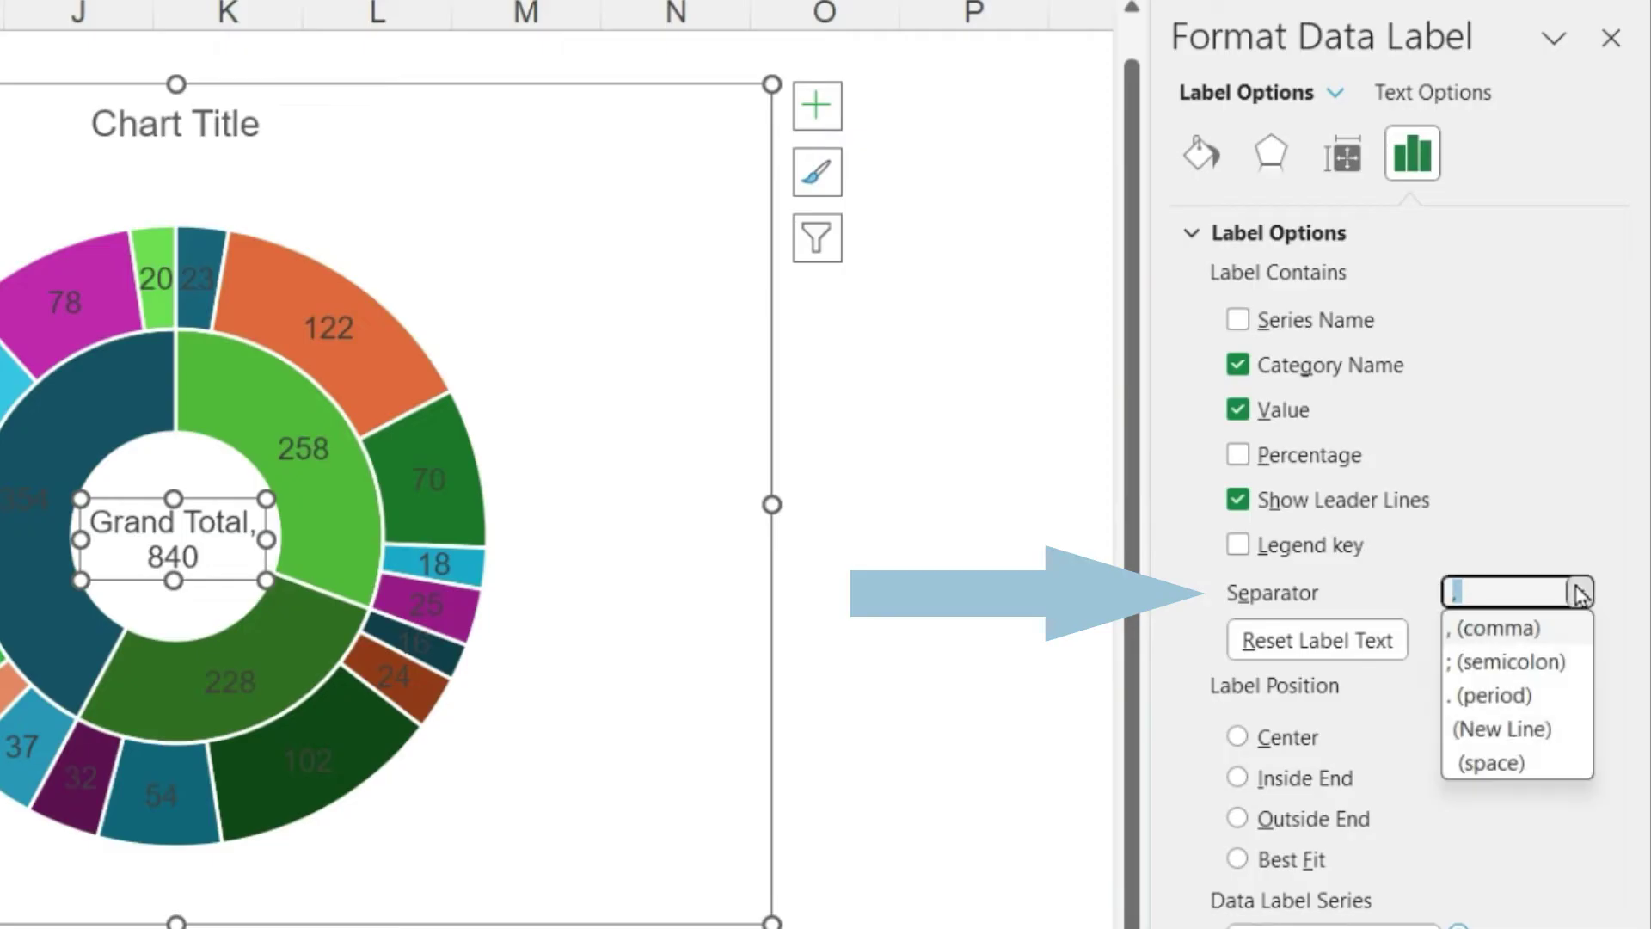
click(1551, 730)
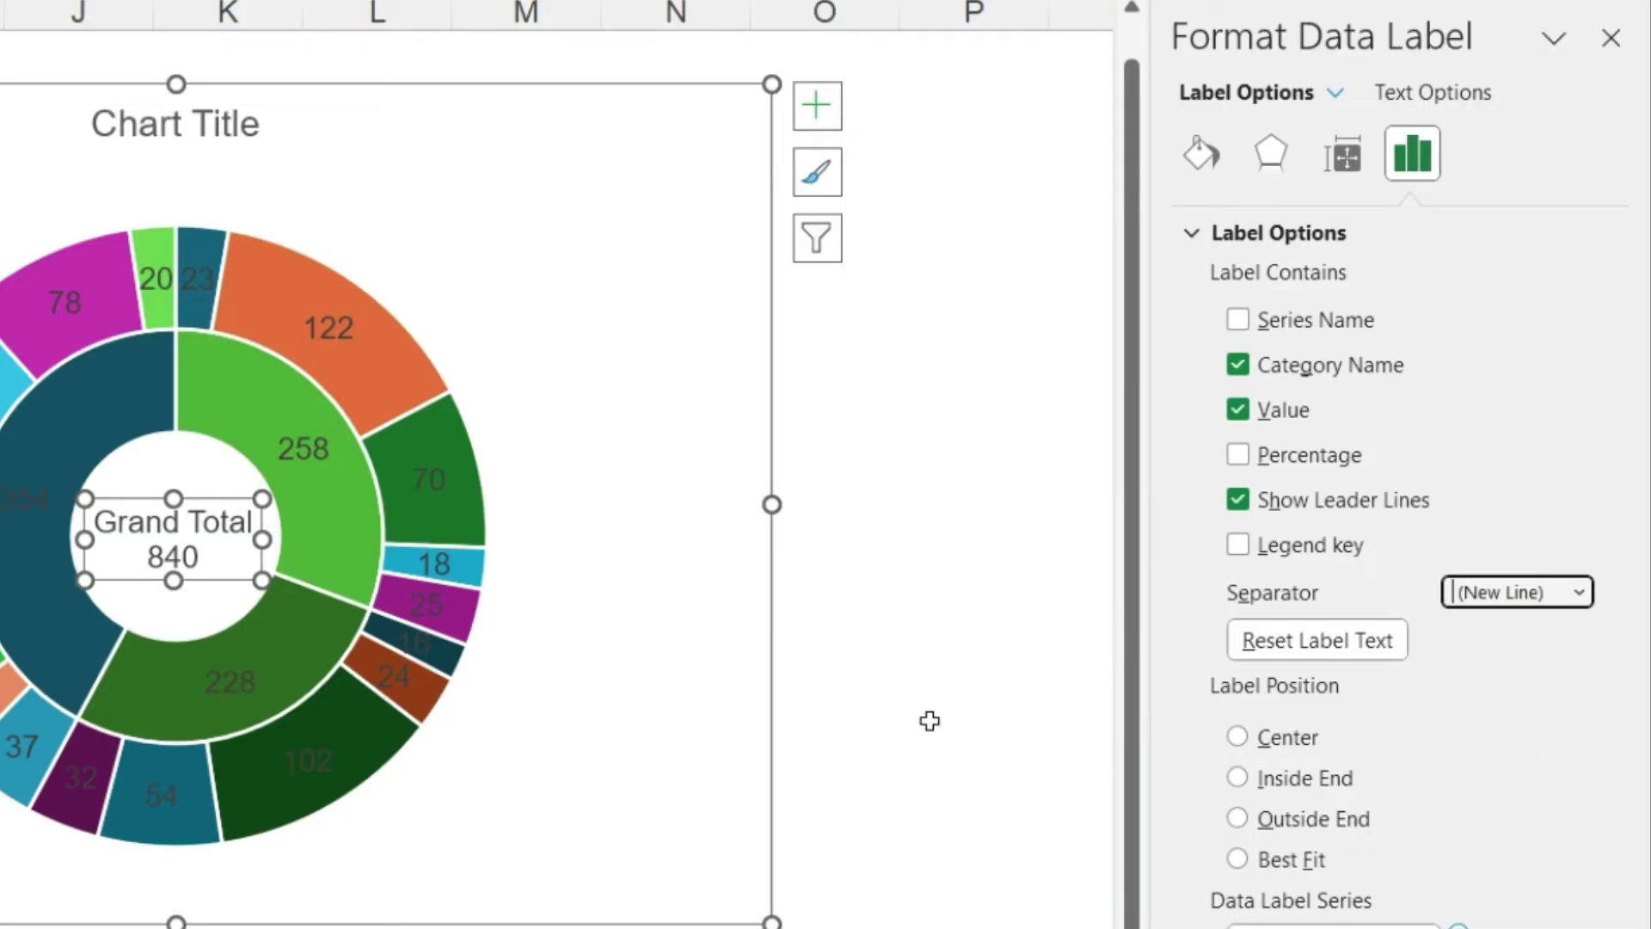
key(ctrl+b)
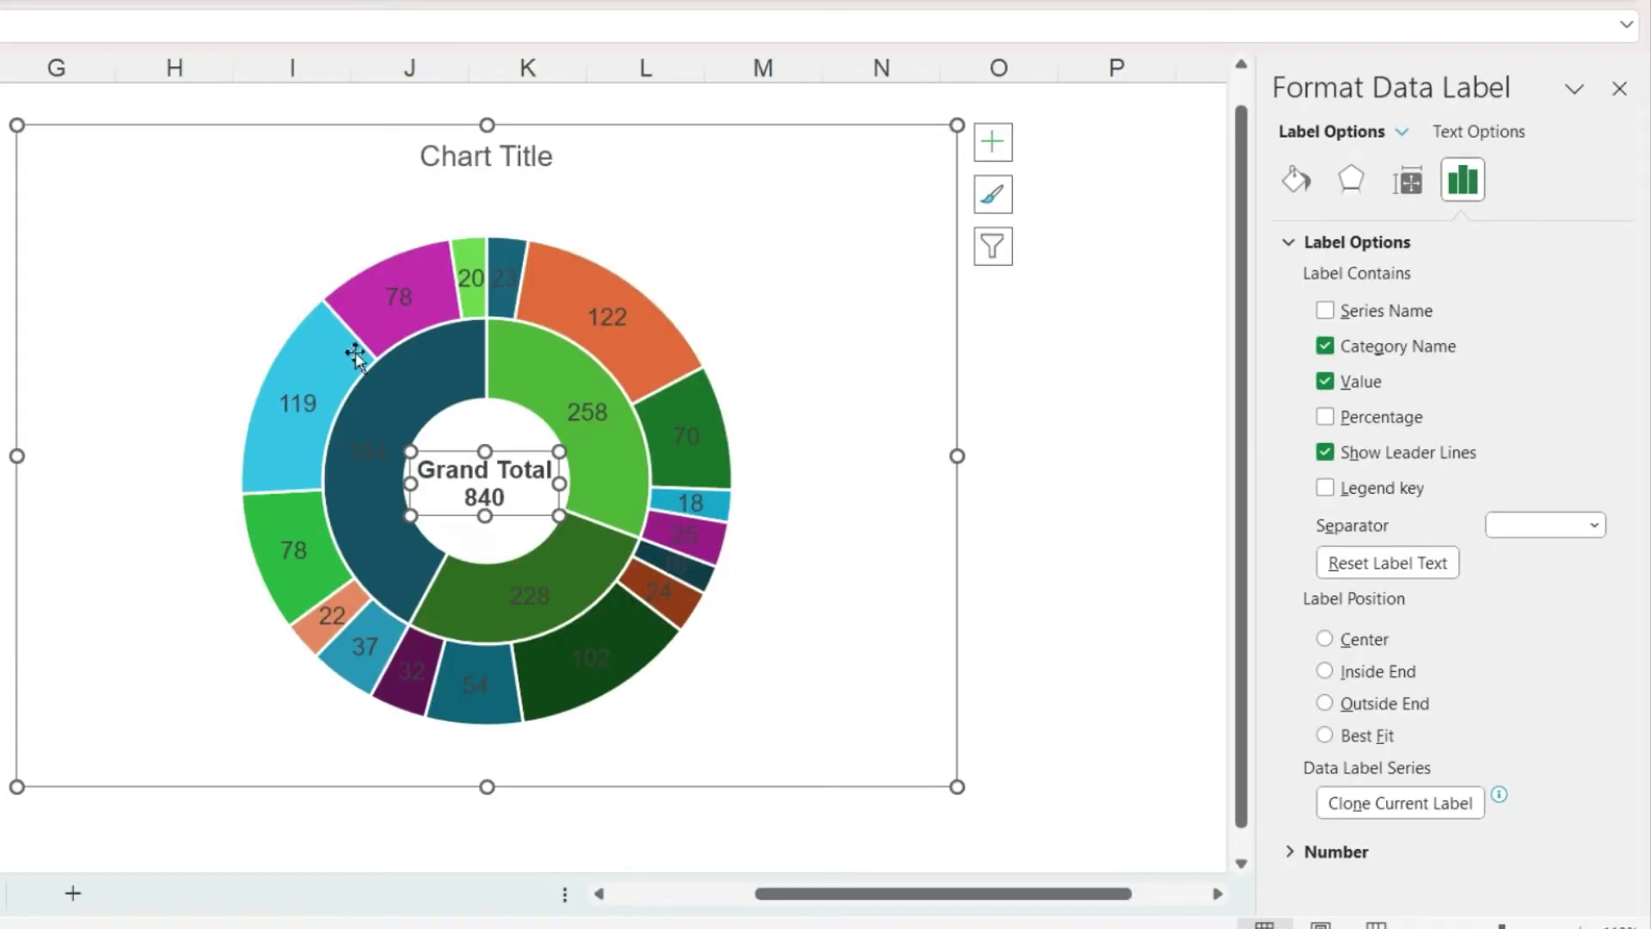
Fill the inner ring's 258, 228 and 354 slices khaki, rust and mustard from Recent Colors.
click(524, 377)
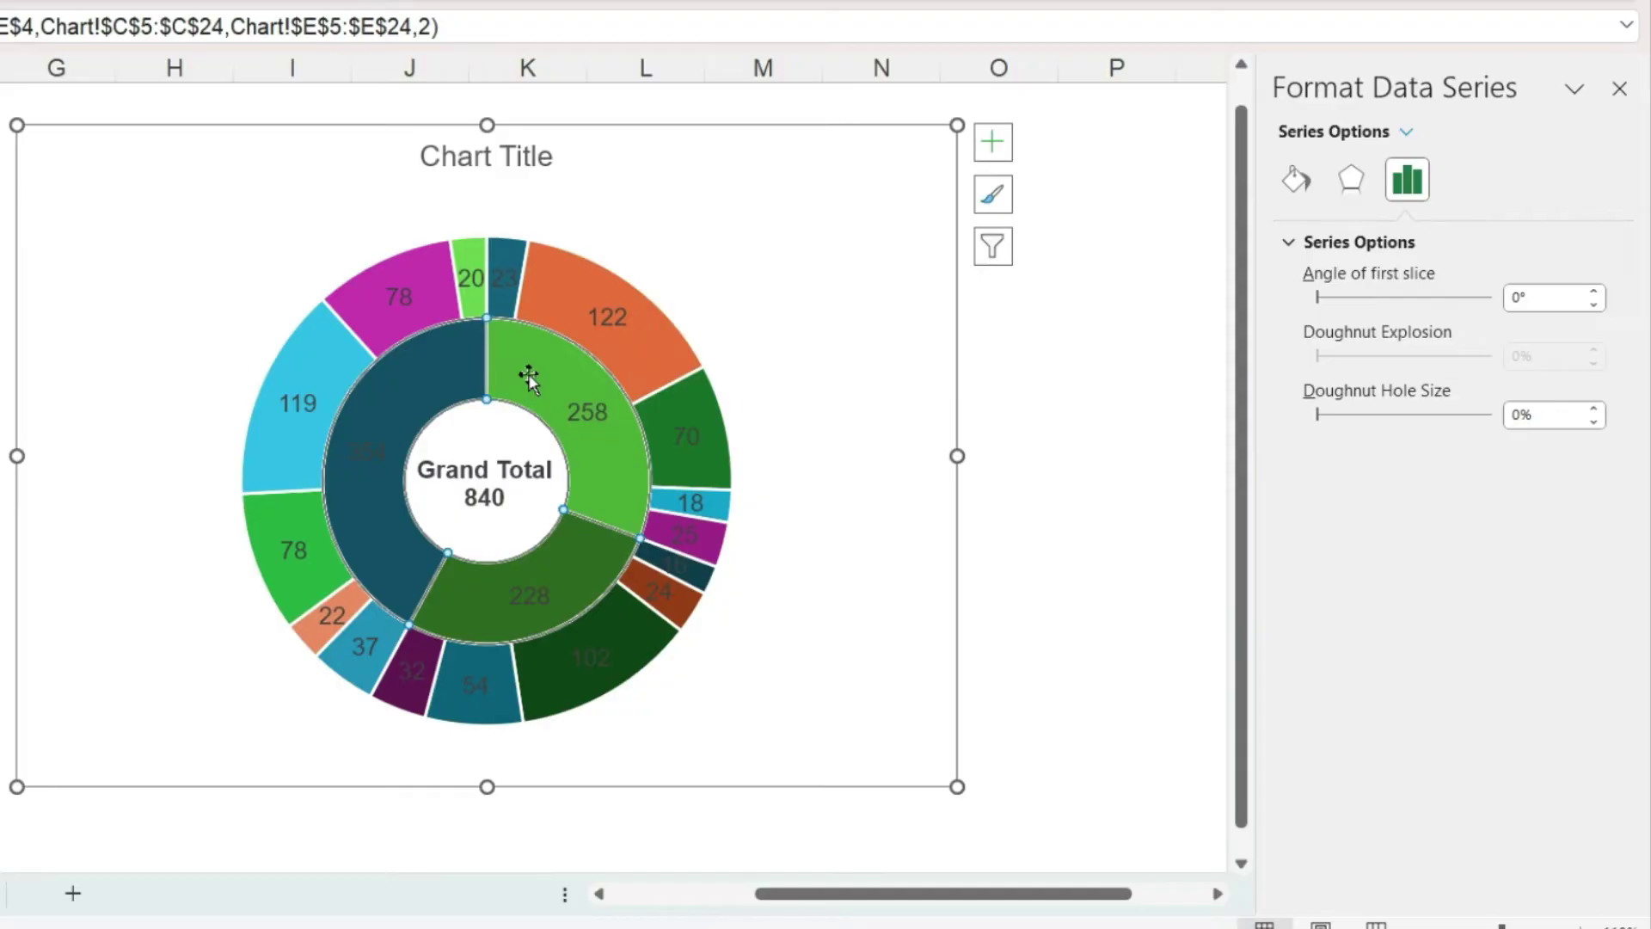
click(529, 379)
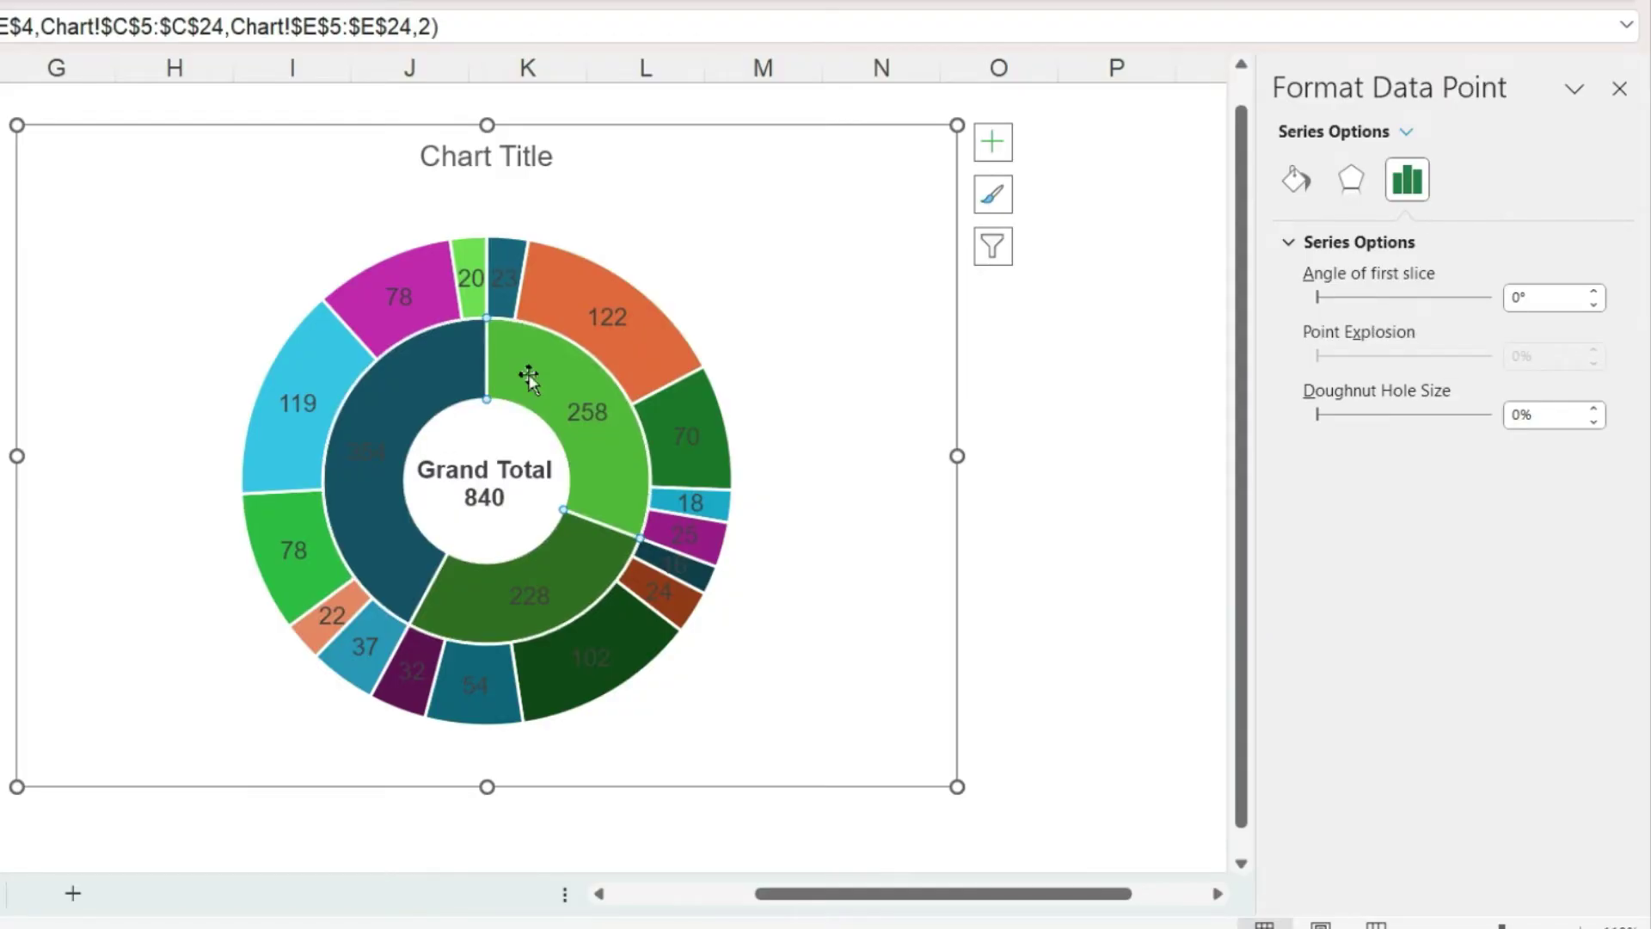
click(1295, 179)
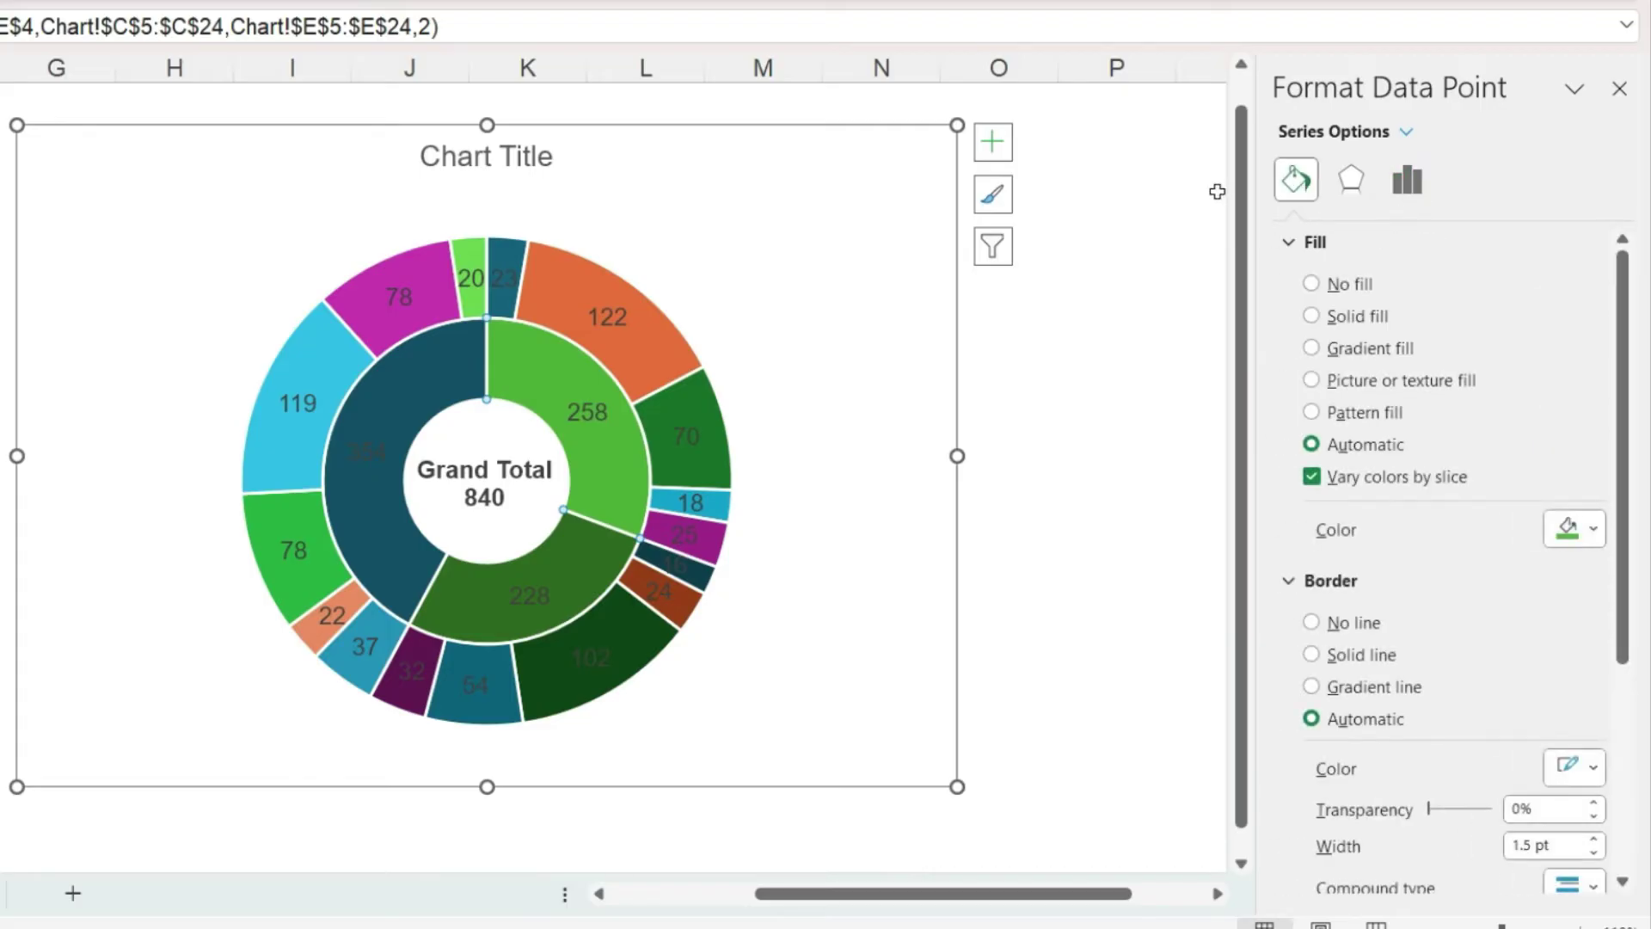
click(1593, 529)
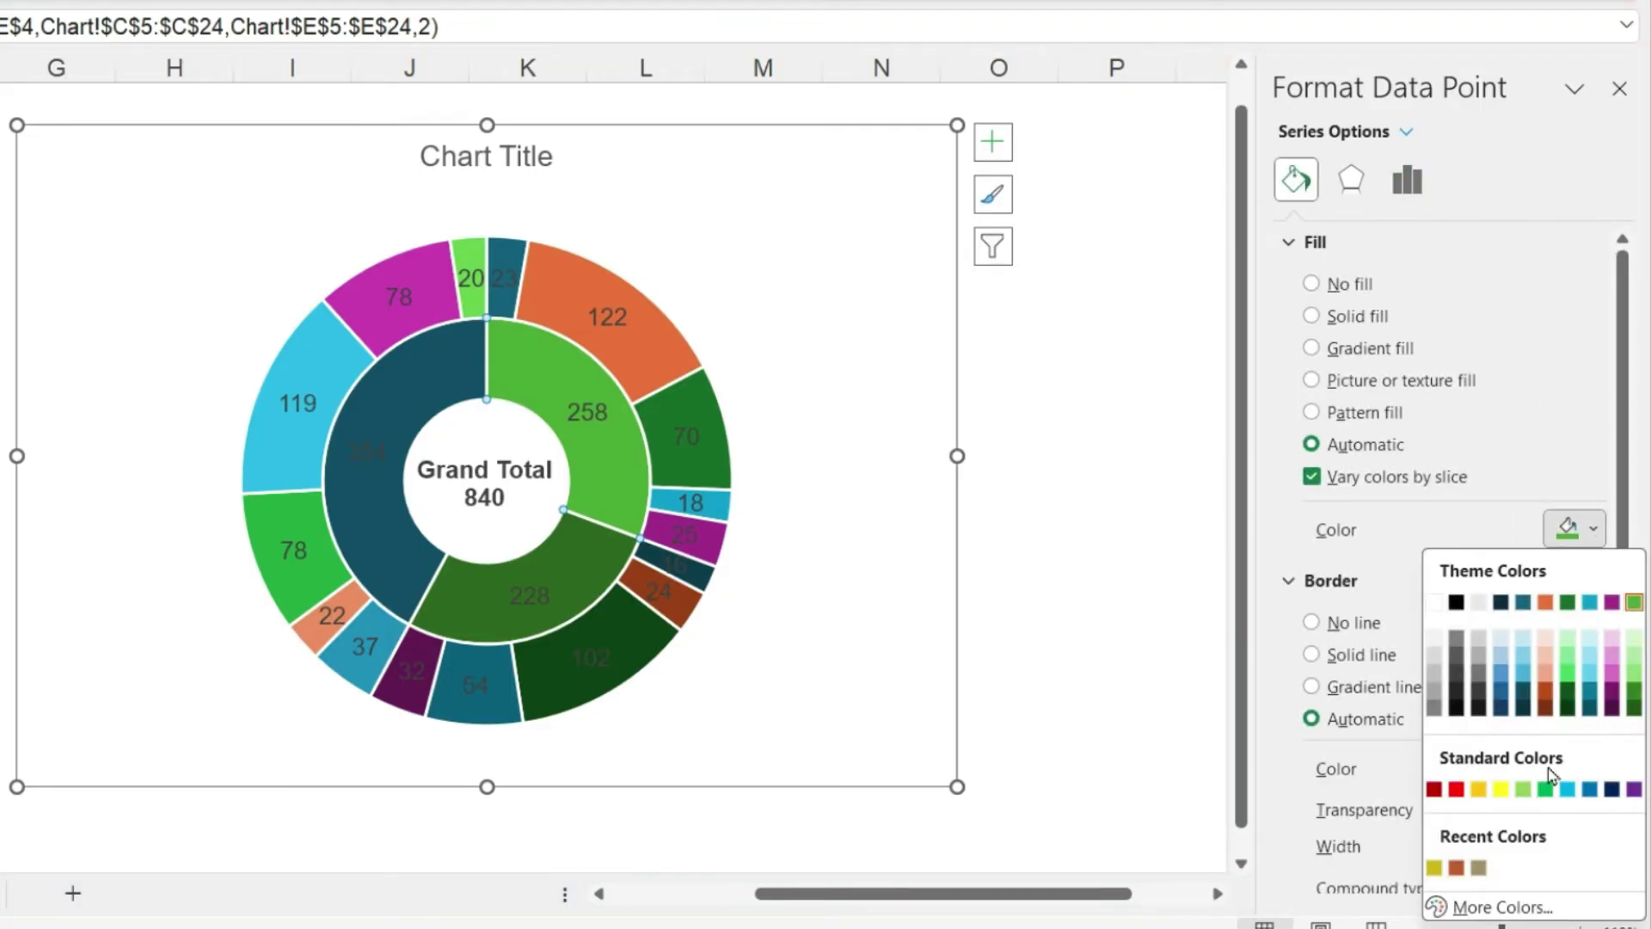
click(1478, 867)
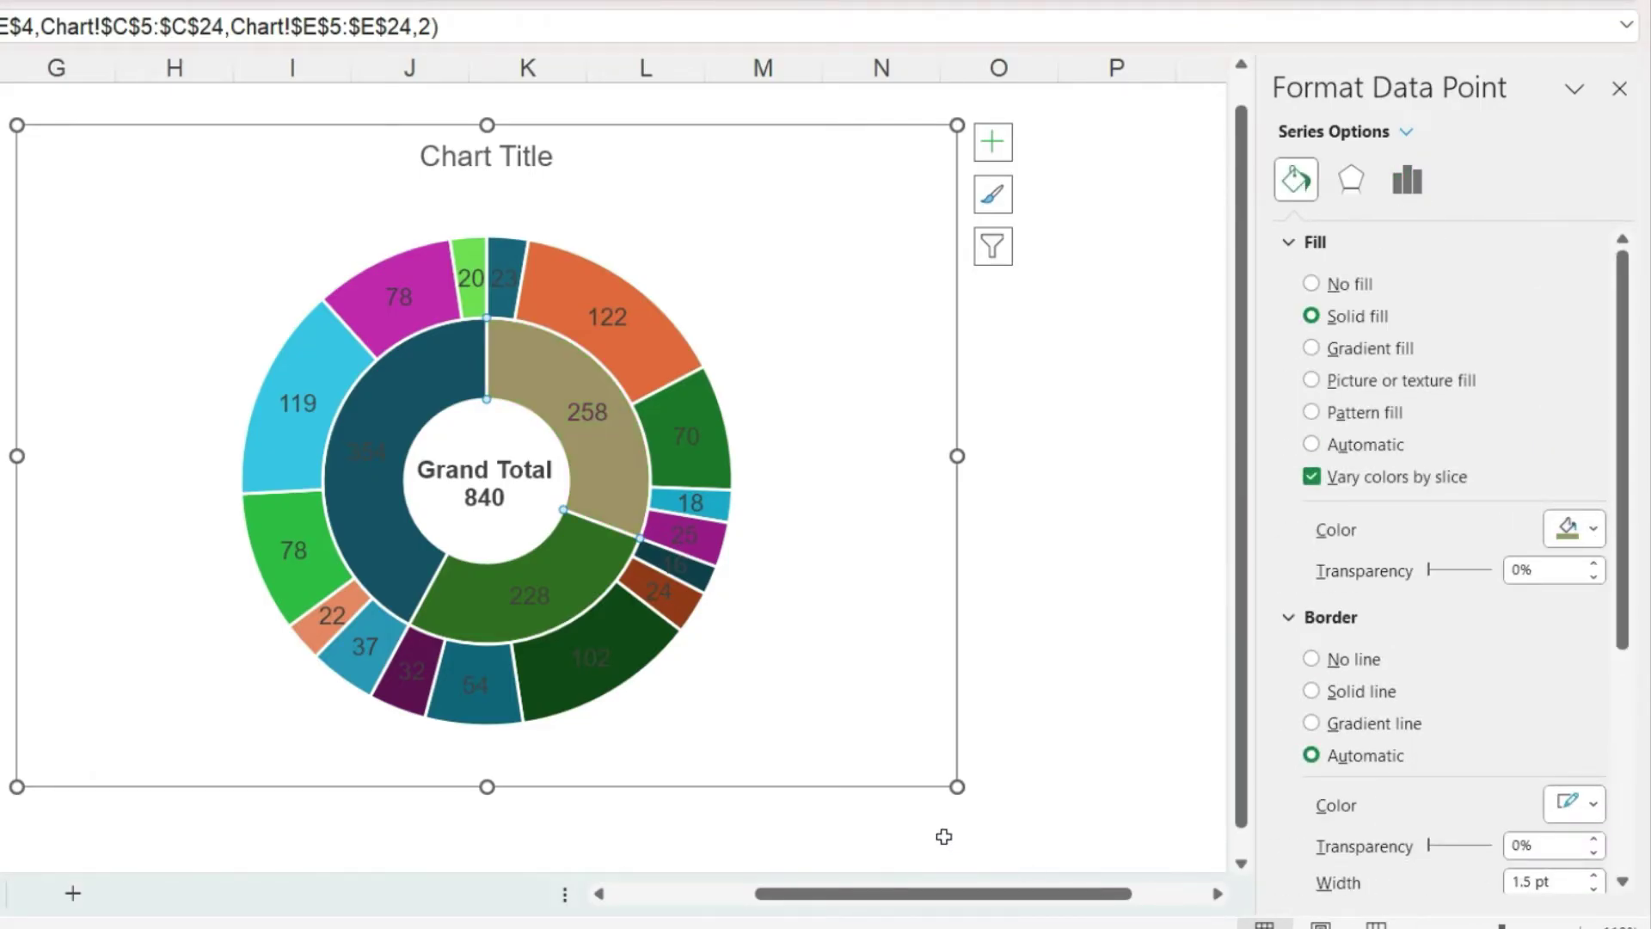
click(571, 590)
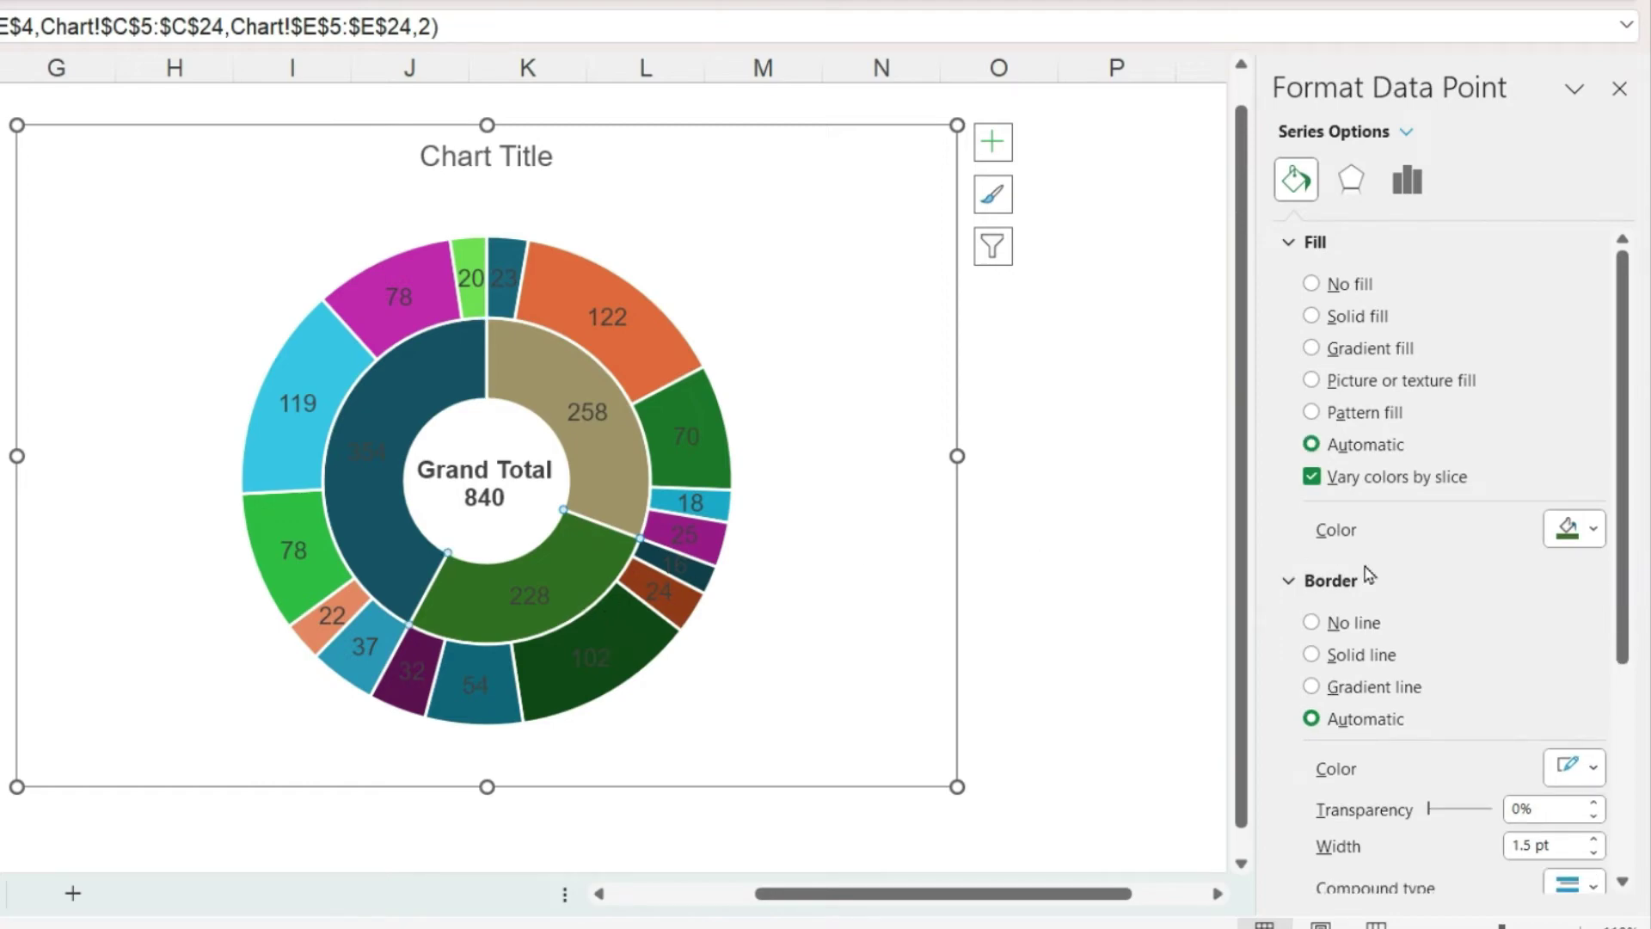
click(1594, 529)
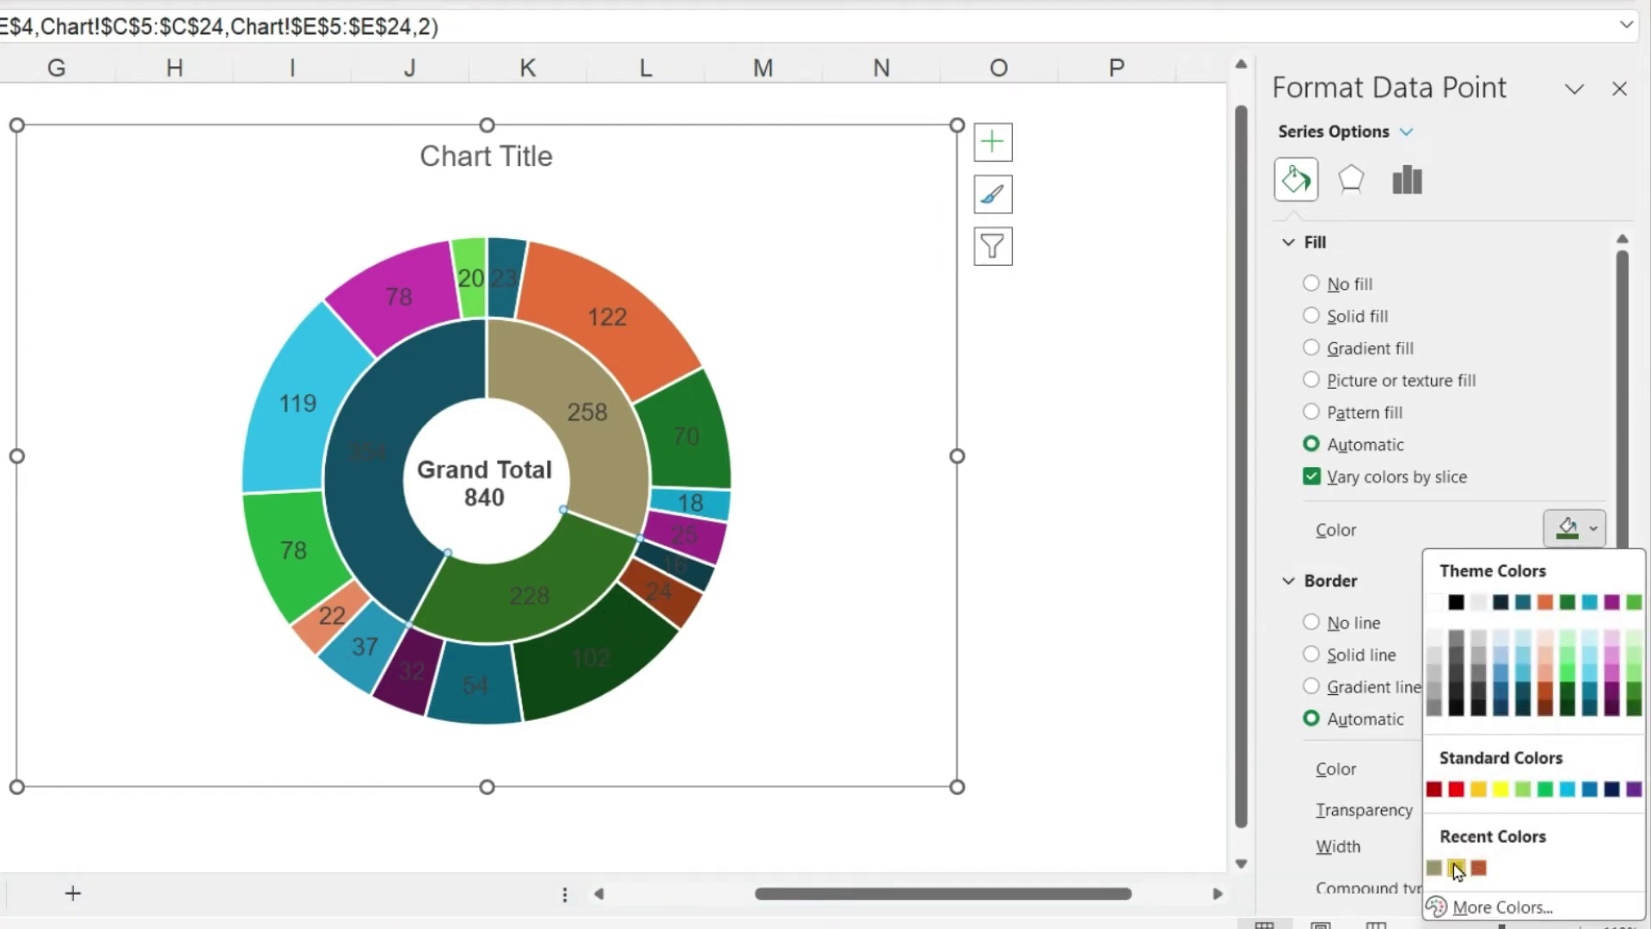
click(1456, 867)
click(397, 570)
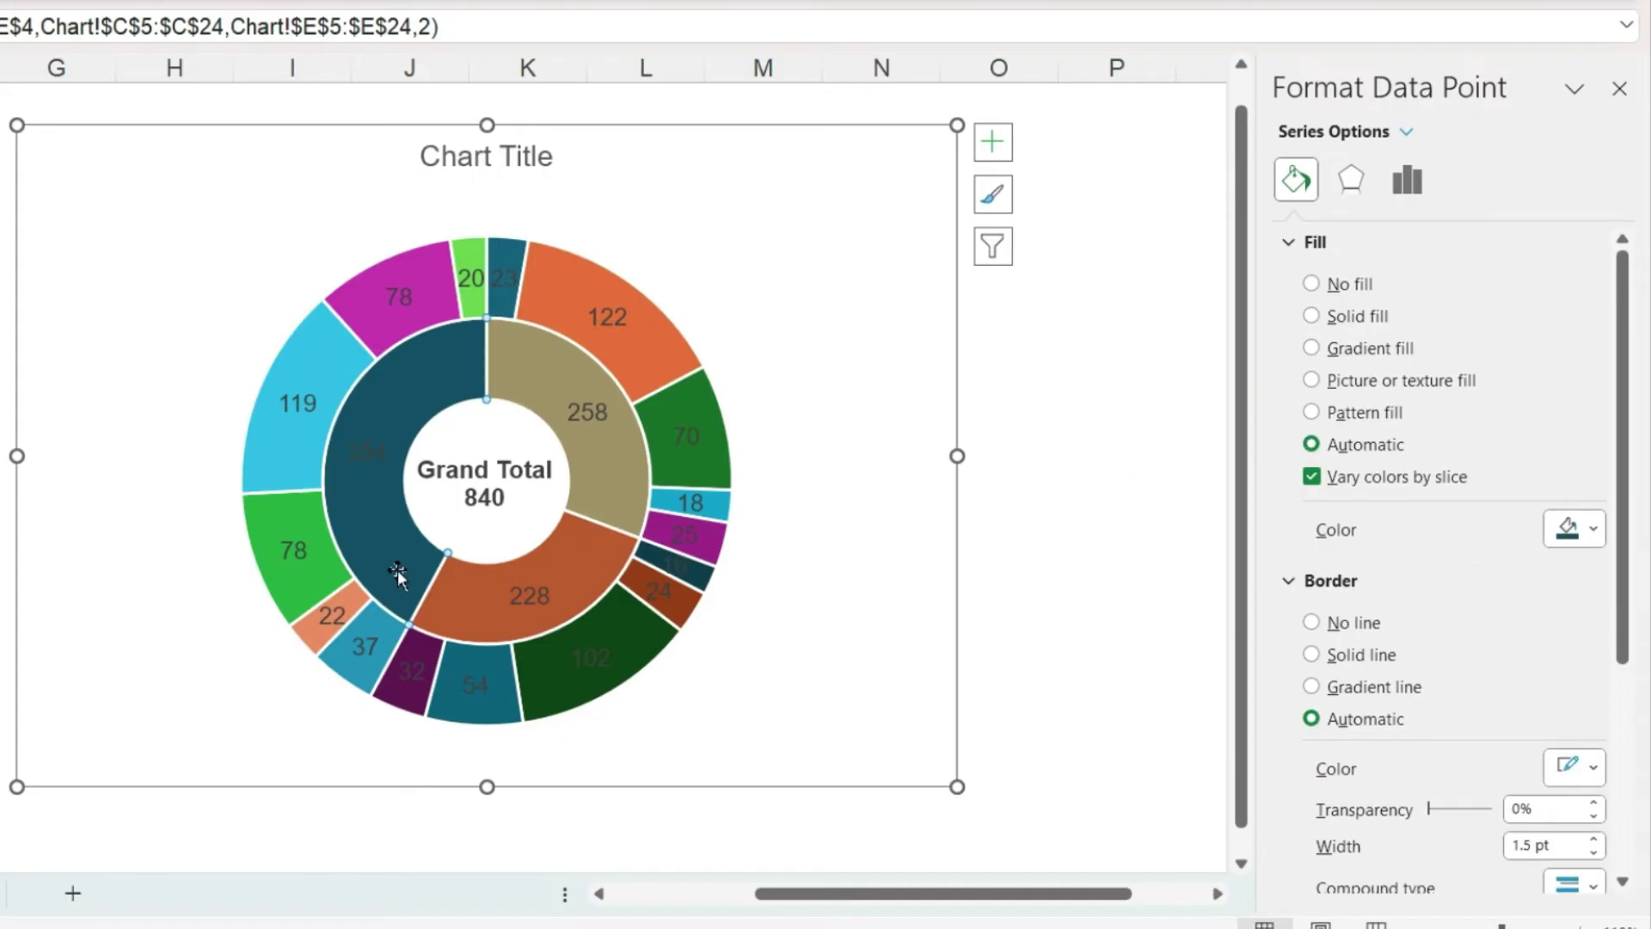
click(1594, 529)
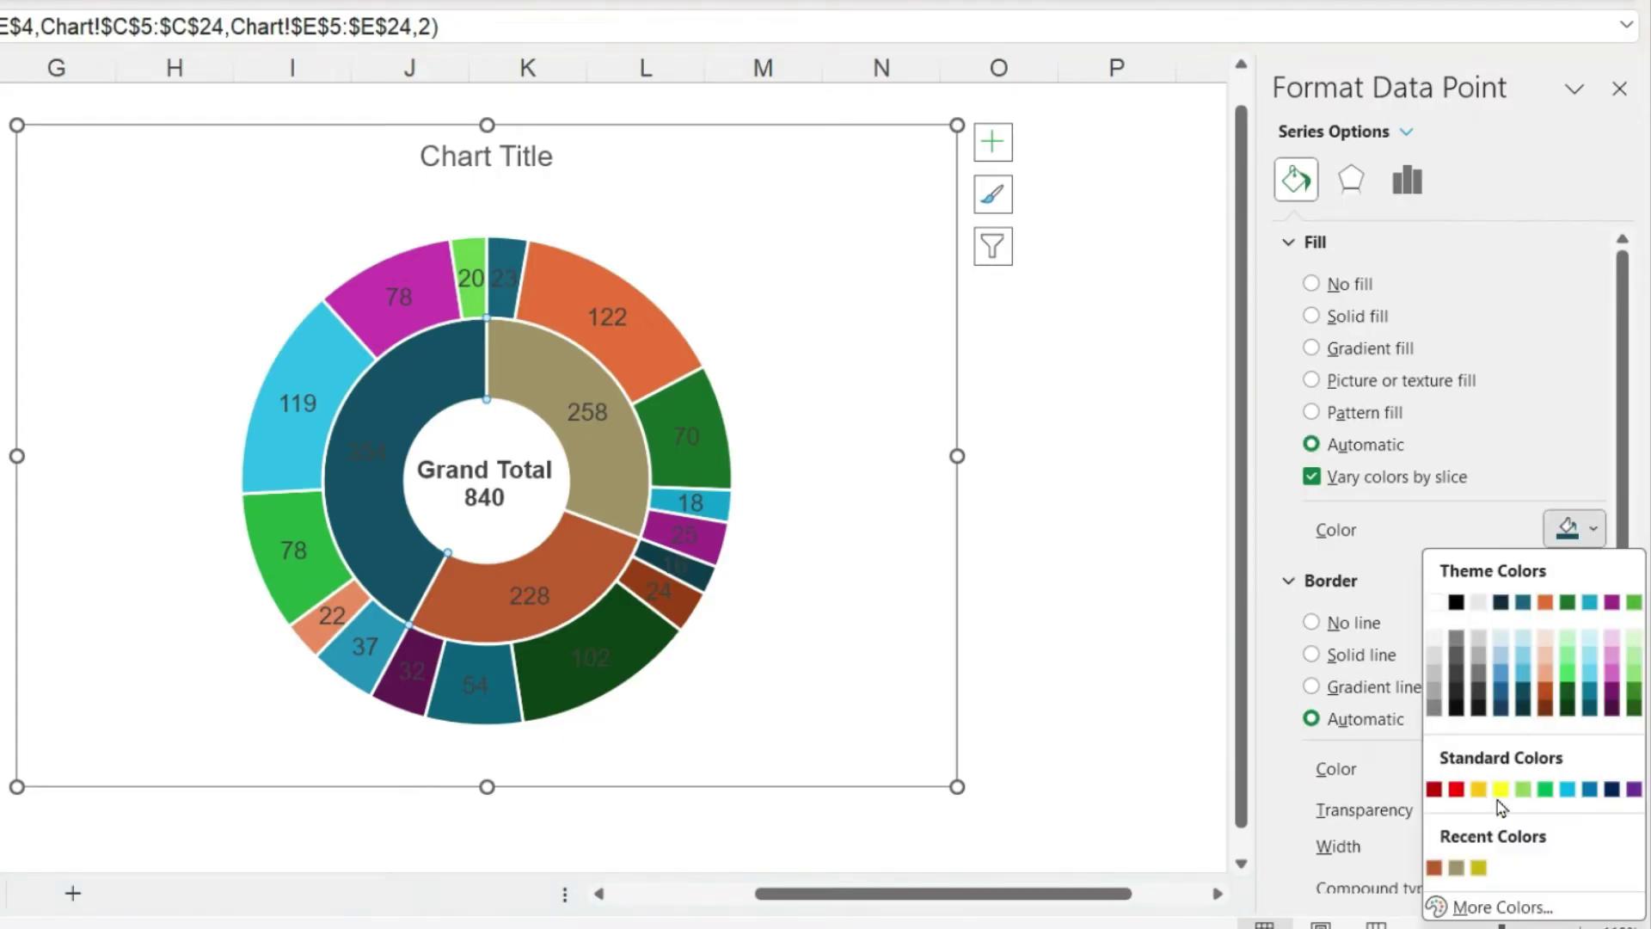
click(1478, 867)
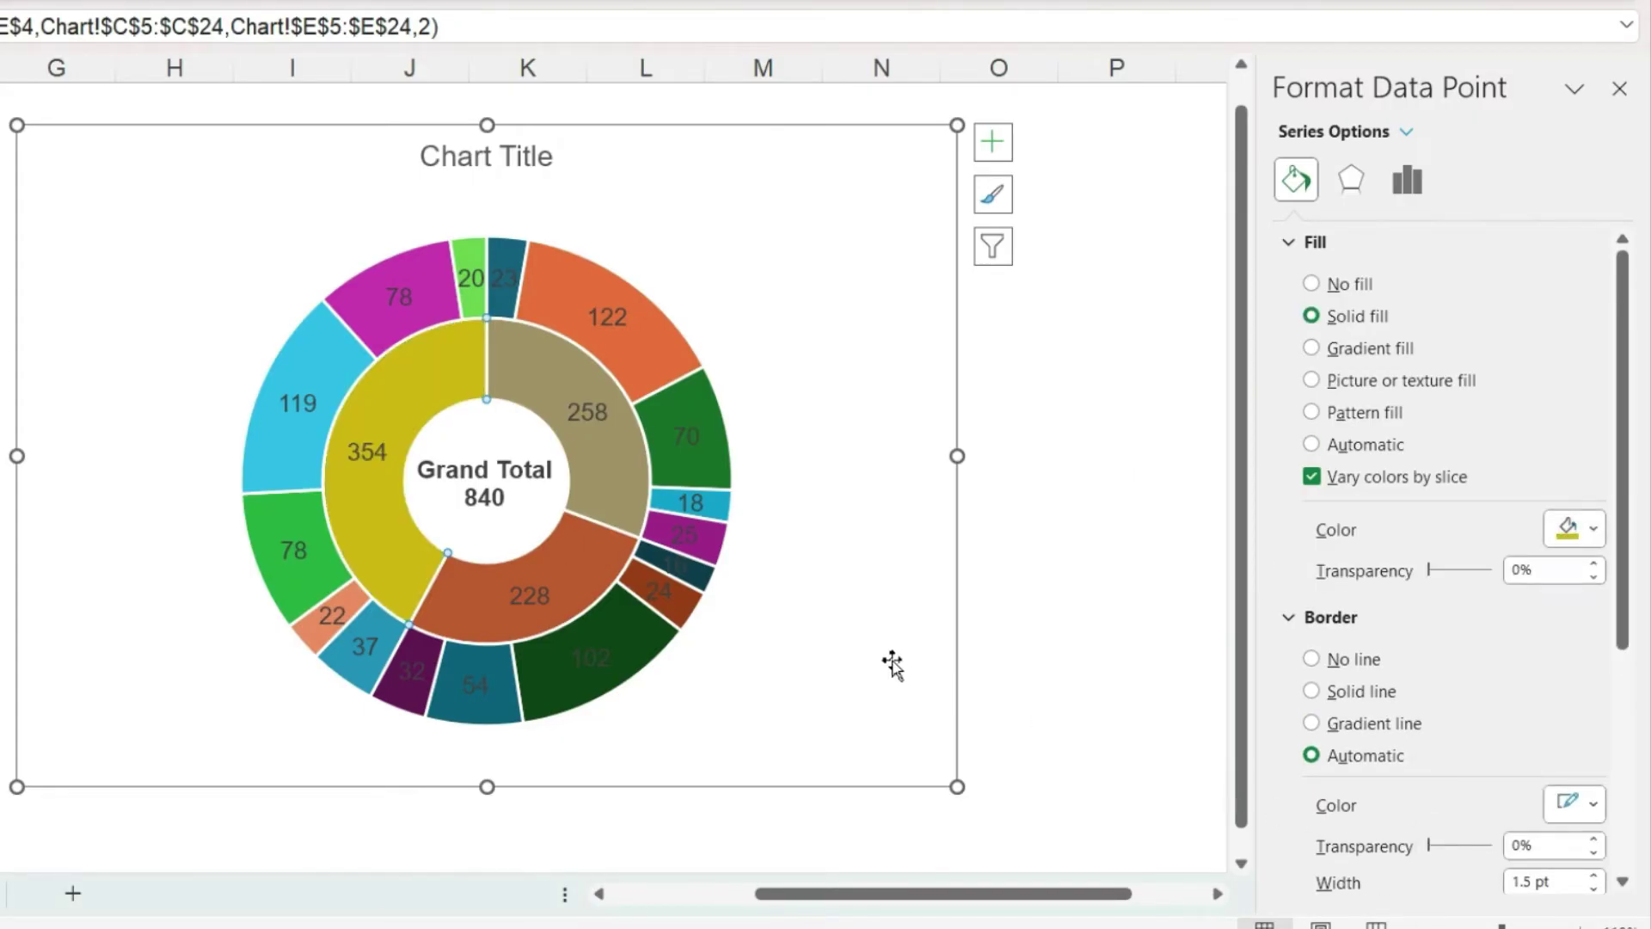
click(589, 421)
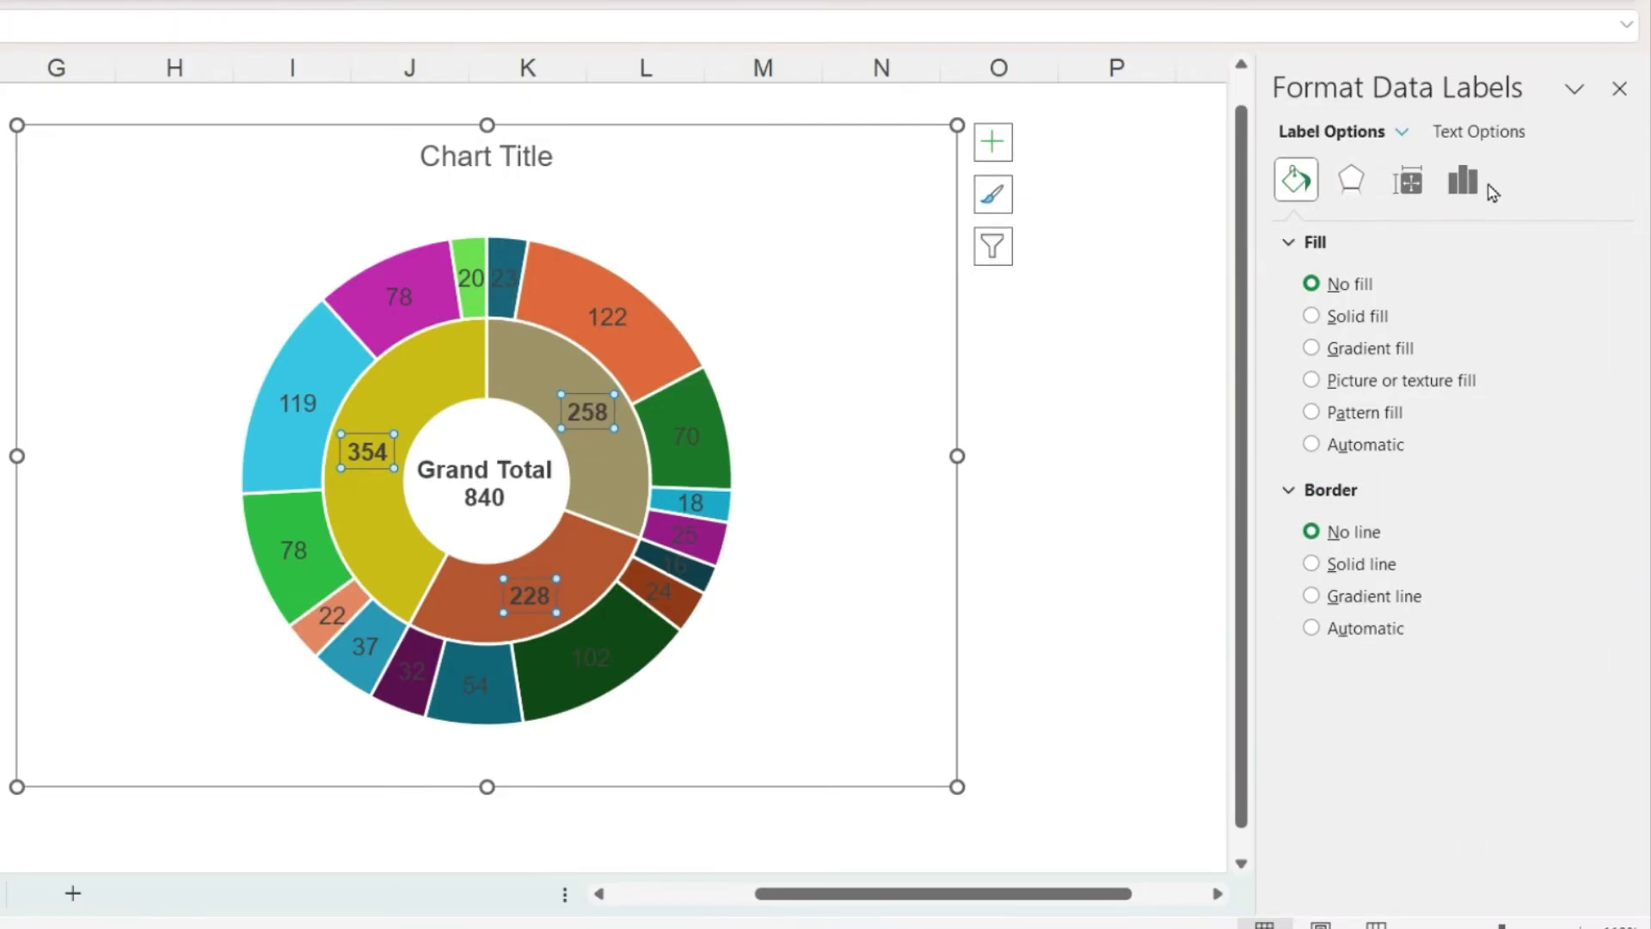
Add season names to the inner ring labels with a ':' separator.
click(1463, 182)
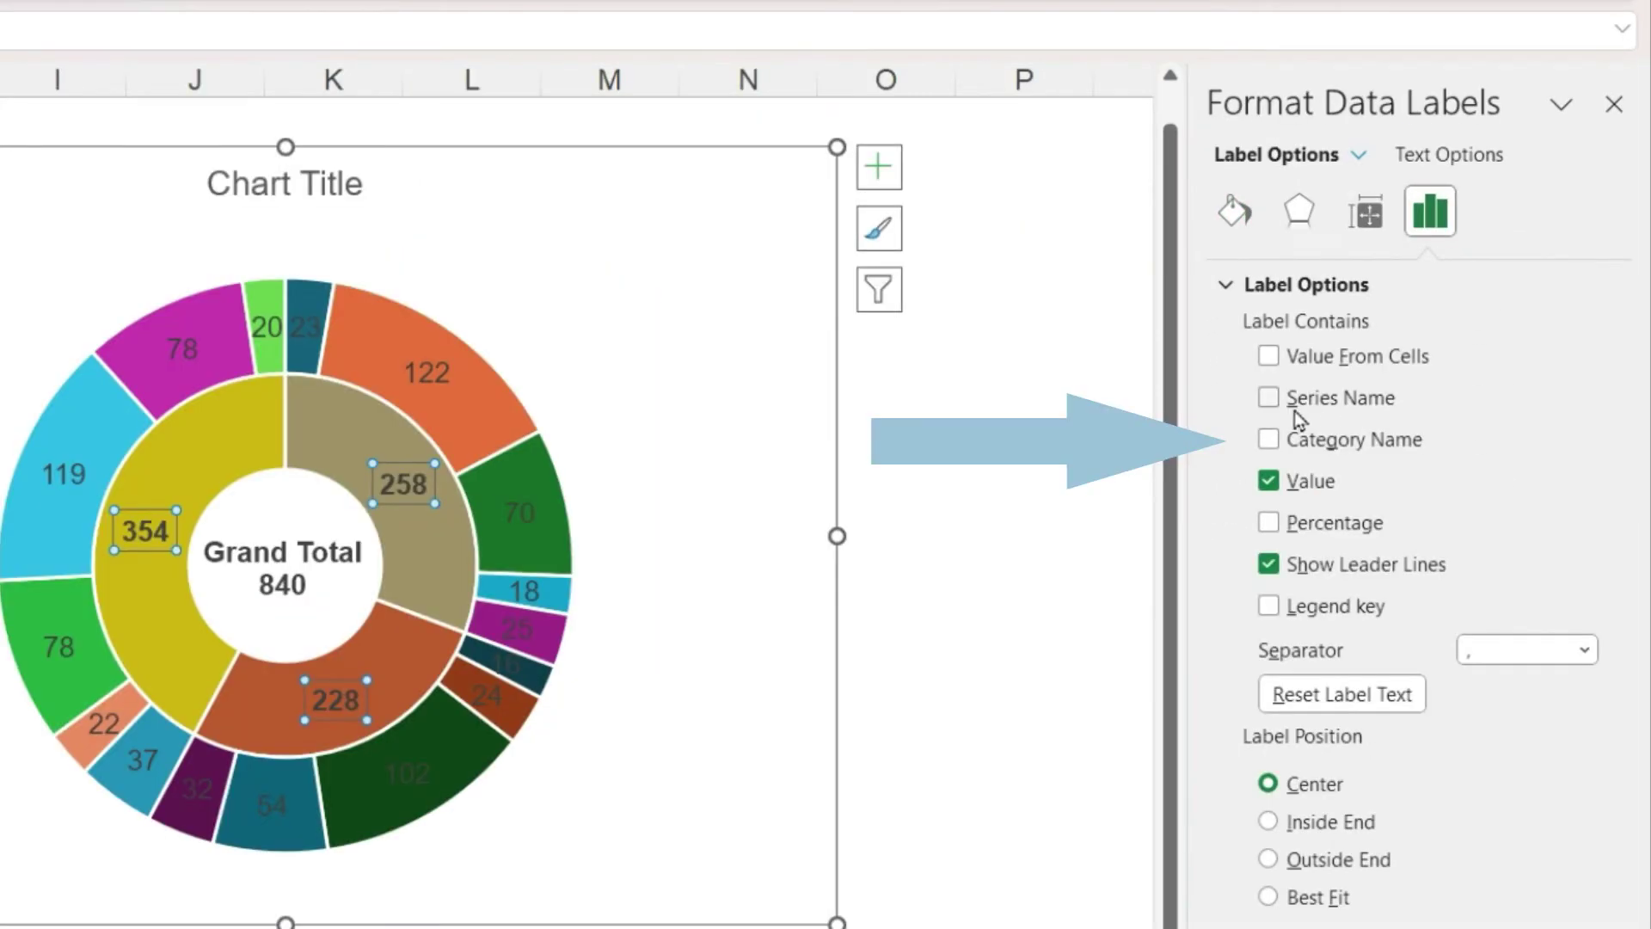
click(1325, 374)
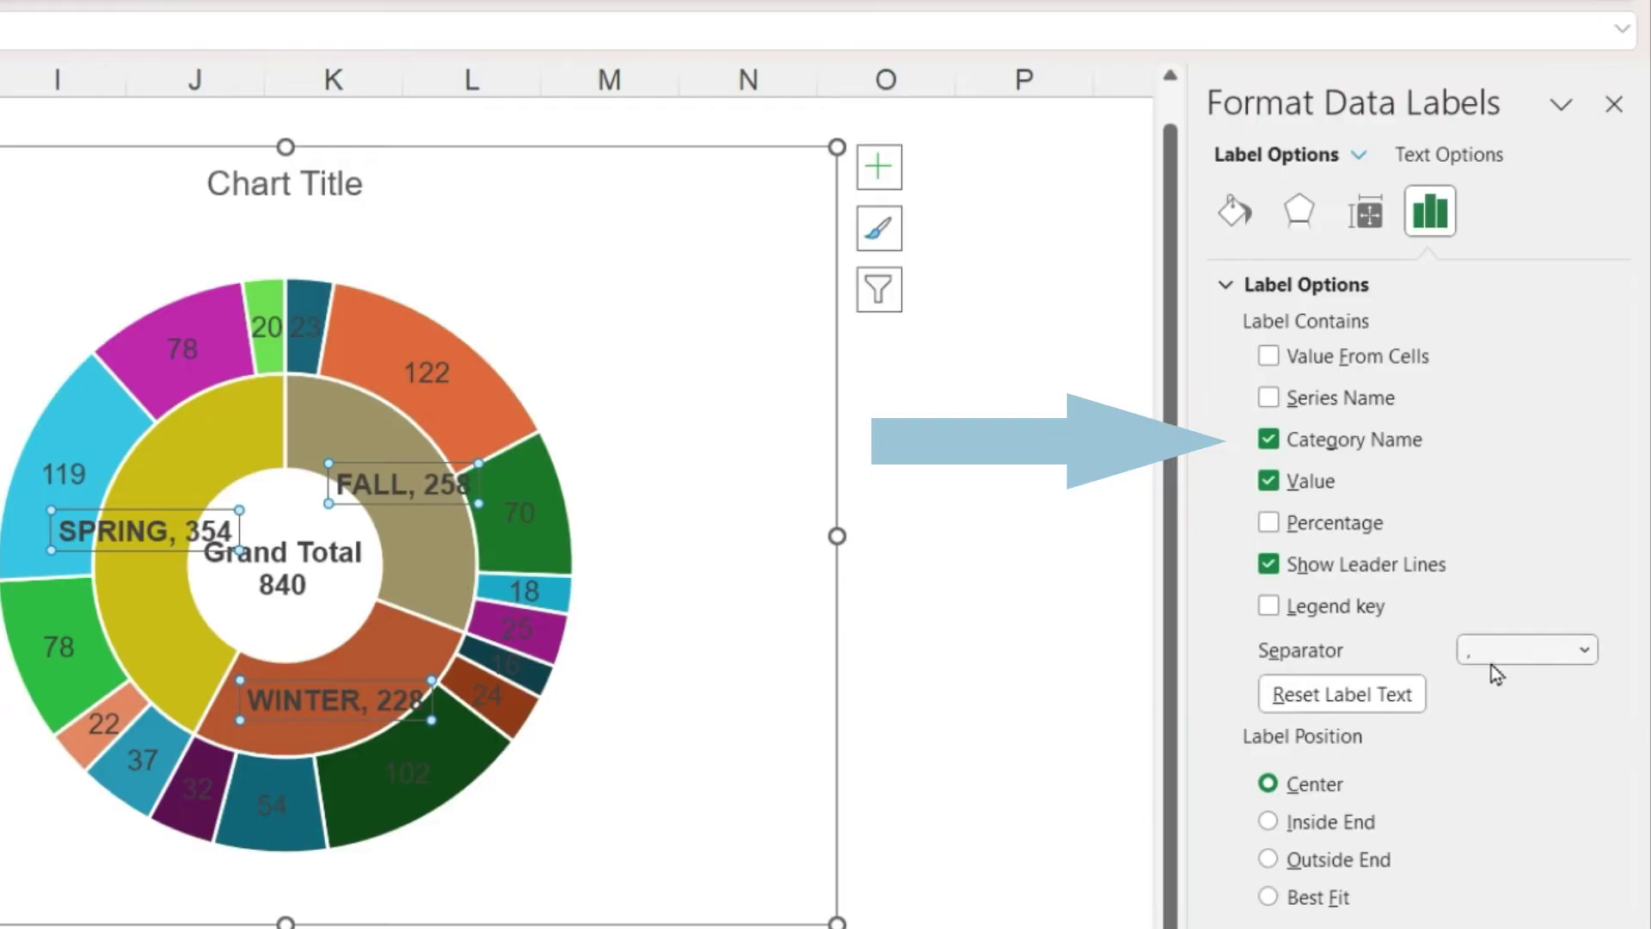
click(1466, 651)
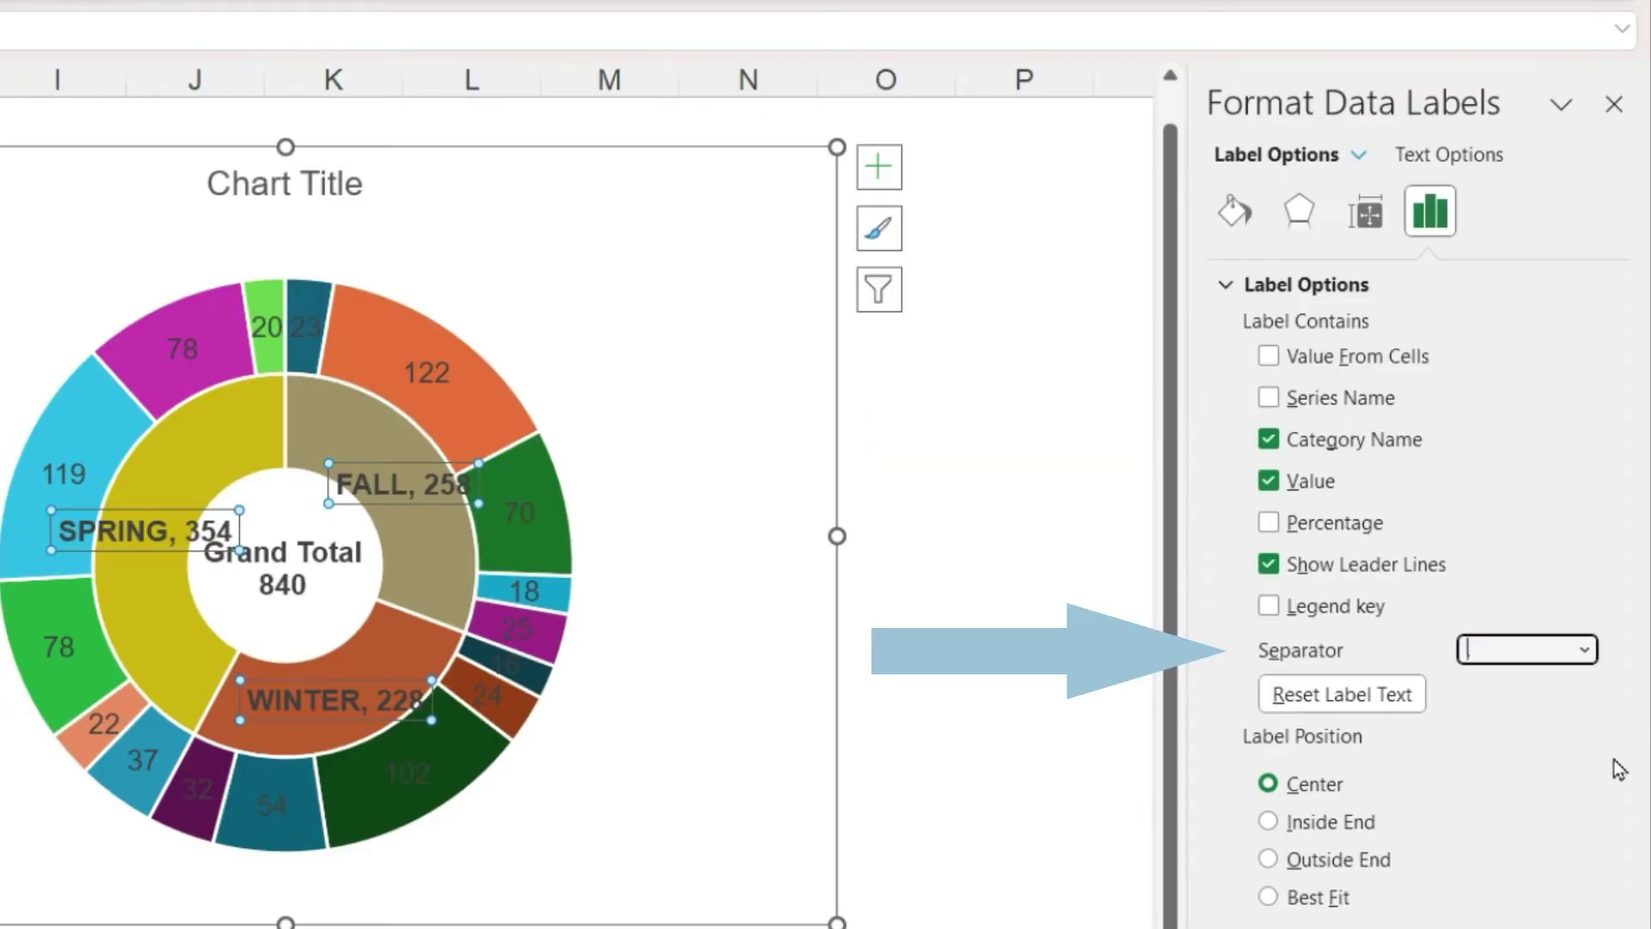
text(:)
key(Return)
Rotate the FALL label to a custom angle of 50°.
click(402, 483)
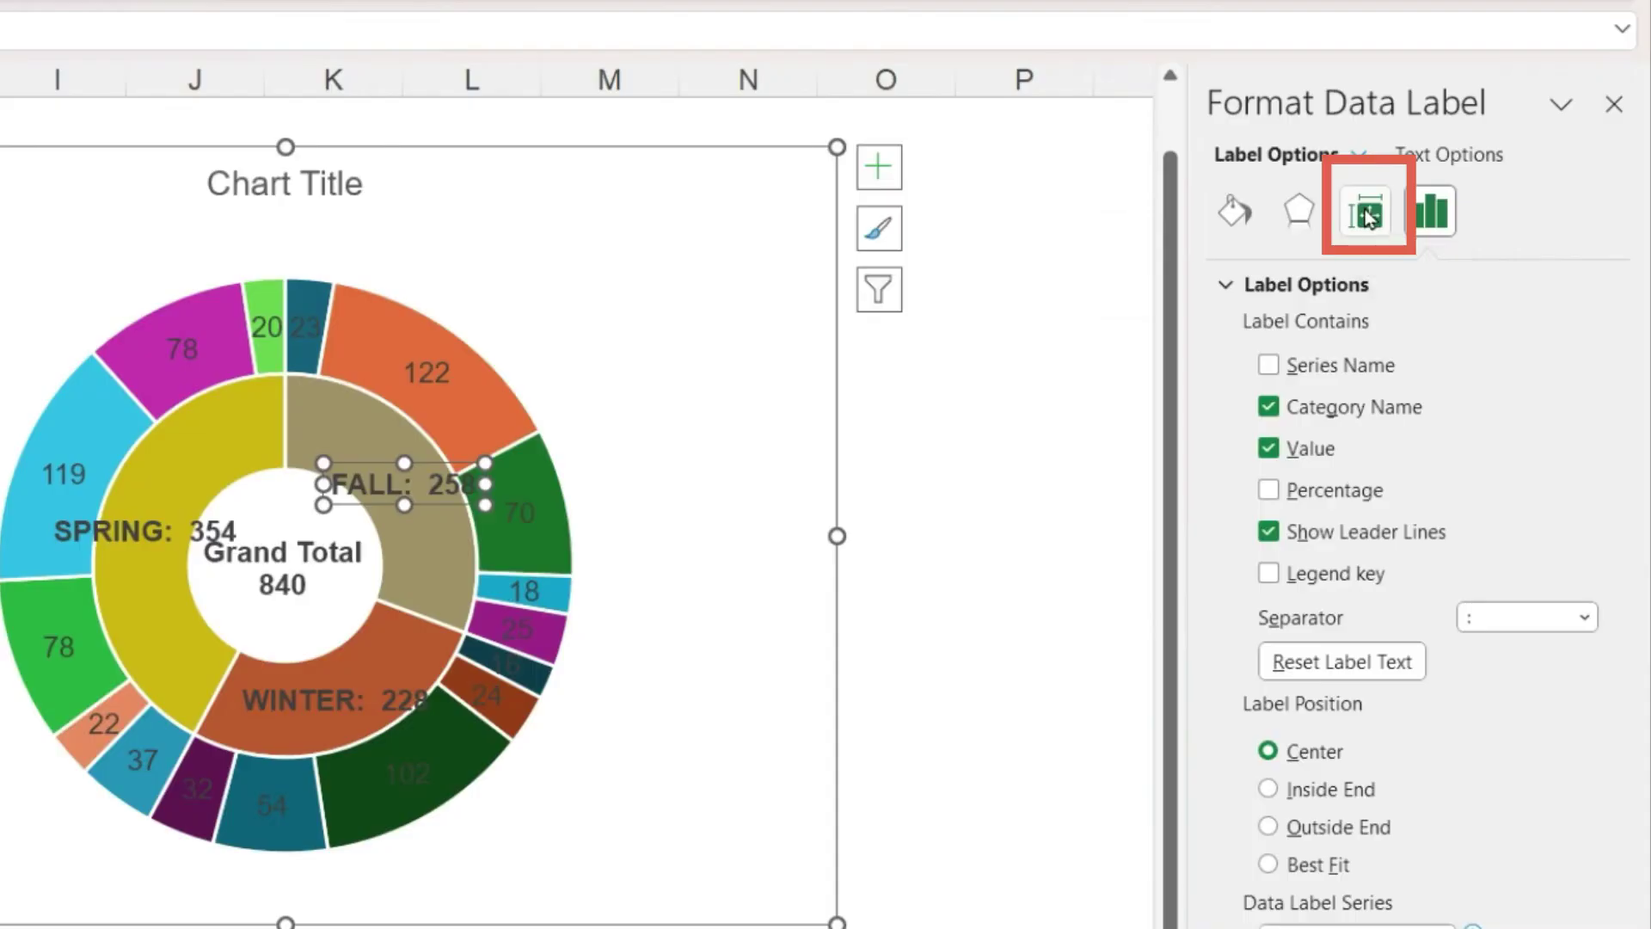
click(1015, 469)
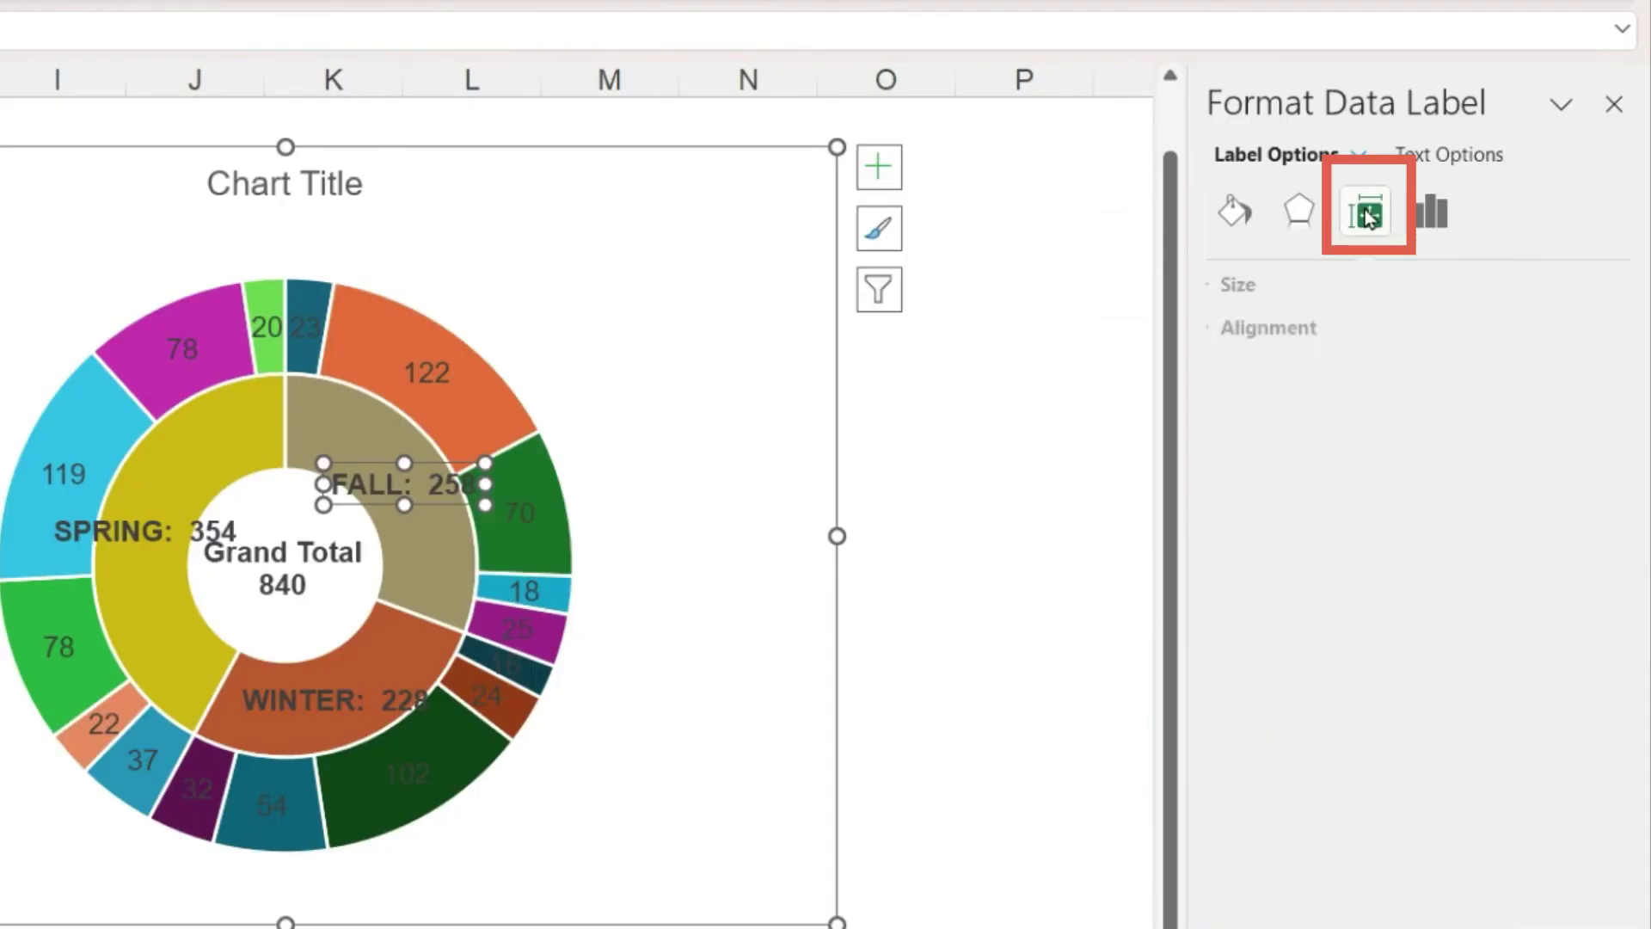
click(1226, 328)
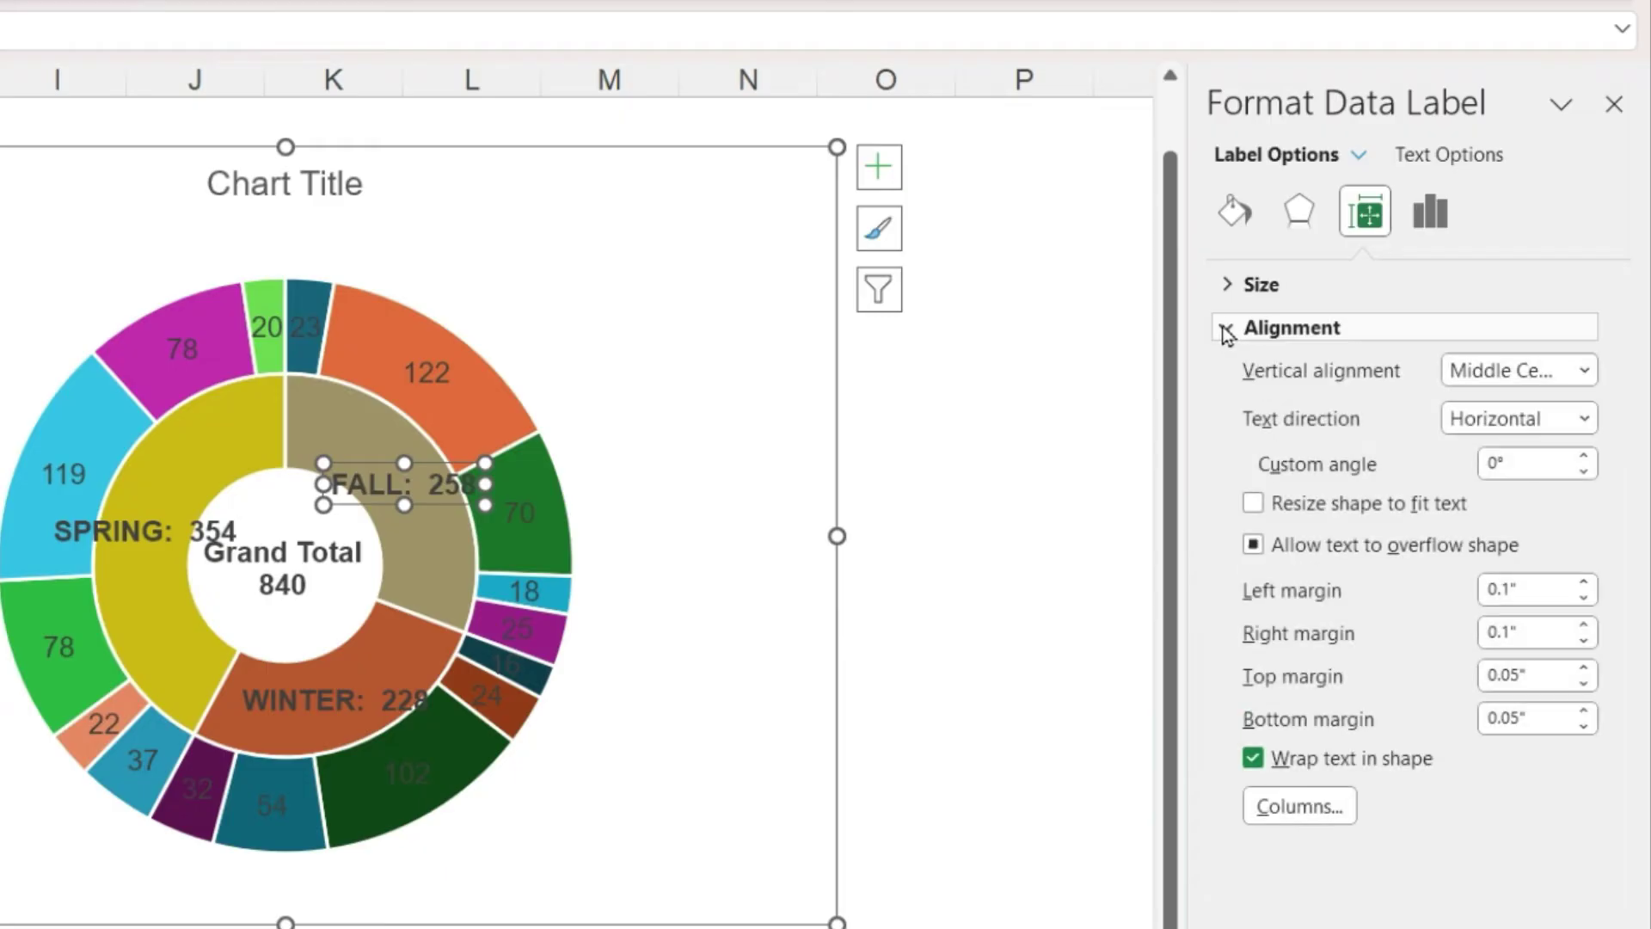
click(1583, 456)
click(1583, 456)
click(1583, 457)
click(1583, 457)
click(1583, 457)
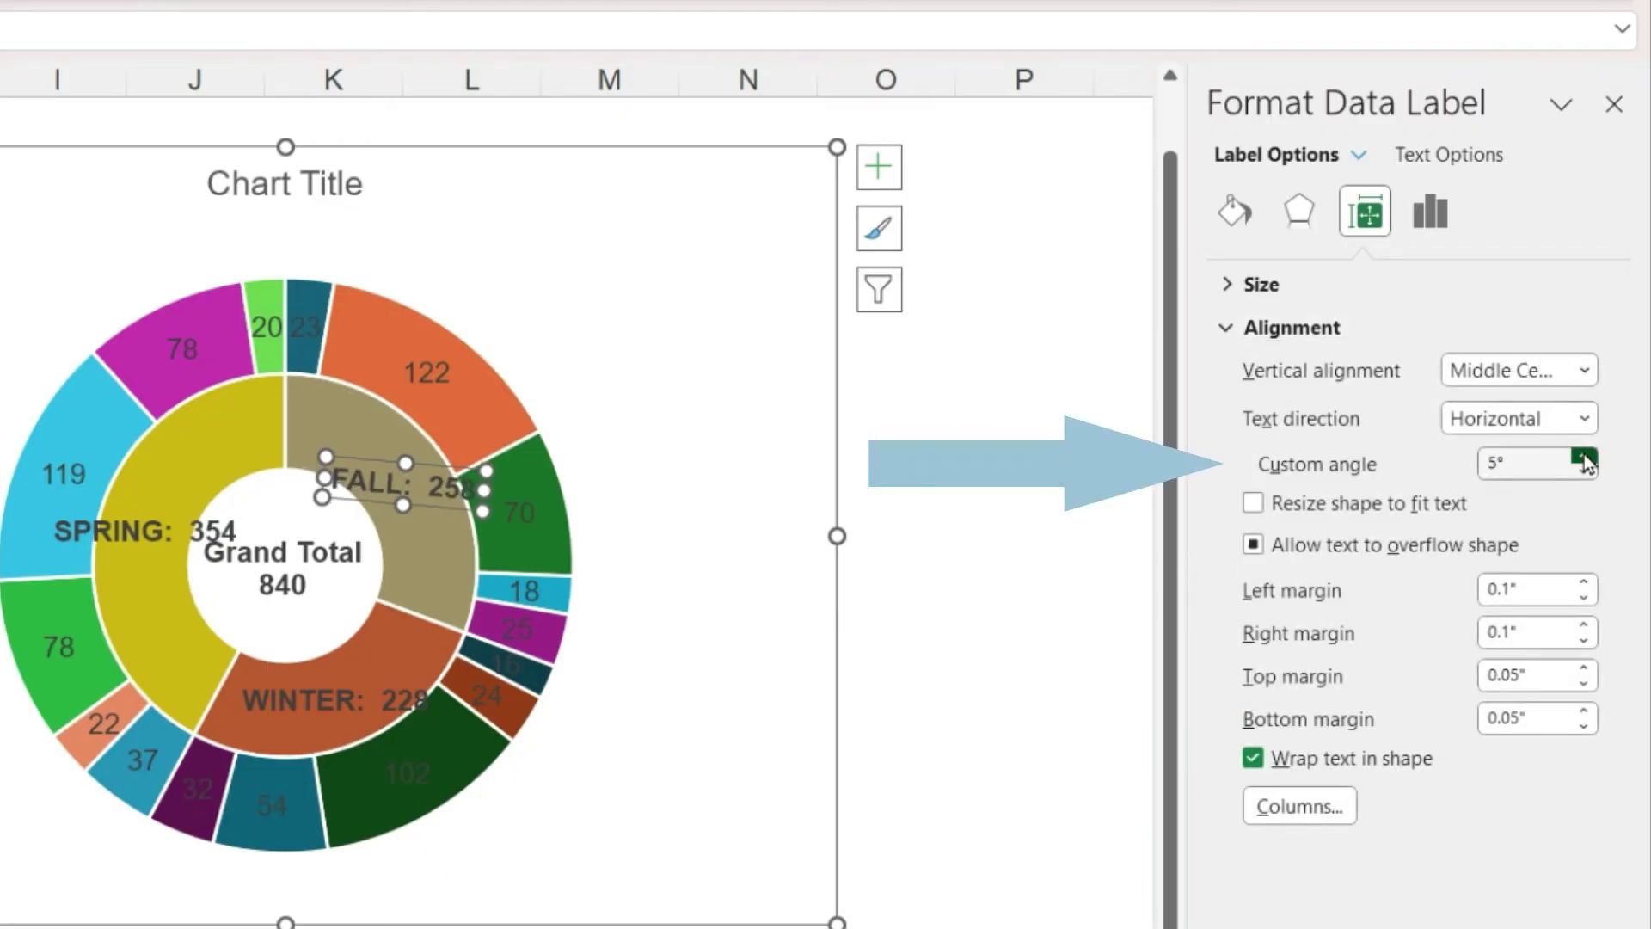
click(1583, 456)
click(1583, 456)
click(1583, 457)
double_click(1526, 465)
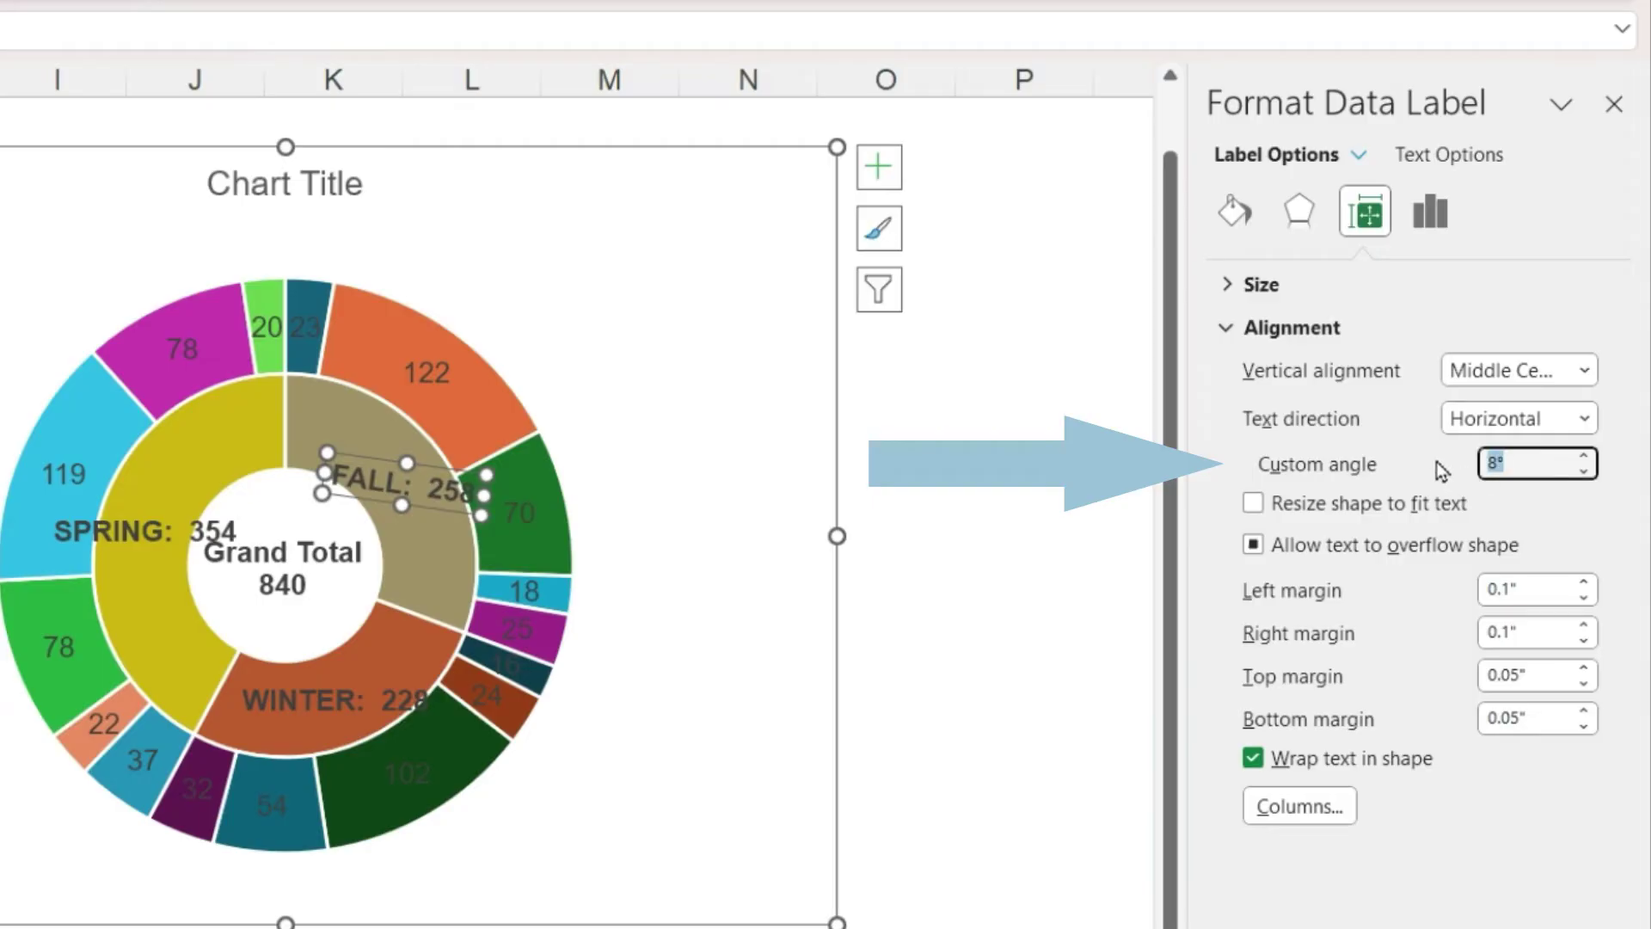
text(50)
key(Return)
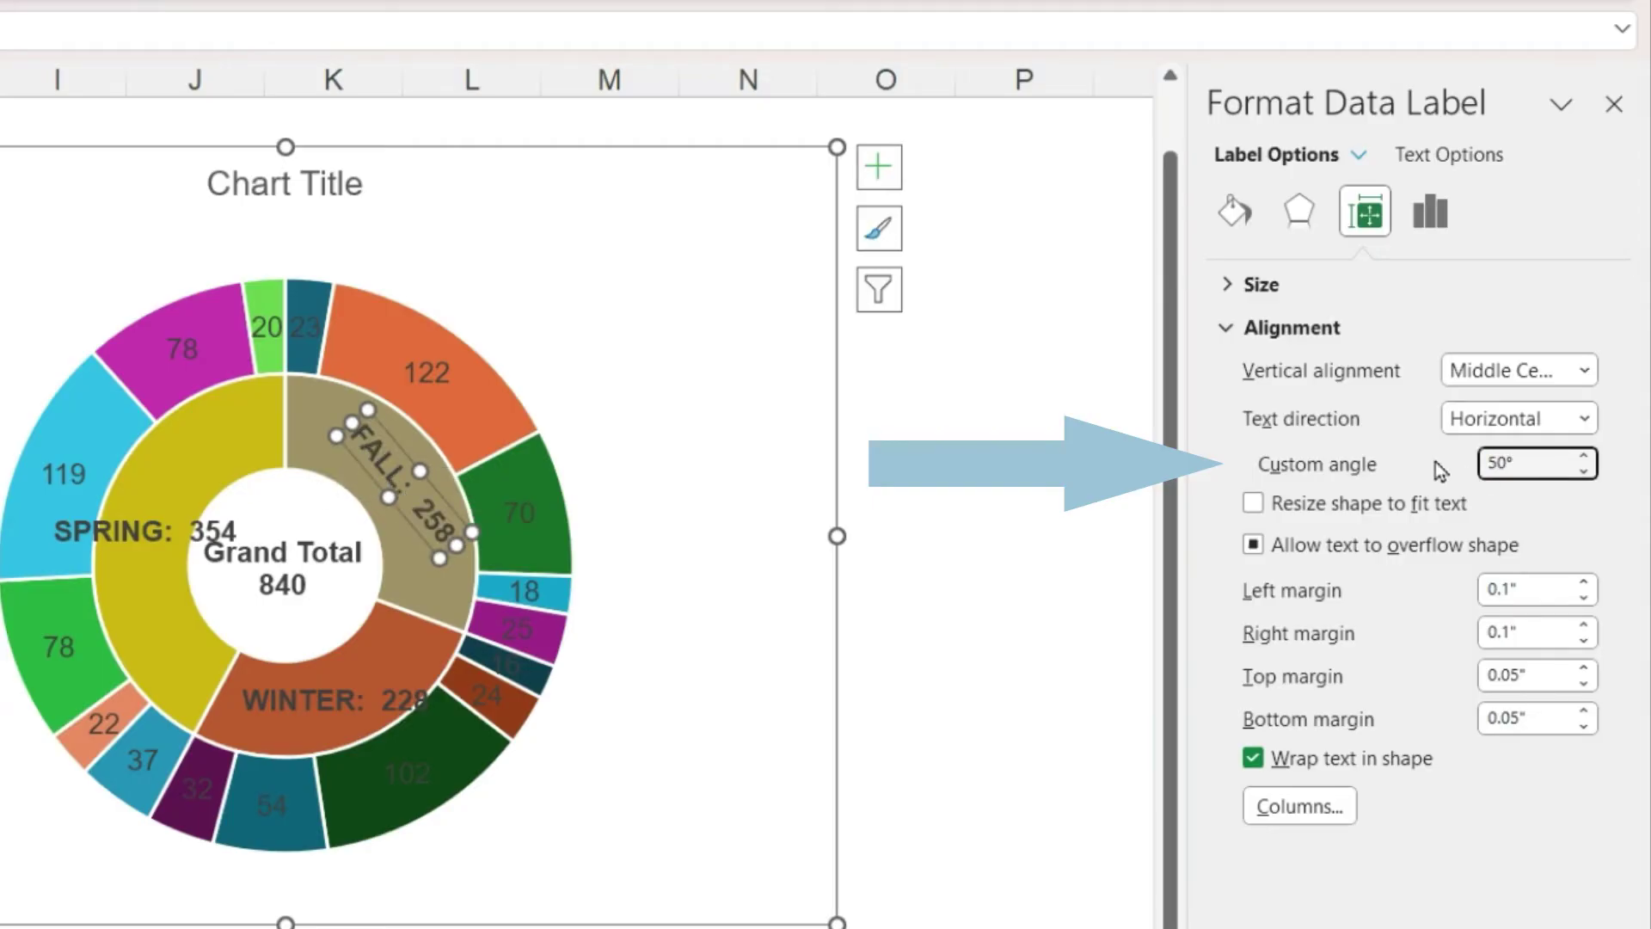
click(911, 595)
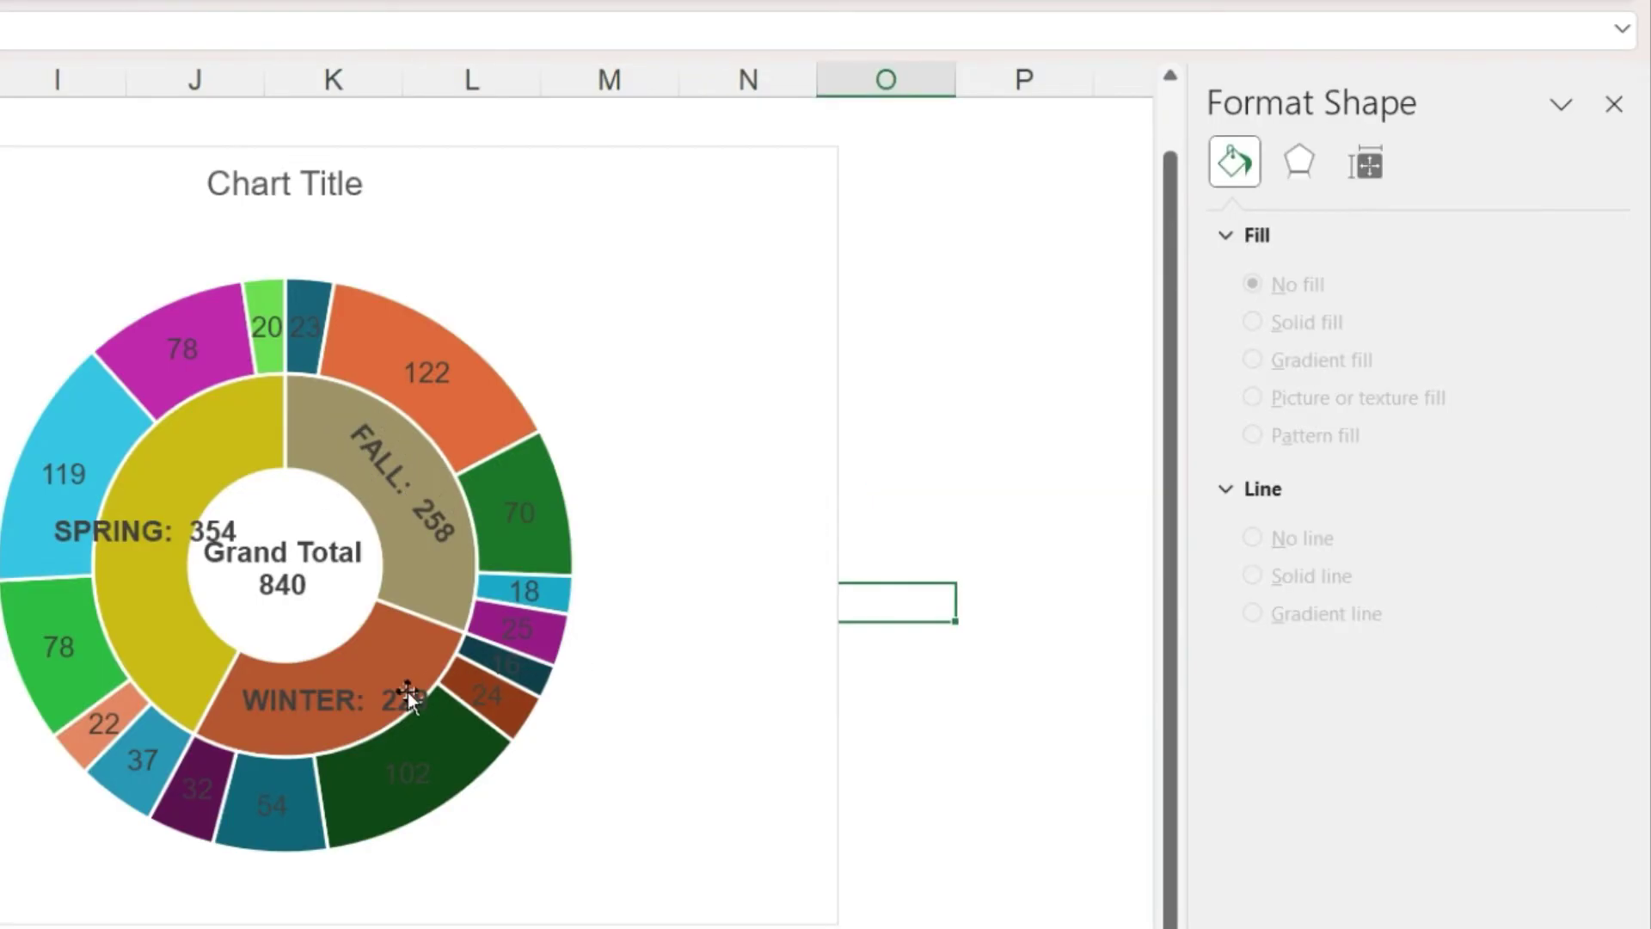
Rotate the WINTER label to -16° and nudge it into place on its slice.
click(360, 695)
click(349, 716)
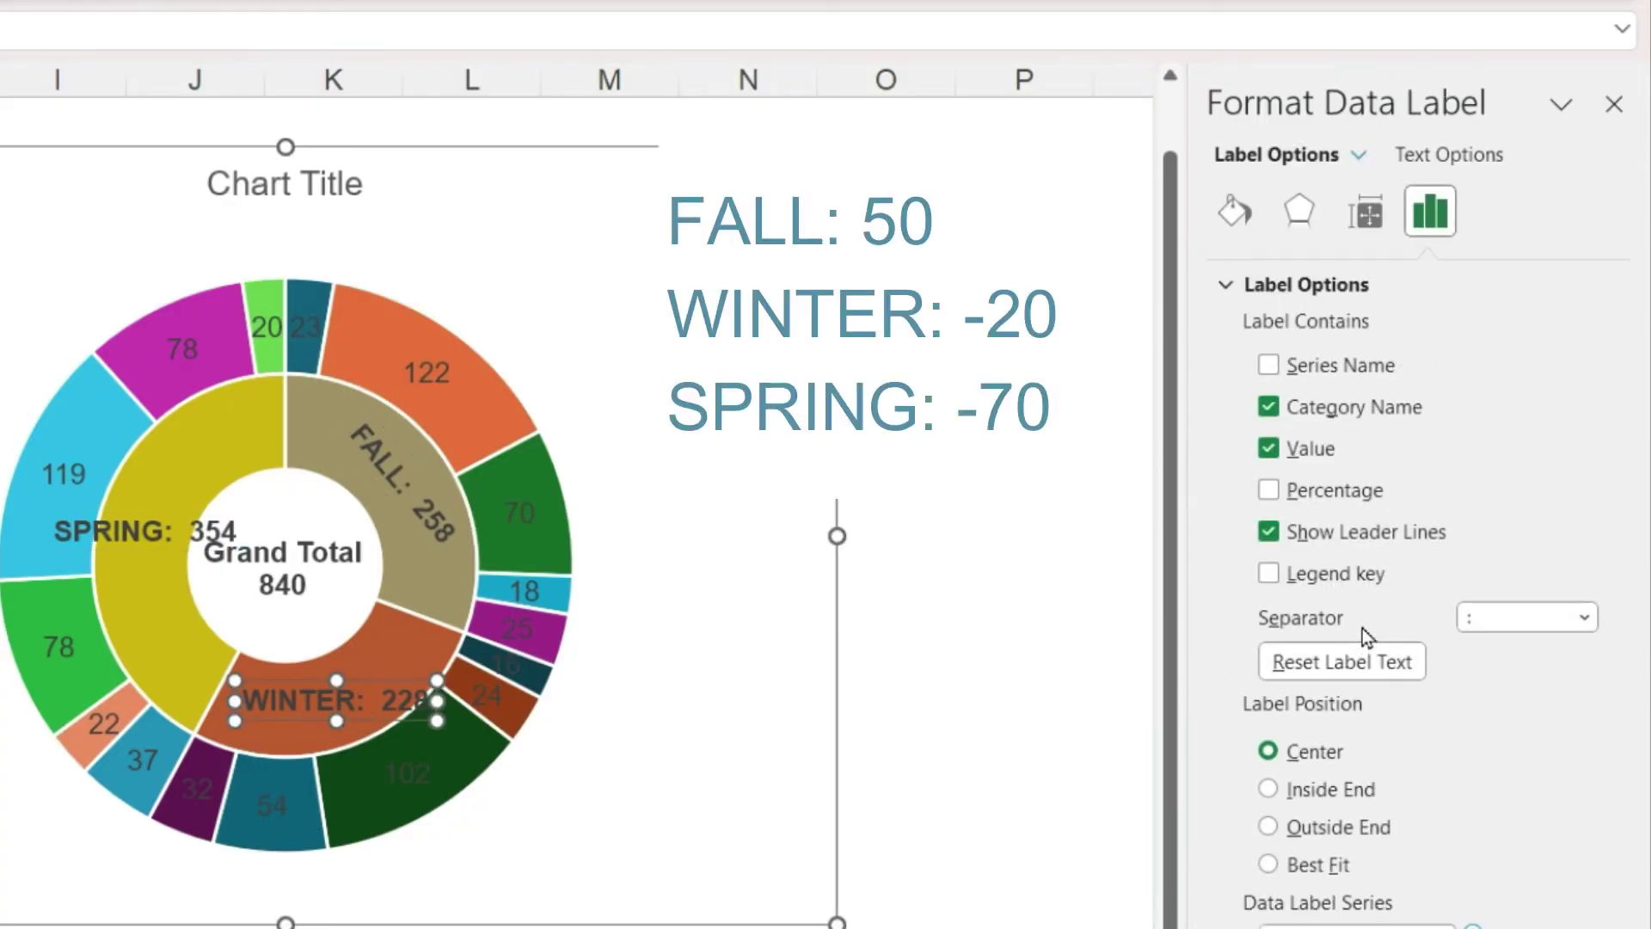
click(1365, 213)
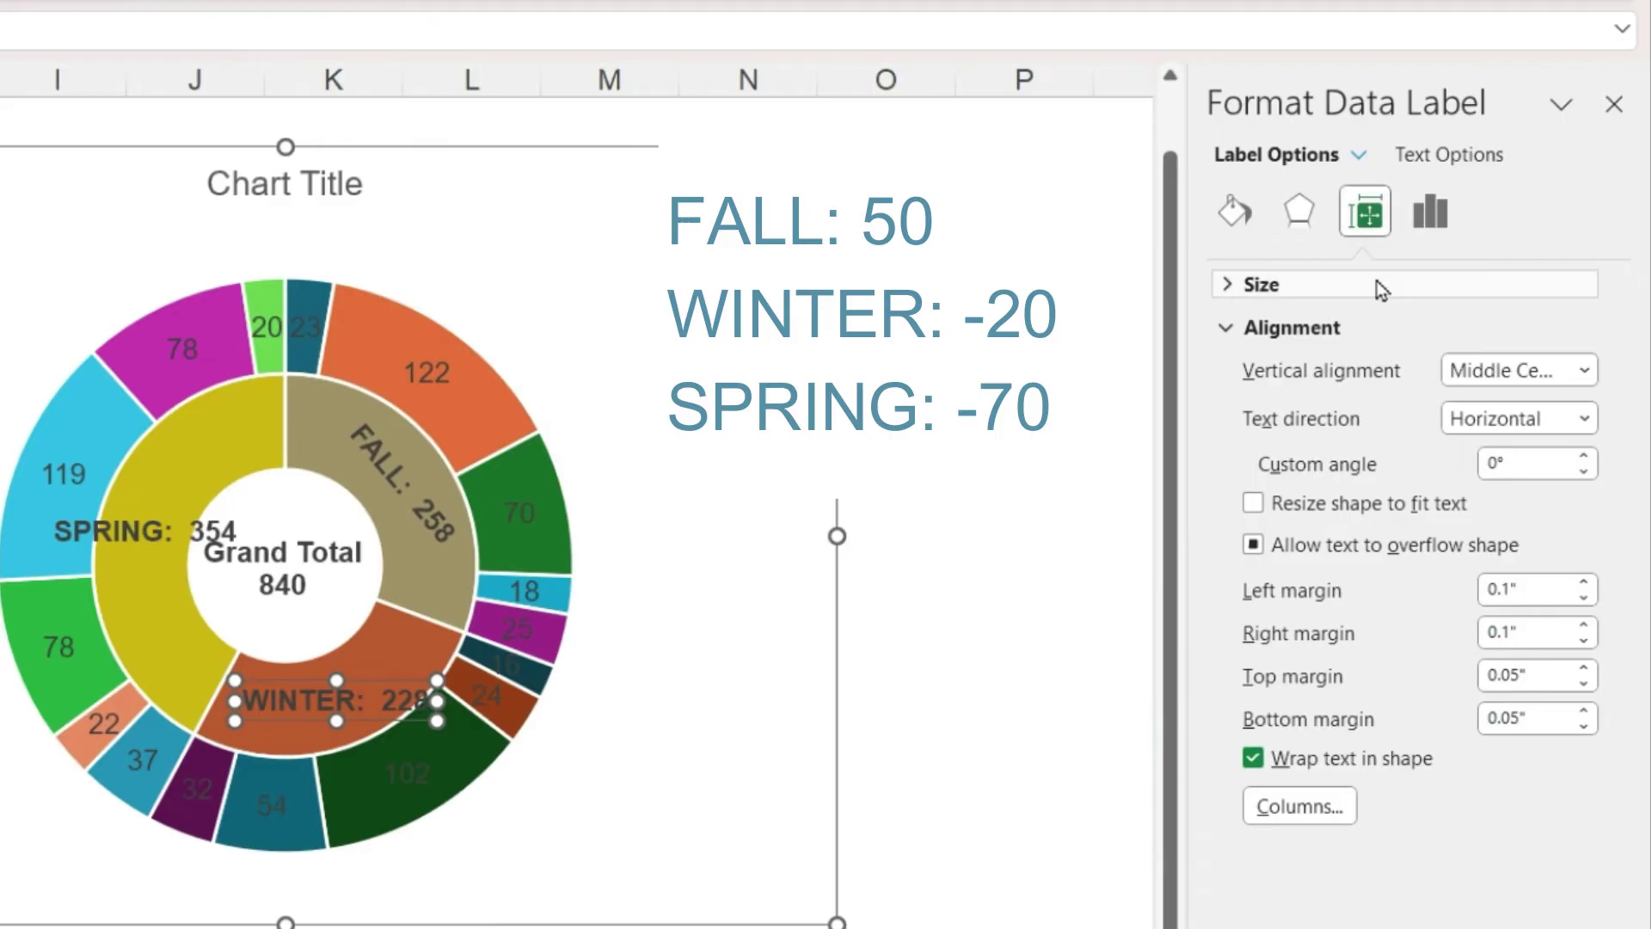
click(1589, 476)
click(1589, 475)
click(1589, 476)
click(1589, 475)
click(1589, 476)
click(1589, 476)
click(1588, 475)
click(1588, 475)
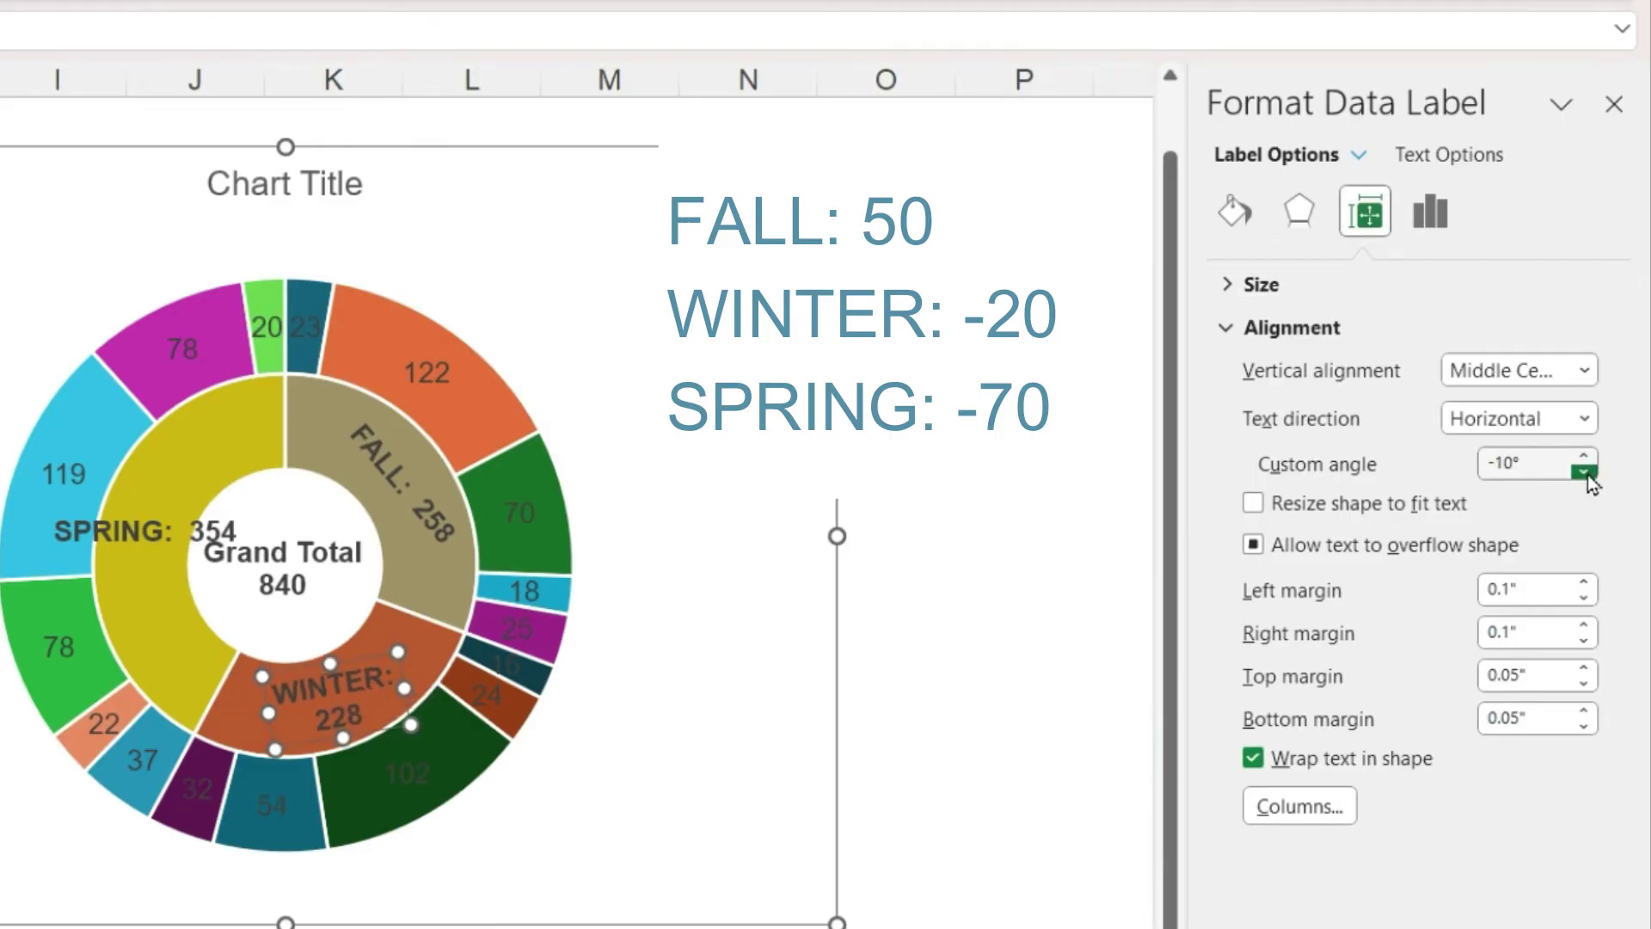
click(1587, 475)
click(1587, 474)
click(1588, 474)
click(1587, 475)
click(1587, 475)
click(1587, 474)
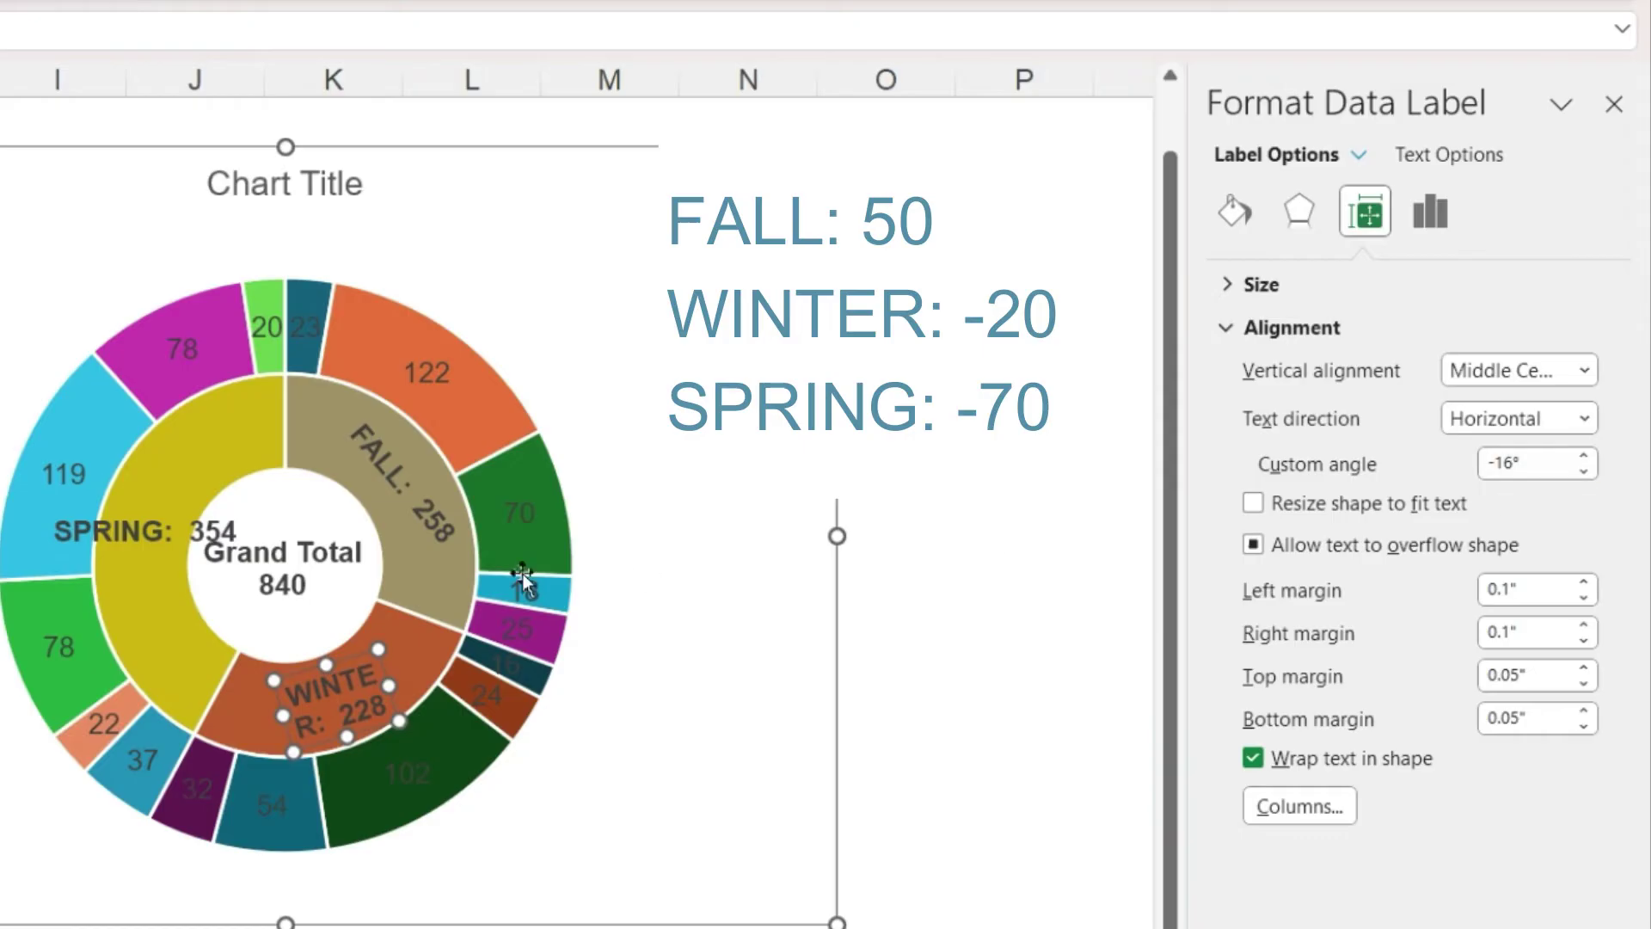
drag(387, 681, 428, 662)
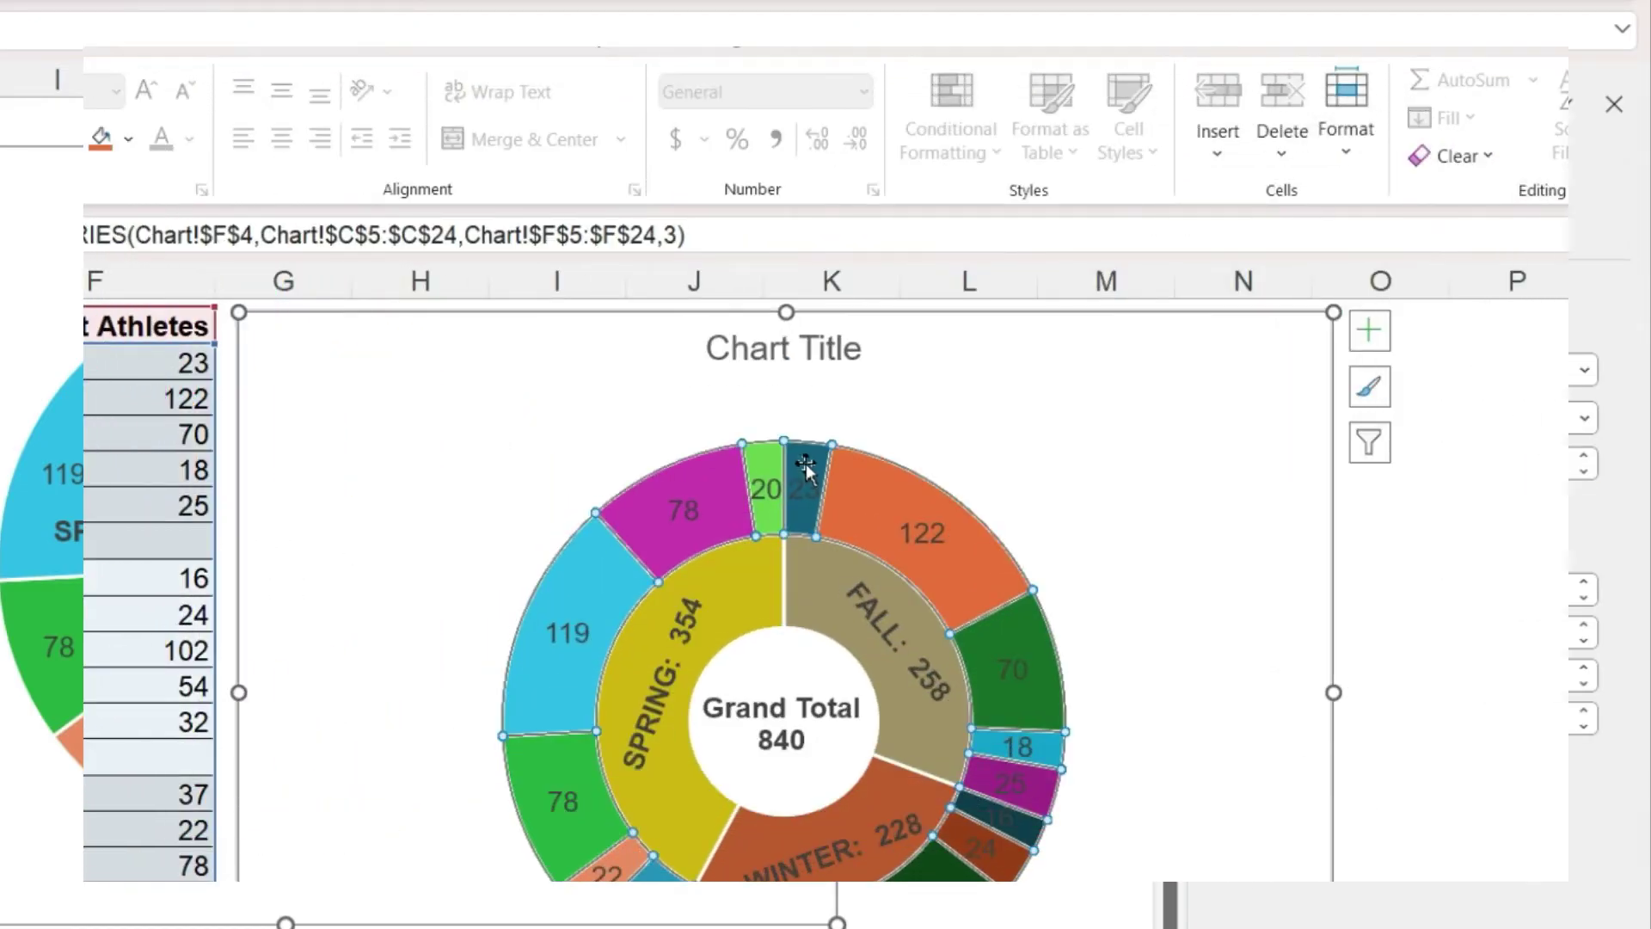
Fill the outer-ring 23 slice with a light beige (#DCD5C2) lightened from the Fall tan.
click(807, 463)
click(807, 461)
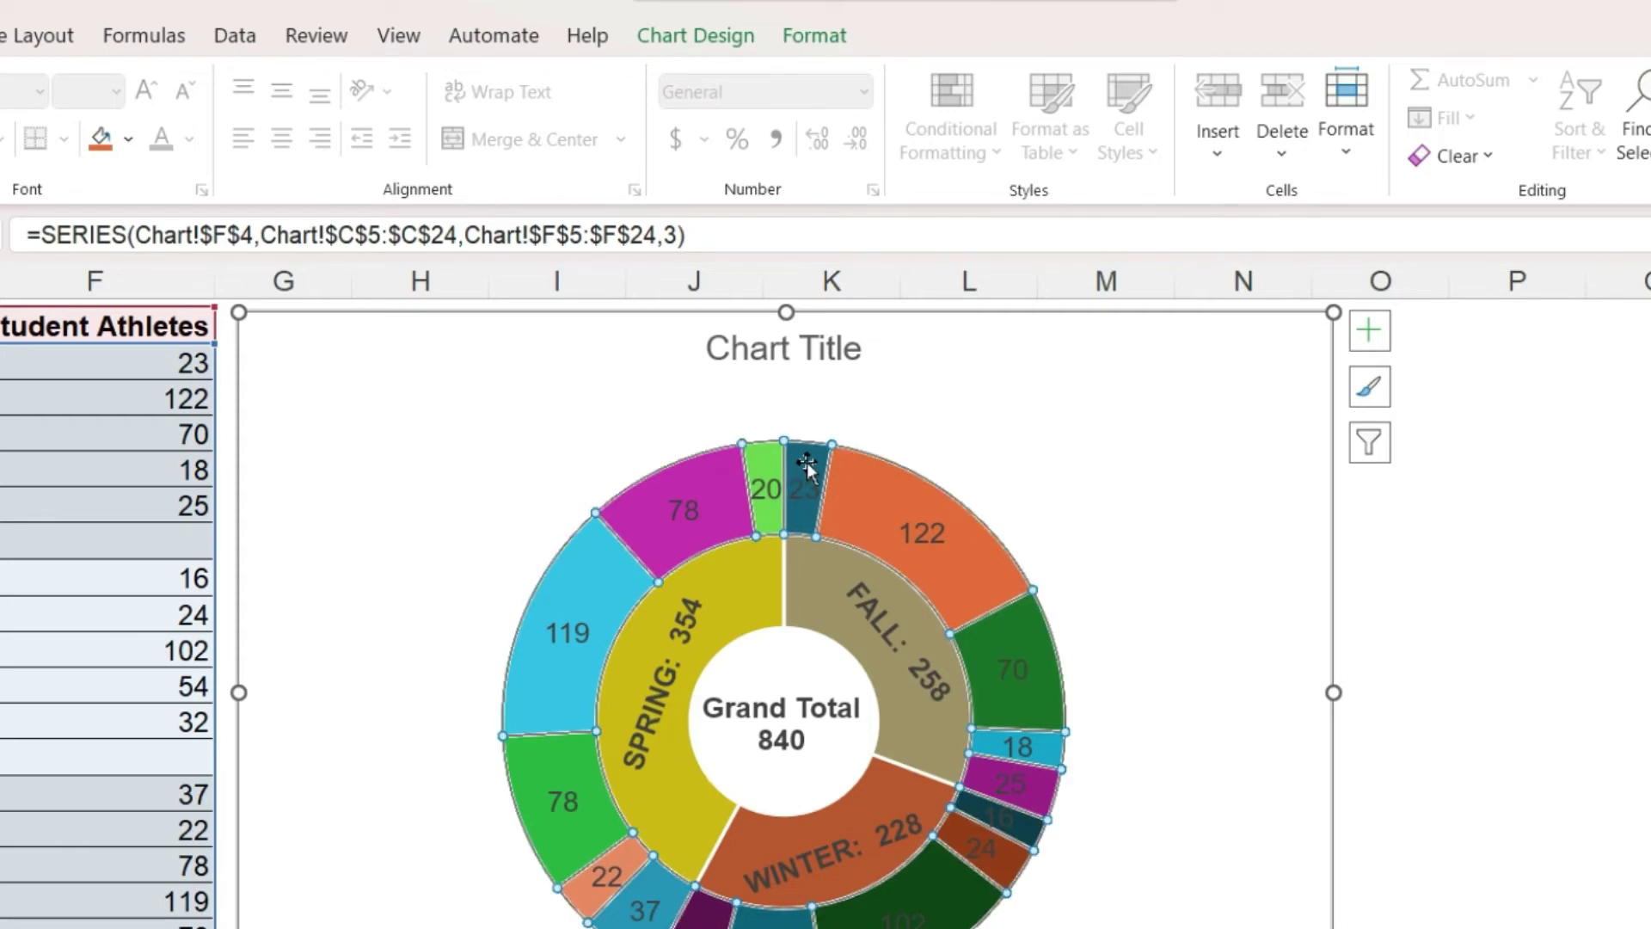
click(806, 462)
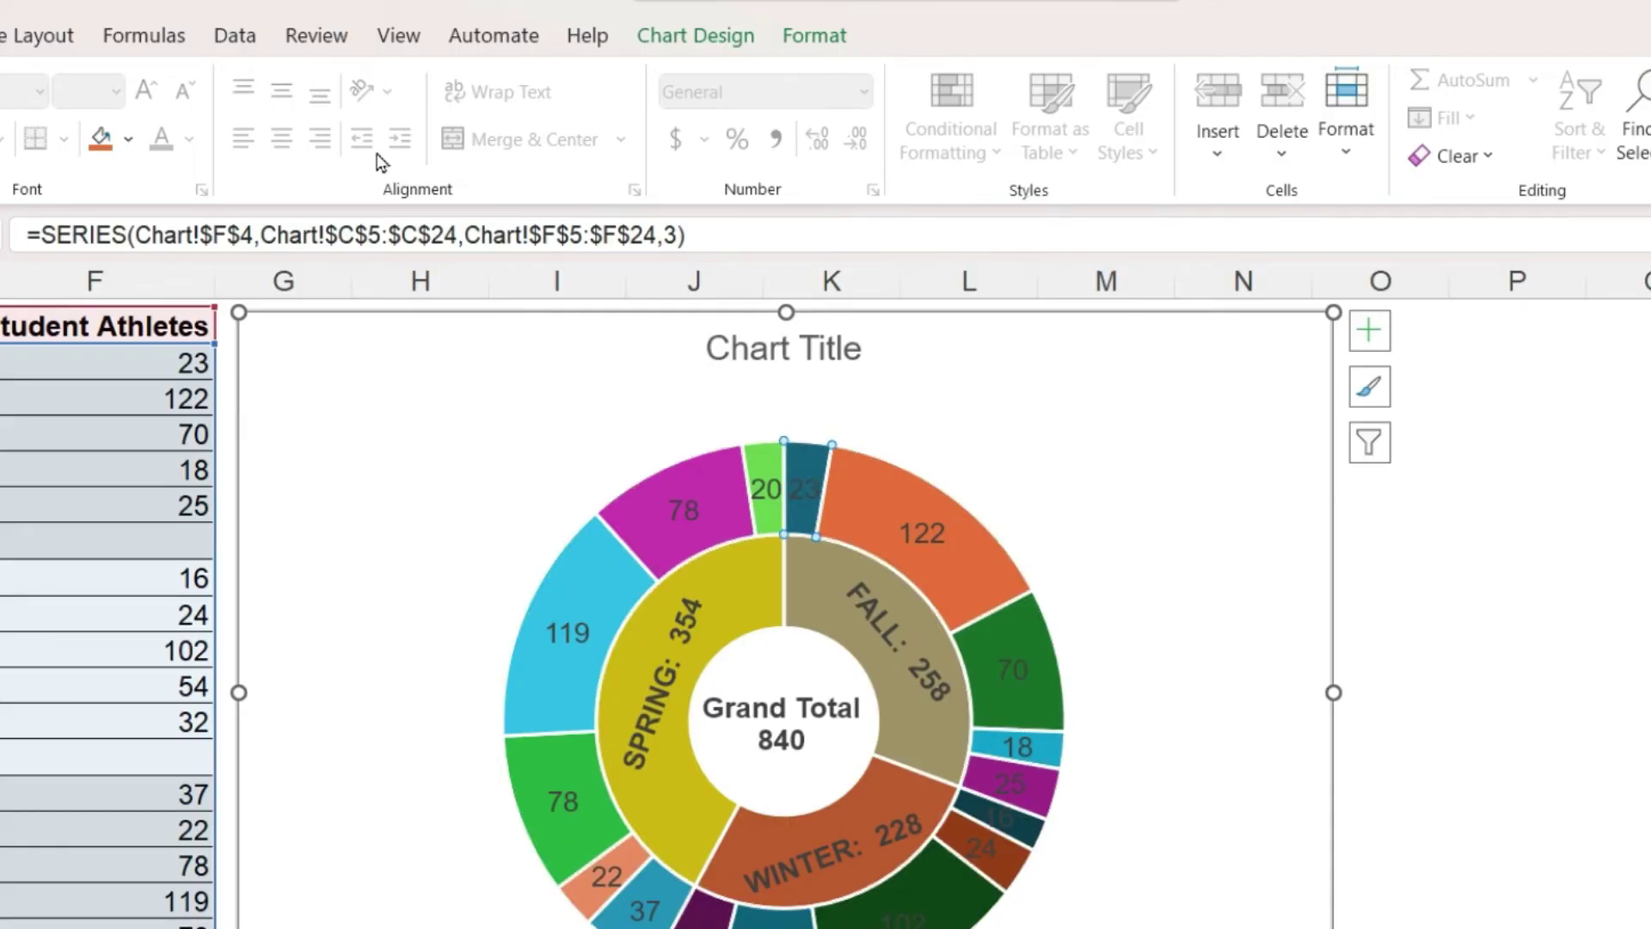
click(129, 139)
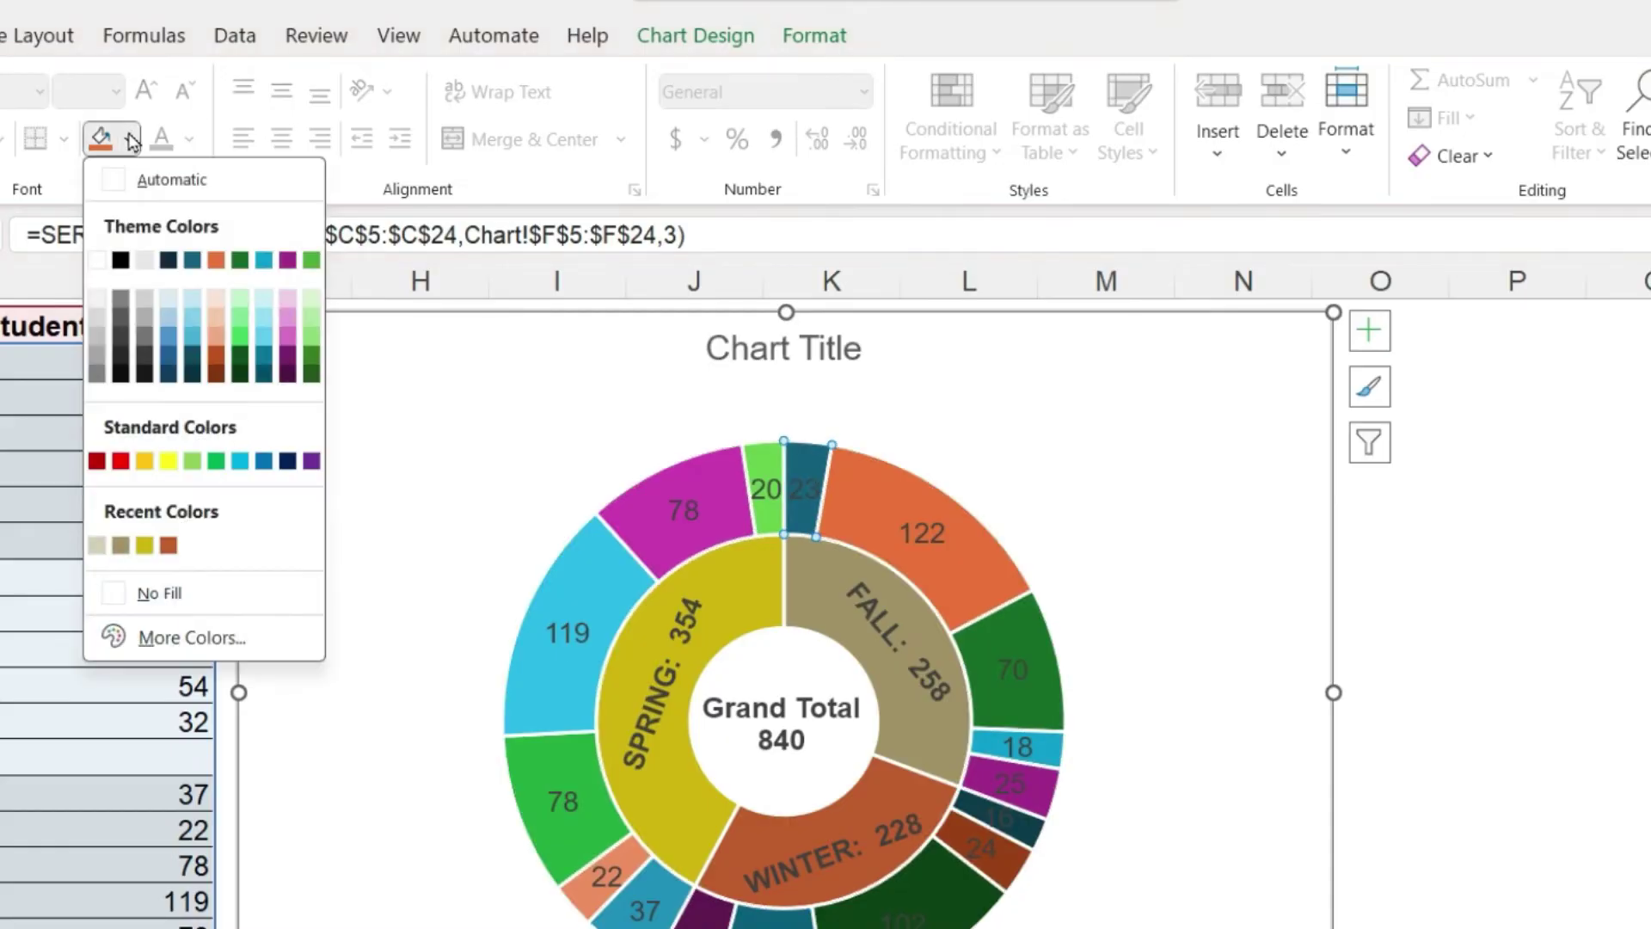
click(121, 545)
click(130, 141)
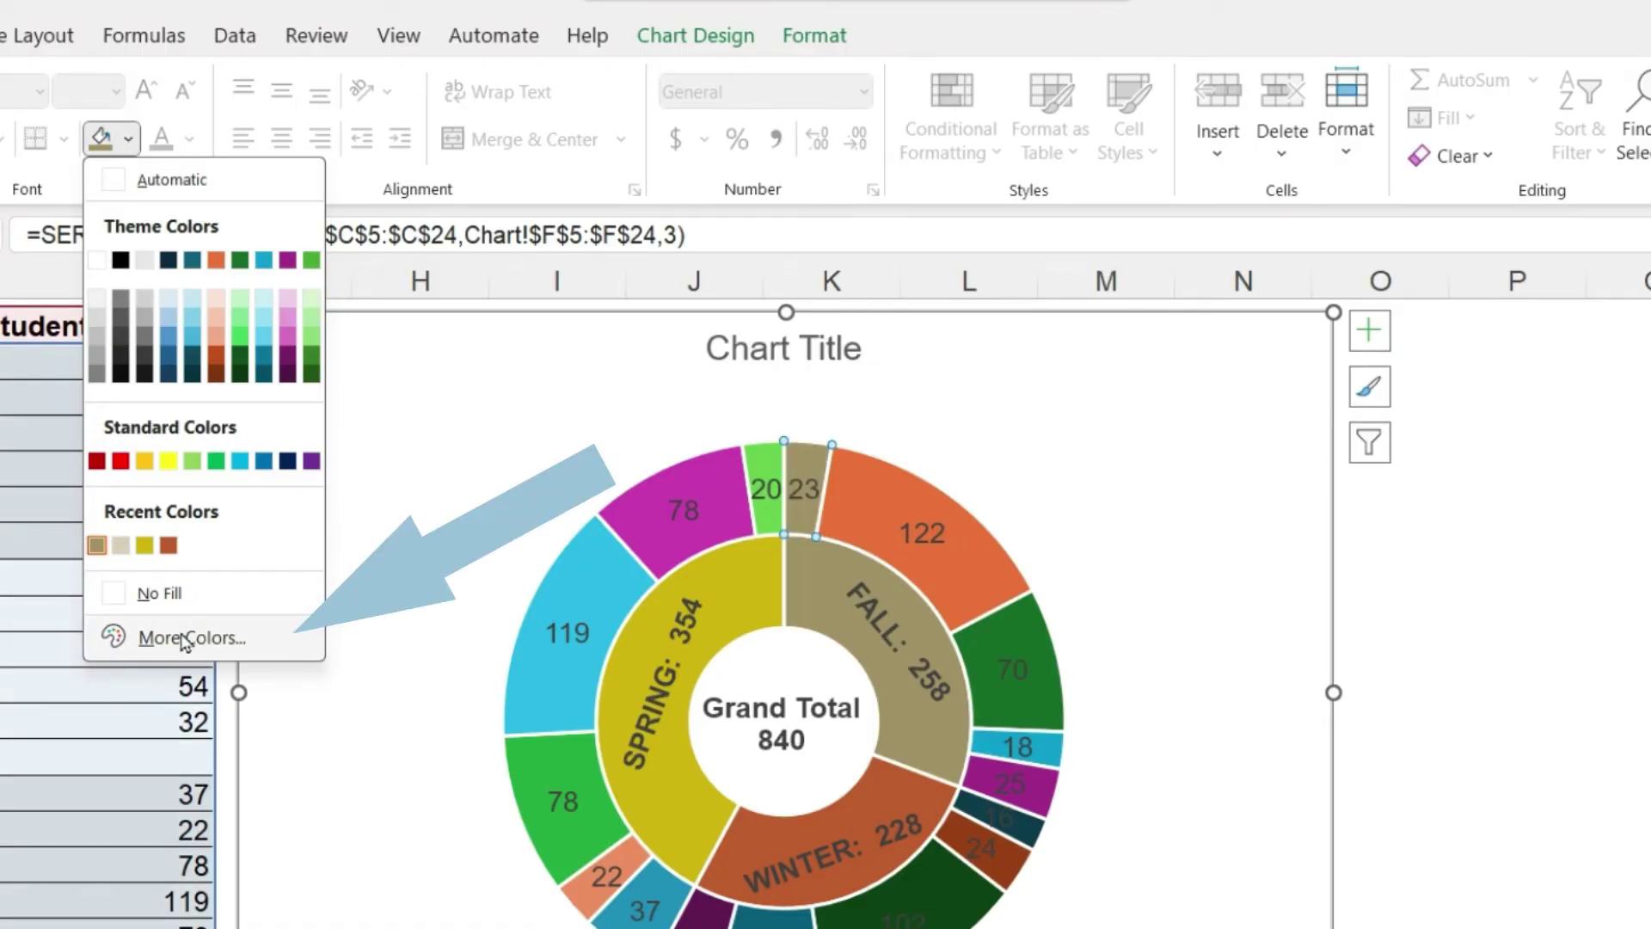
click(185, 641)
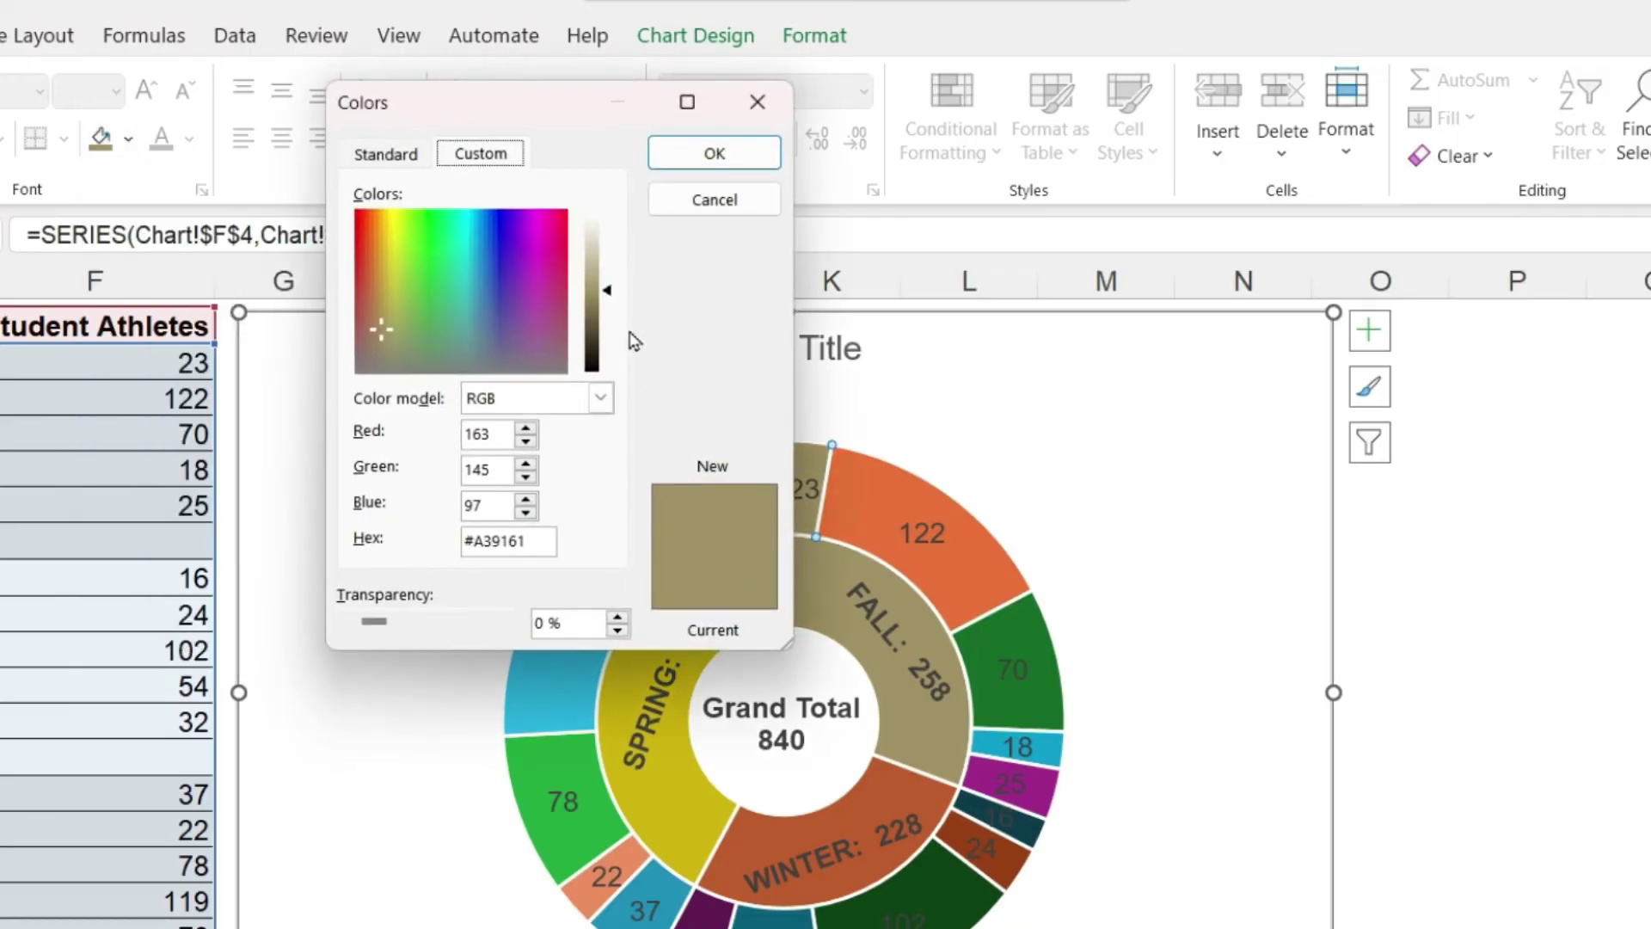
click(594, 244)
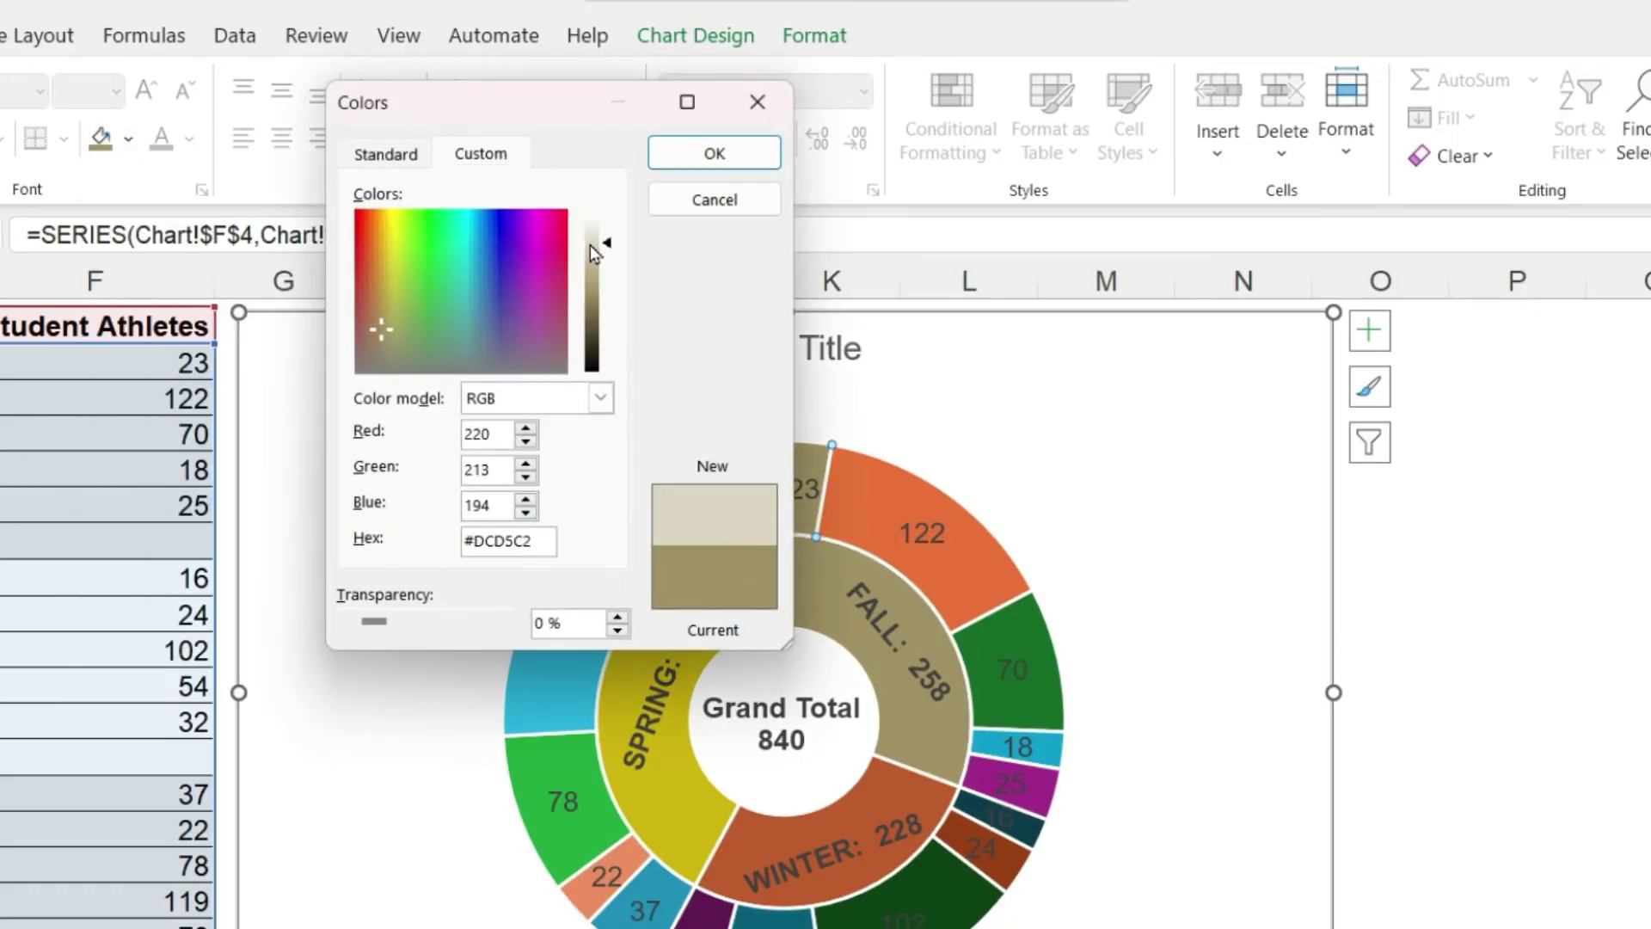
click(714, 153)
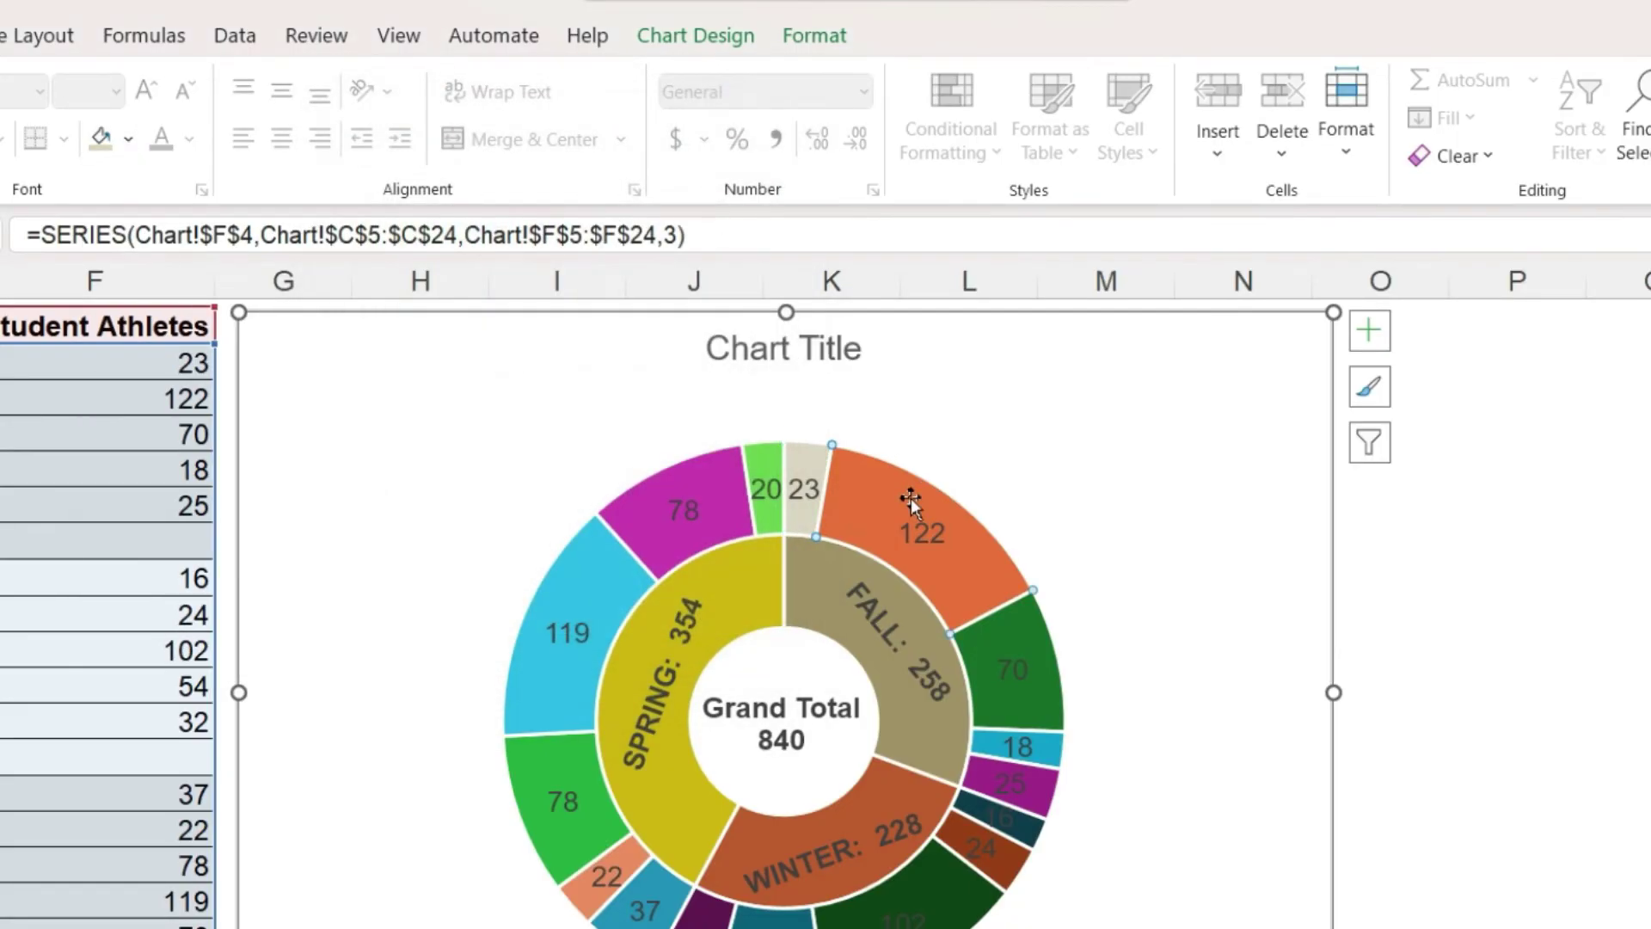
Apply the same light beige to the 122, 70, 18 and 25 Fall slices.
click(127, 138)
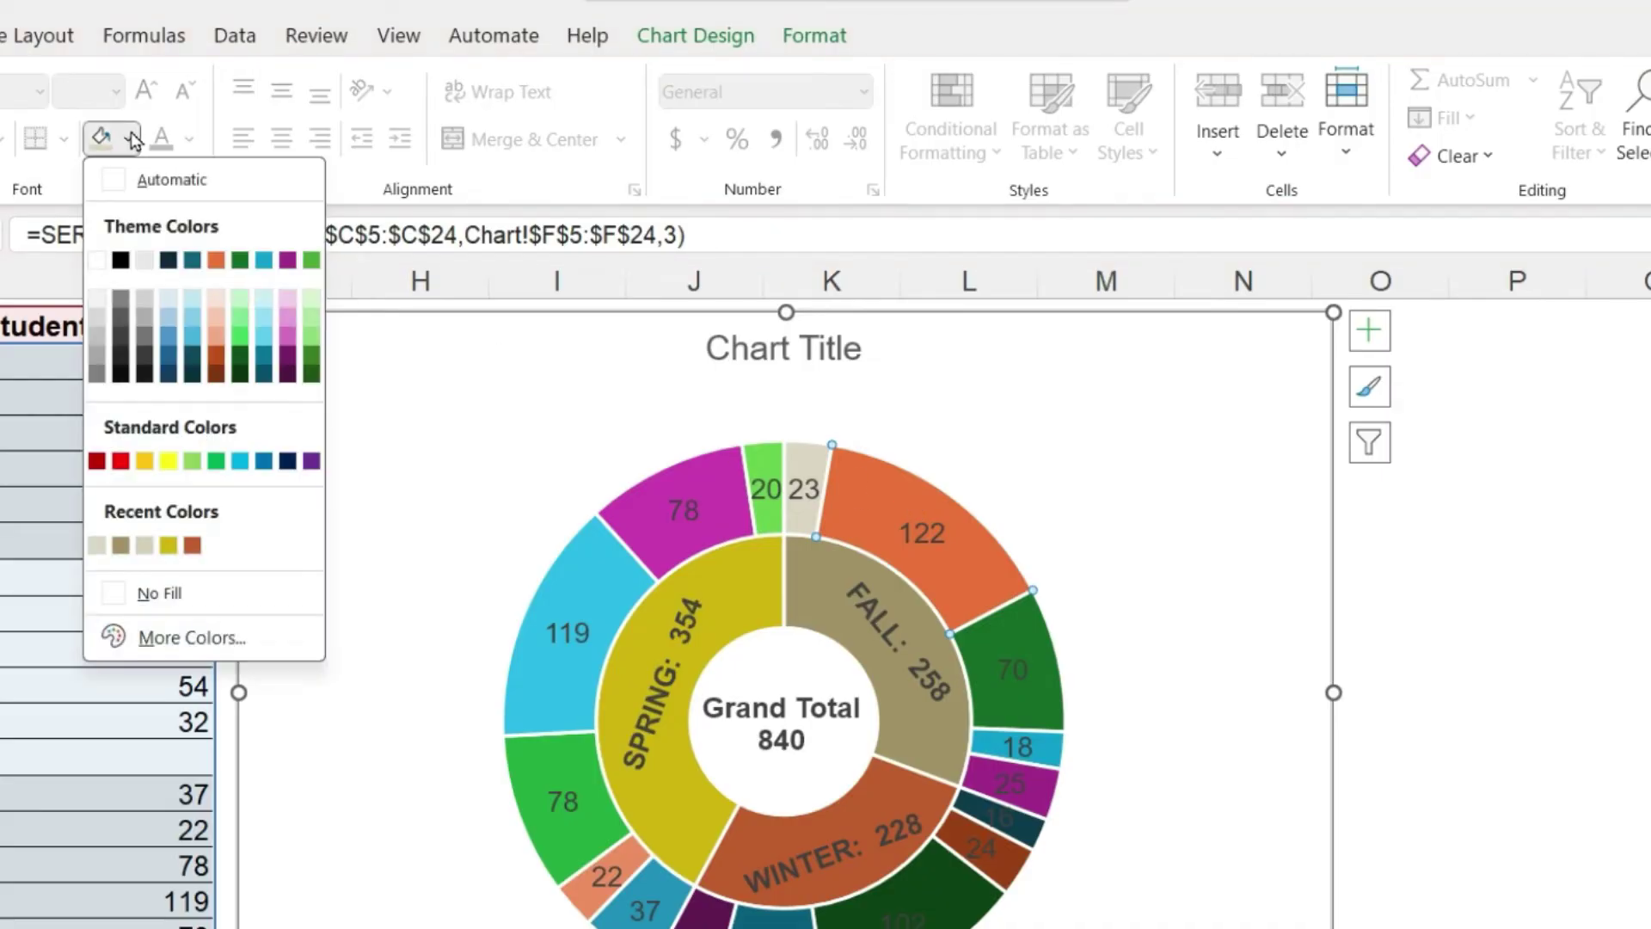
click(97, 545)
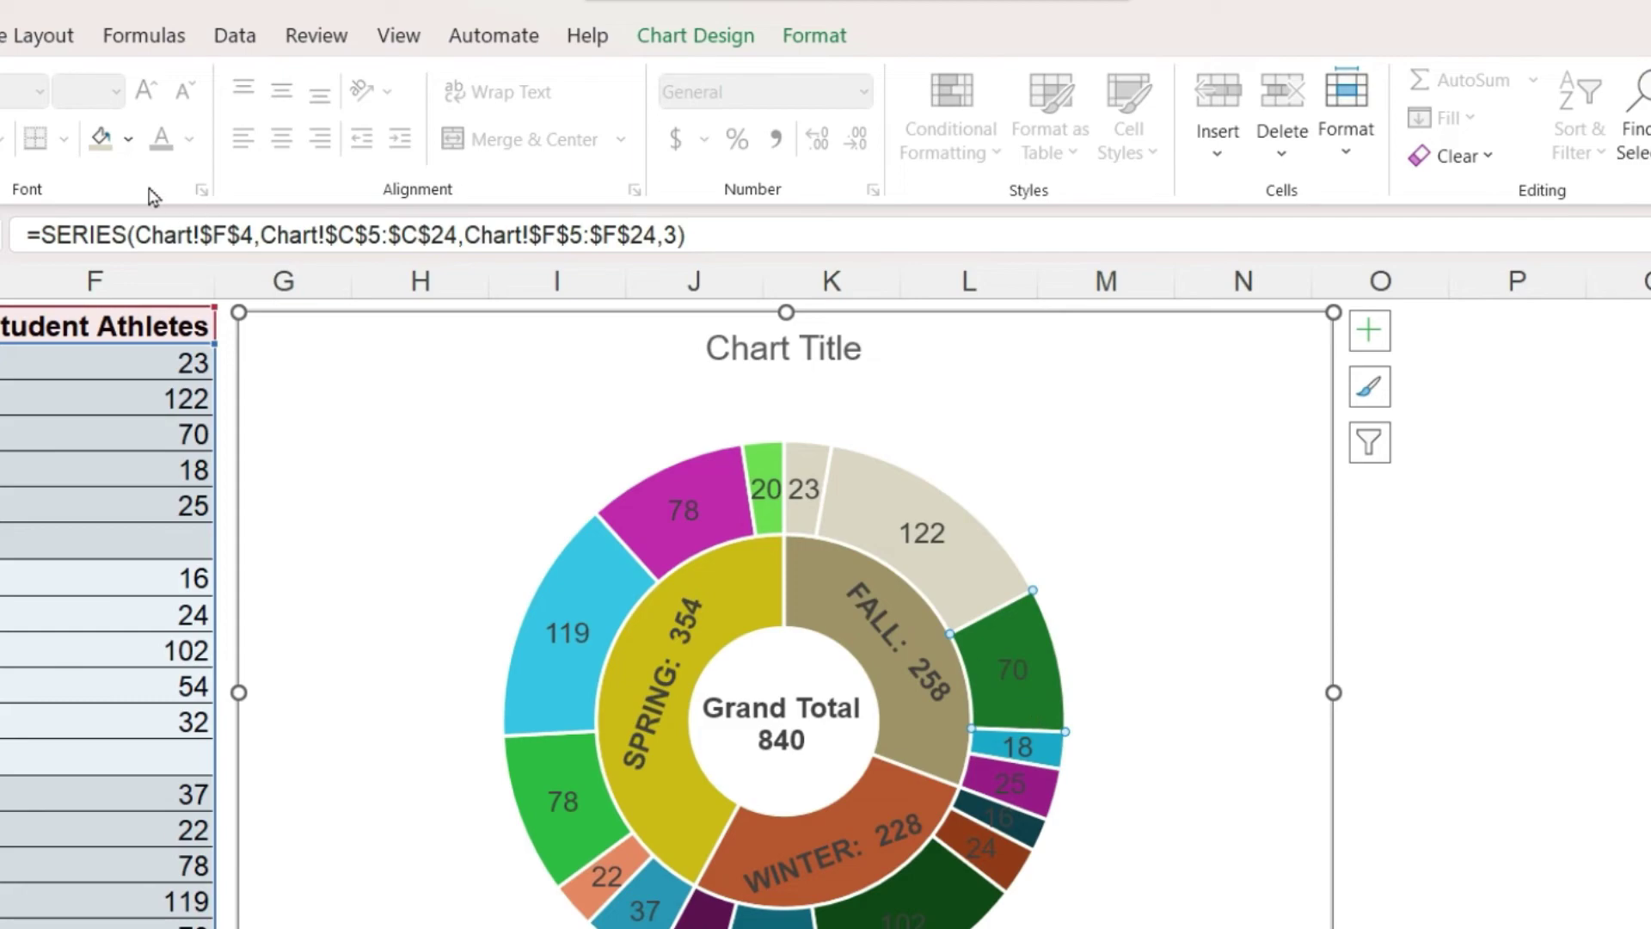
click(101, 138)
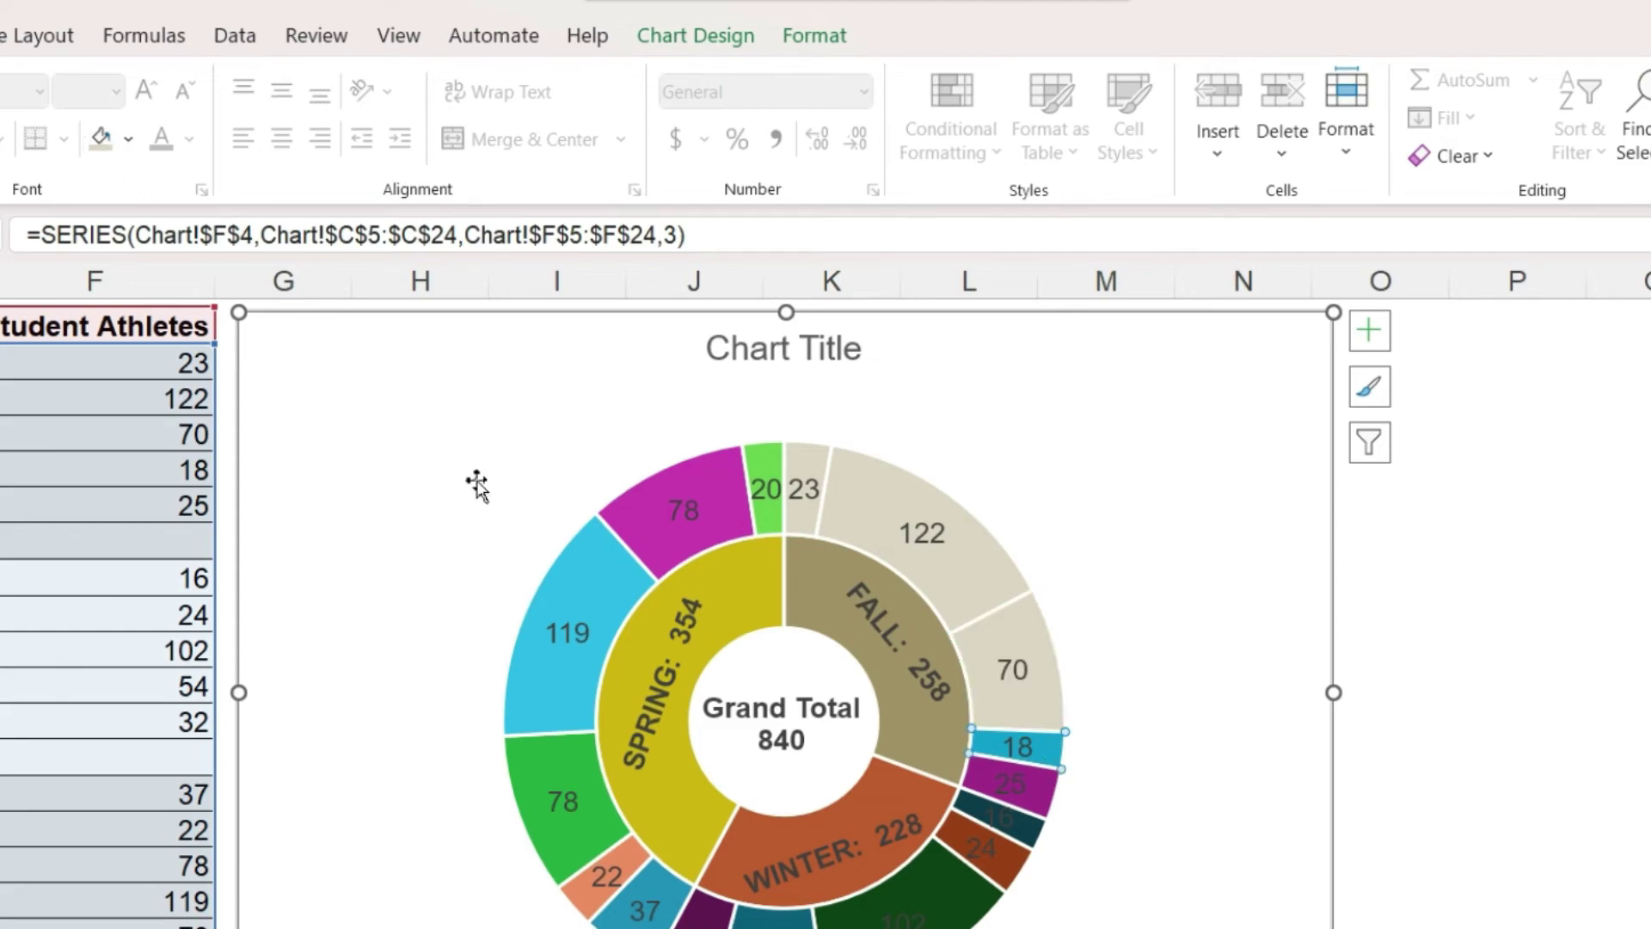
click(101, 138)
click(1044, 788)
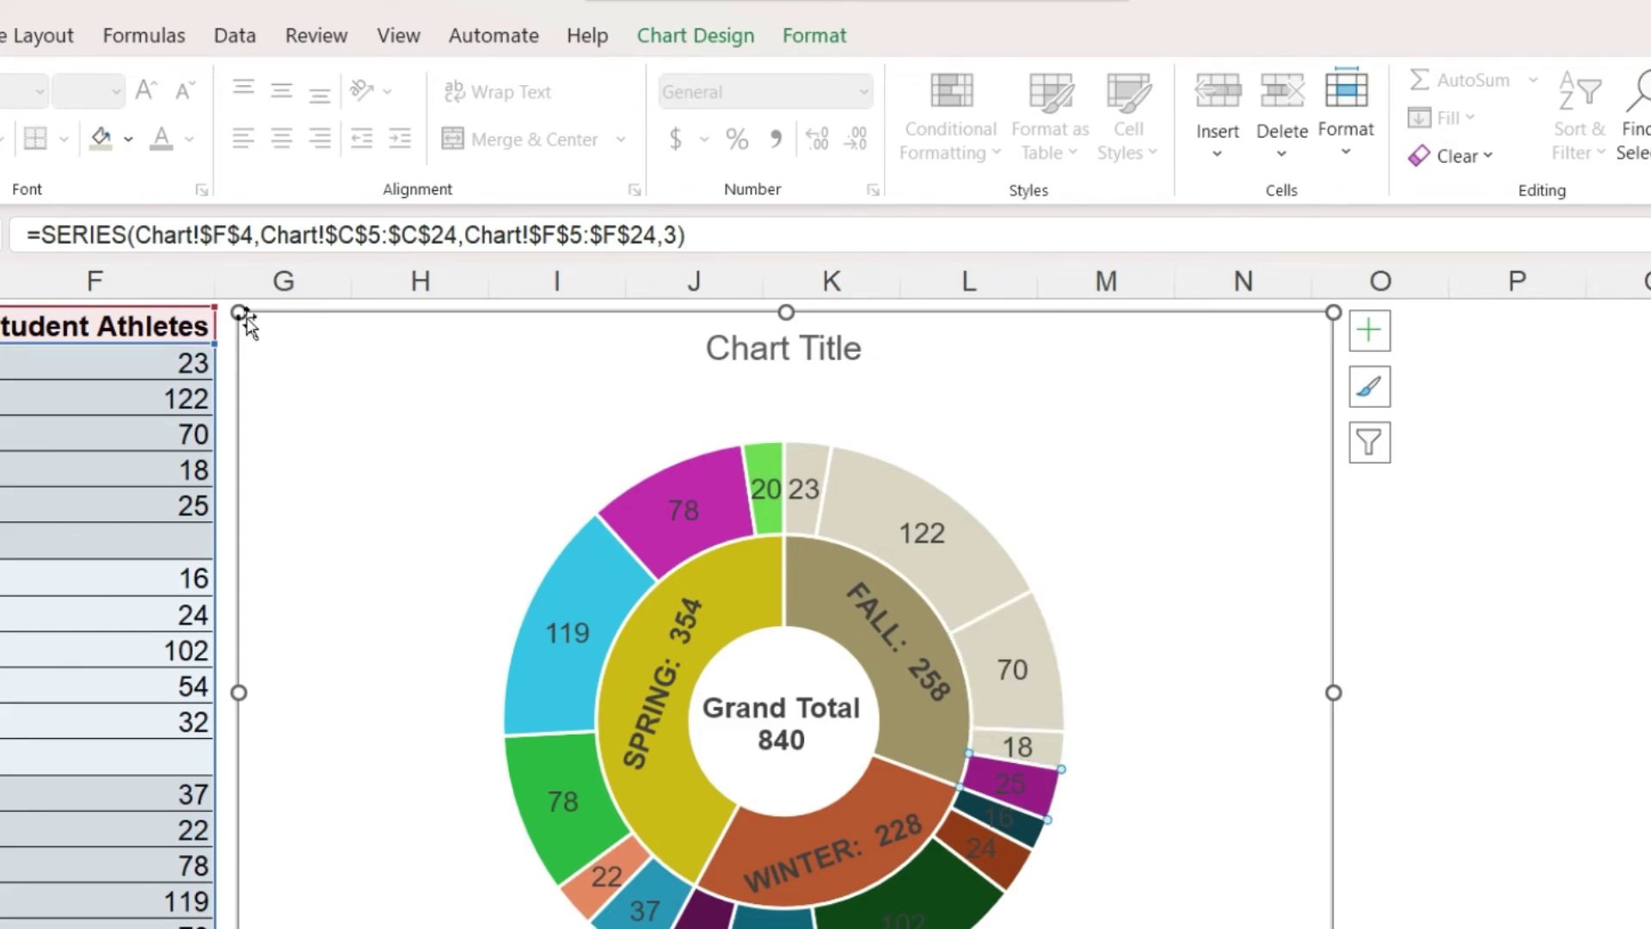
click(101, 138)
click(1012, 874)
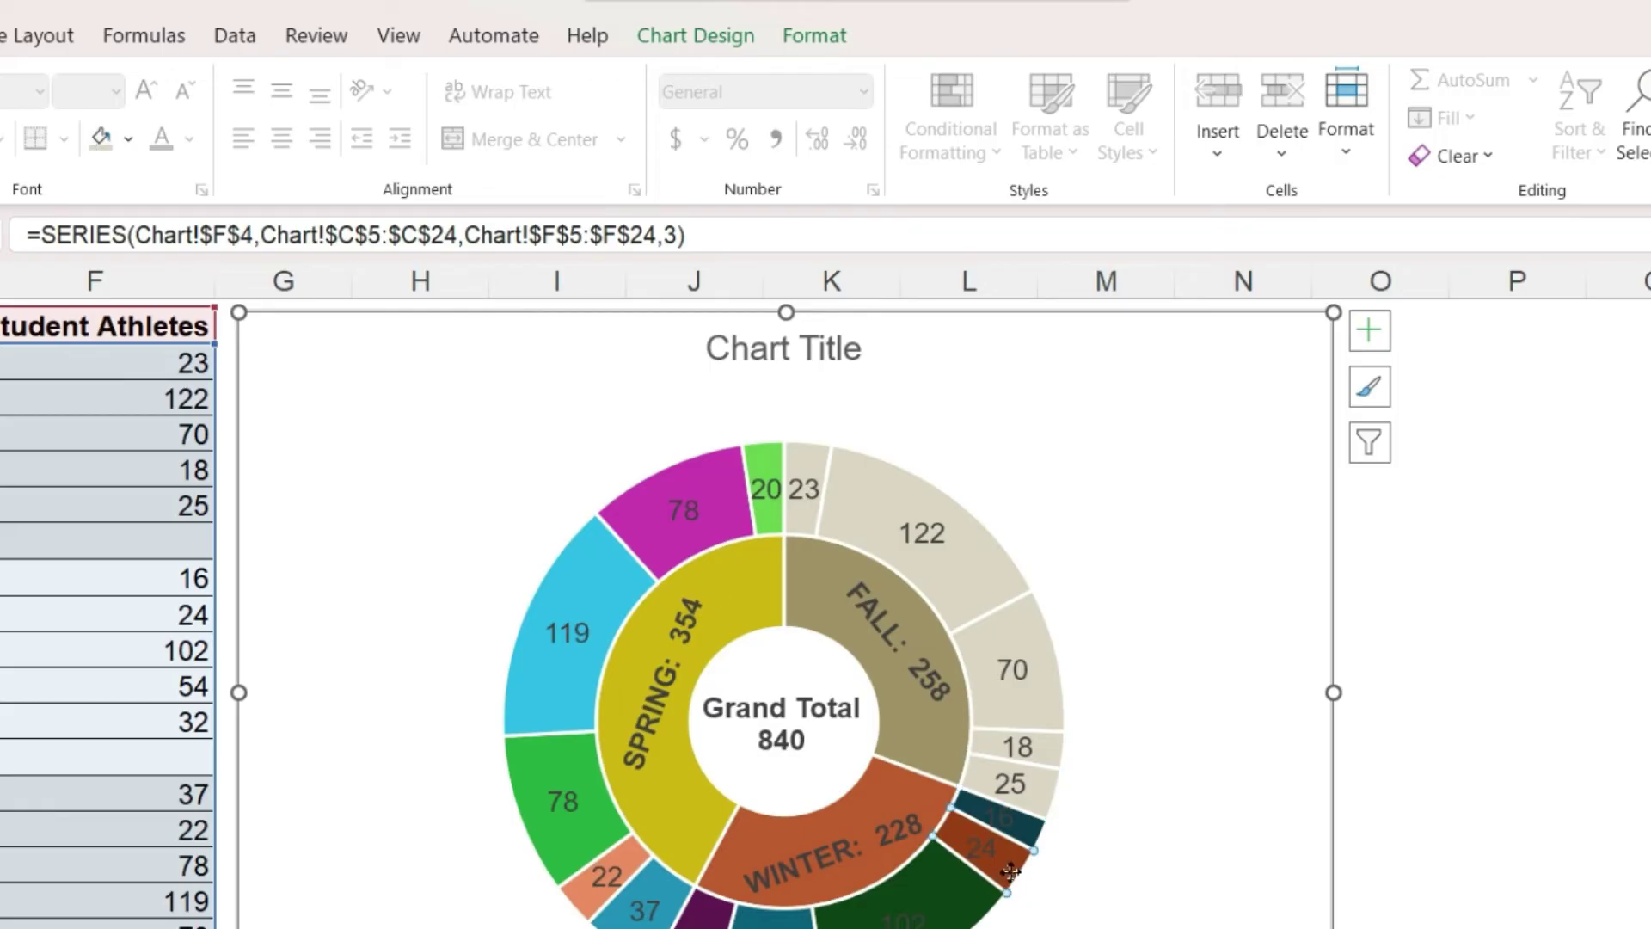
click(1034, 830)
Fill the Winter slices light salmon (#E9B297) and the Spring 20 slice light yellow.
click(128, 137)
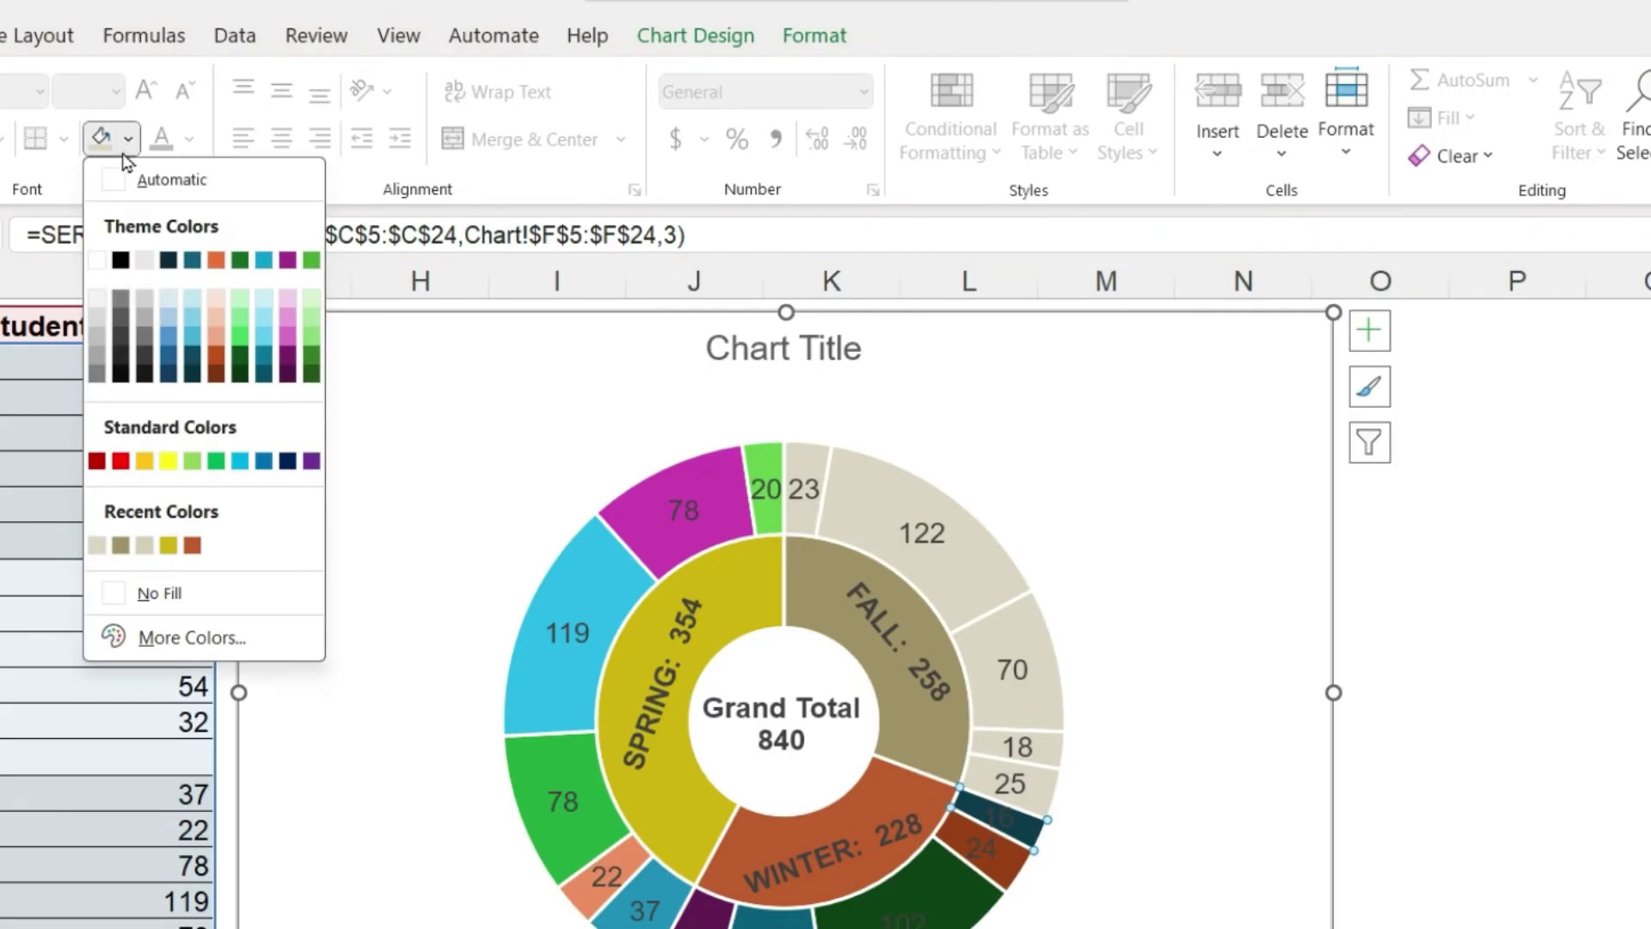
click(191, 545)
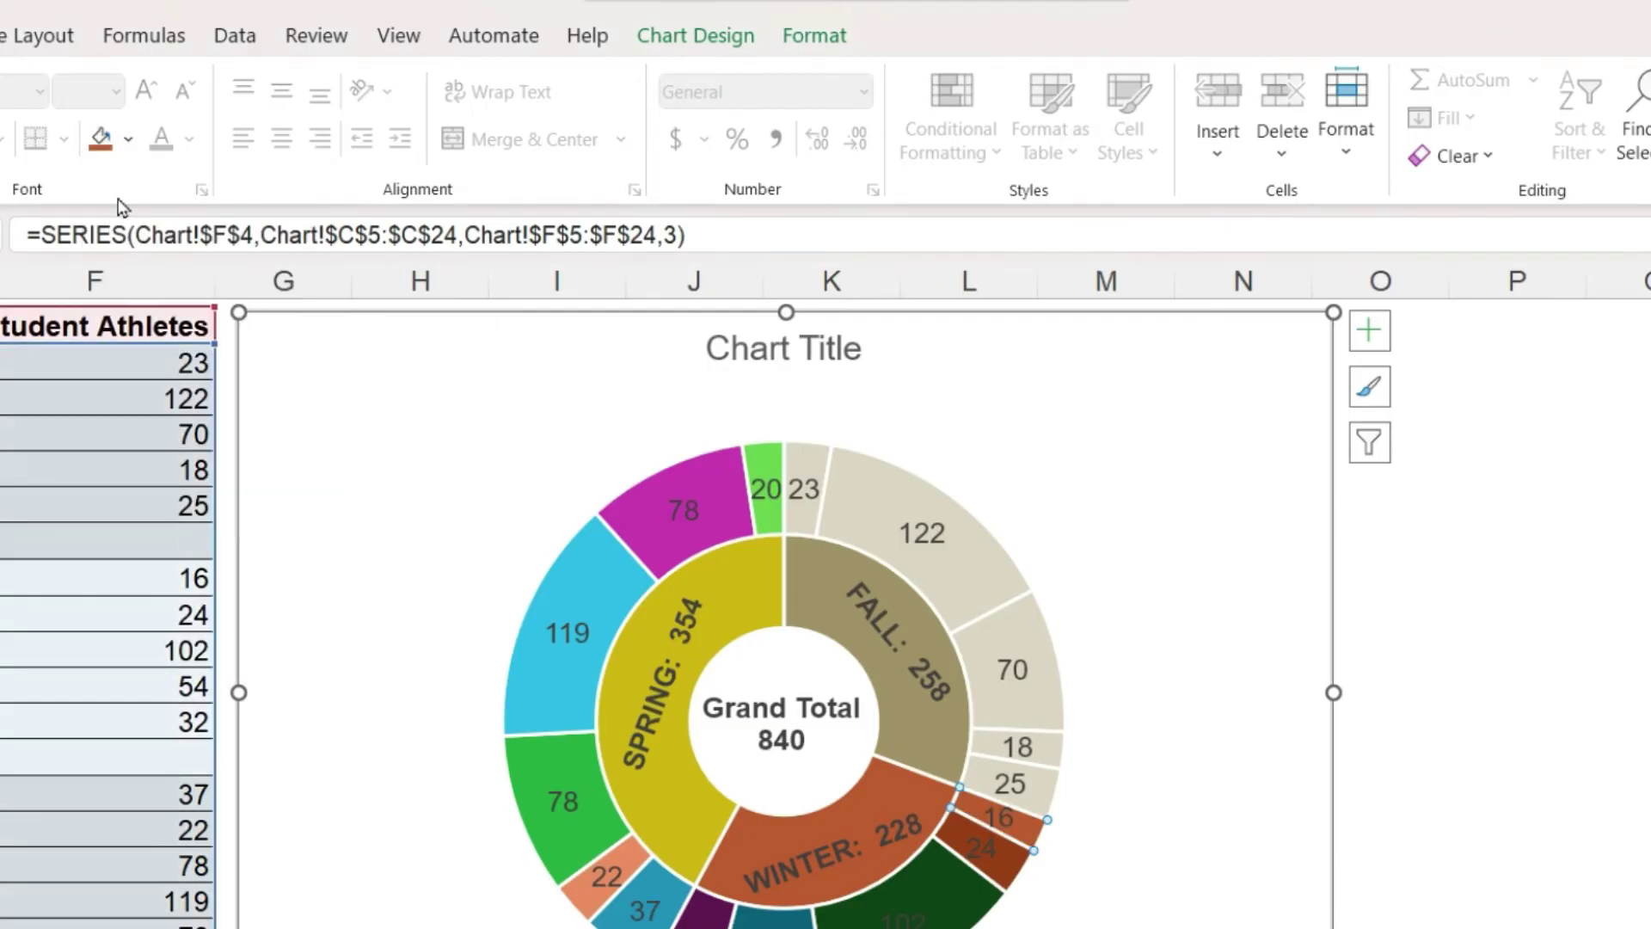
click(127, 142)
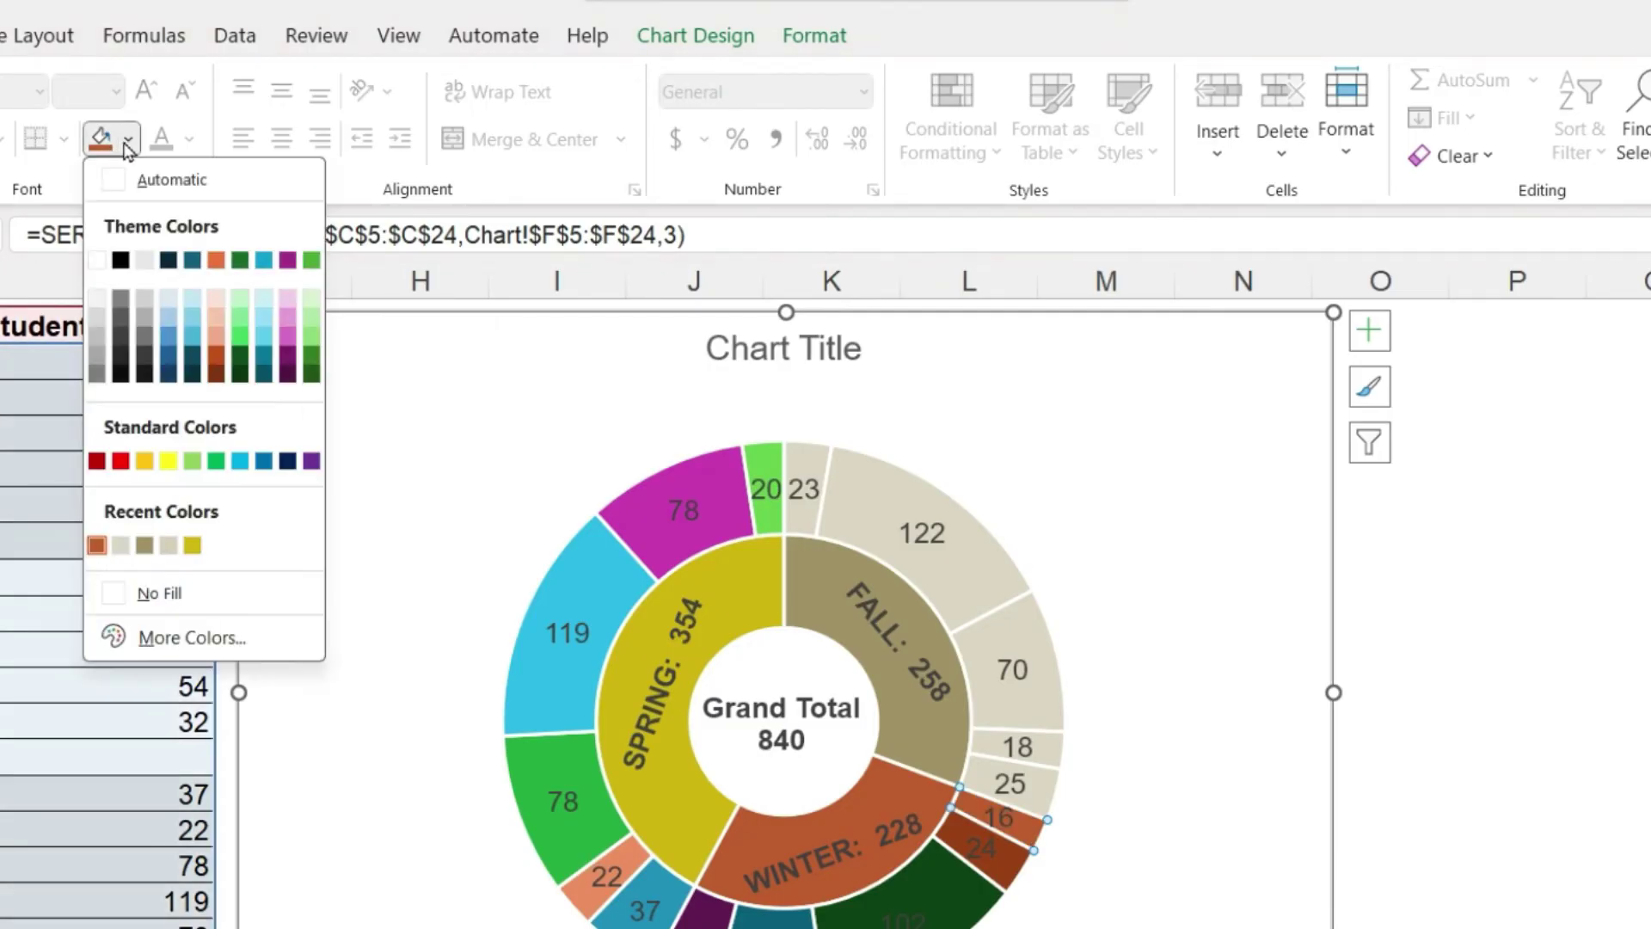
click(193, 638)
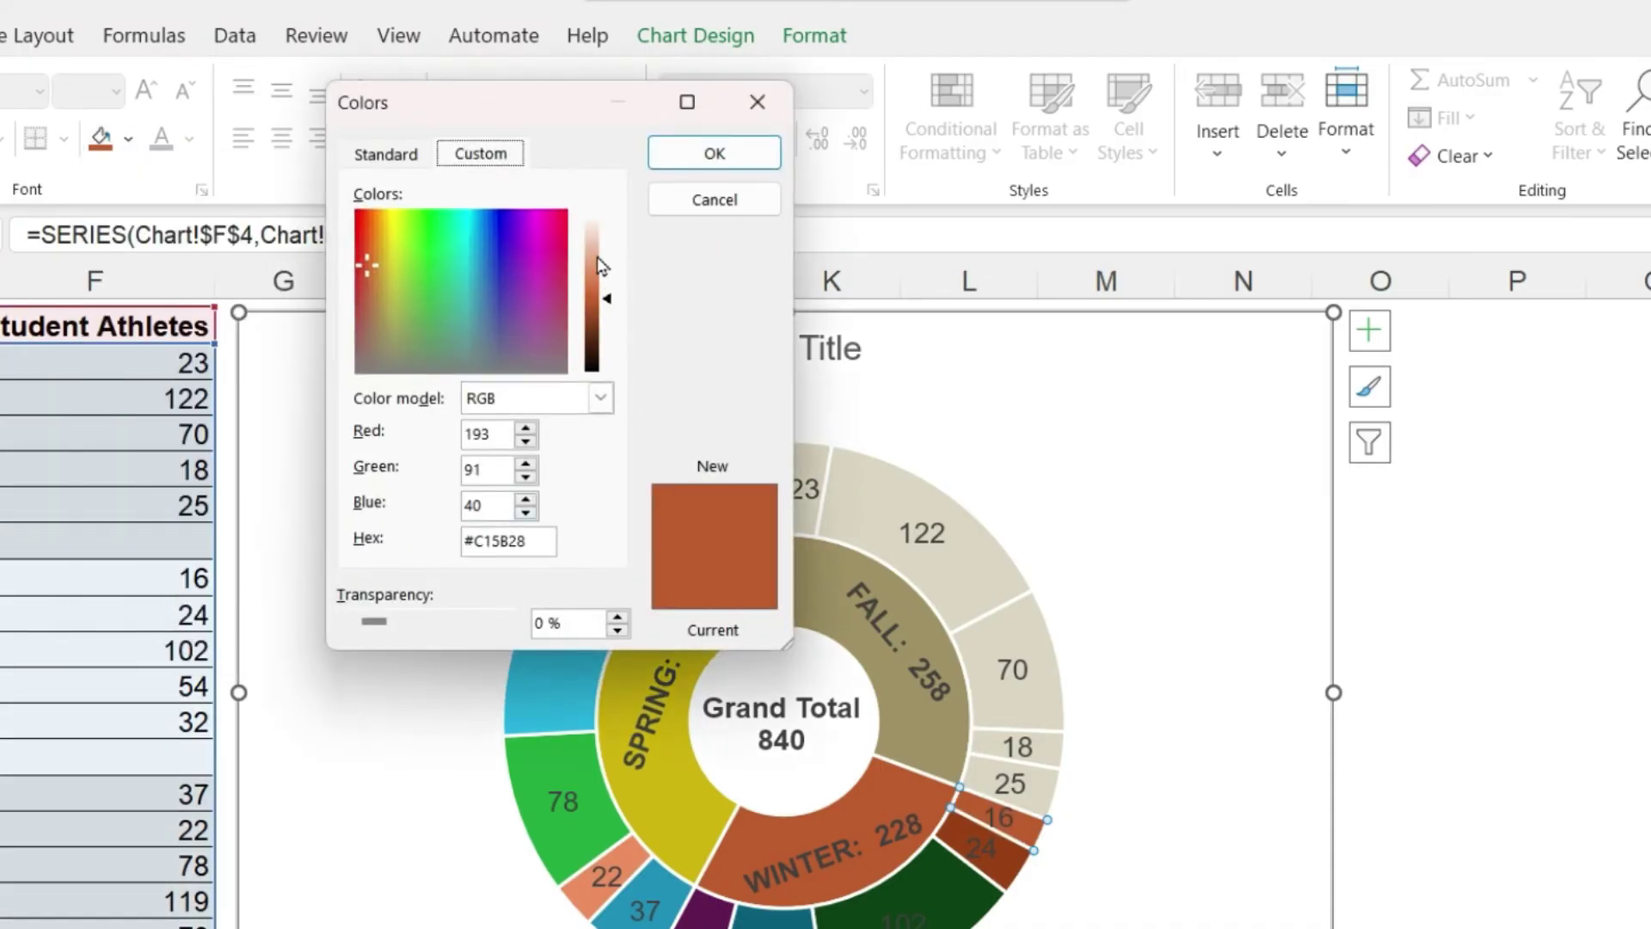
click(594, 255)
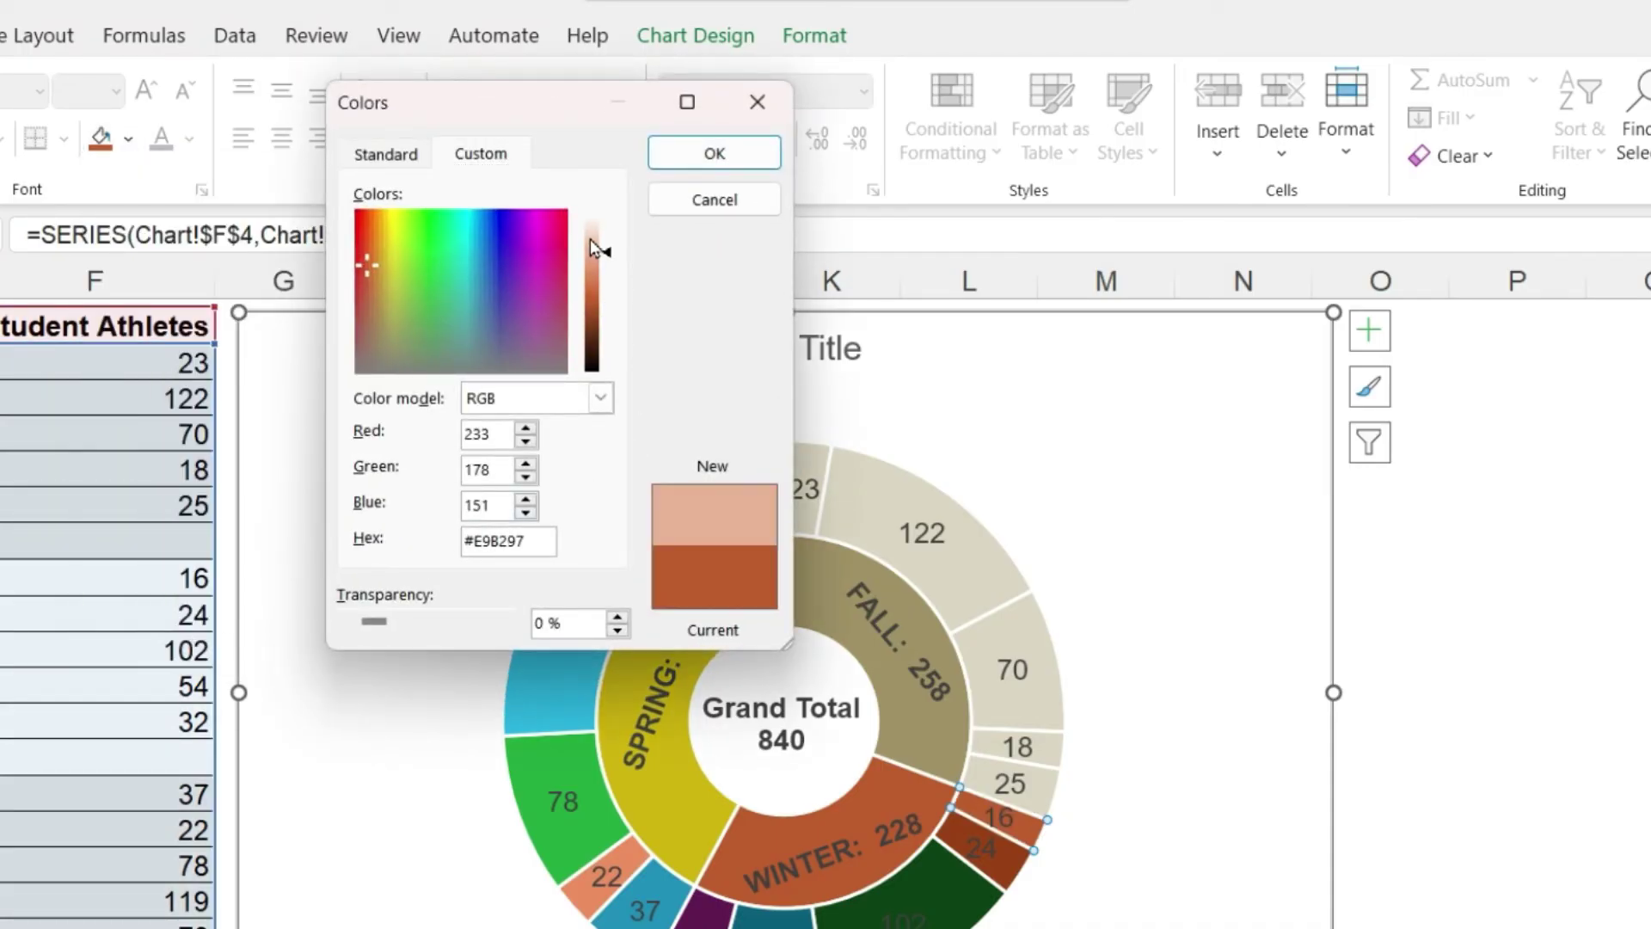
click(714, 153)
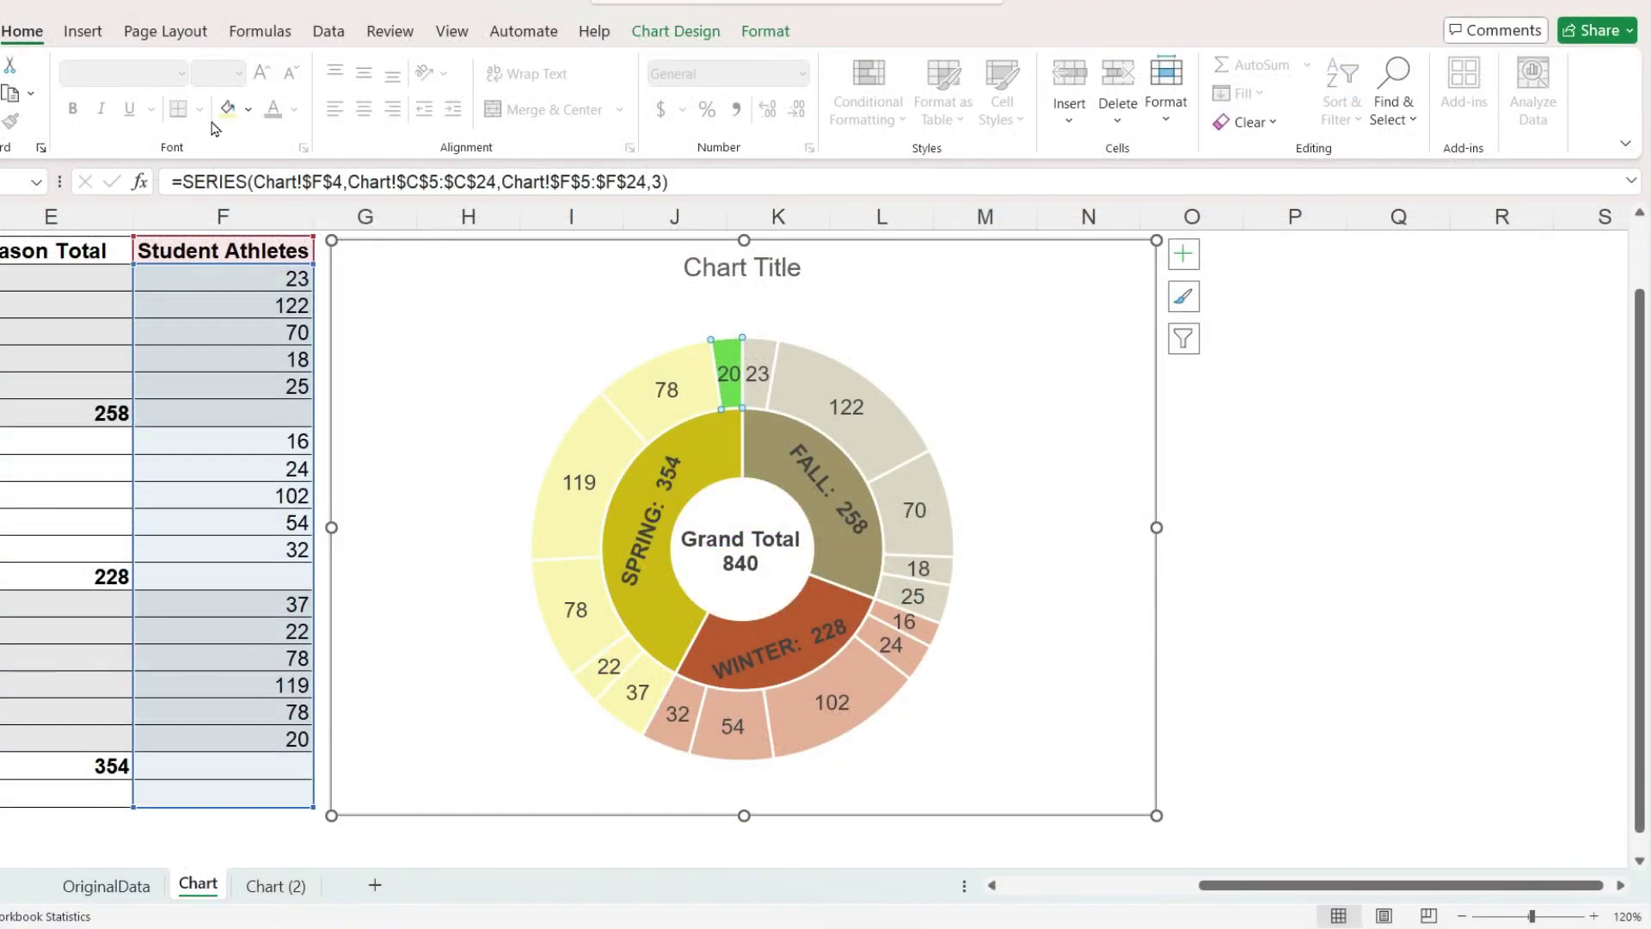
click(227, 110)
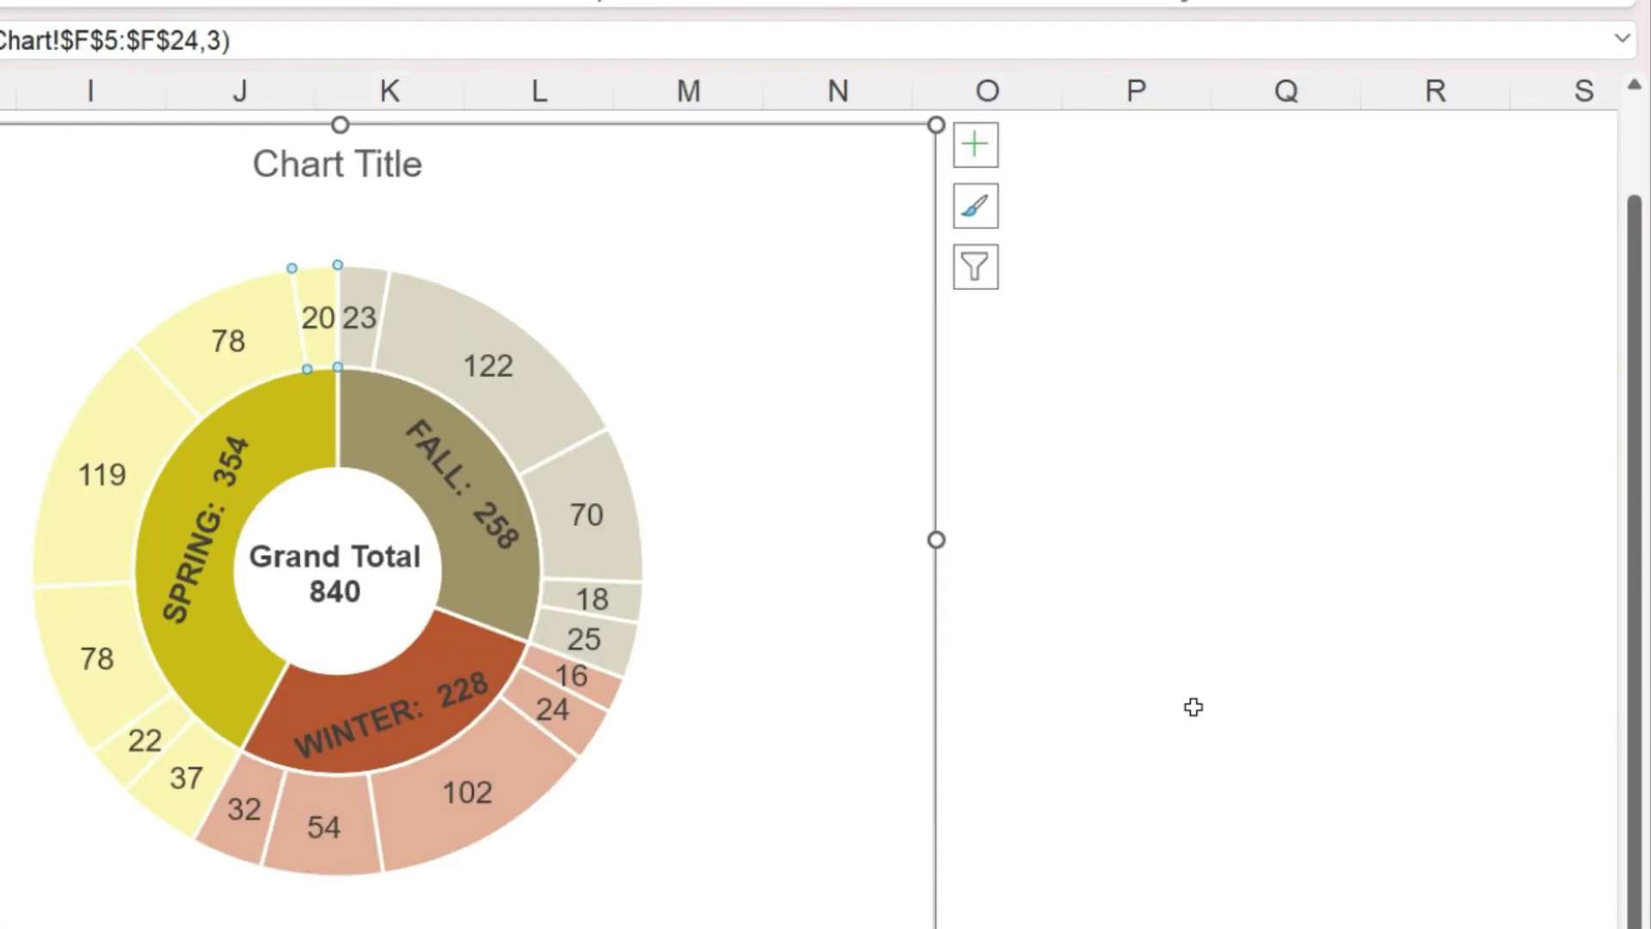
Add category names to the outer-ring labels with a ':' separator, e.g. Football: 122.
click(478, 367)
click(976, 157)
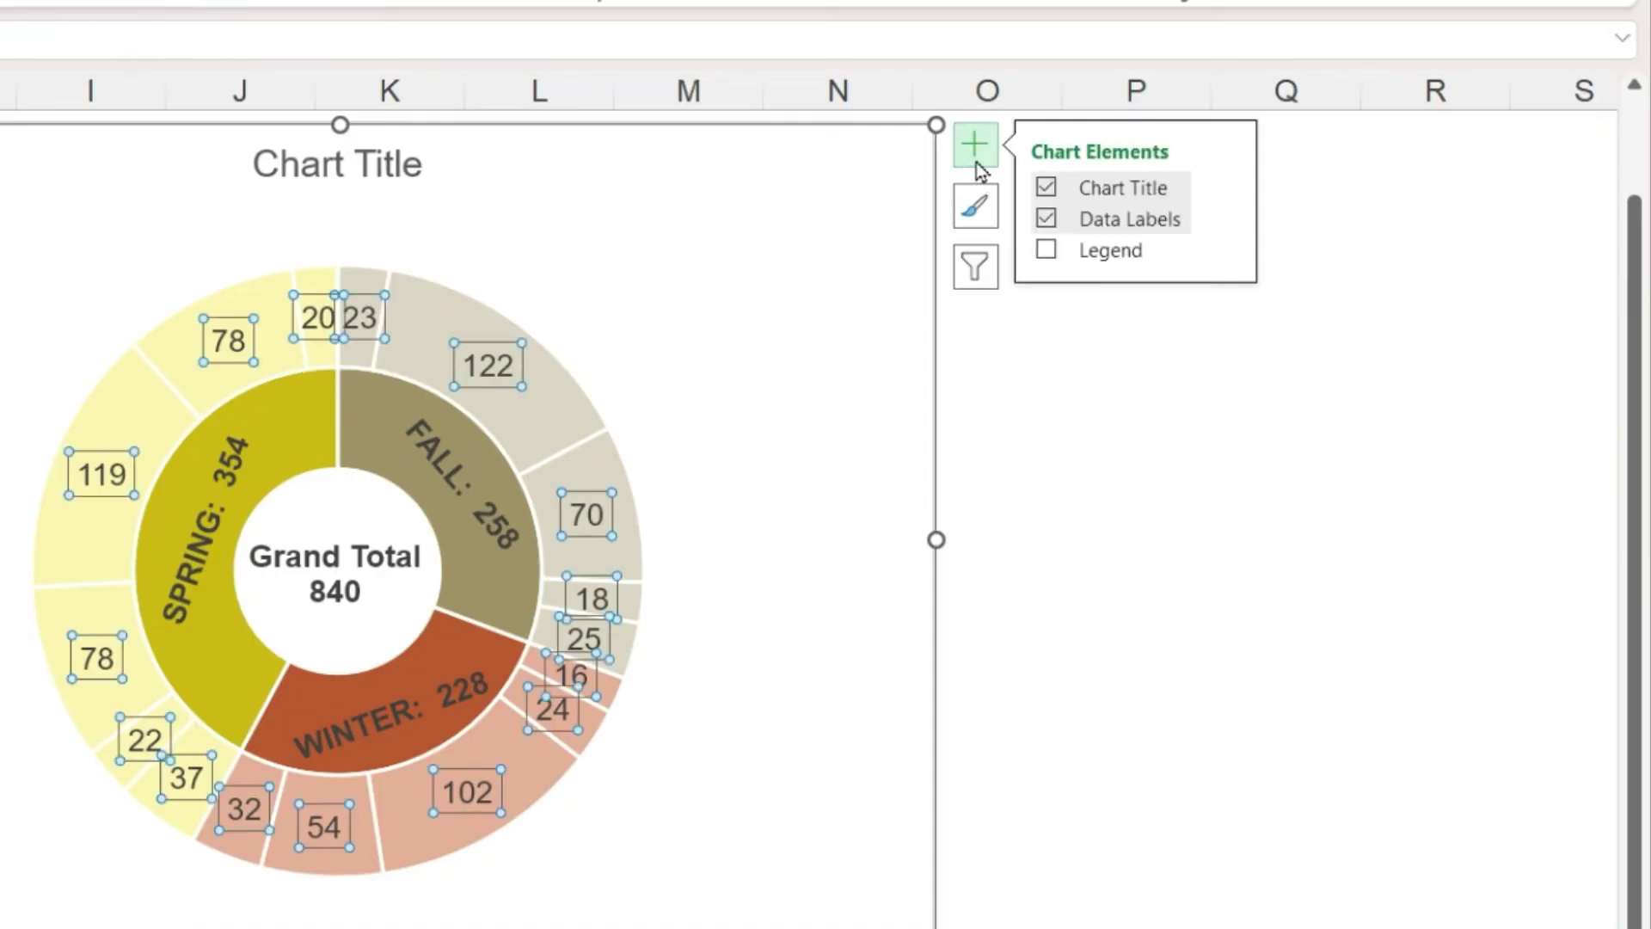
click(1225, 221)
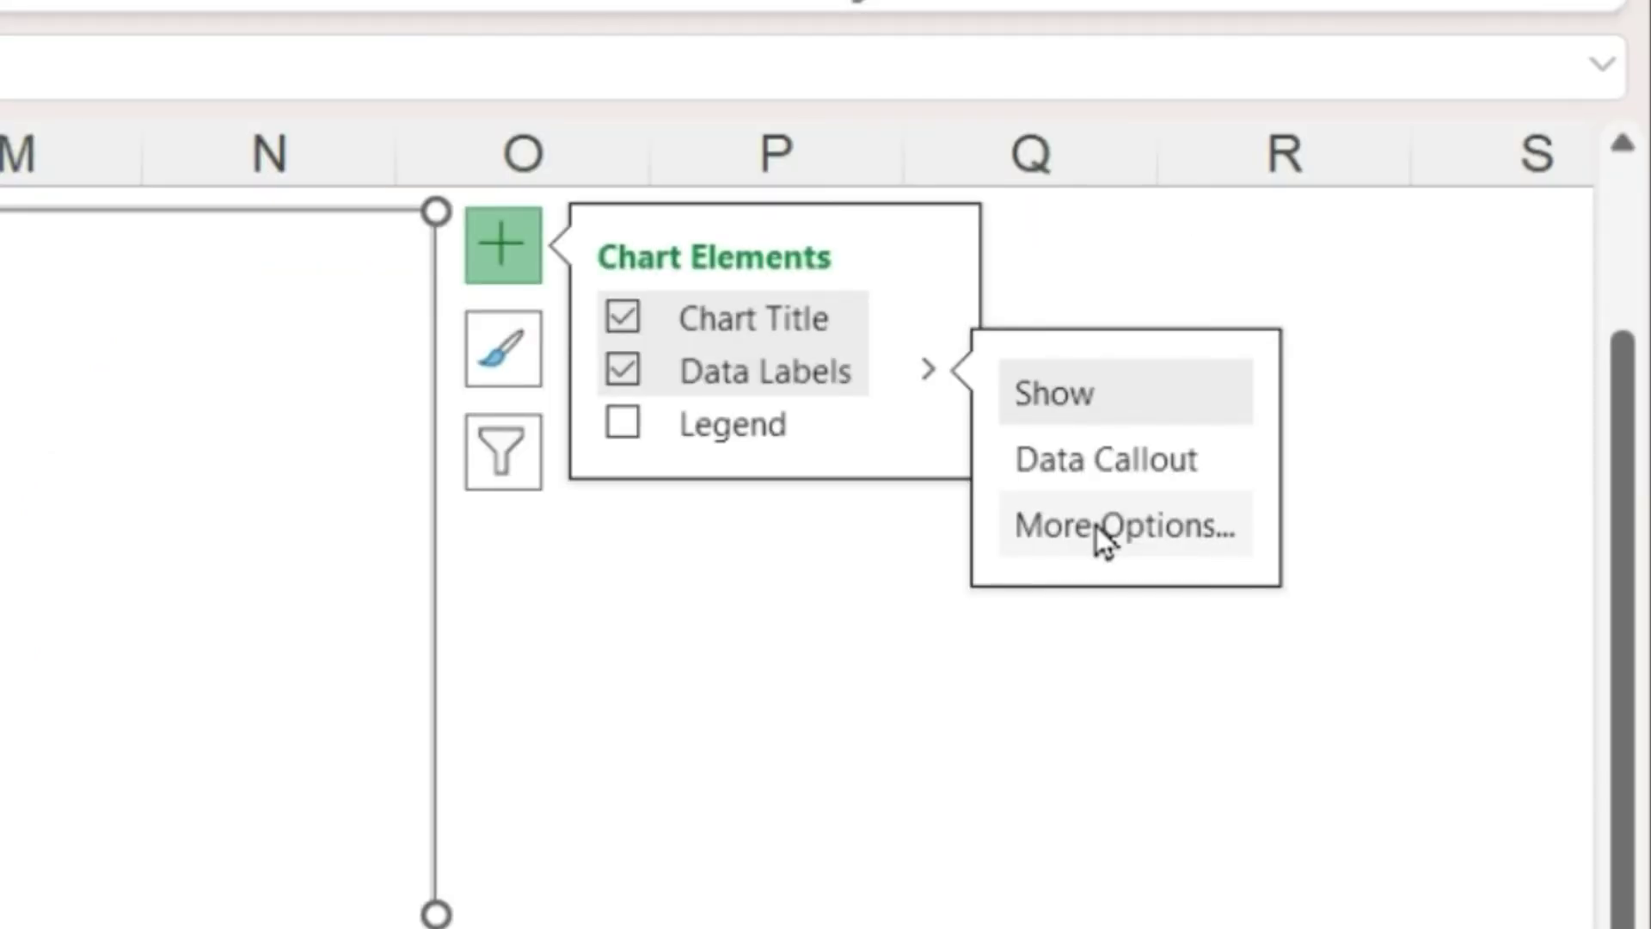
click(1095, 525)
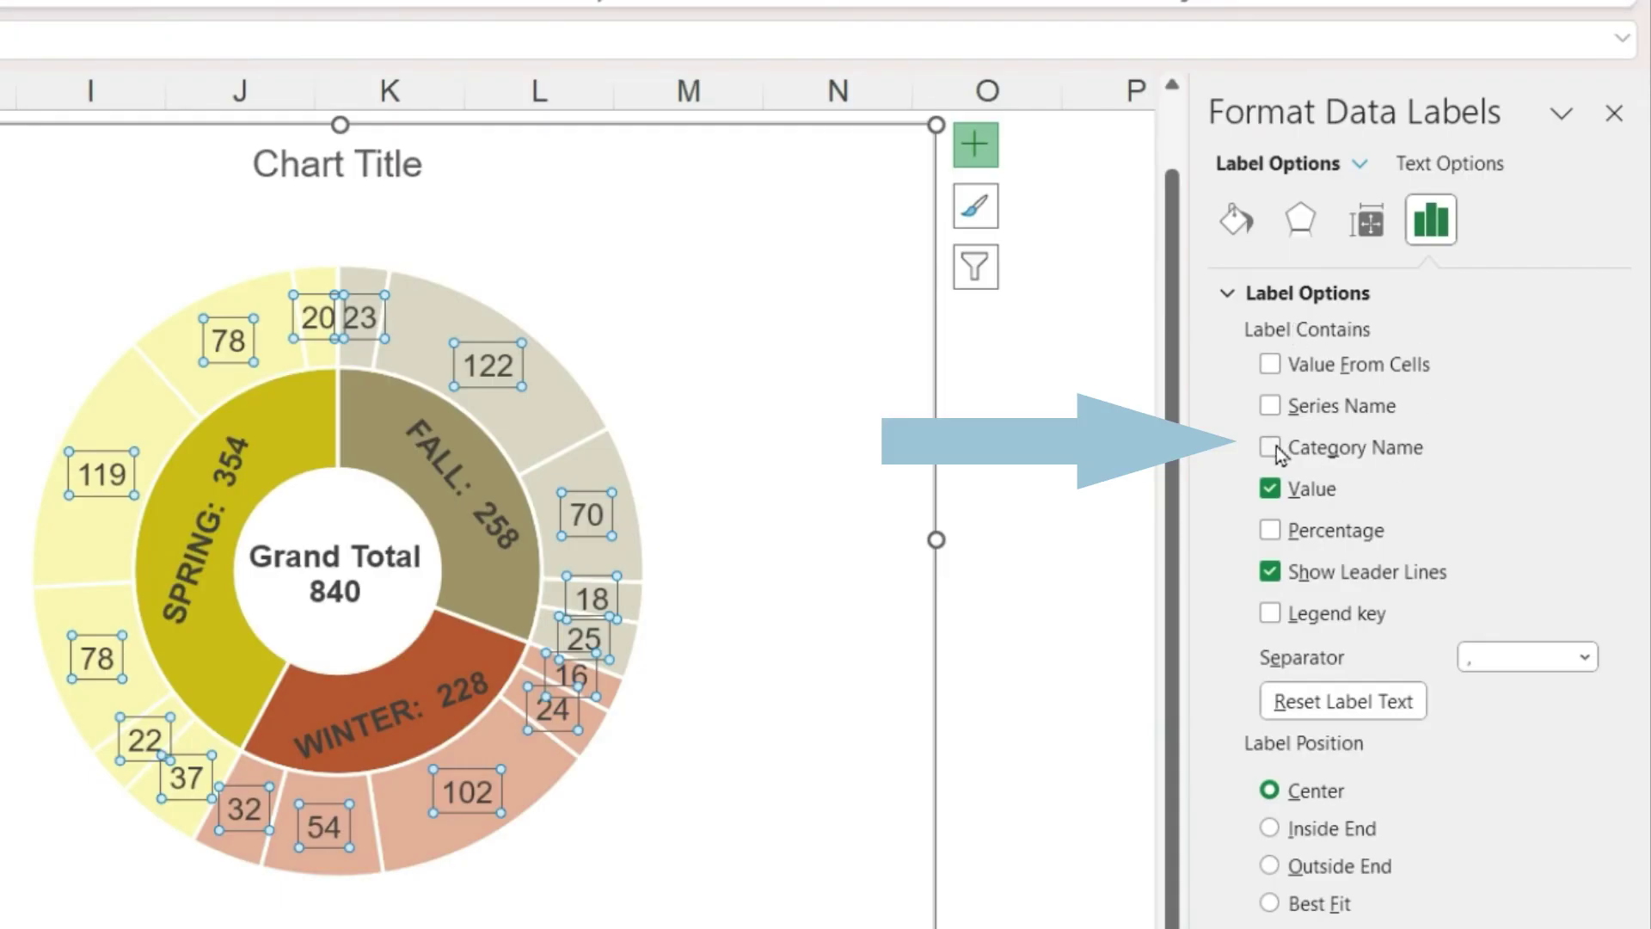
click(1270, 448)
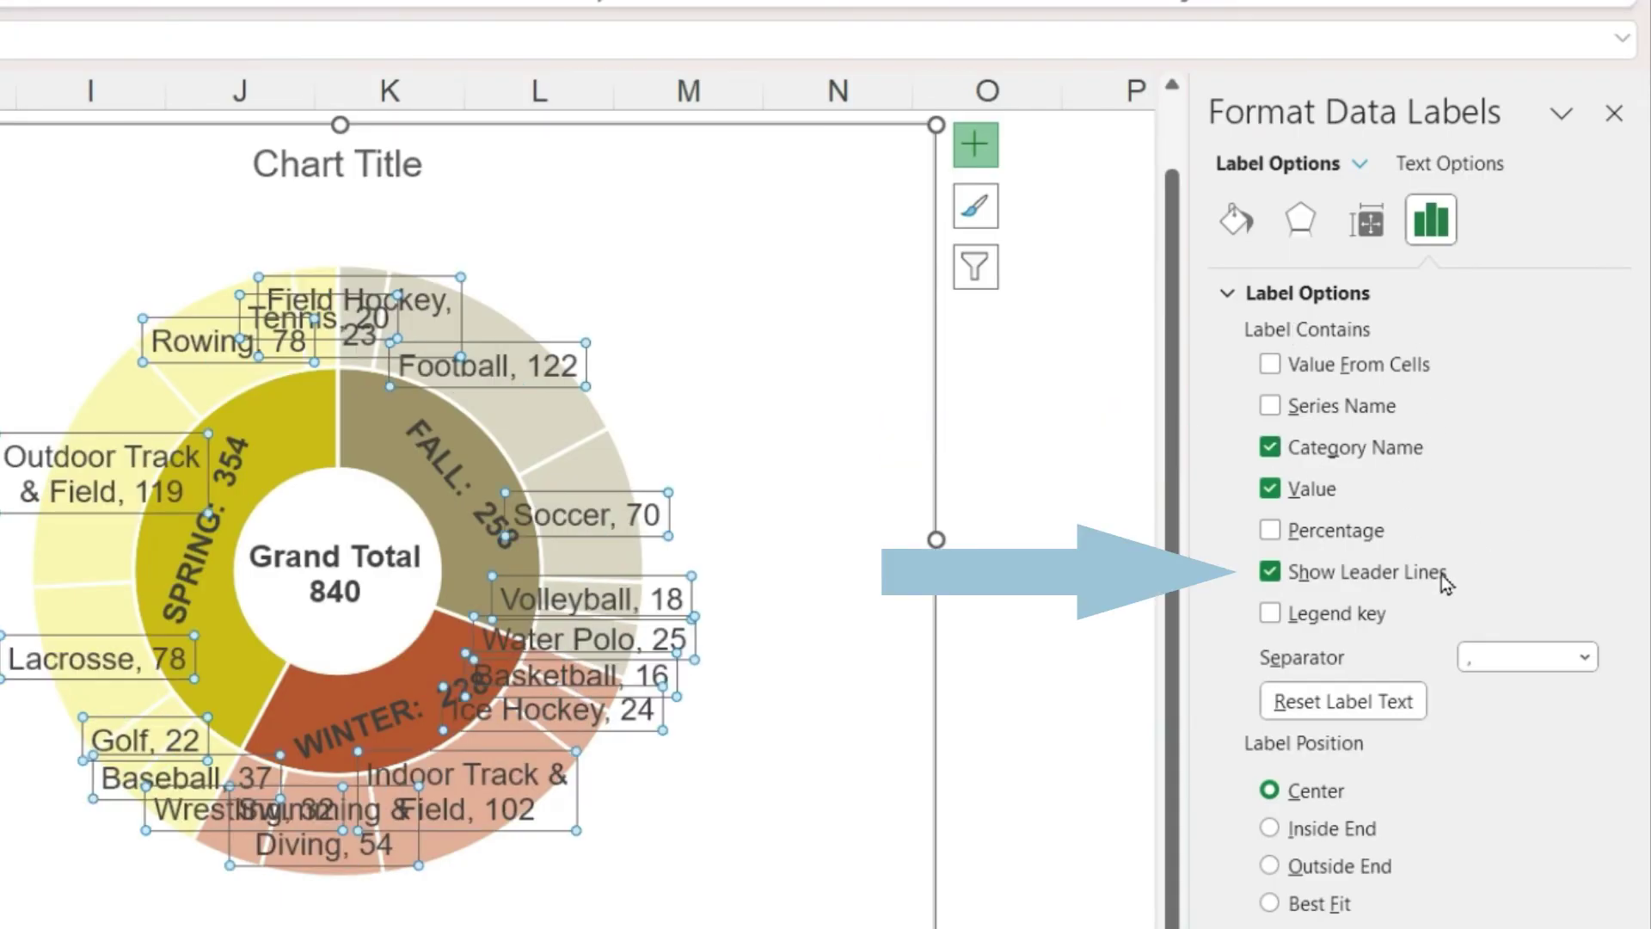
click(1481, 659)
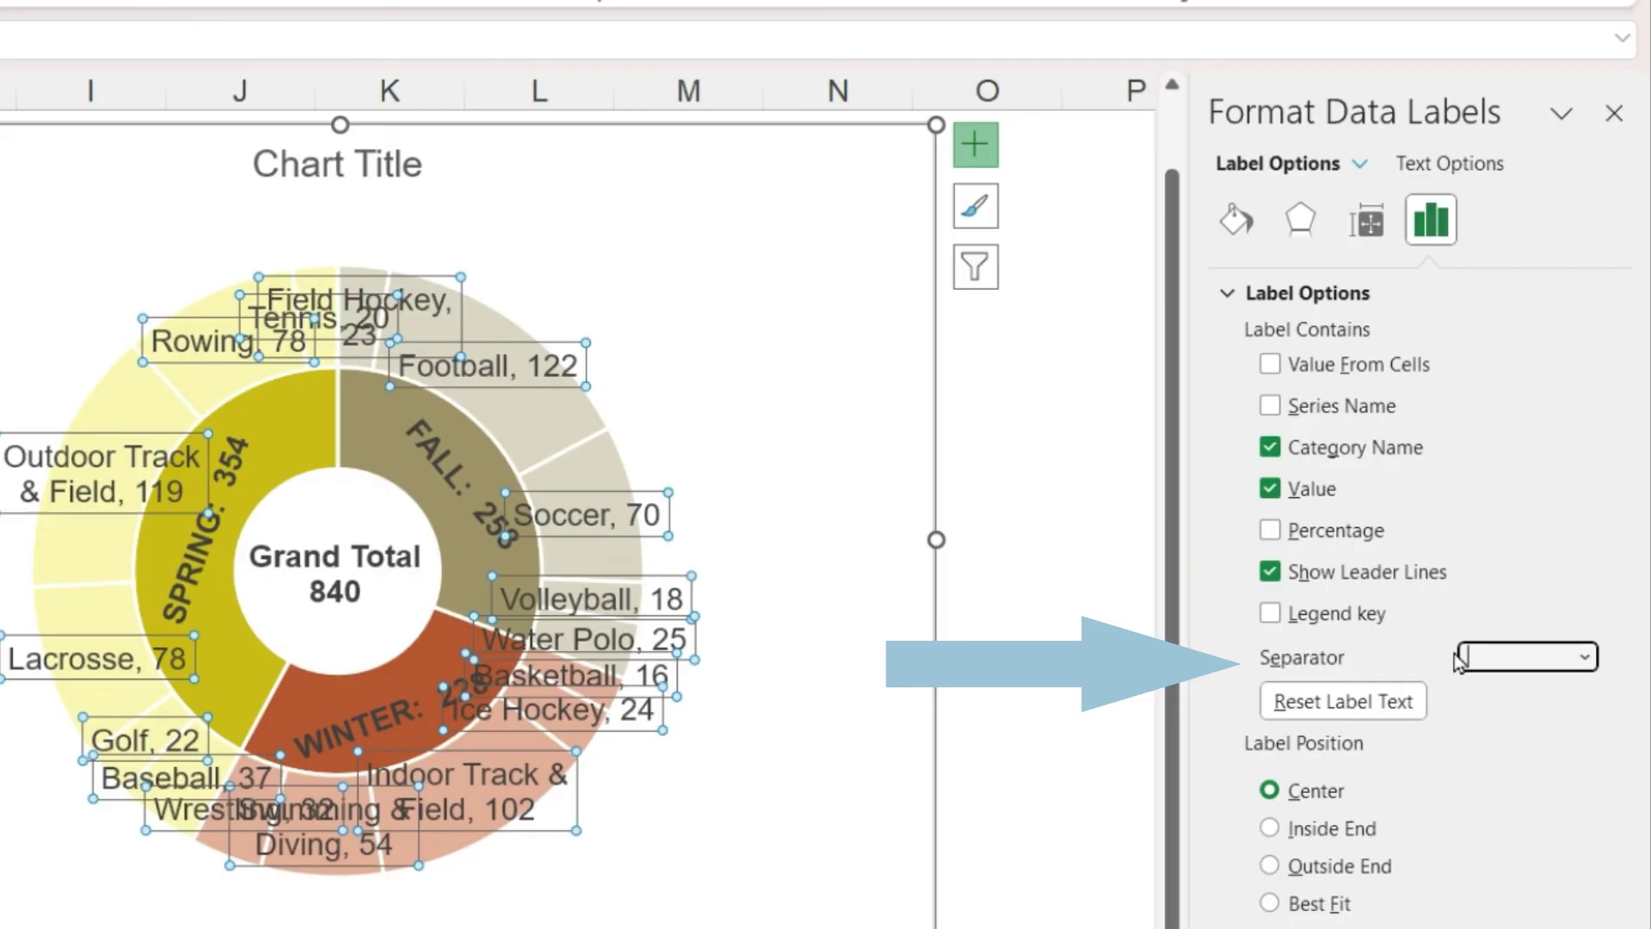
text(:)
key(Return)
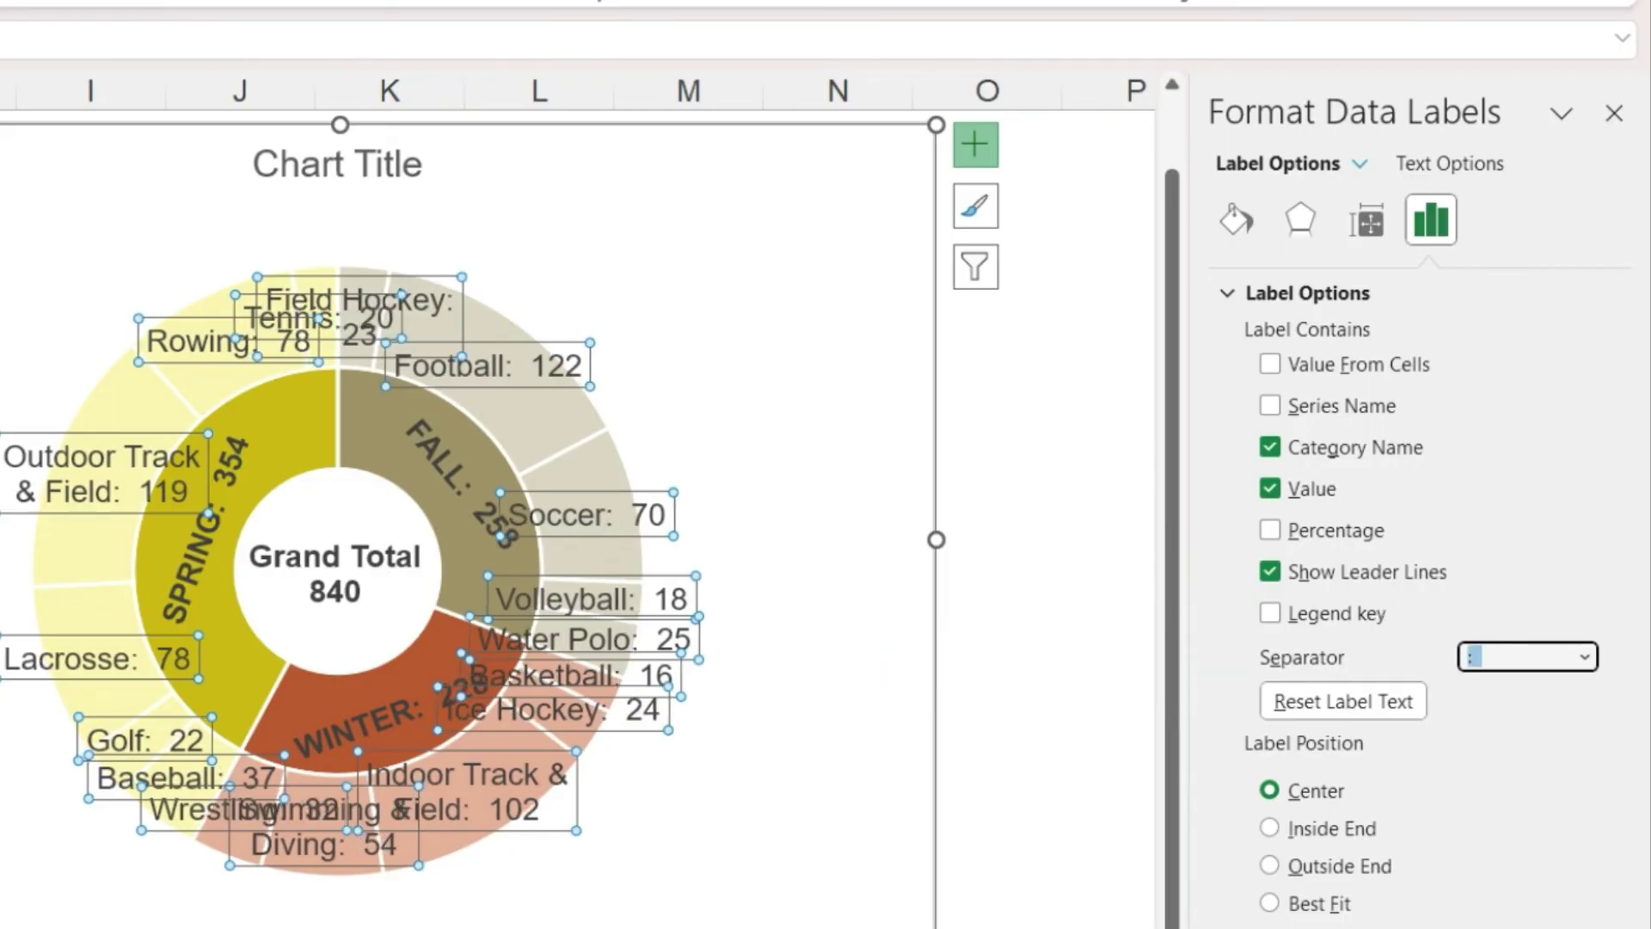
Drag the Field Hockey, Football and Soccer labels outside the ring with leader lines.
click(984, 478)
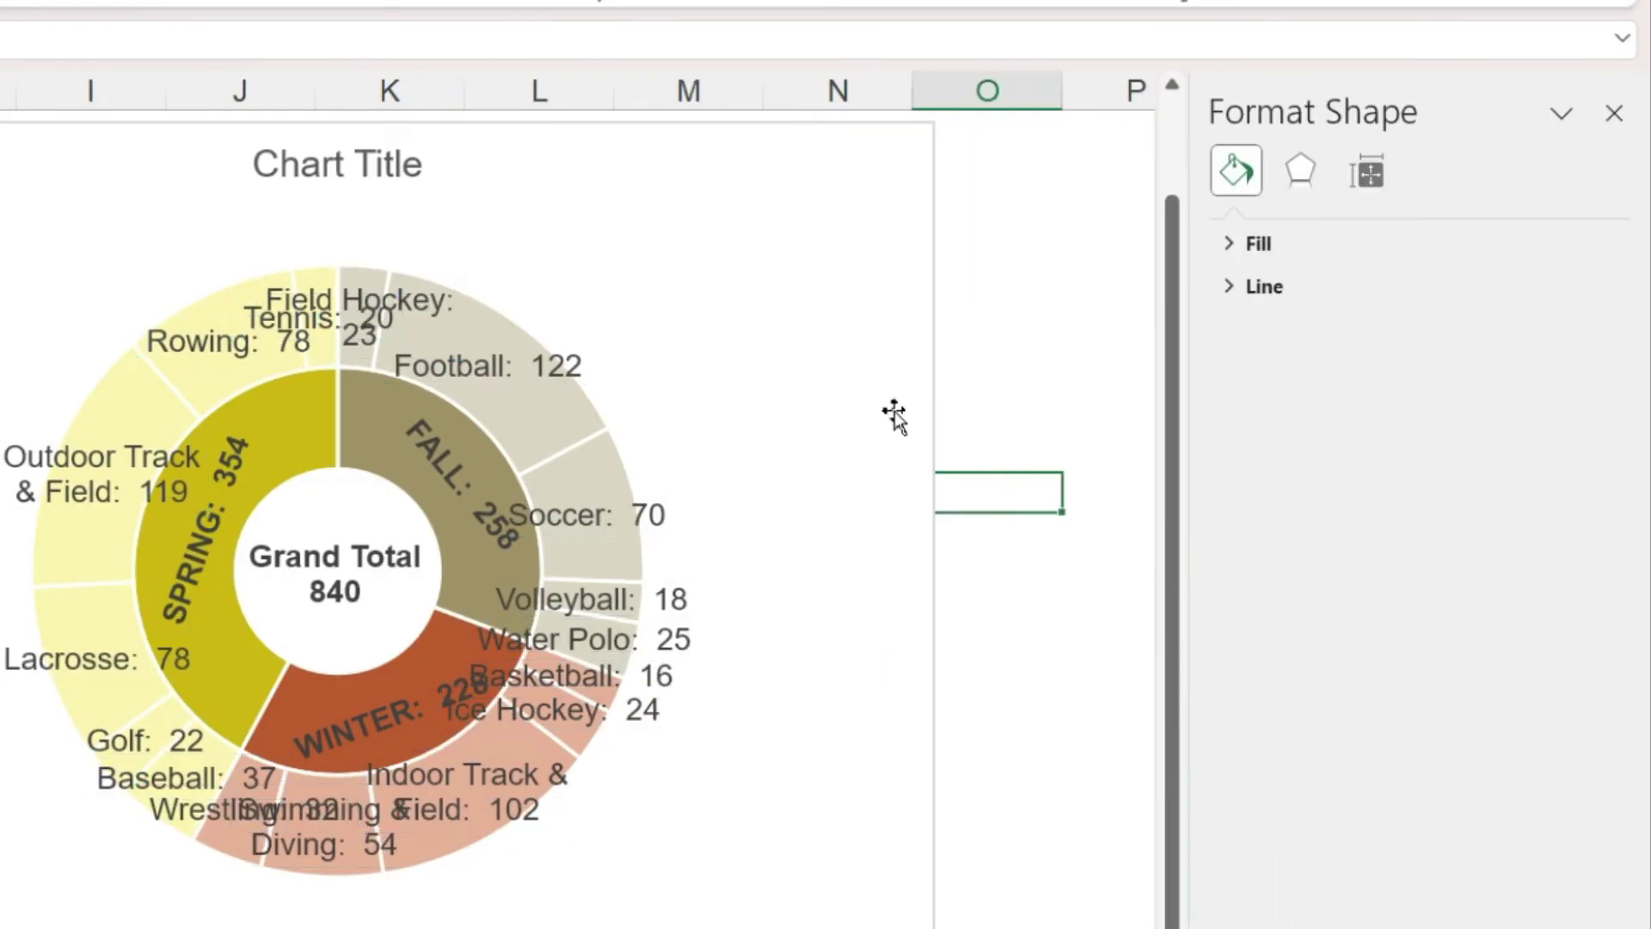
click(416, 307)
click(426, 277)
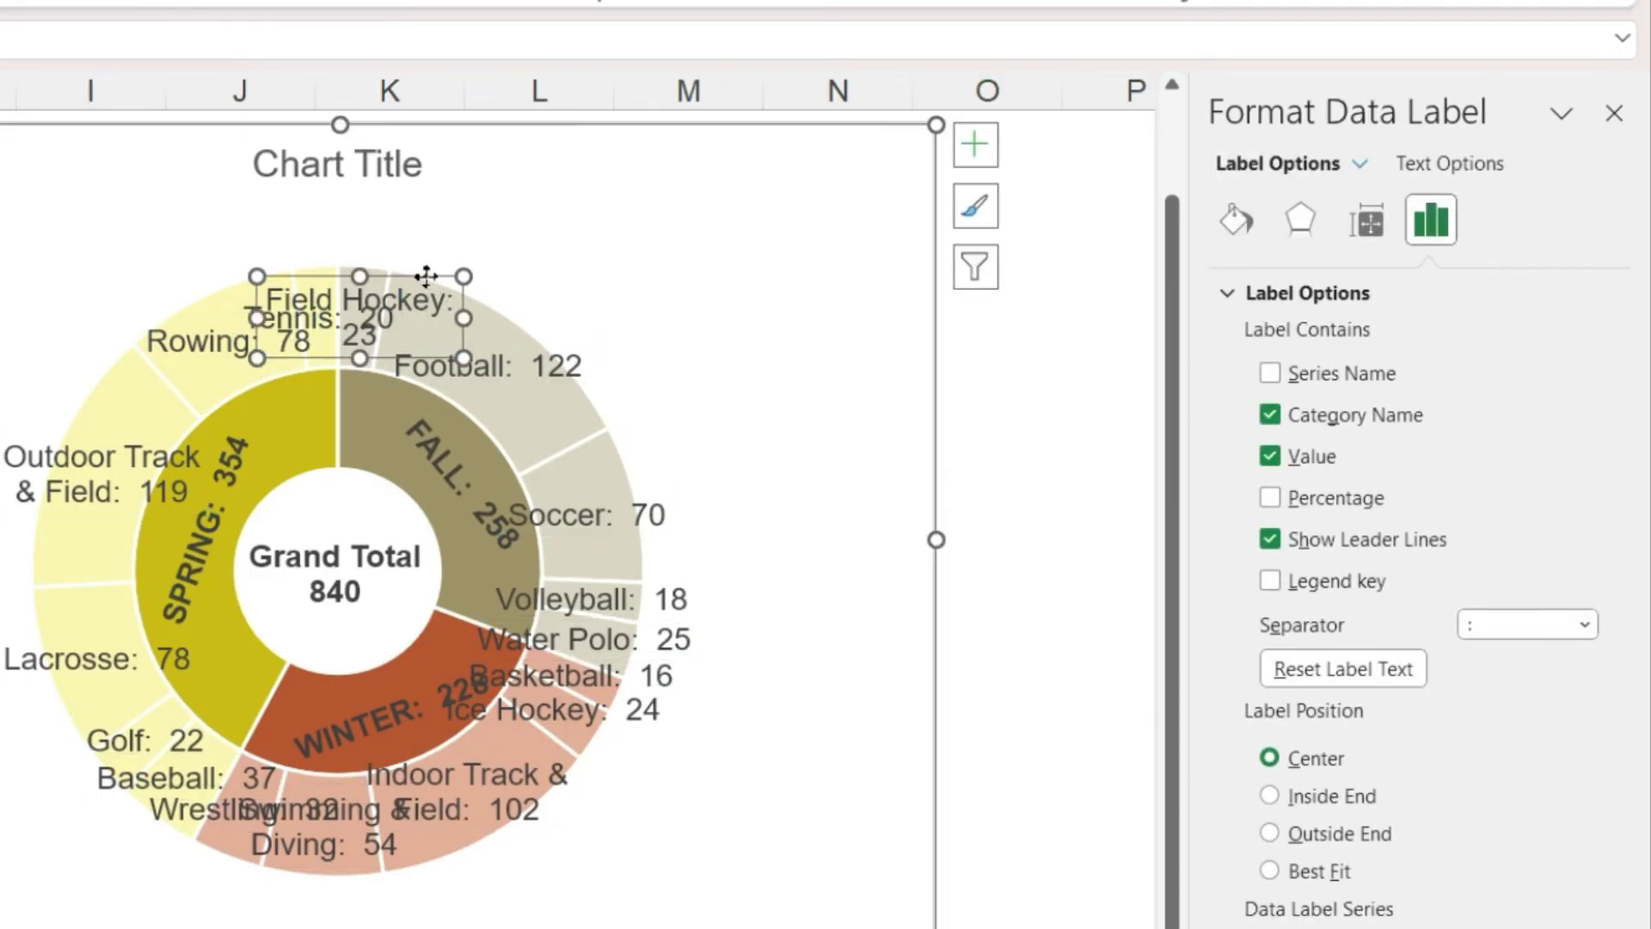
drag(426, 277, 574, 191)
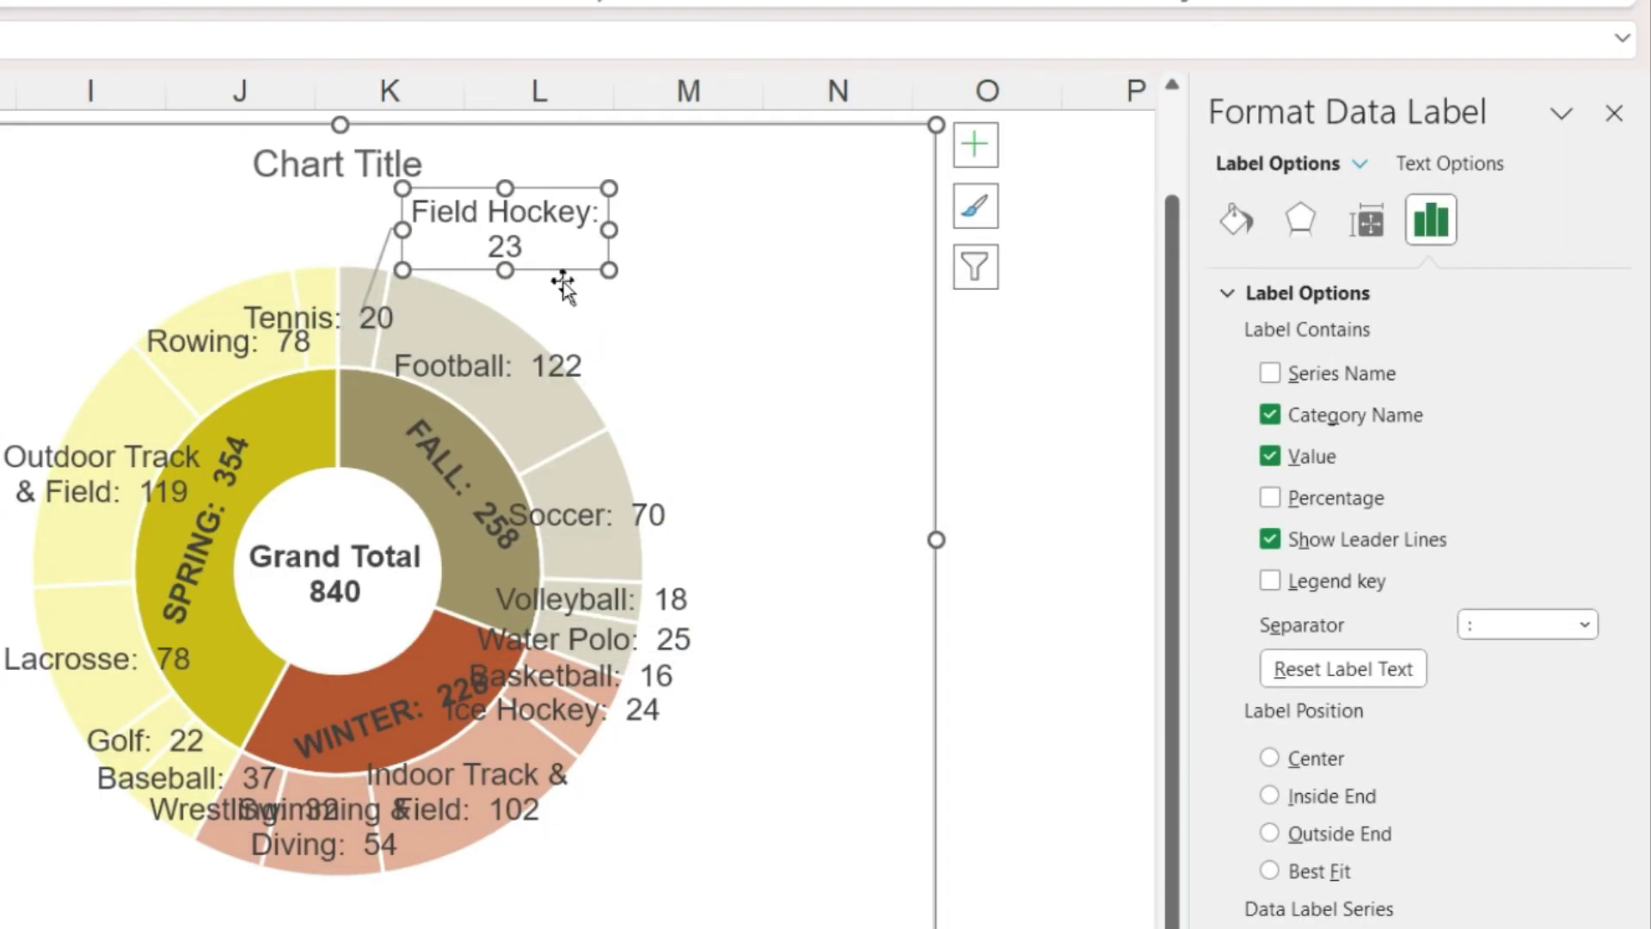
click(533, 368)
drag(537, 369, 710, 324)
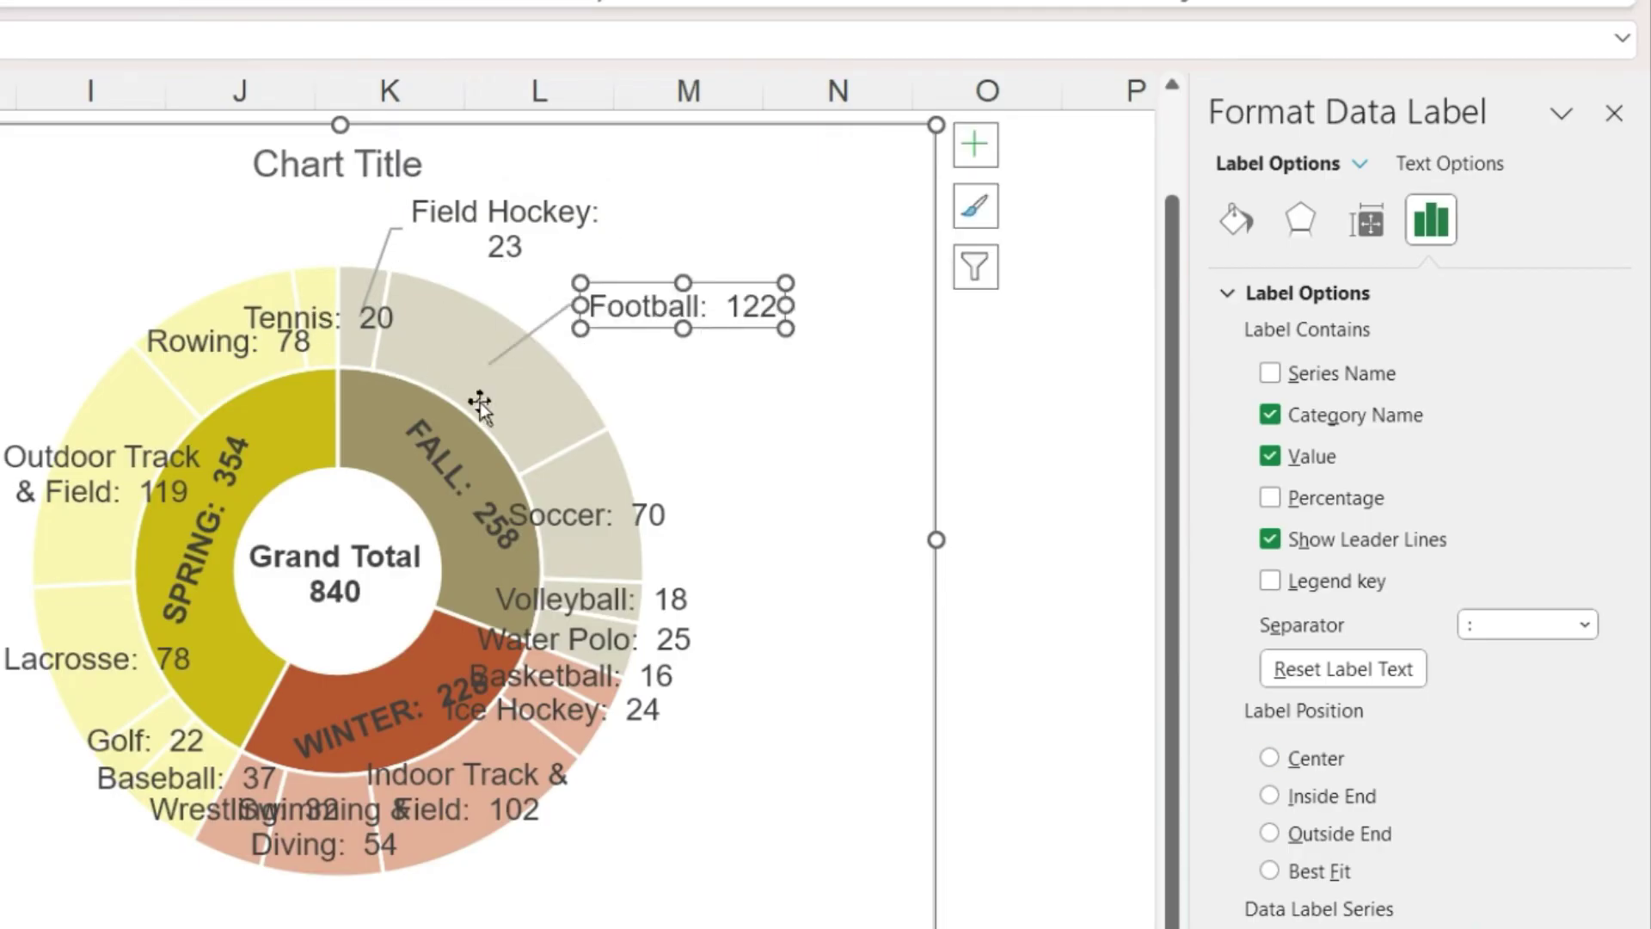
click(602, 489)
drag(601, 488, 763, 461)
Drag the Volleyball, Water Polo, Ice Hockey and Basketball labels outside the ring.
click(629, 584)
drag(628, 584, 799, 582)
click(593, 636)
drag(593, 638, 808, 658)
scroll(808, 659, down, 1)
click(795, 650)
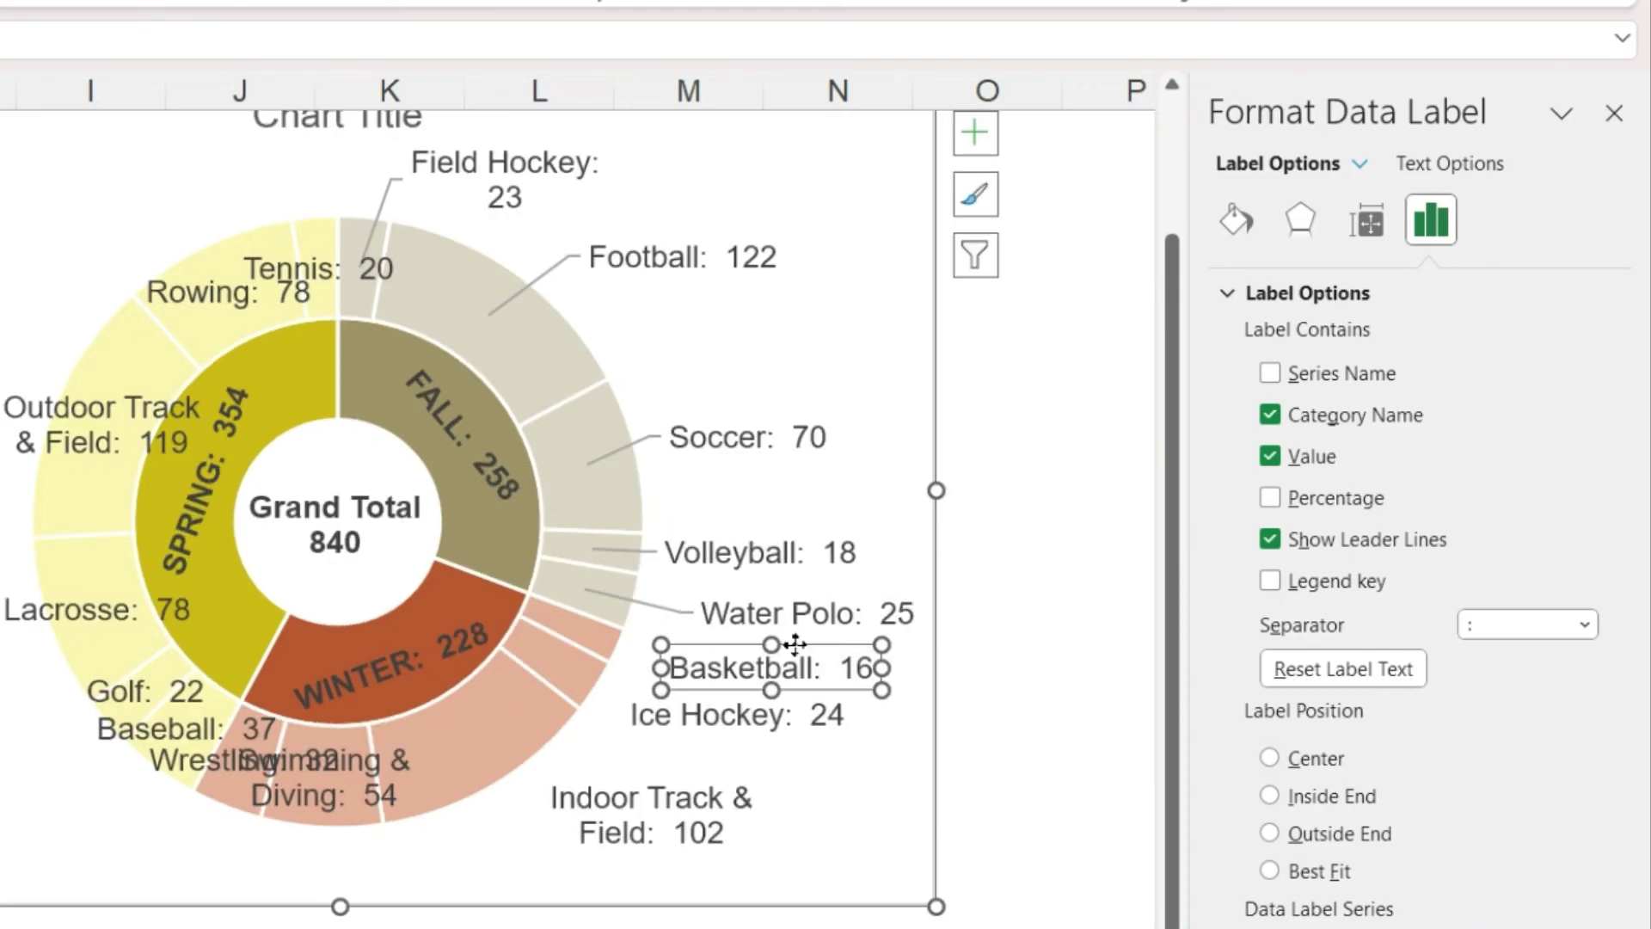
click(736, 721)
drag(707, 736, 753, 761)
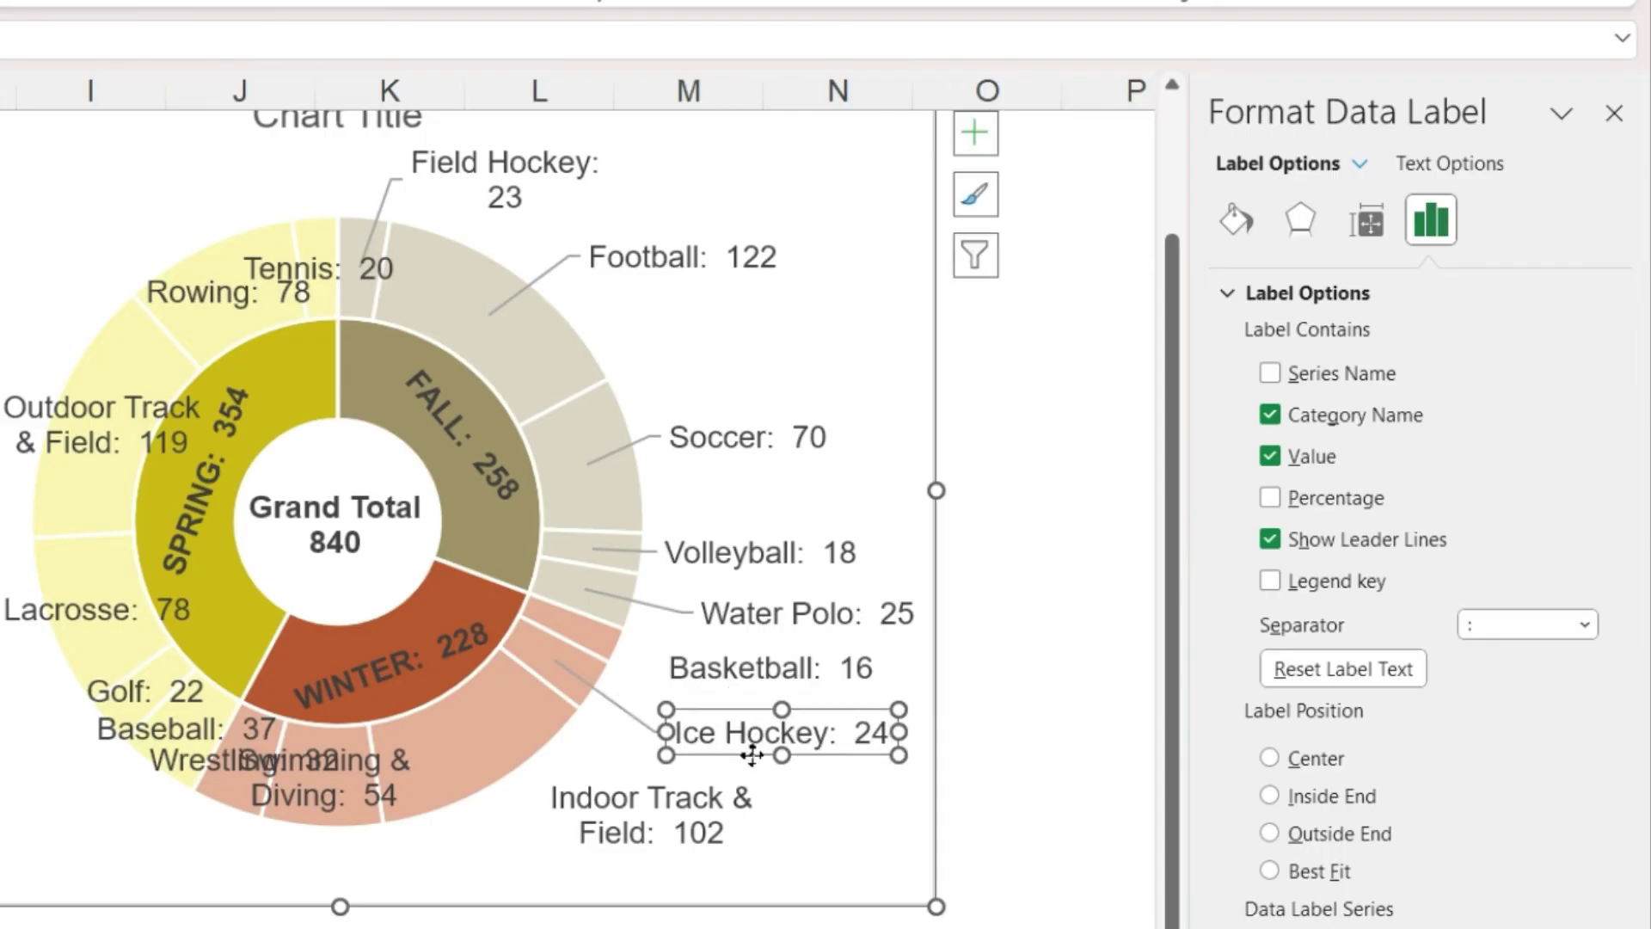
click(737, 677)
drag(734, 684, 771, 699)
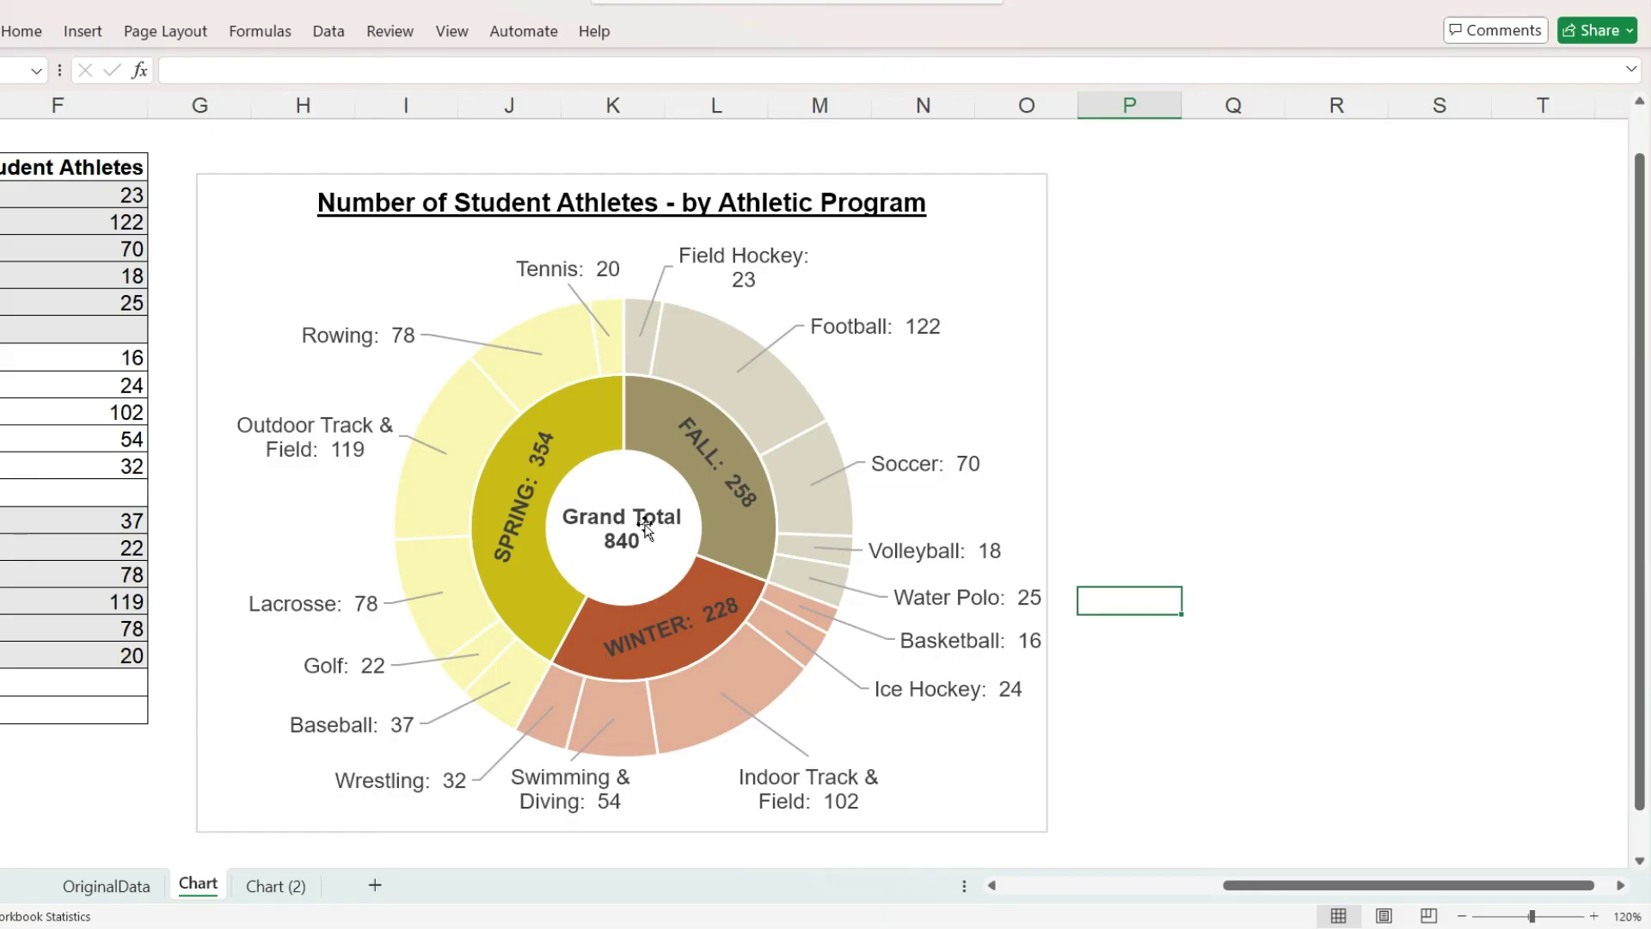
Remove the Grand Total series from the chart's data source in Select Data.
click(863, 371)
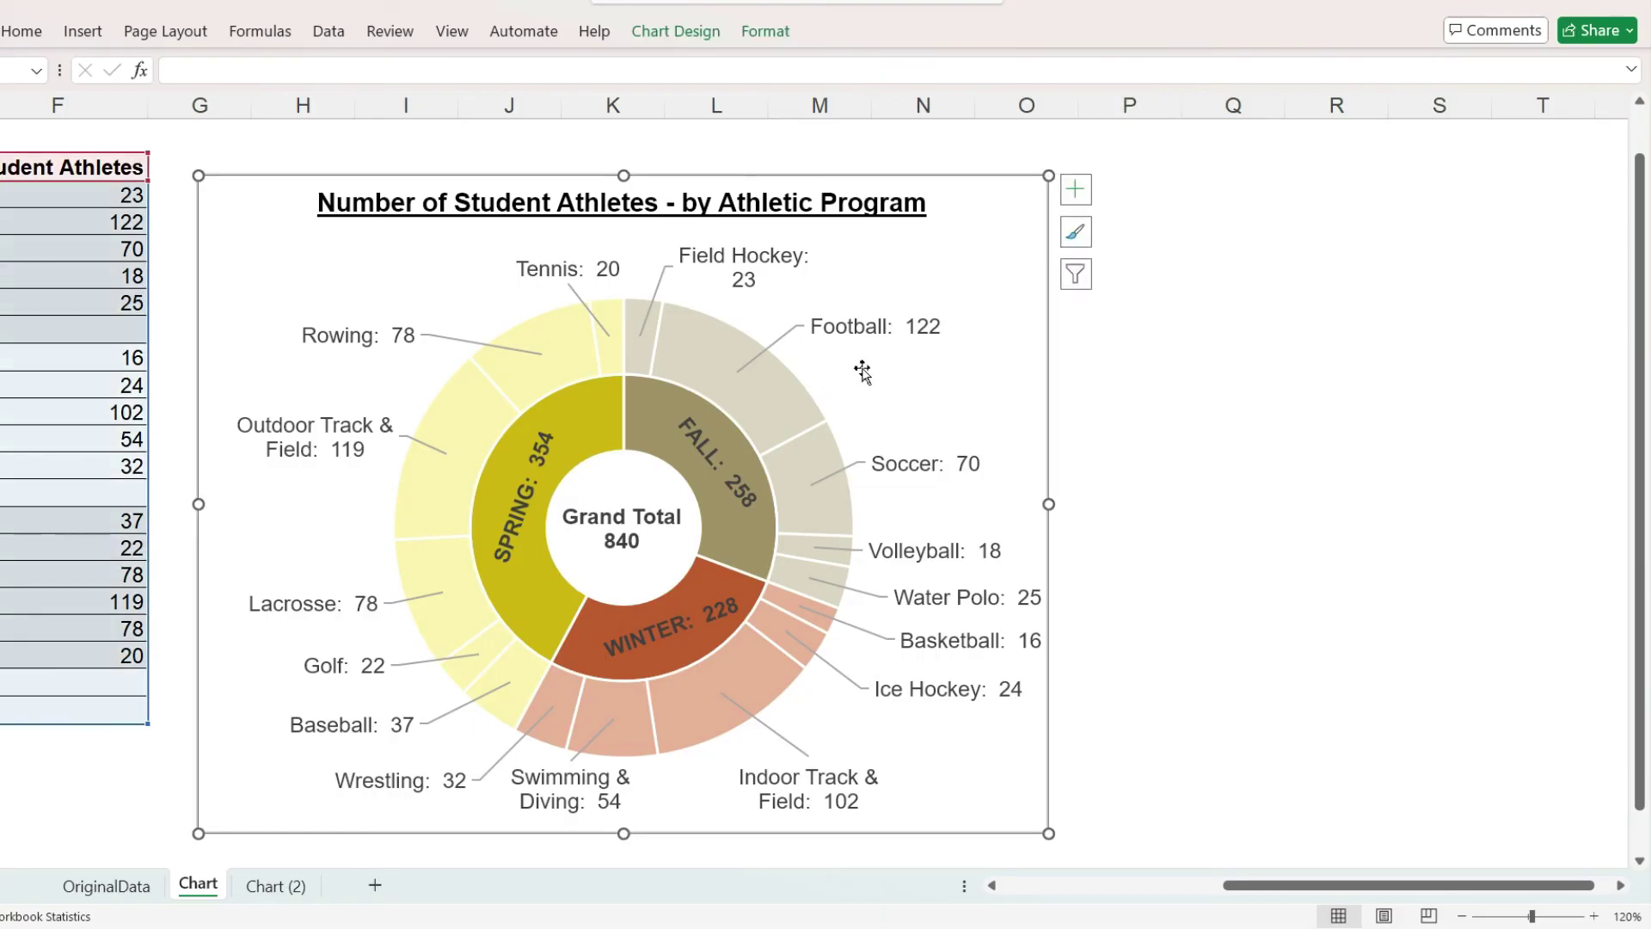
click(666, 35)
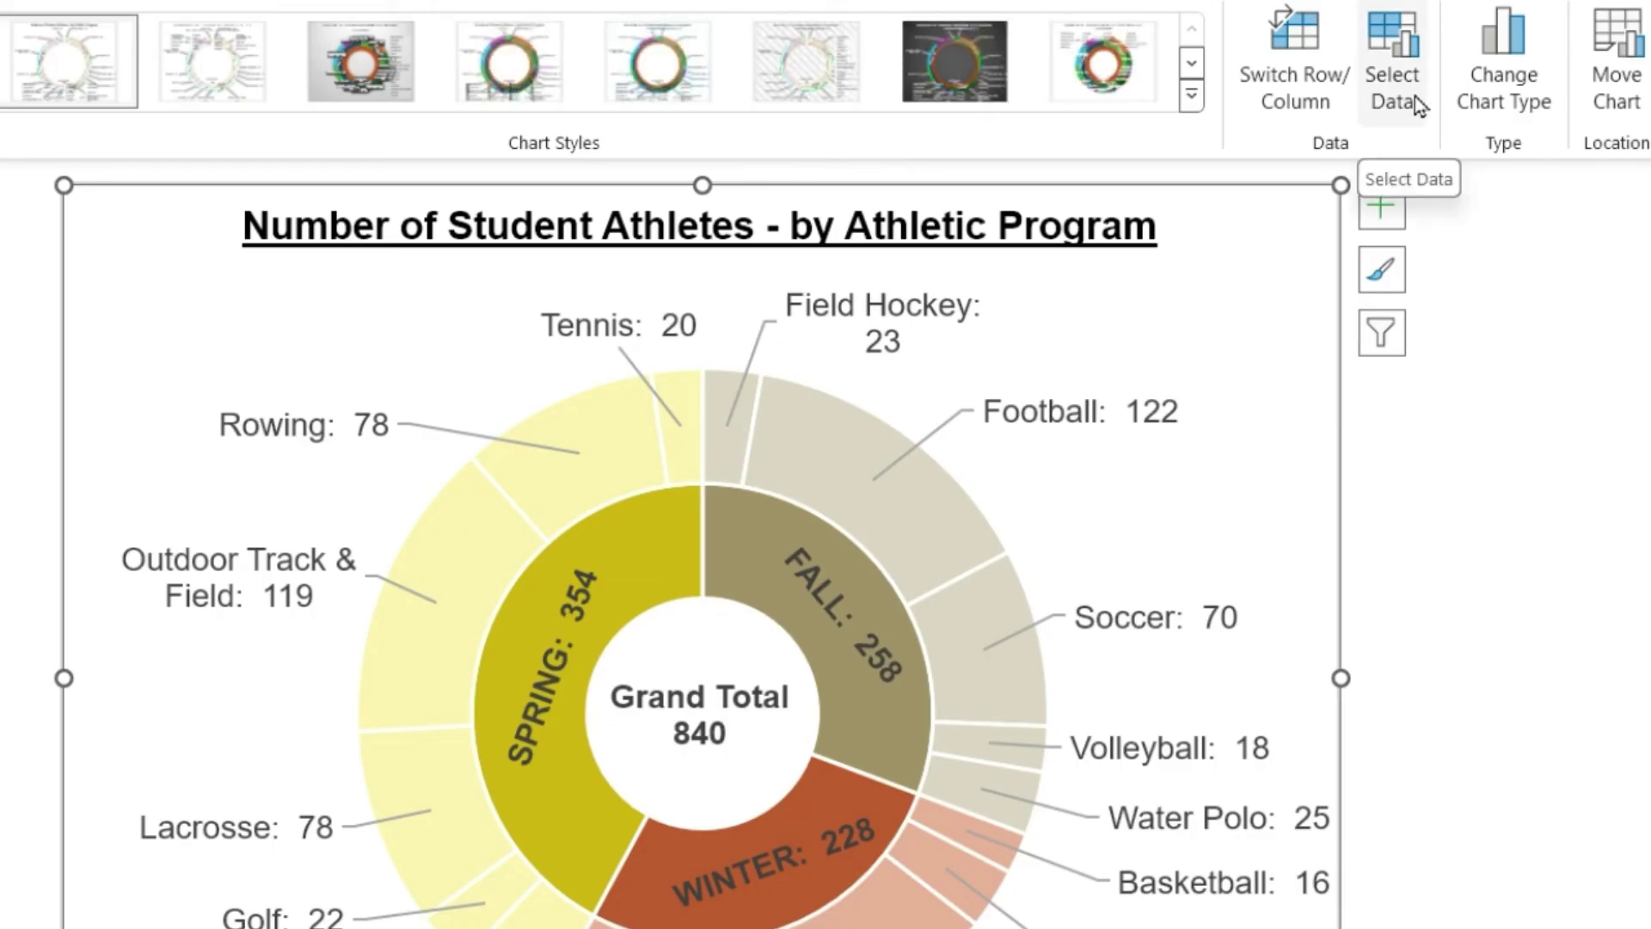
click(1414, 103)
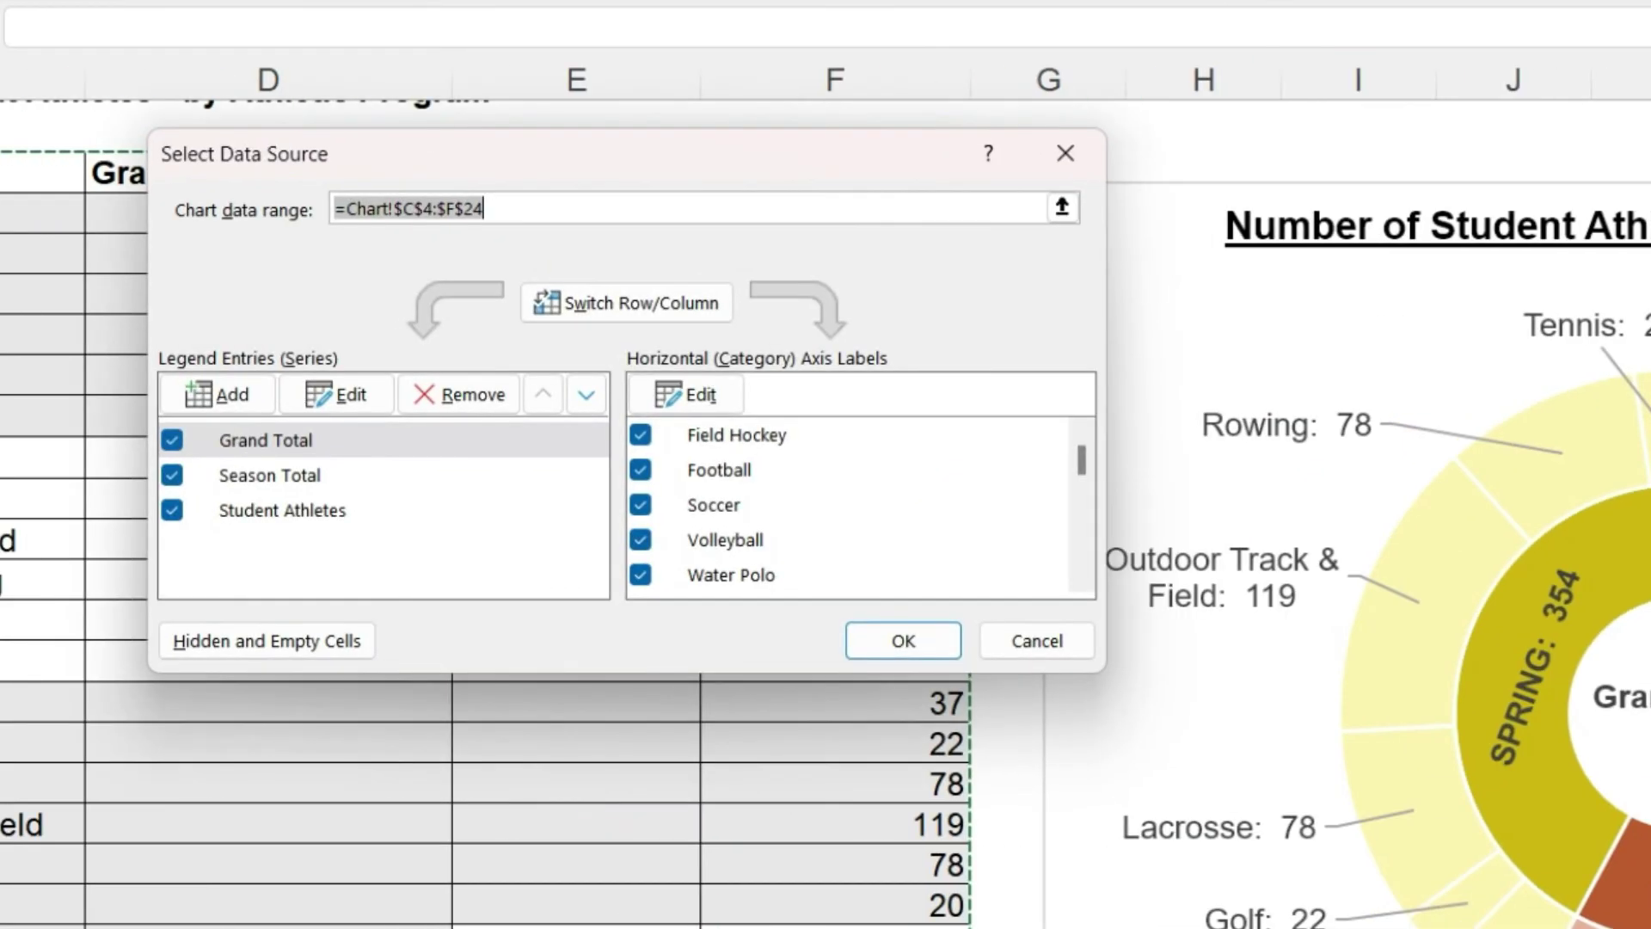
scroll(1290, 602, right, 2)
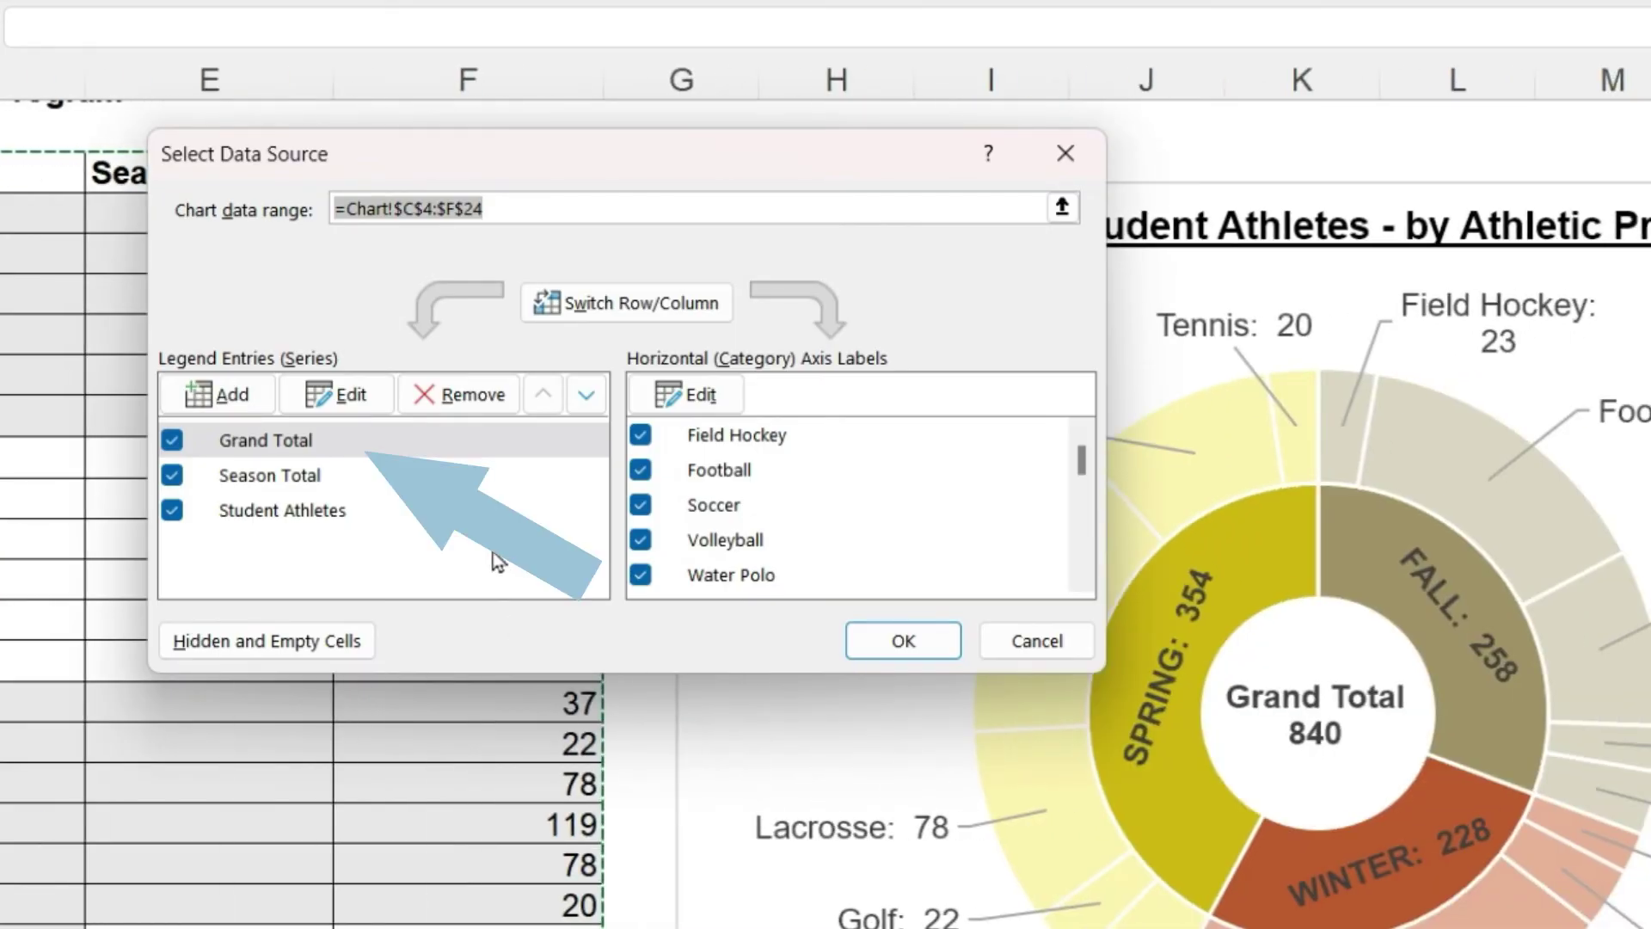
click(402, 443)
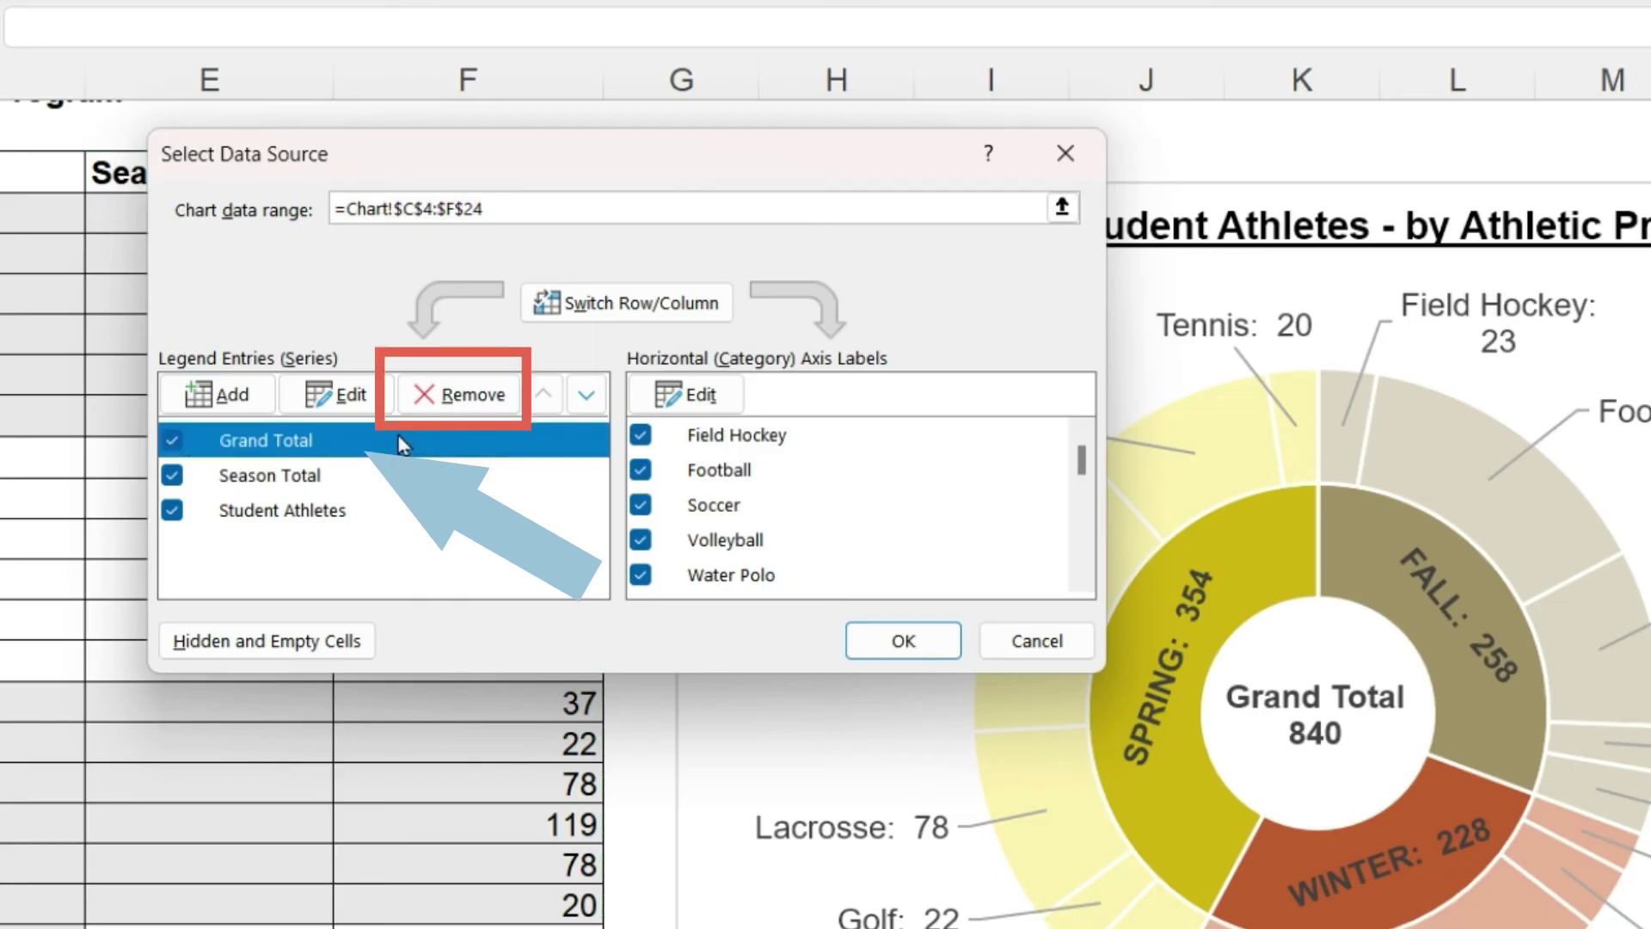
click(461, 396)
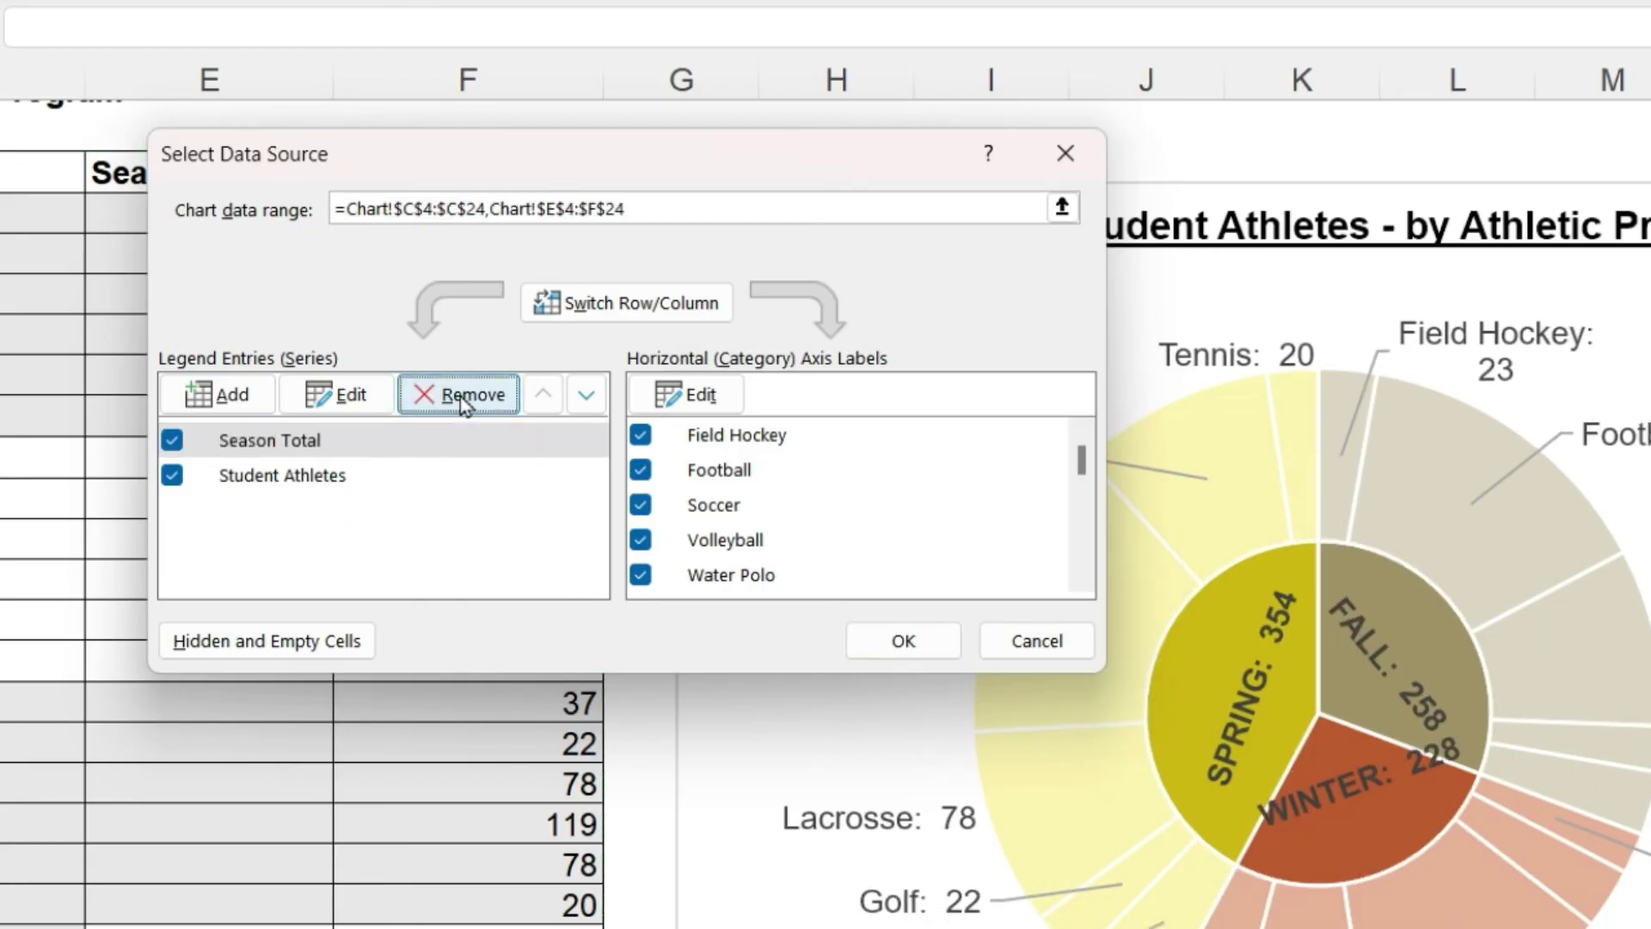
click(936, 647)
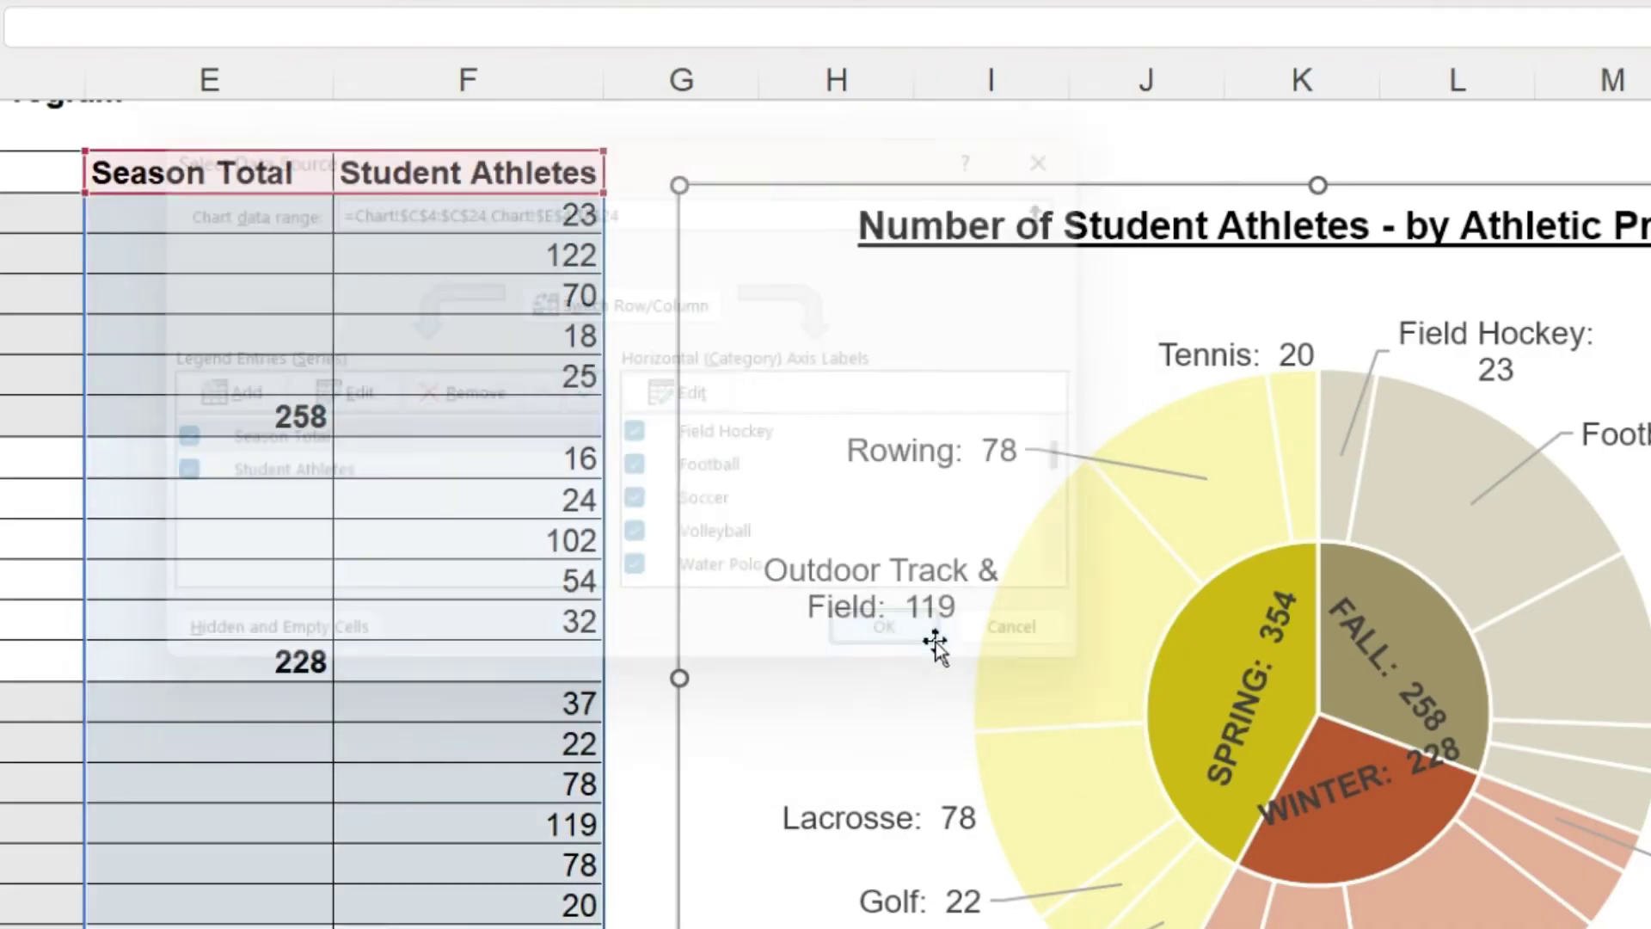
Set the program ring series' doughnut hole size to 50%.
click(1359, 793)
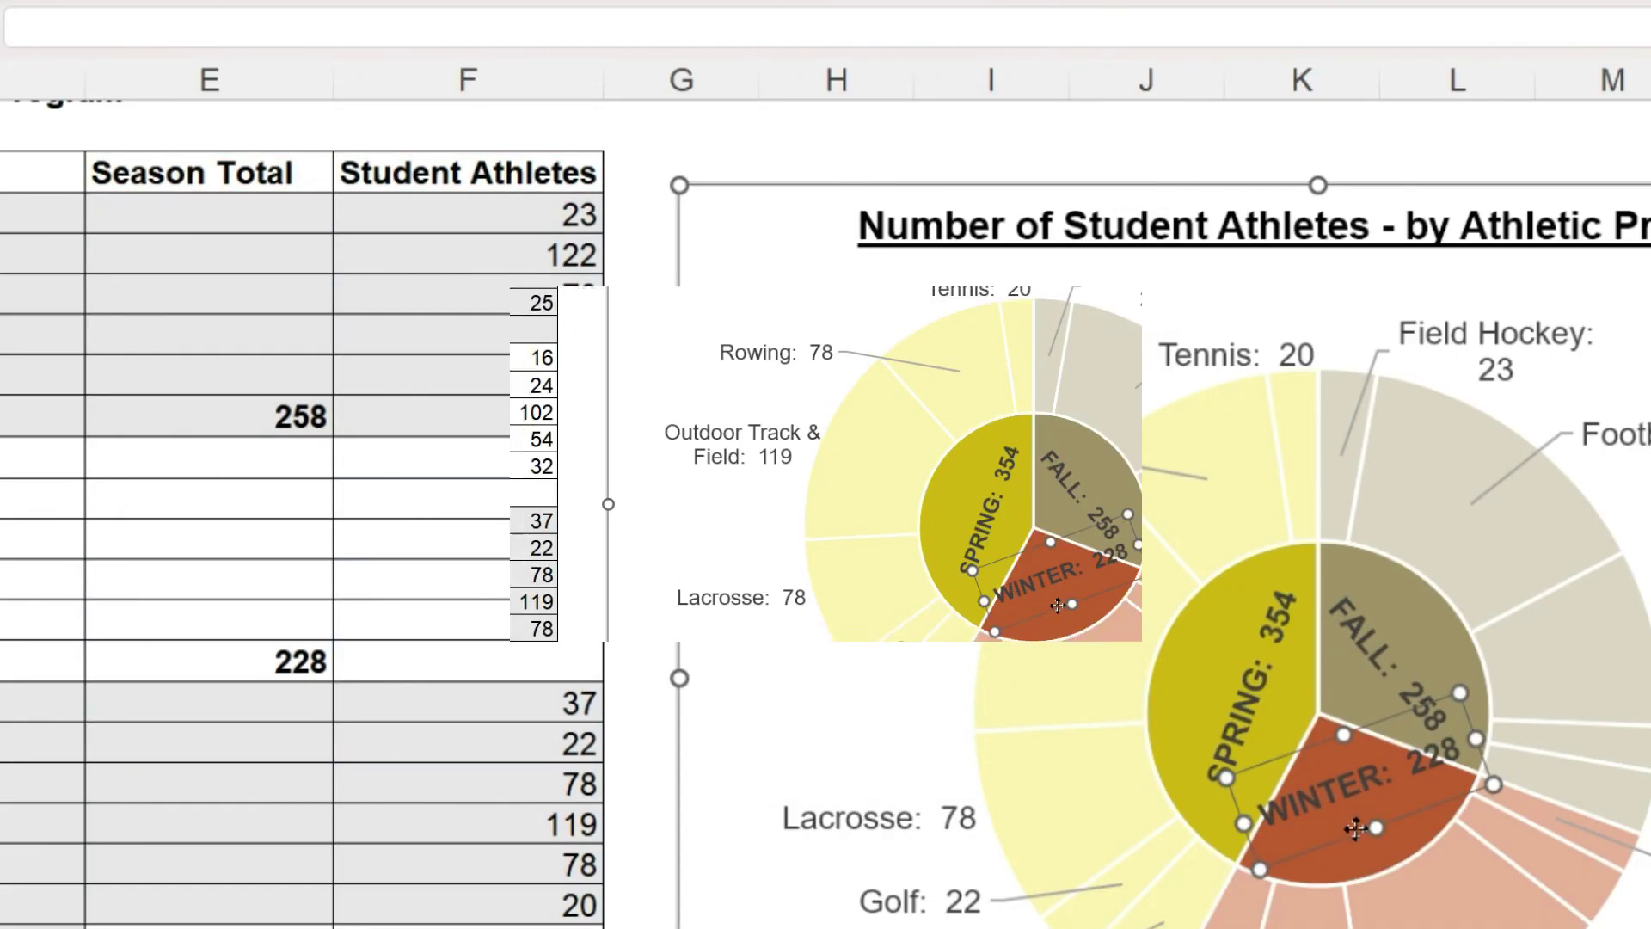
click(1500, 603)
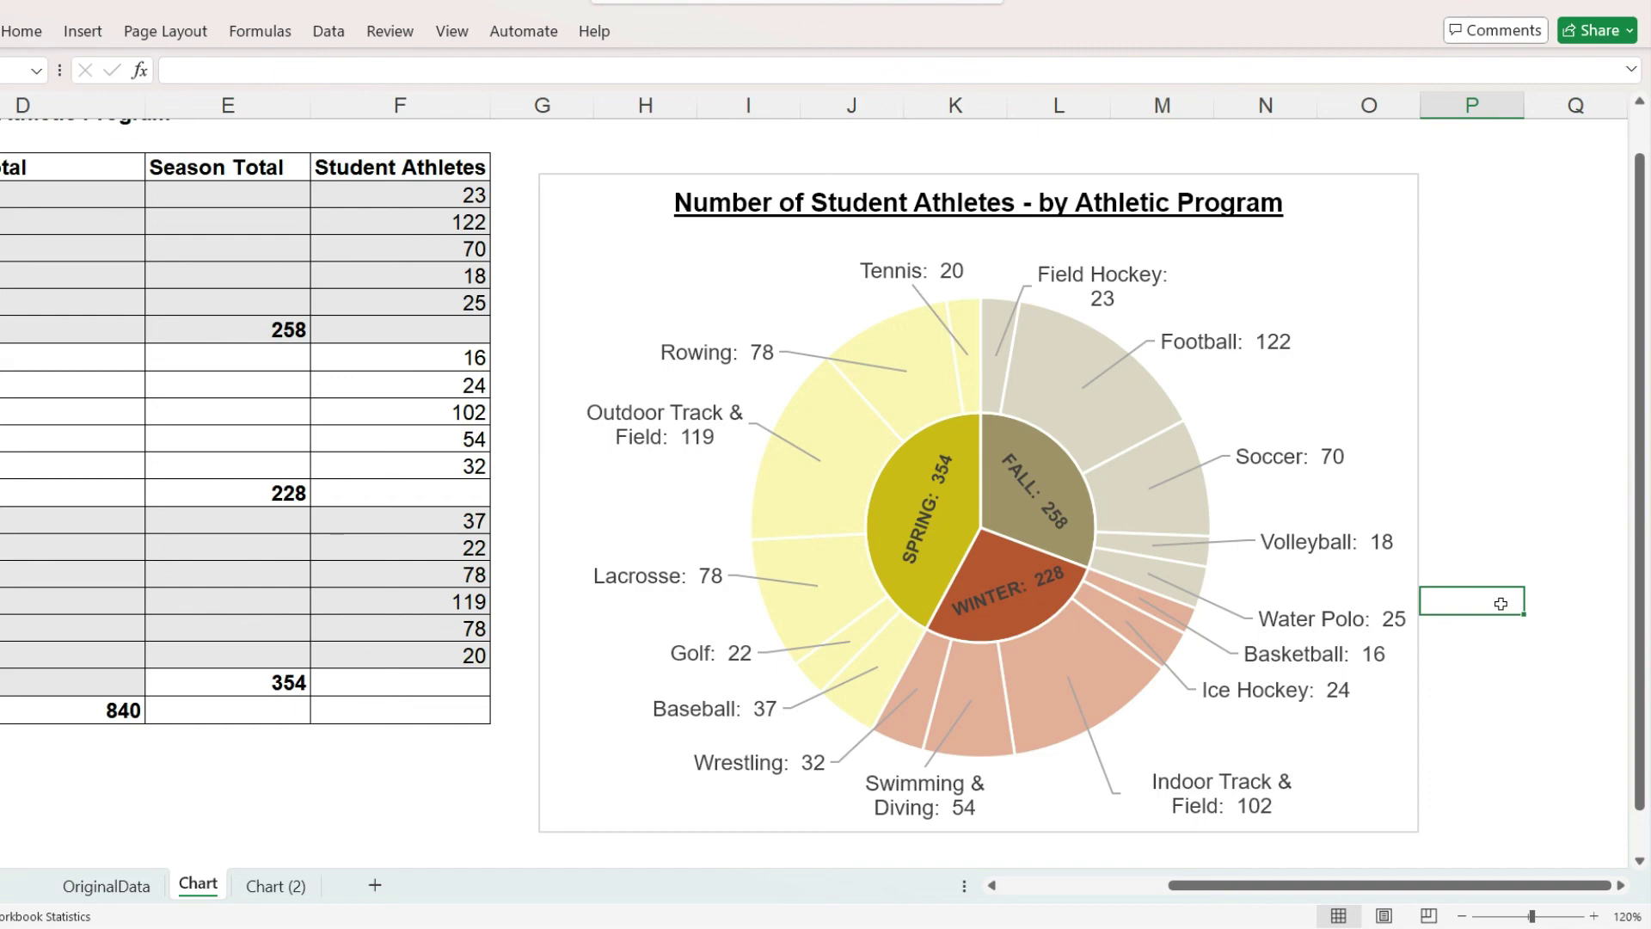
click(1036, 354)
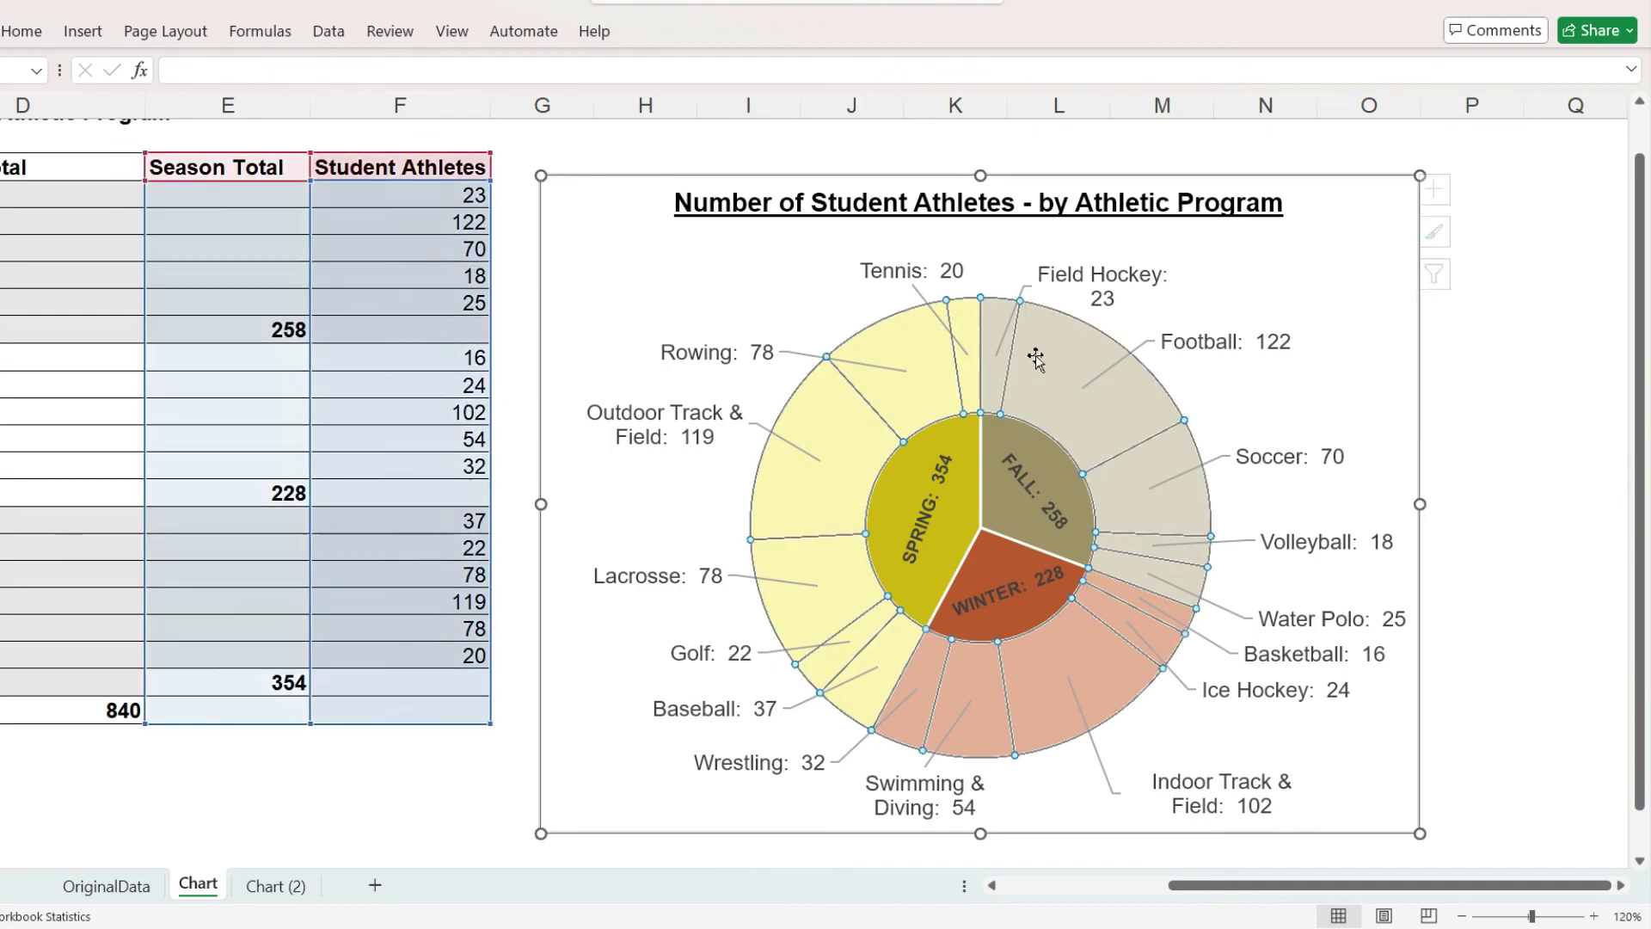
click(1037, 355)
right_click(1037, 354)
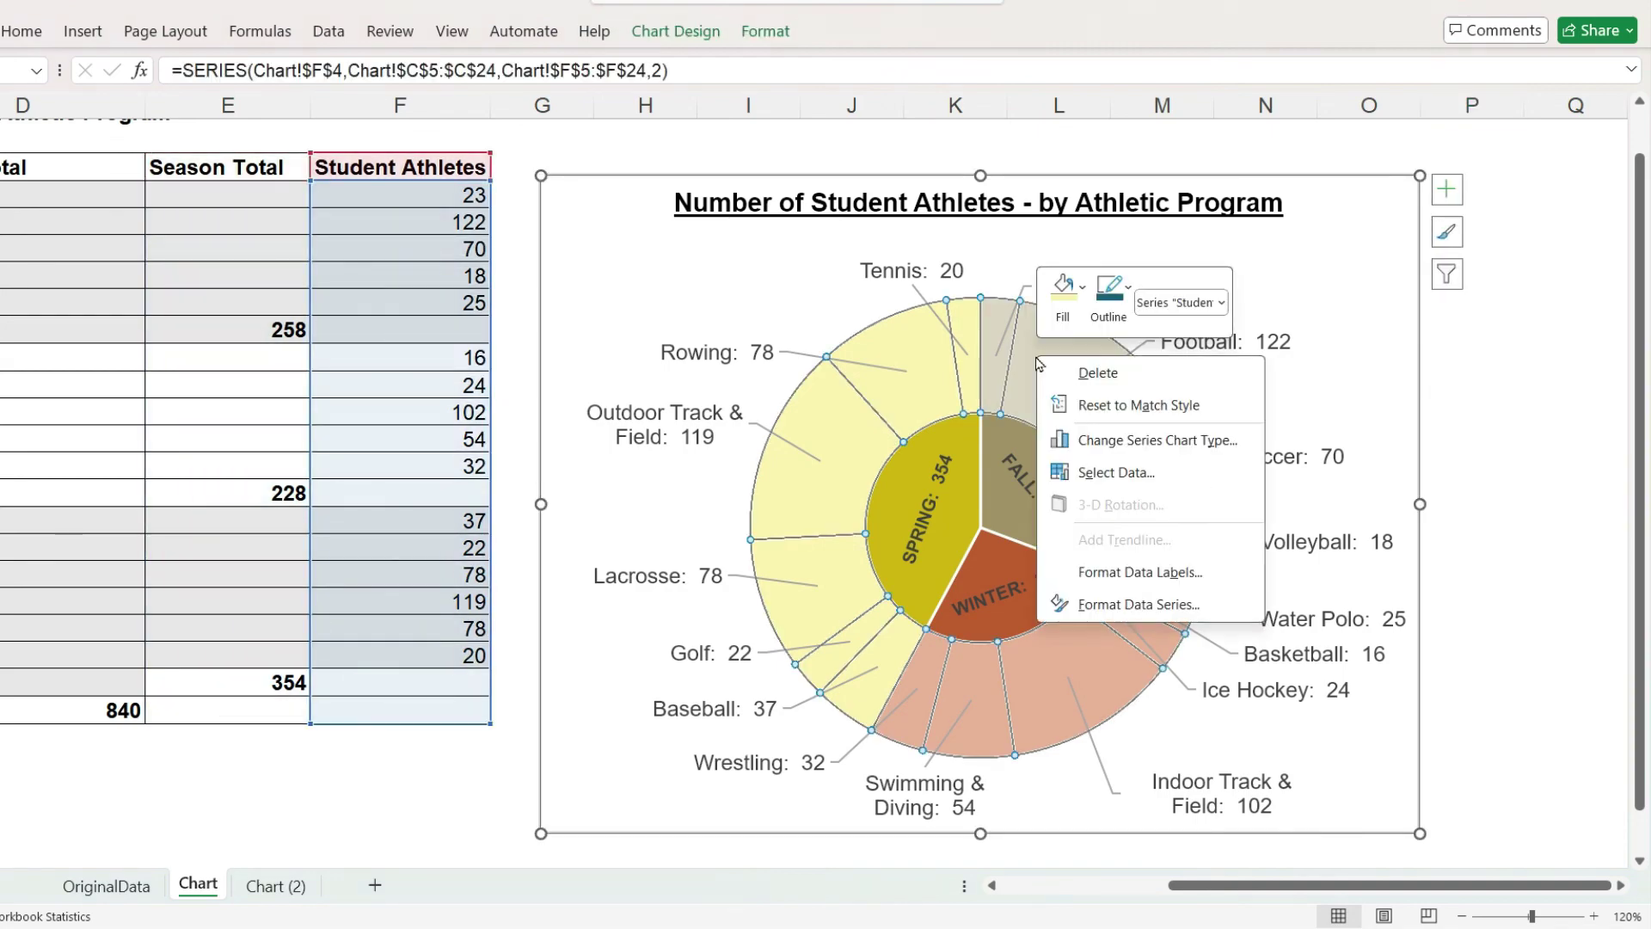
click(1092, 604)
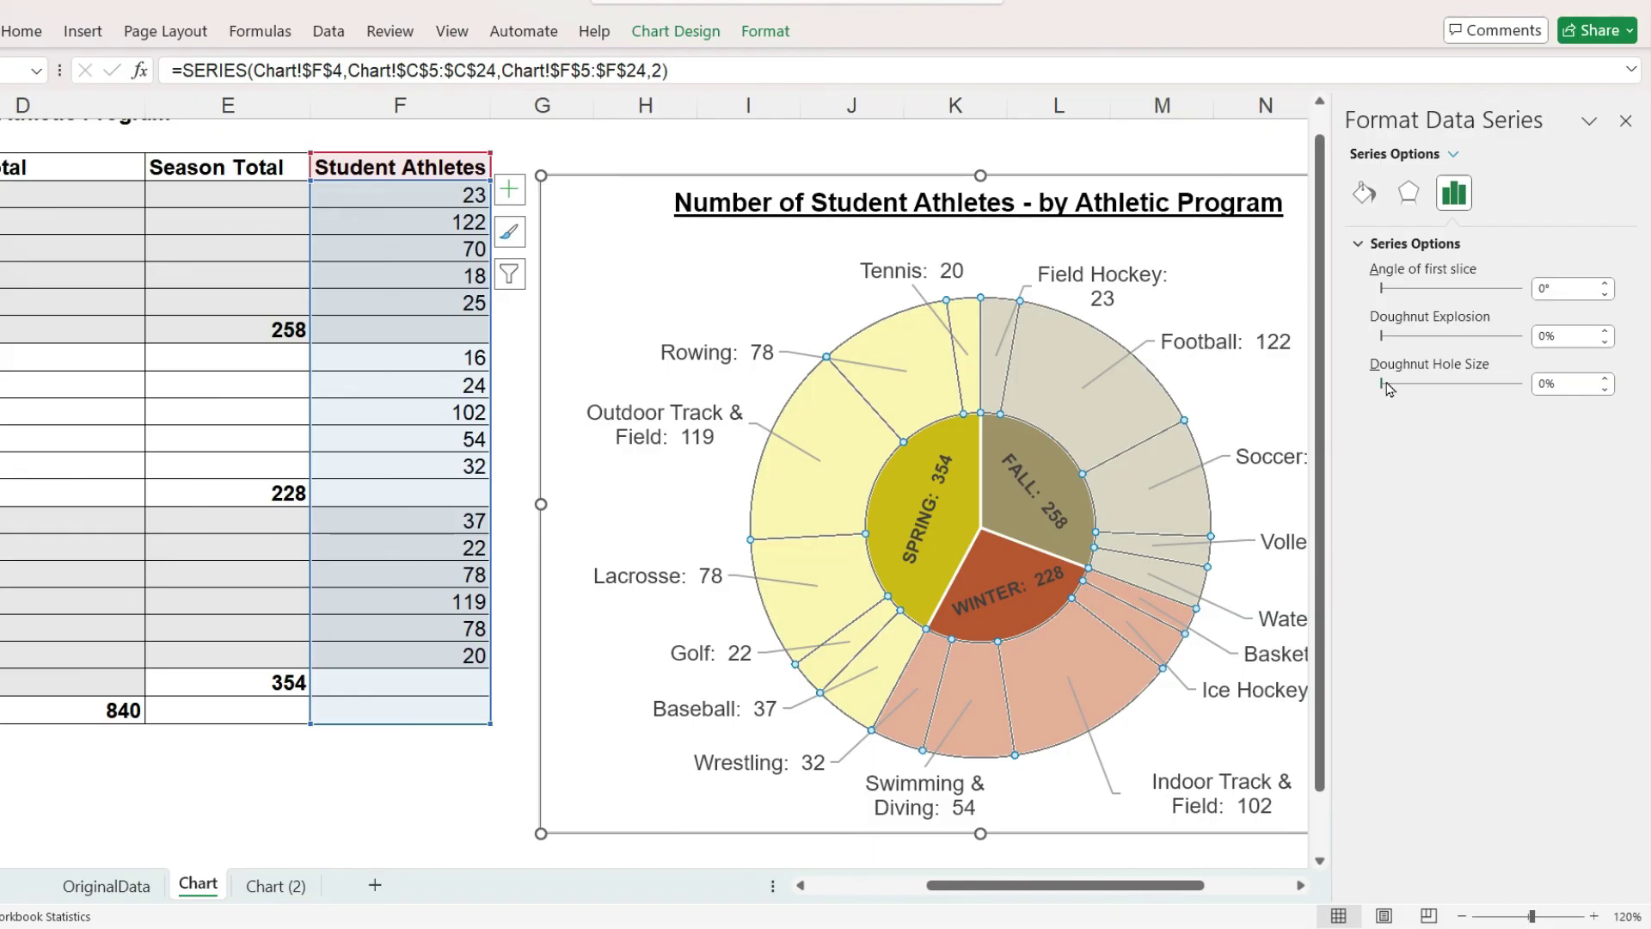
drag(1384, 387, 1462, 391)
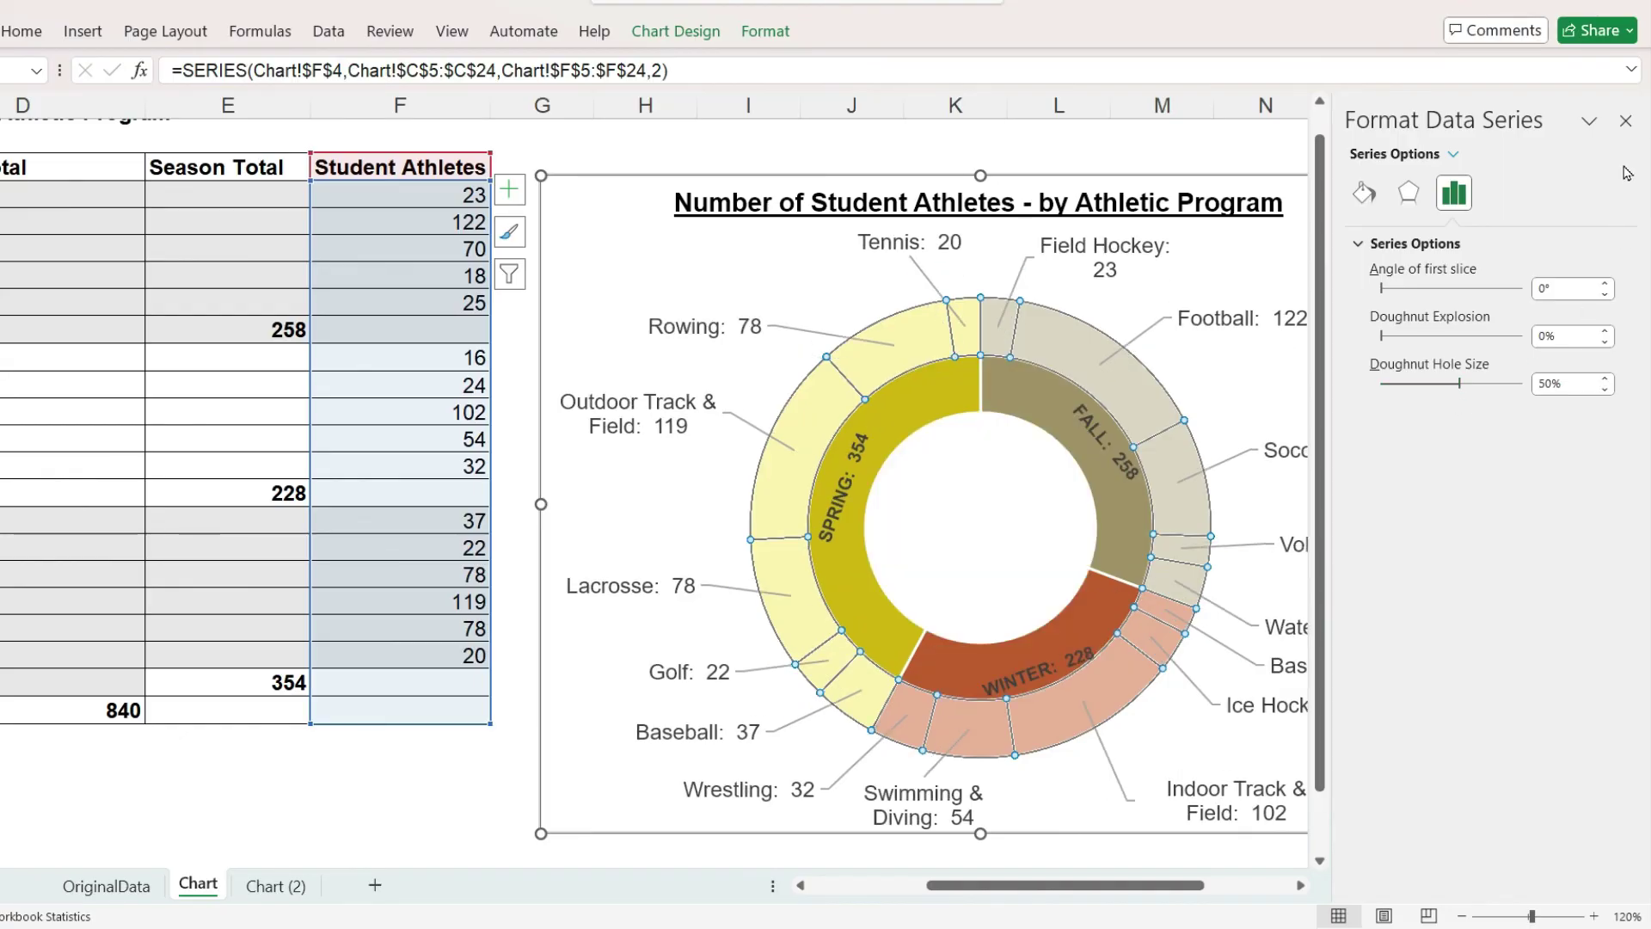
Close the format pane and paste the U laurel logo picture.
click(1625, 120)
click(1457, 339)
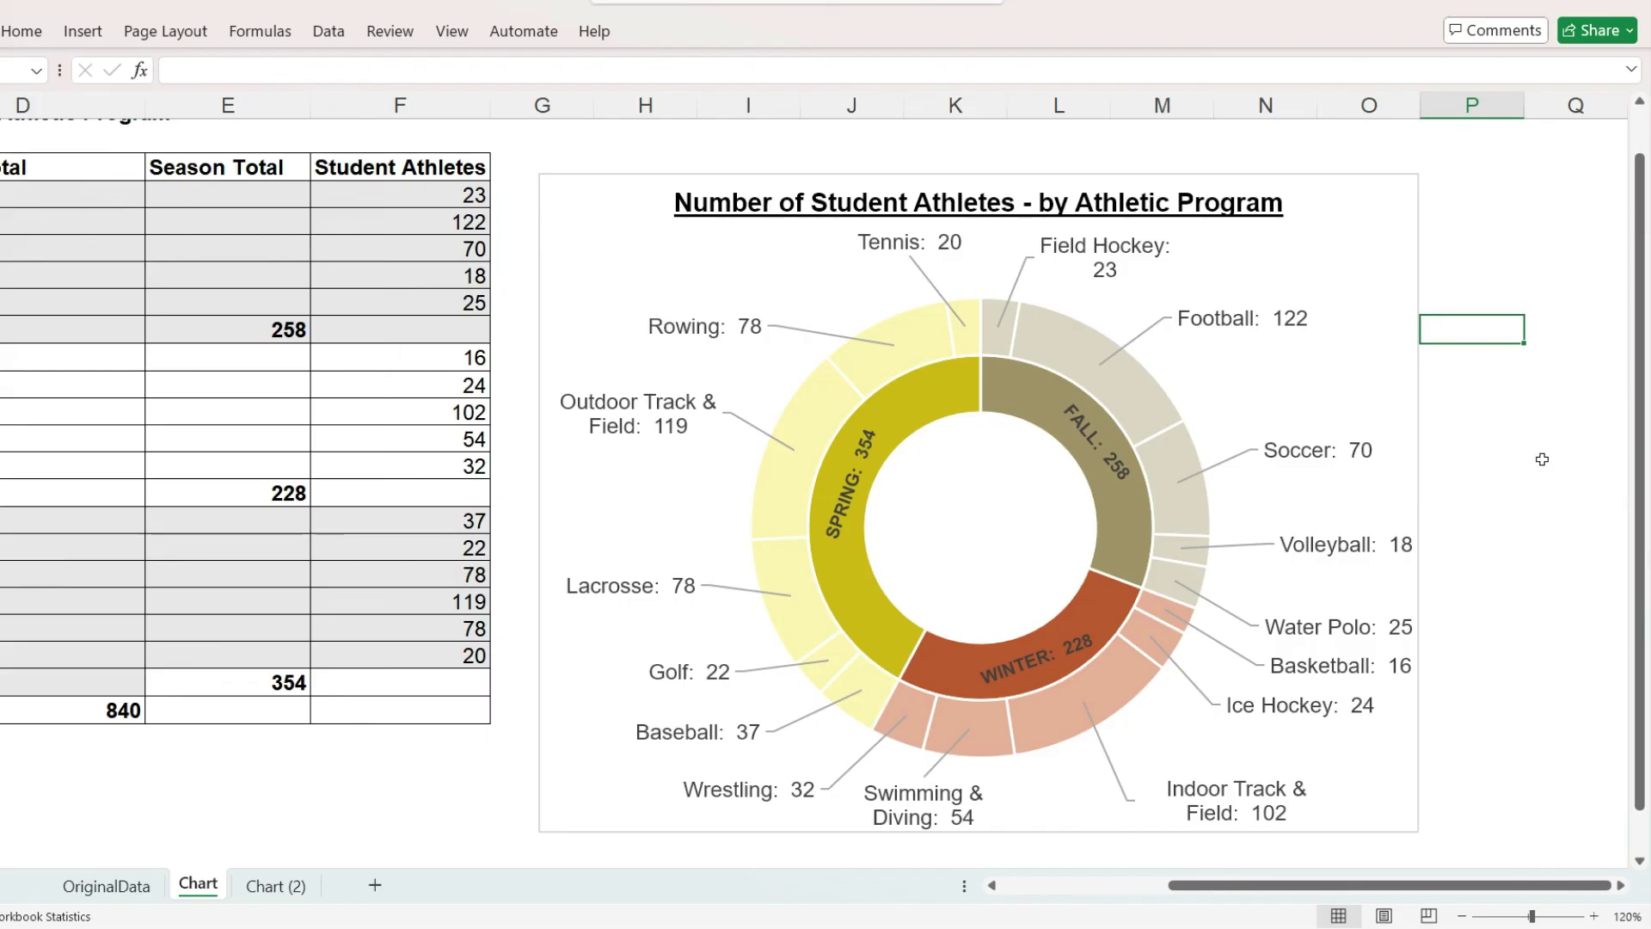
key(ctrl+v)
Move the U laurel logo to the doughnut's centre and shrink it to fit the hole.
drag(1477, 527, 978, 584)
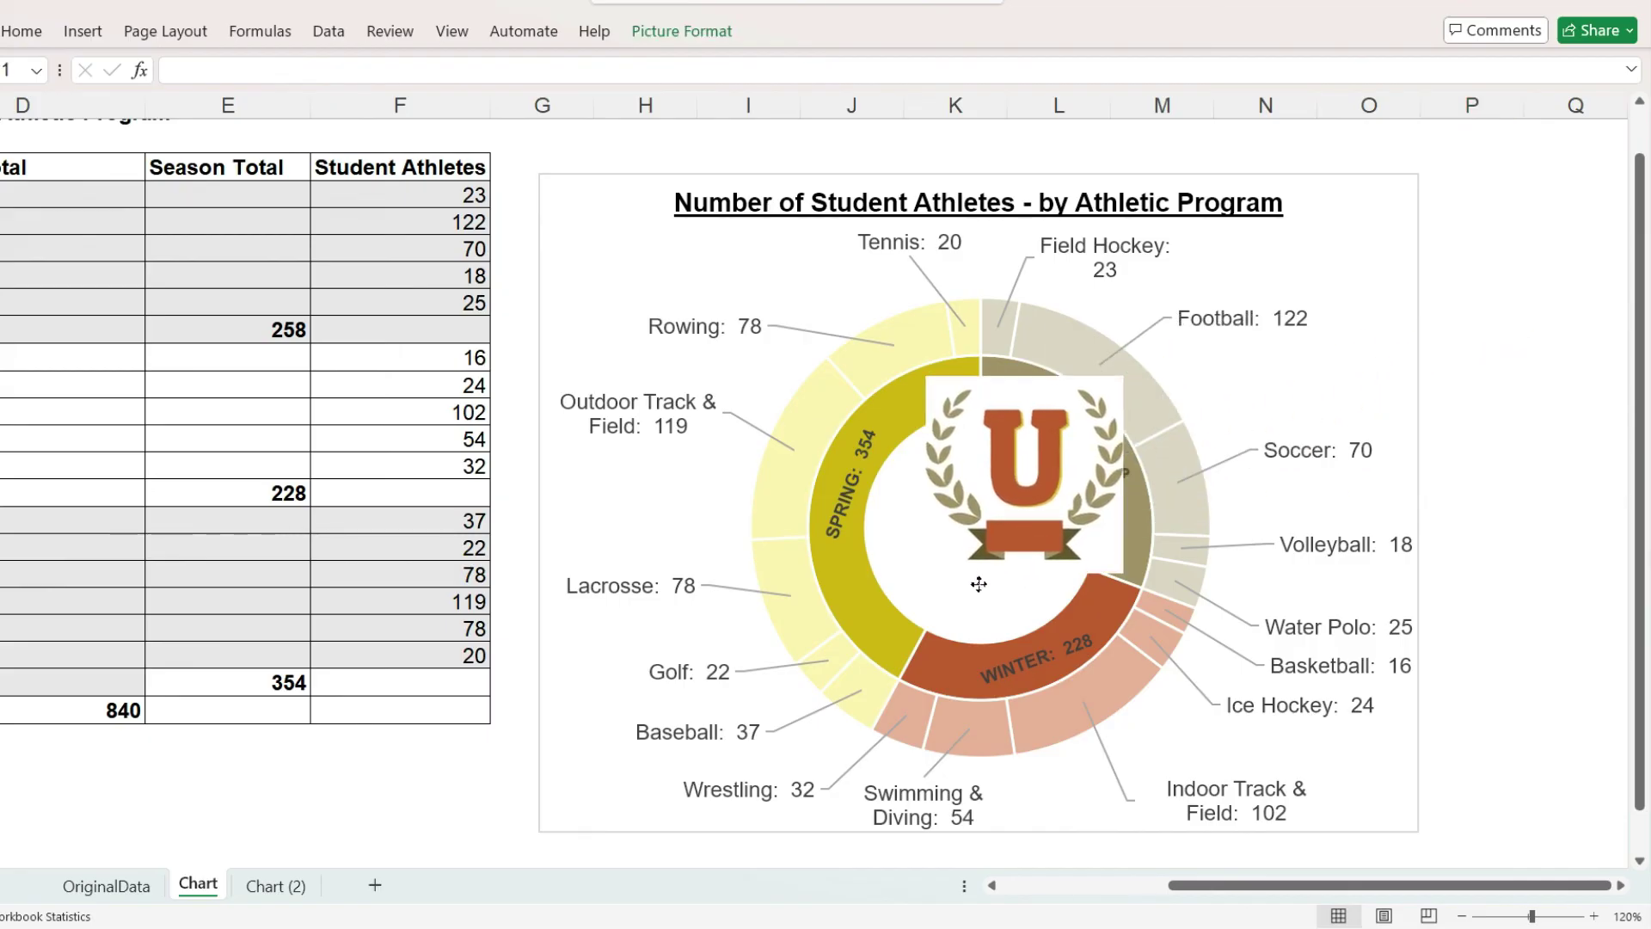
drag(1123, 376, 1026, 487)
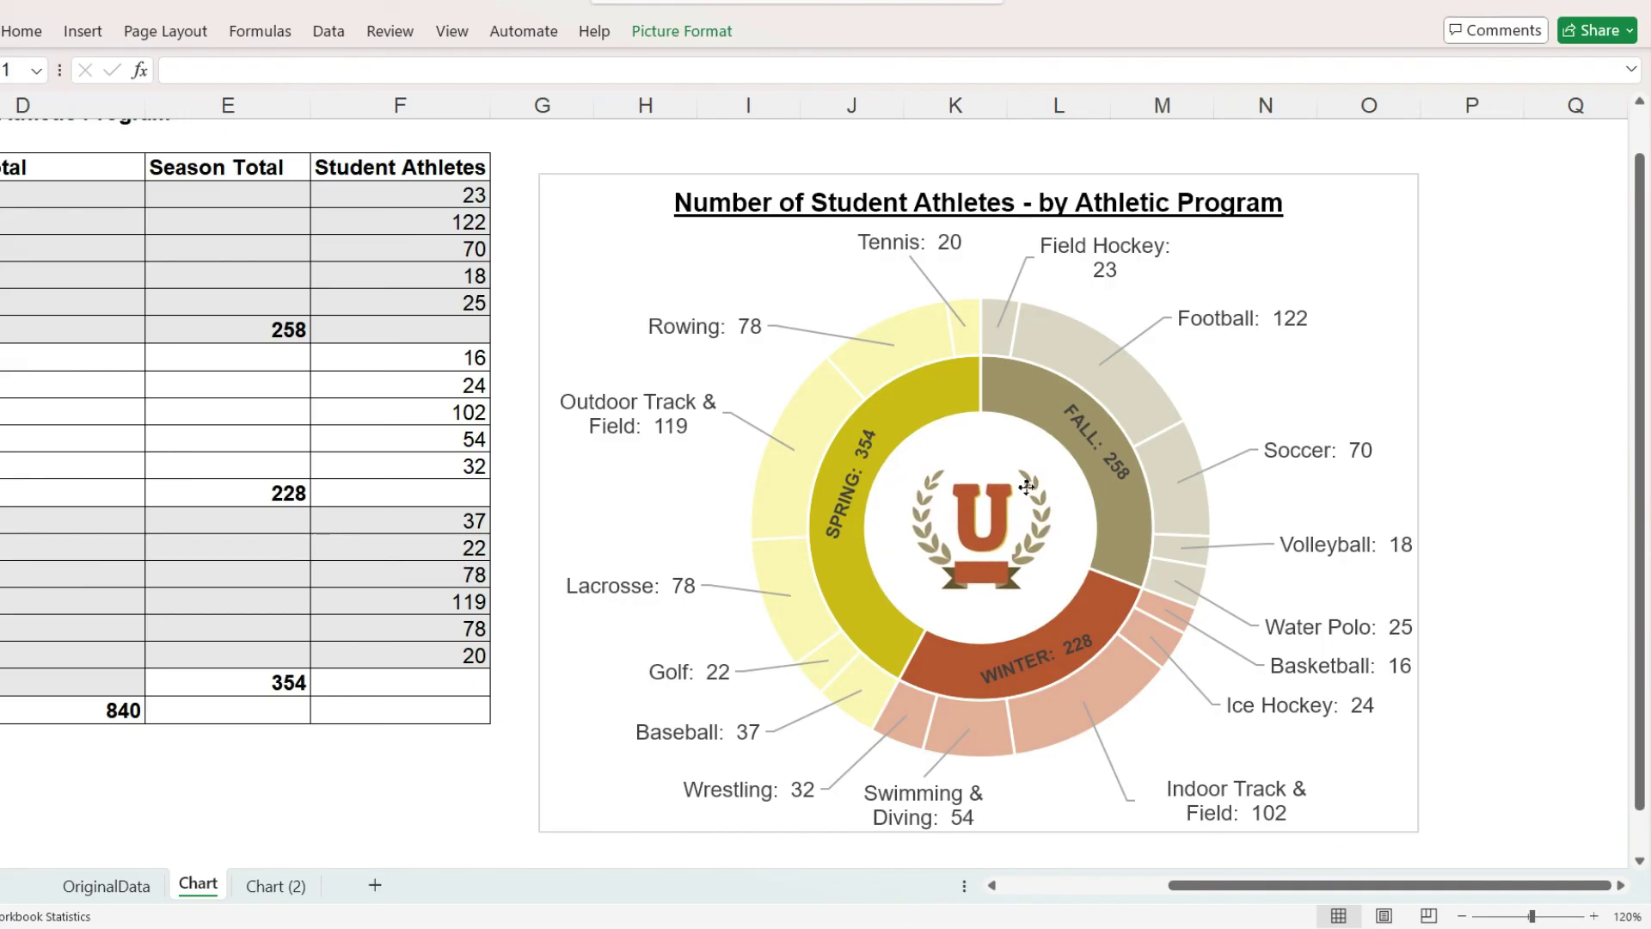
click(1481, 581)
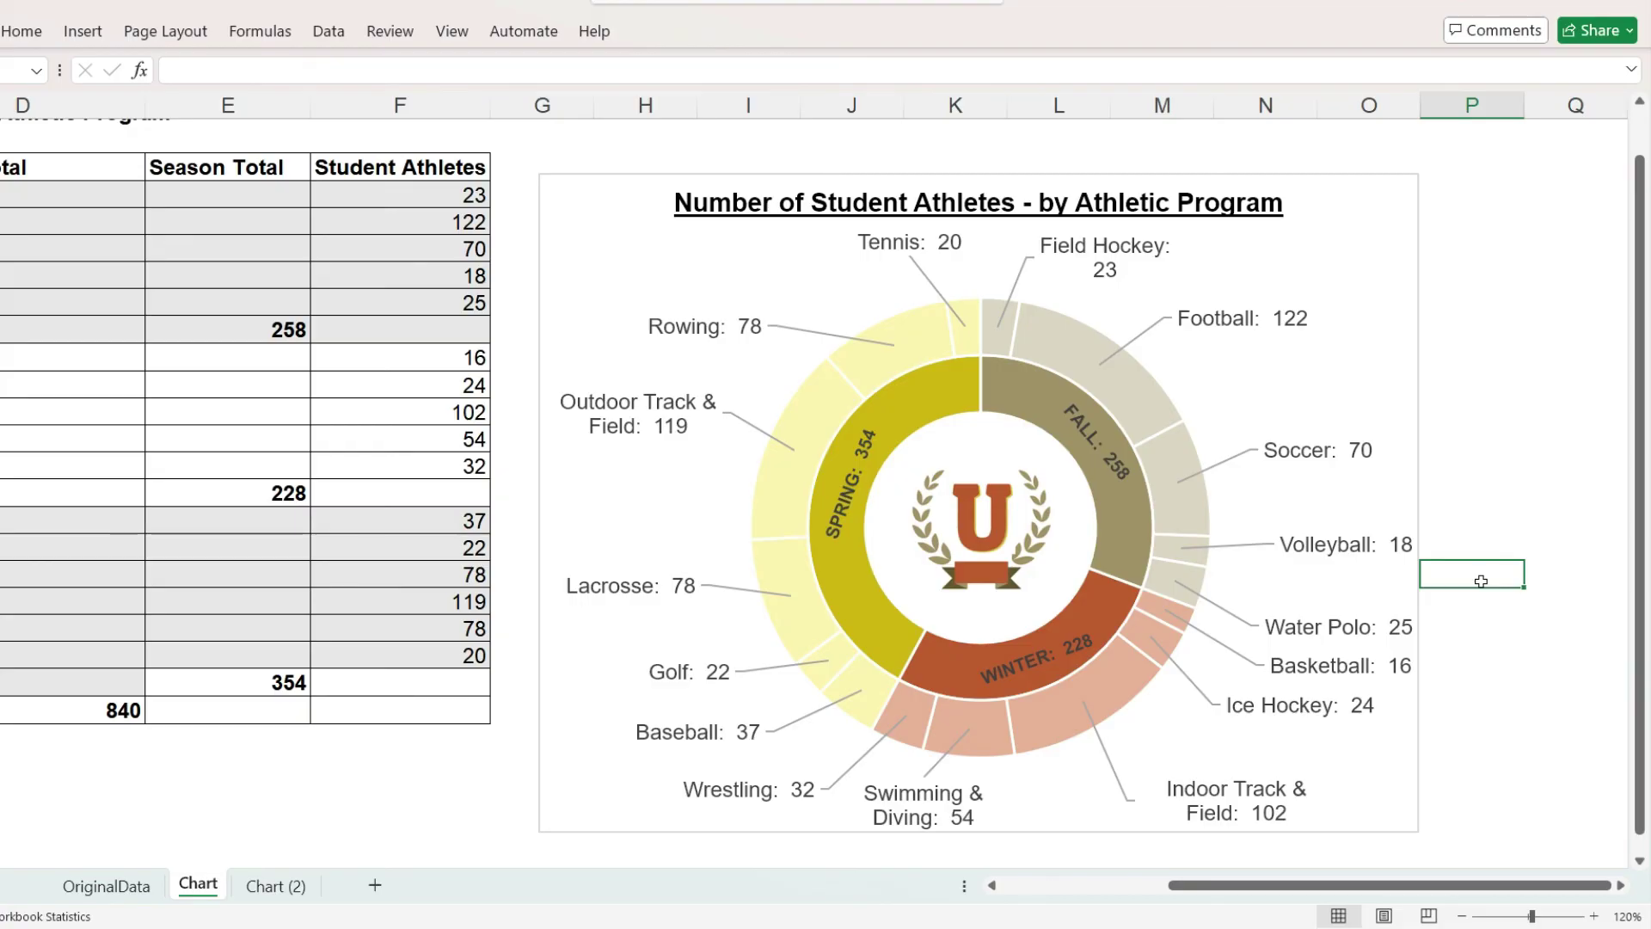
click(227, 167)
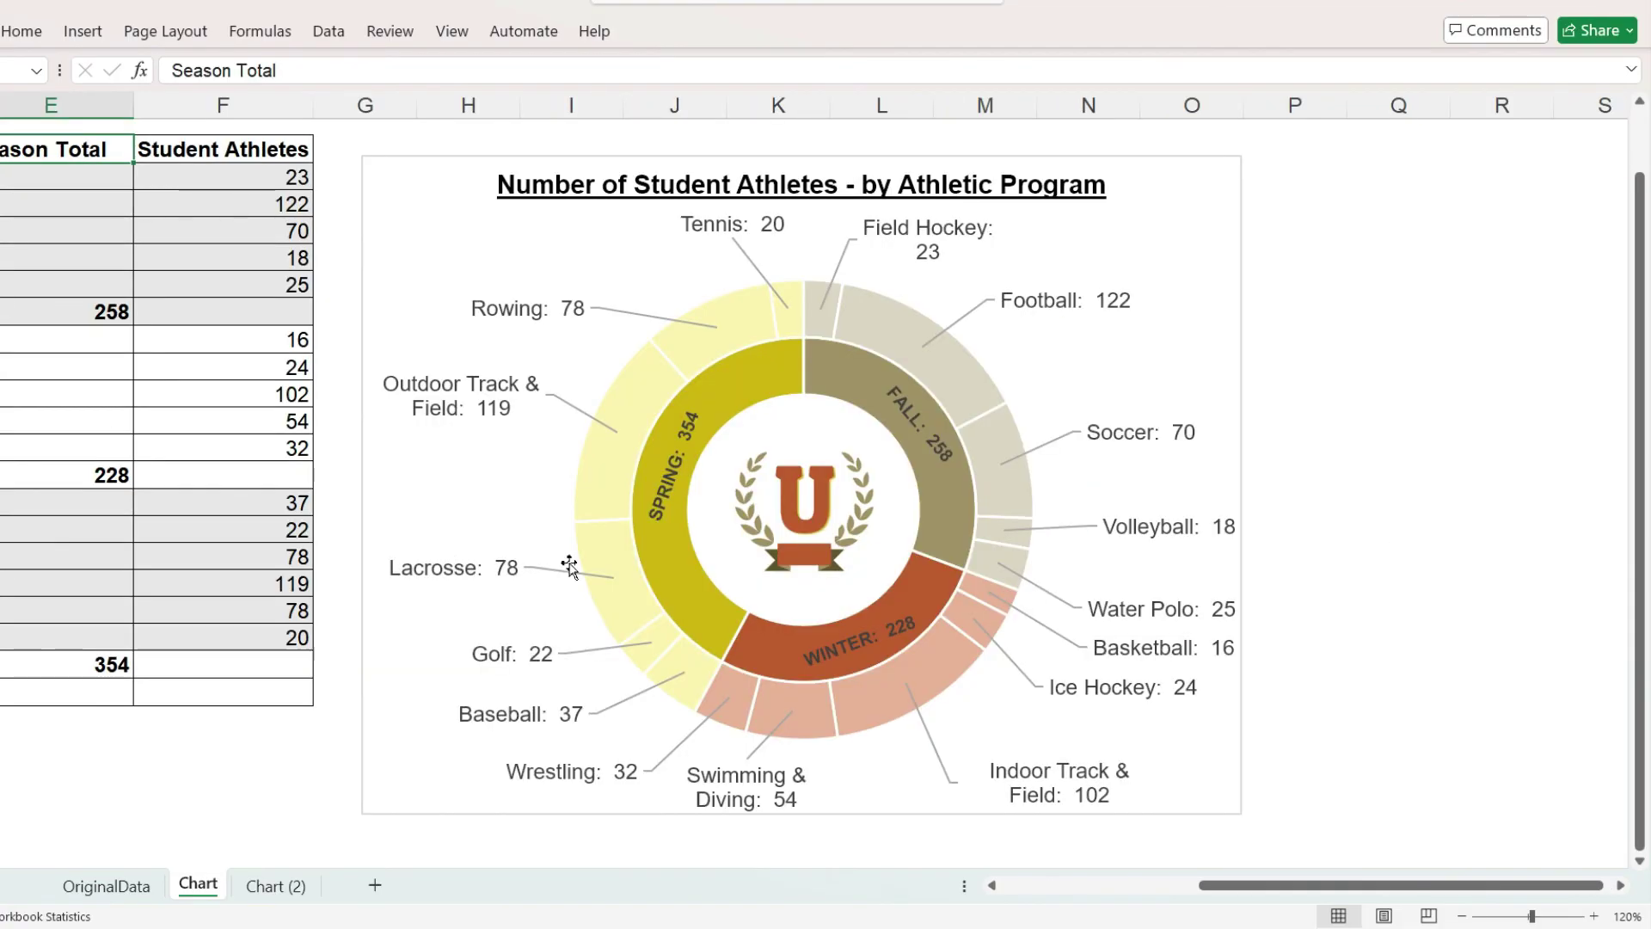
drag(1211, 888, 1051, 922)
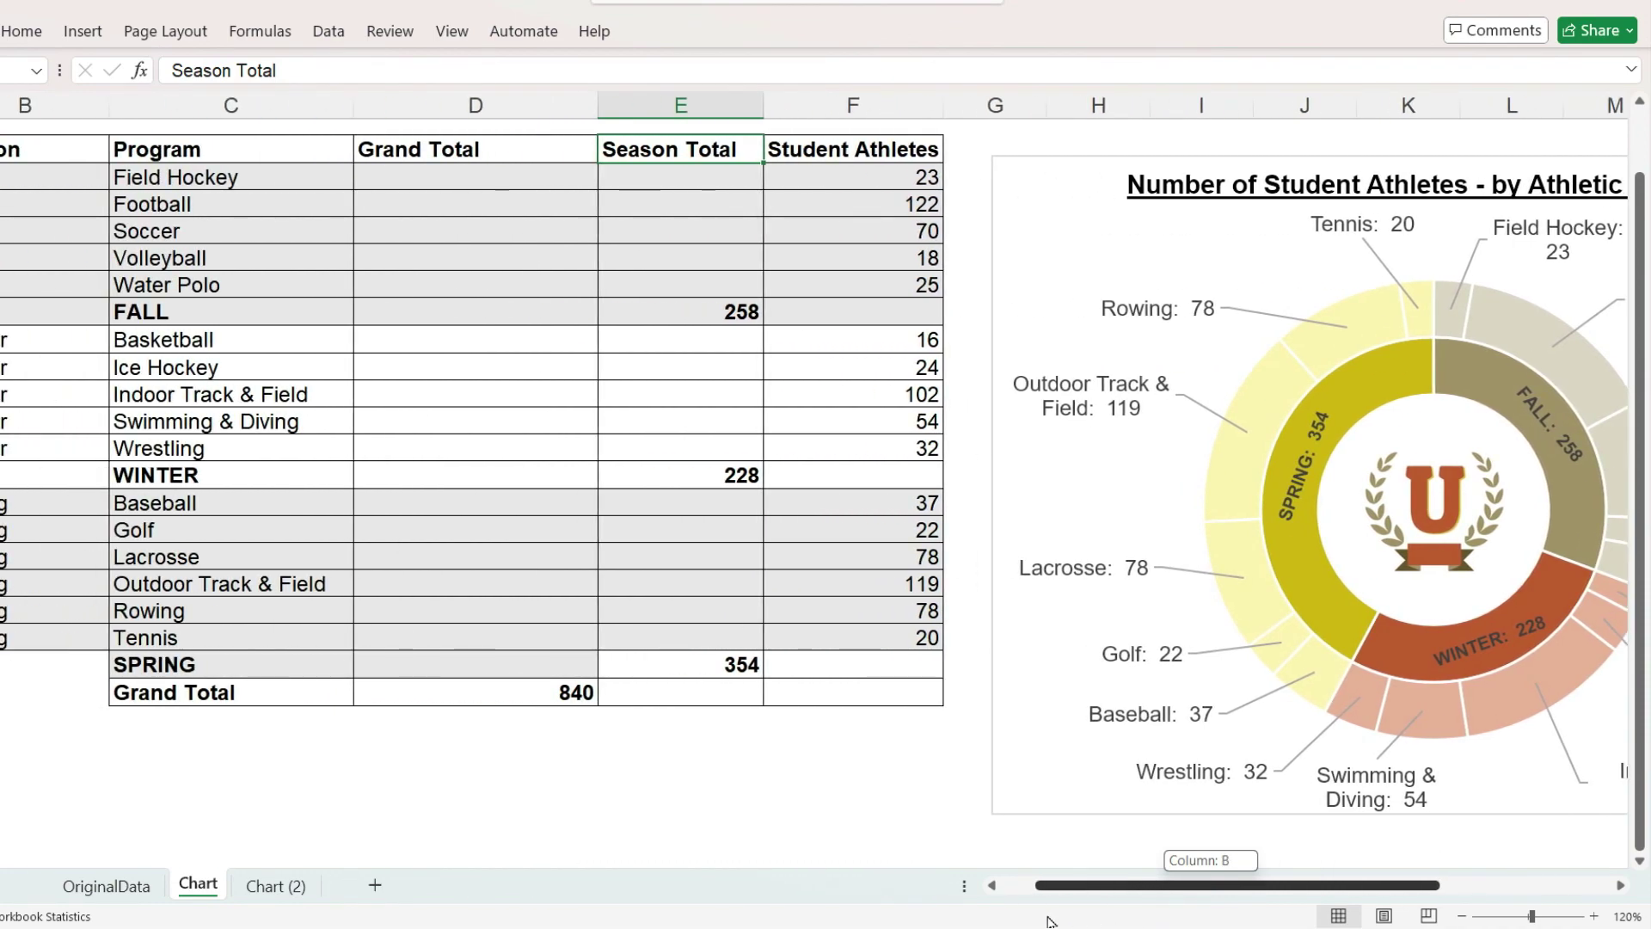
drag(1051, 922, 1236, 900)
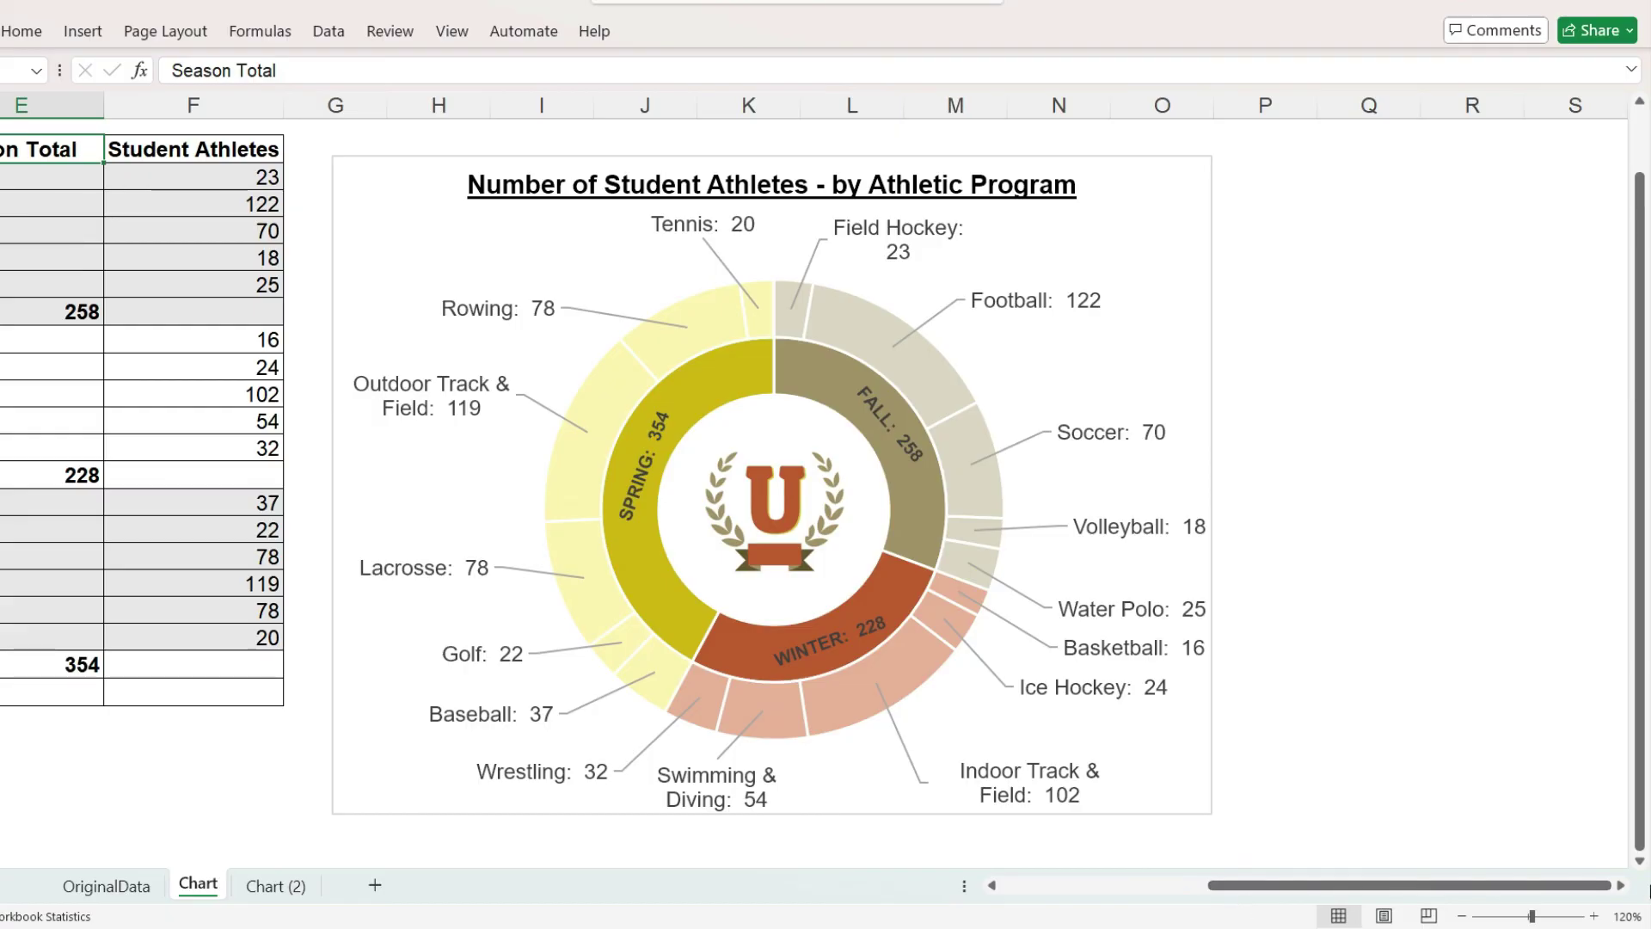